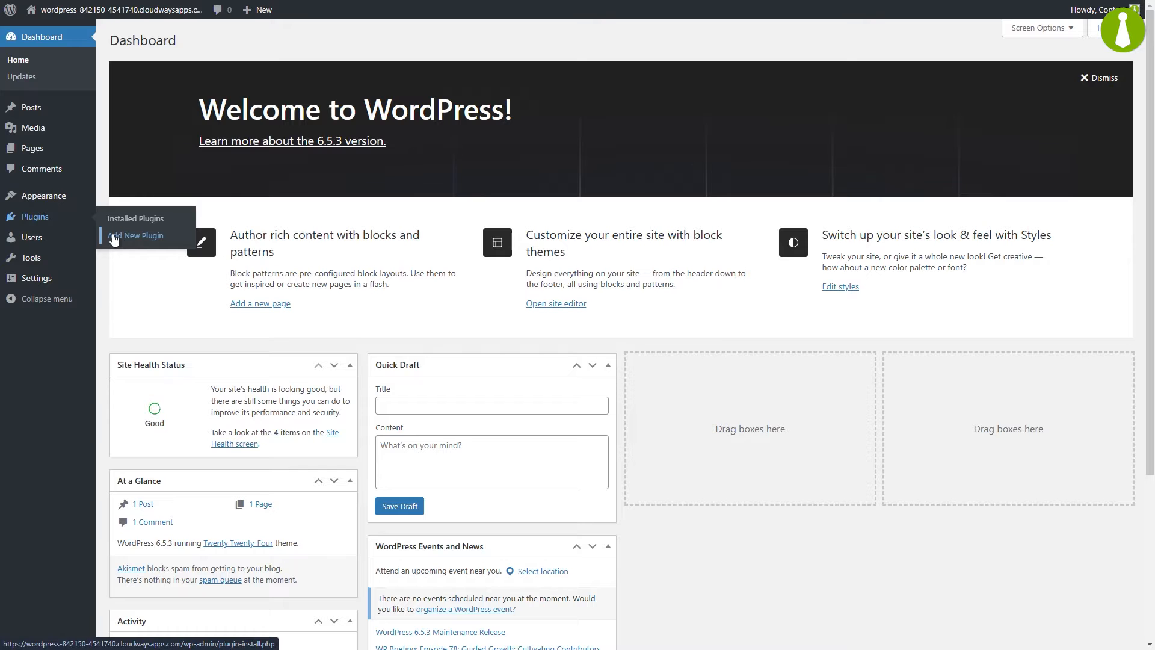
Search plugins for 'mainwp', install and activate MainWP Dashboard, then view the installed plugins.
{"action": "left_click", "coordinate": [113, 237]}
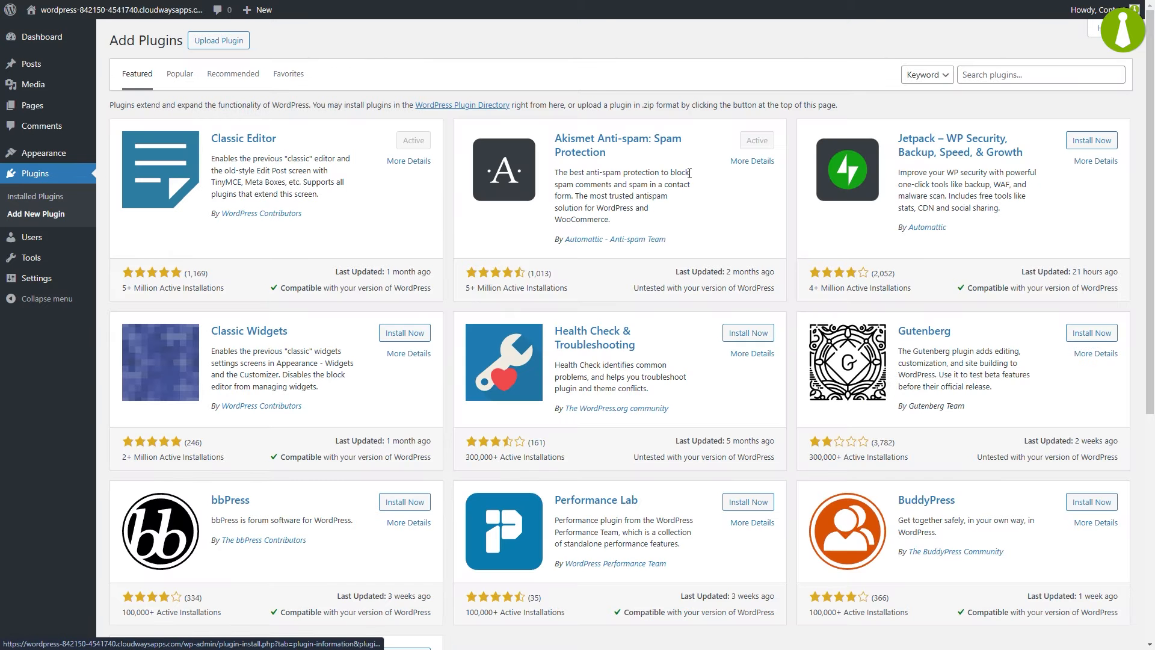
{"action": "left_click", "coordinate": [985, 69]}
{"action": "type", "text": "mainwp"}
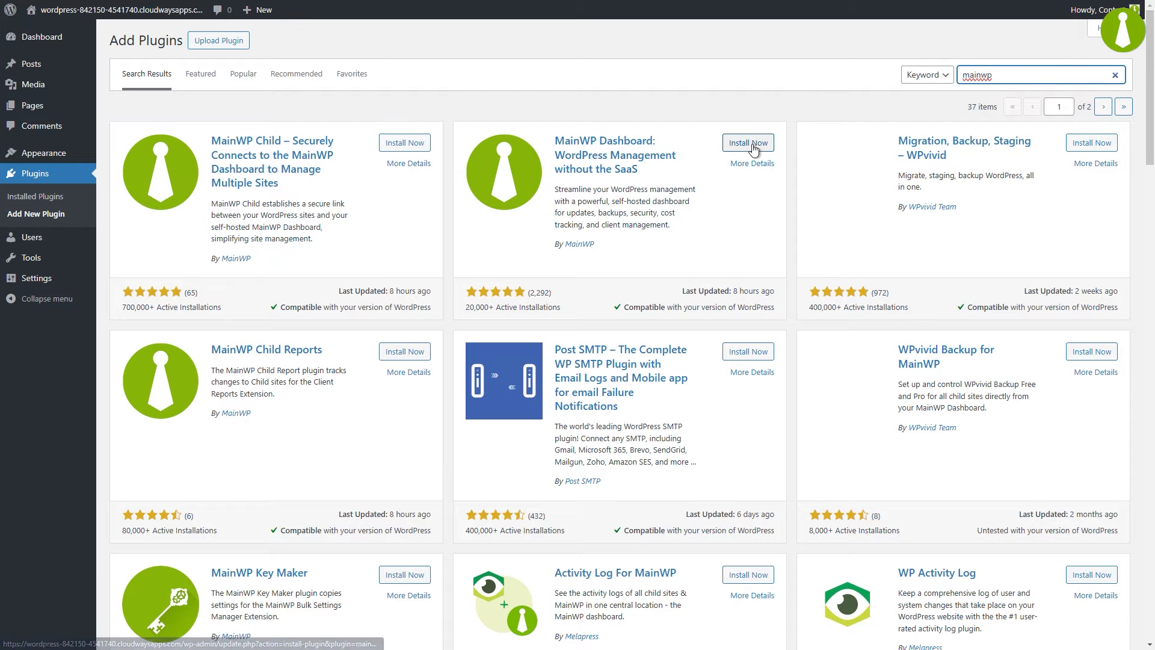
{"action": "left_click", "coordinate": [753, 148]}
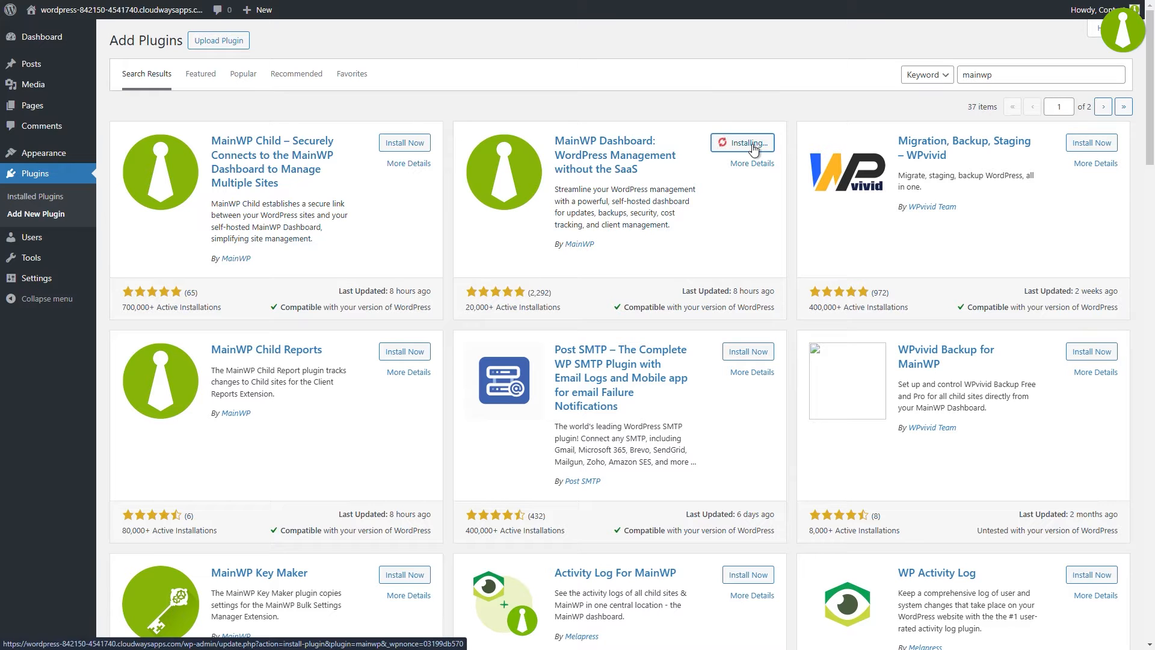
{"action": "left_click", "coordinate": [751, 147]}
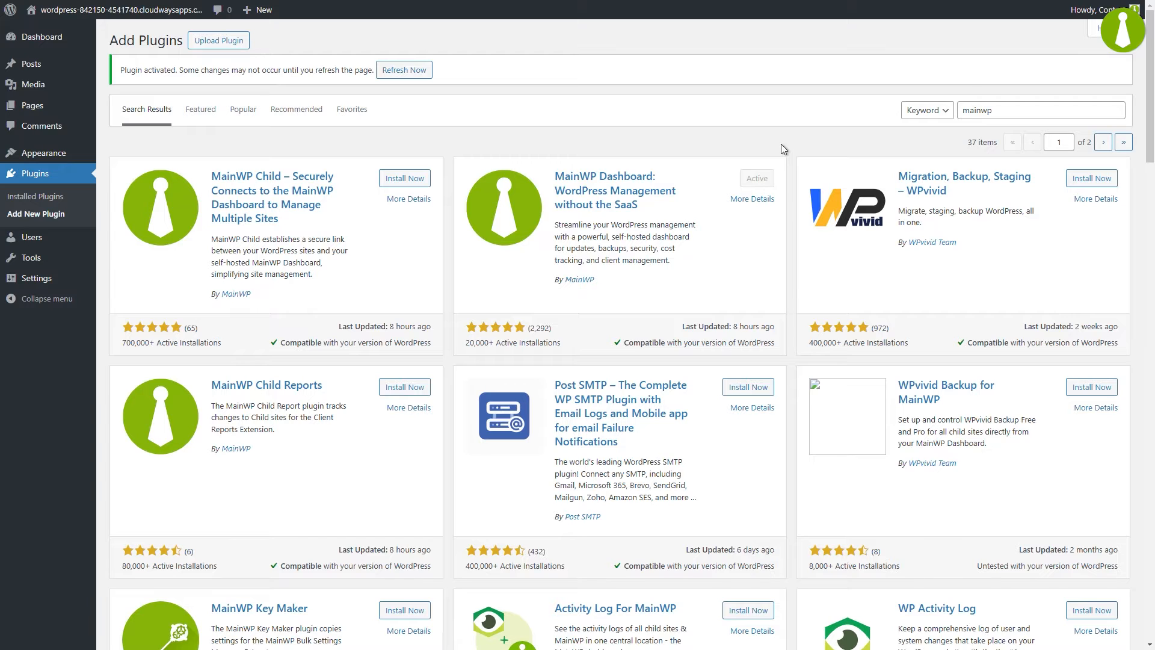
{"action": "left_click", "coordinate": [60, 197]}
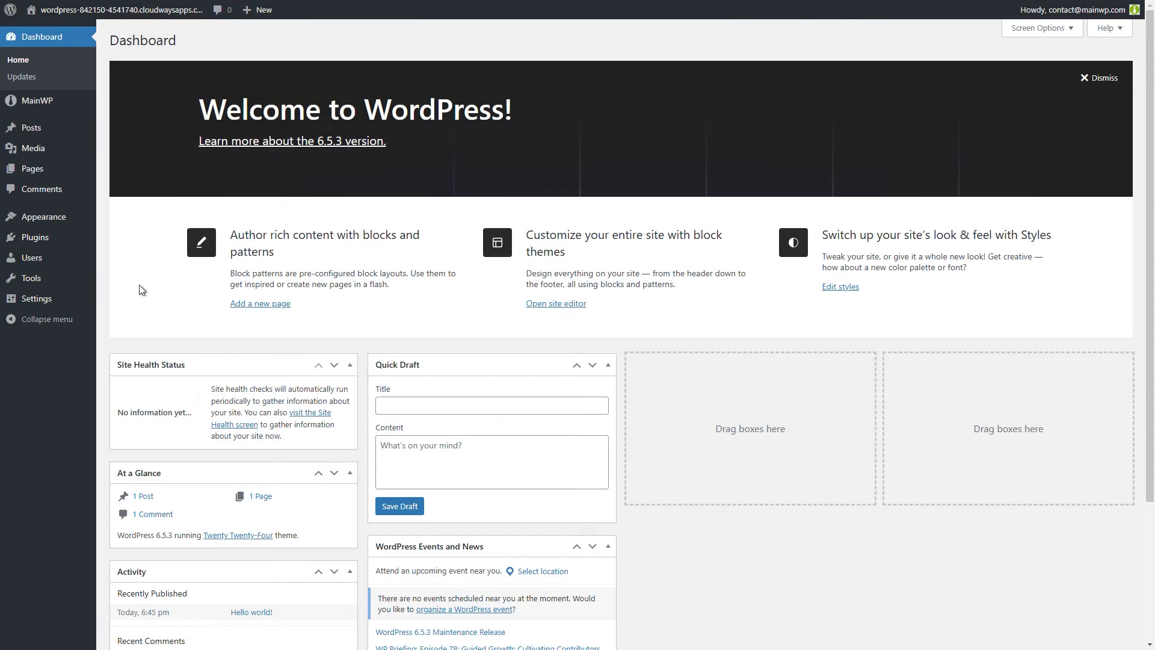
Launch the MainWP Setup Wizard from Installed Plugins and advance it to the System Requirements Check.
{"action": "left_click", "coordinate": [119, 242]}
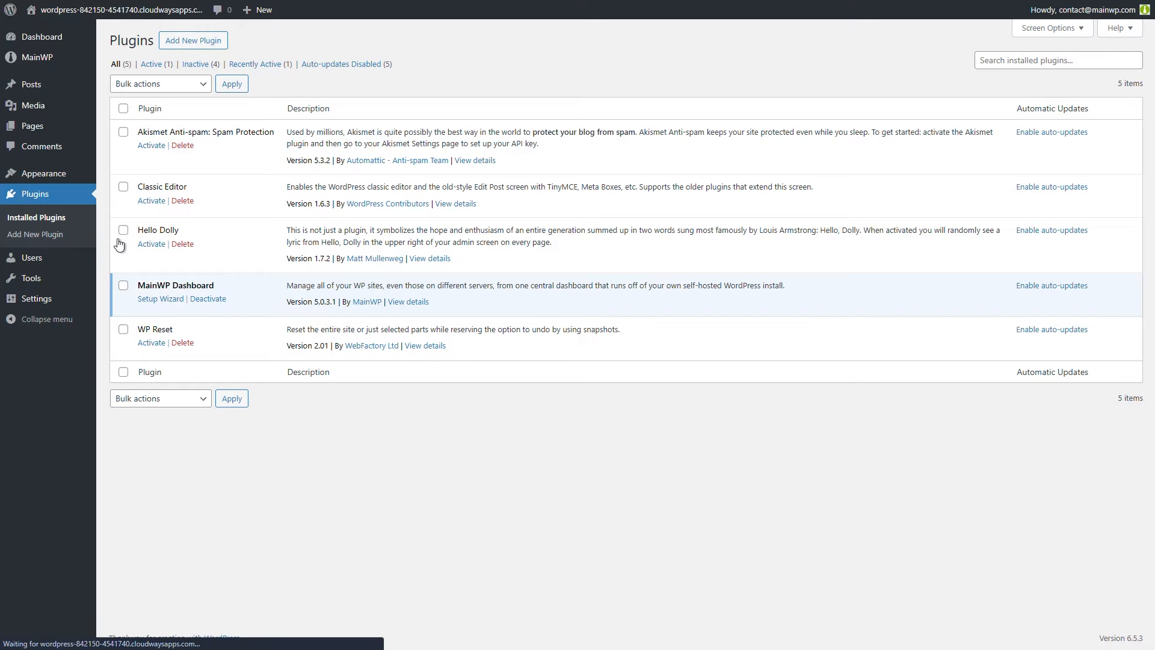
{"action": "left_click", "coordinate": [160, 298]}
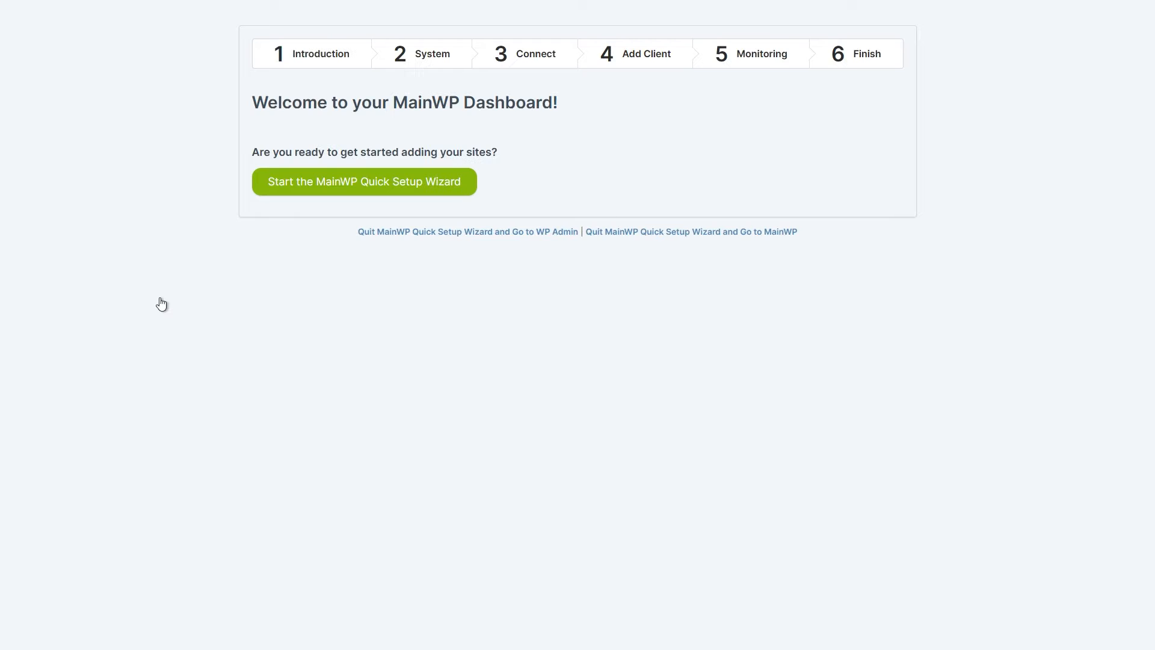
{"action": "left_click", "coordinate": [316, 192]}
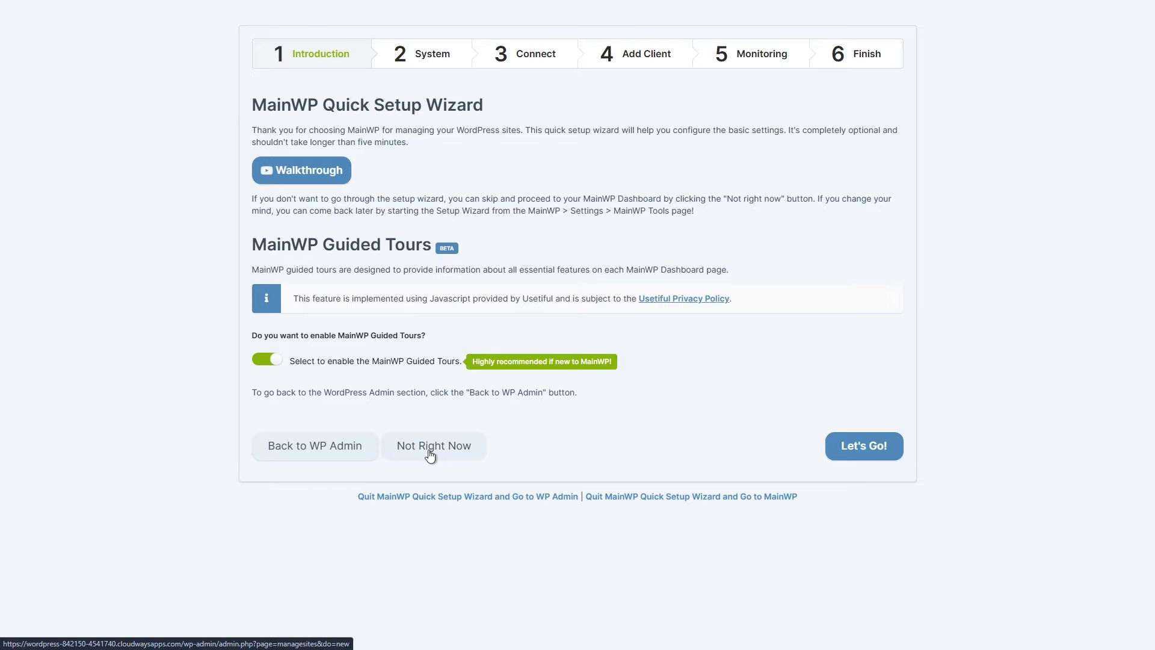
{"action": "left_click", "coordinate": [856, 453]}
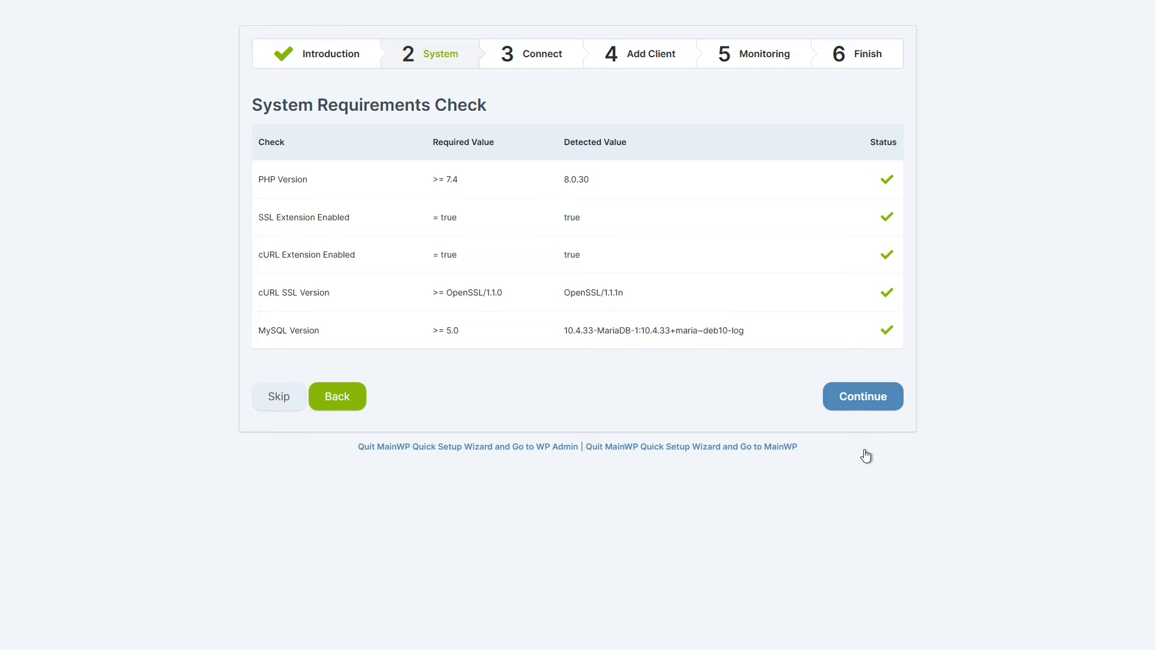
Skip the Connect step with the MainWP Child confirmation left off and reach Create a Client.
{"action": "left_click", "coordinate": [866, 405]}
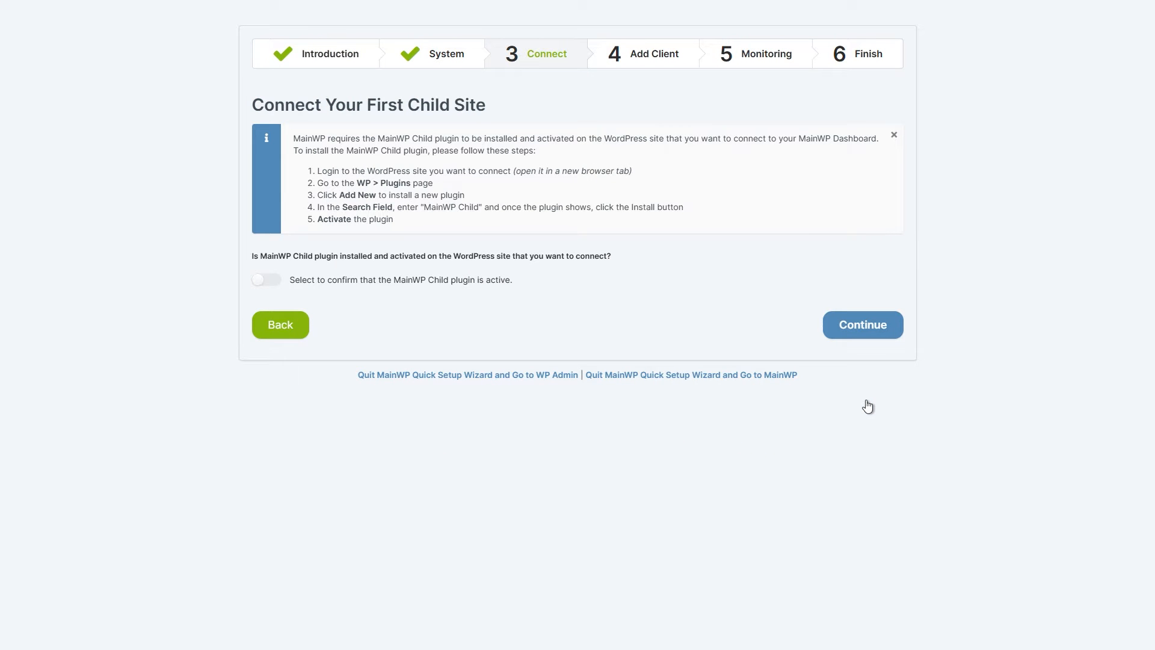
{"action": "left_click", "coordinate": [275, 284]}
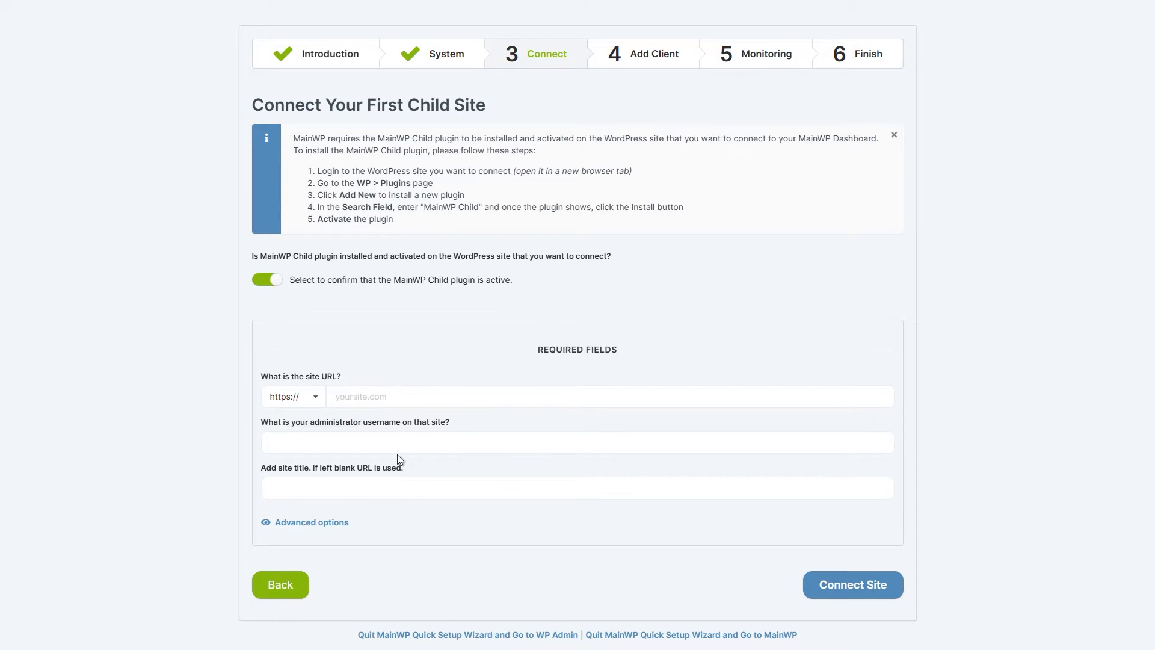
{"action": "left_click", "coordinate": [271, 281]}
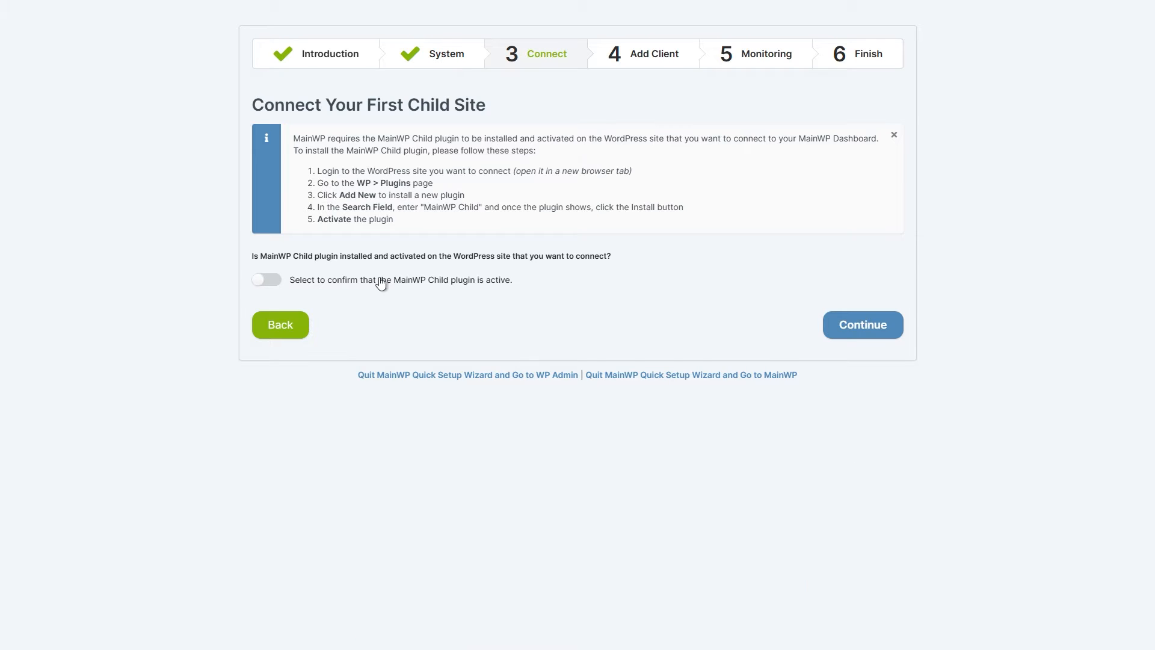
{"action": "left_click", "coordinate": [855, 323]}
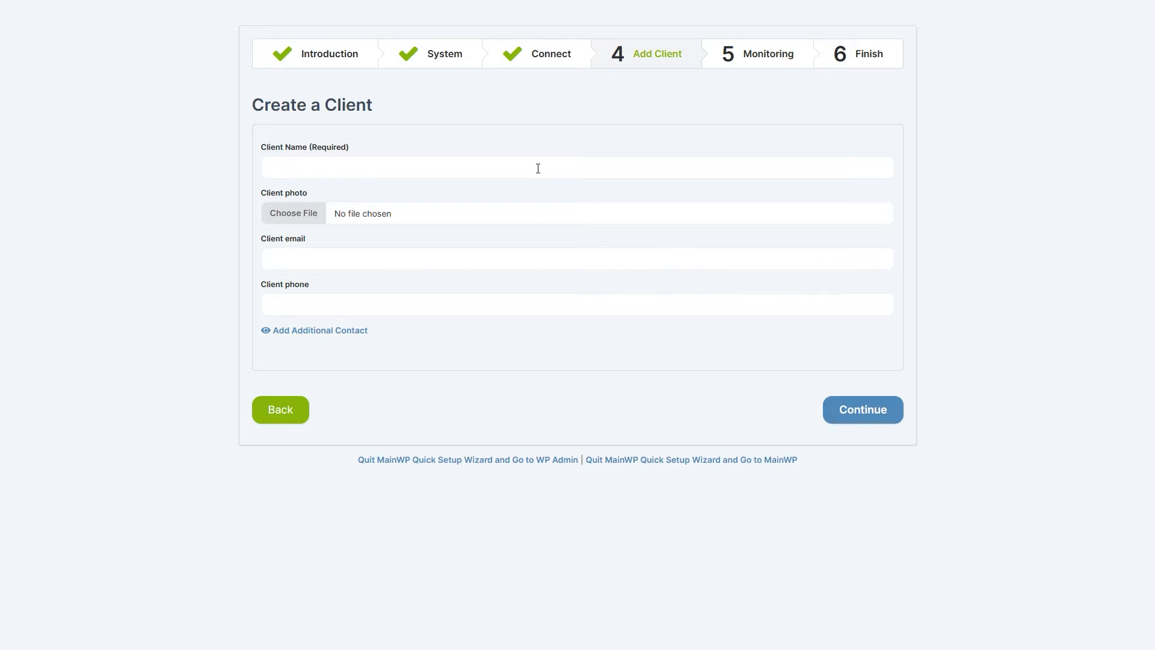
Add client 'My first Client', enable uptime checks every 5 minutes and Site Health monitoring (Should be improved).
{"action": "type", "text": "My first Client"}
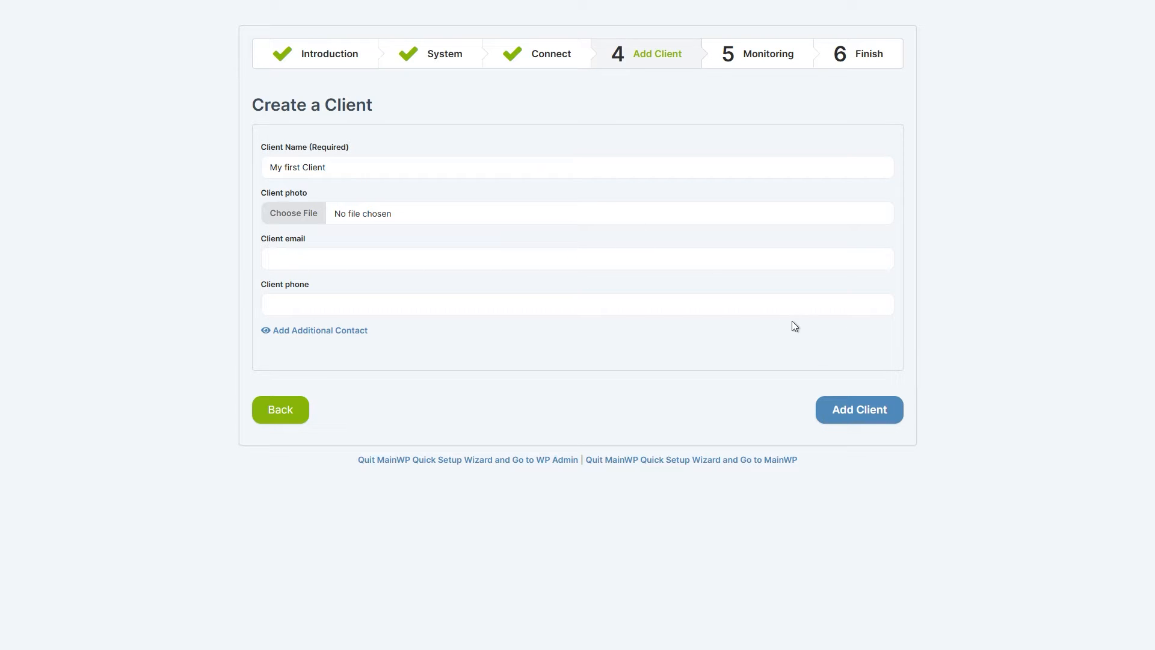
{"action": "left_click", "coordinate": [848, 410]}
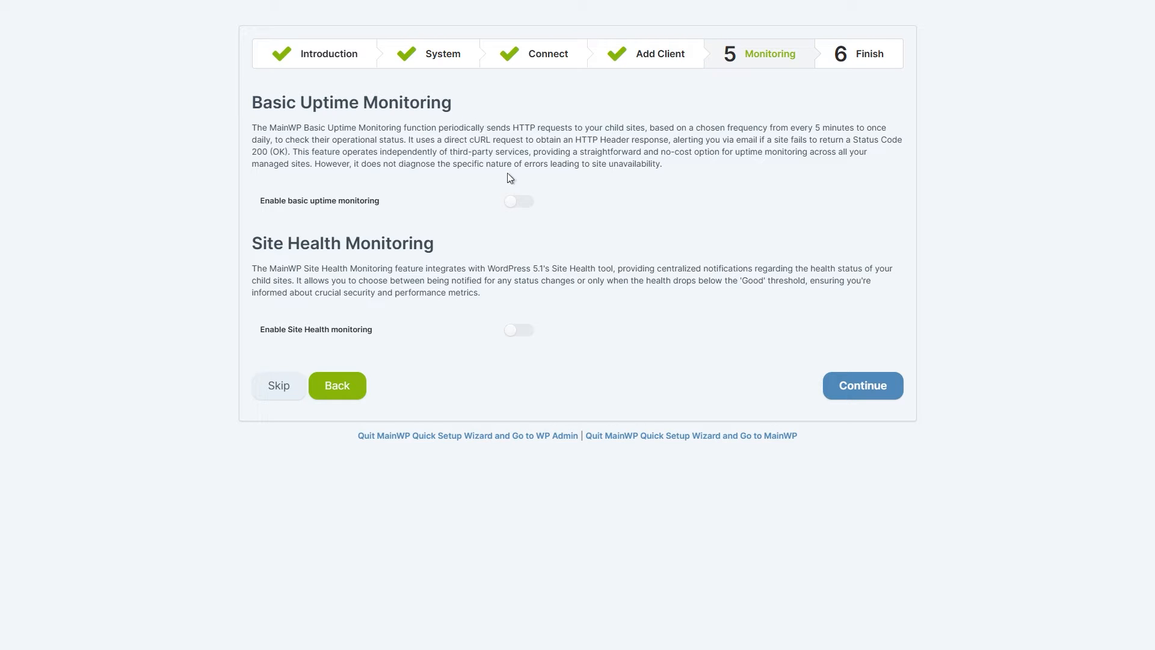
{"action": "left_click", "coordinate": [520, 202]}
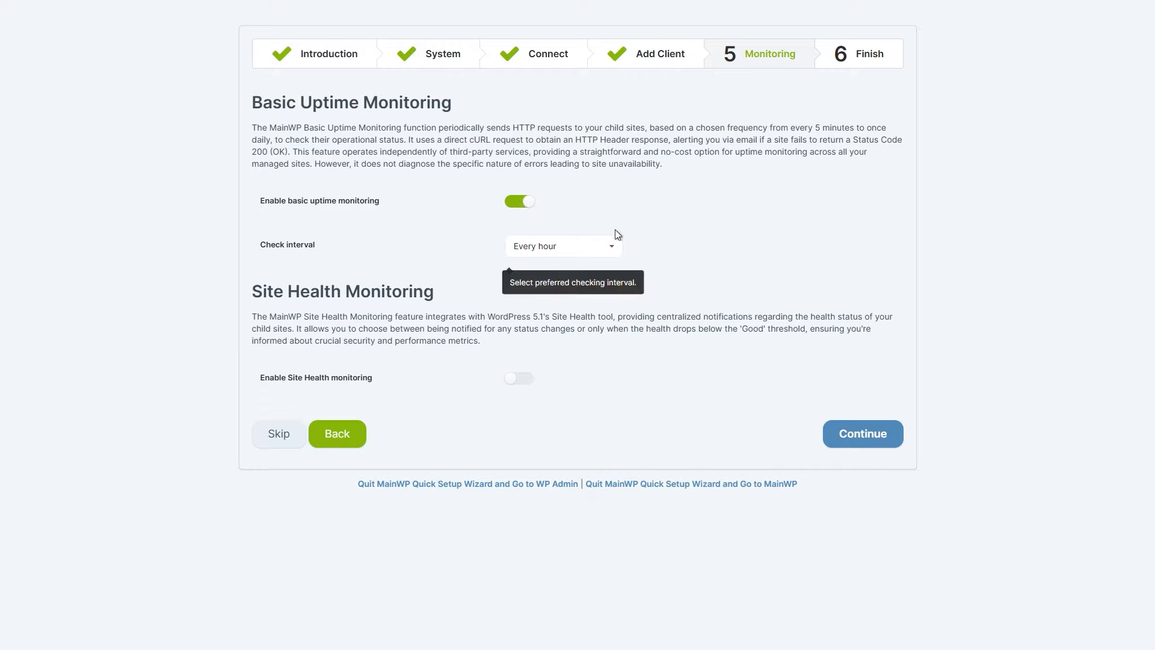
{"action": "left_click", "coordinate": [612, 247]}
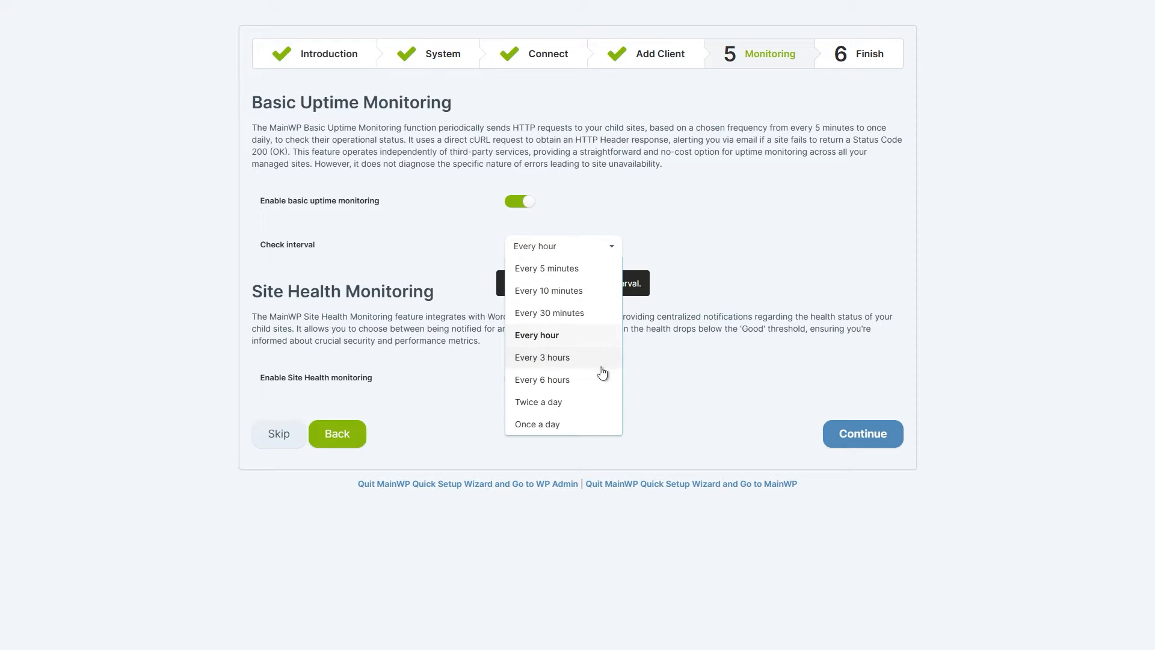
{"action": "left_click", "coordinate": [600, 268]}
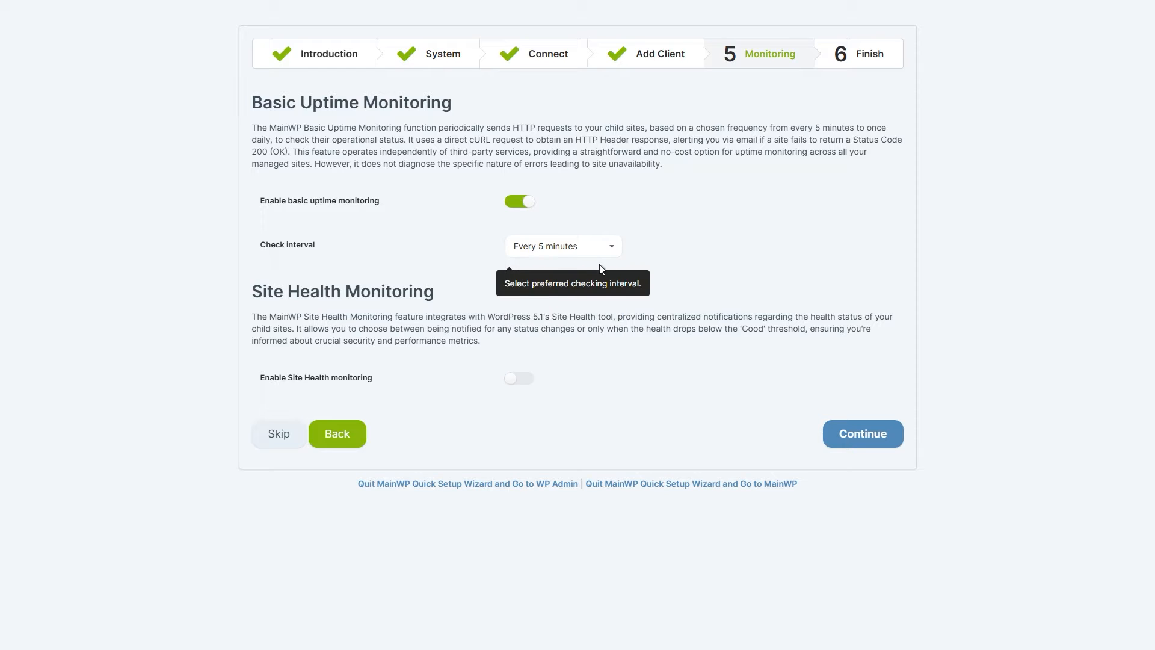
{"action": "left_click", "coordinate": [513, 376]}
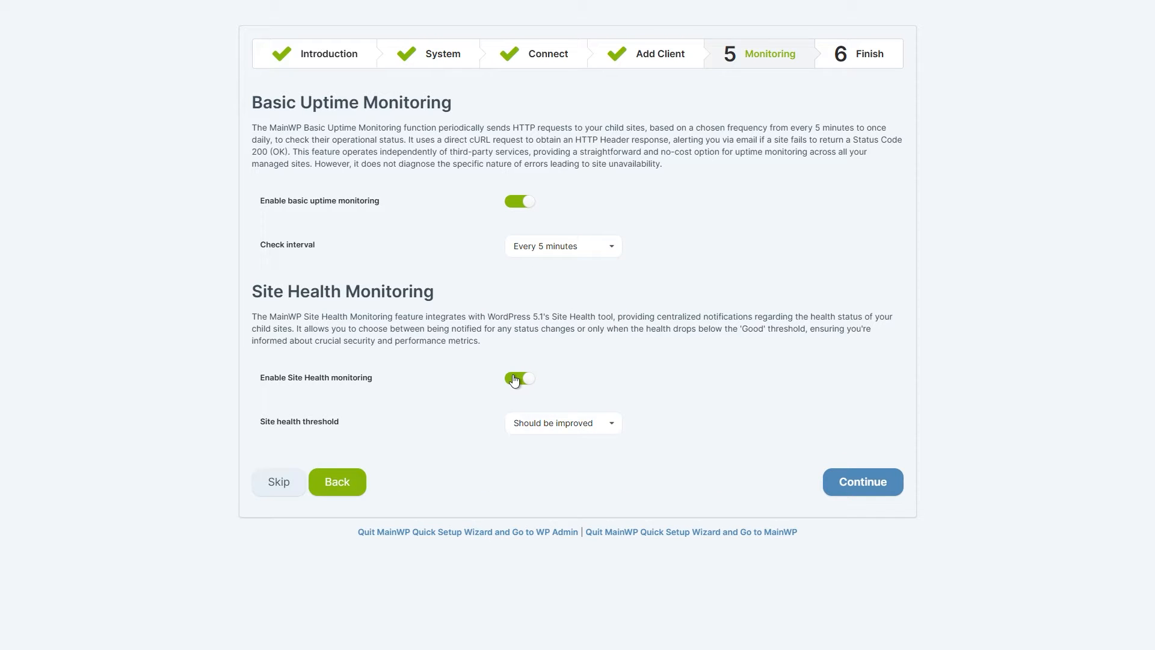
{"action": "left_click", "coordinate": [604, 425]}
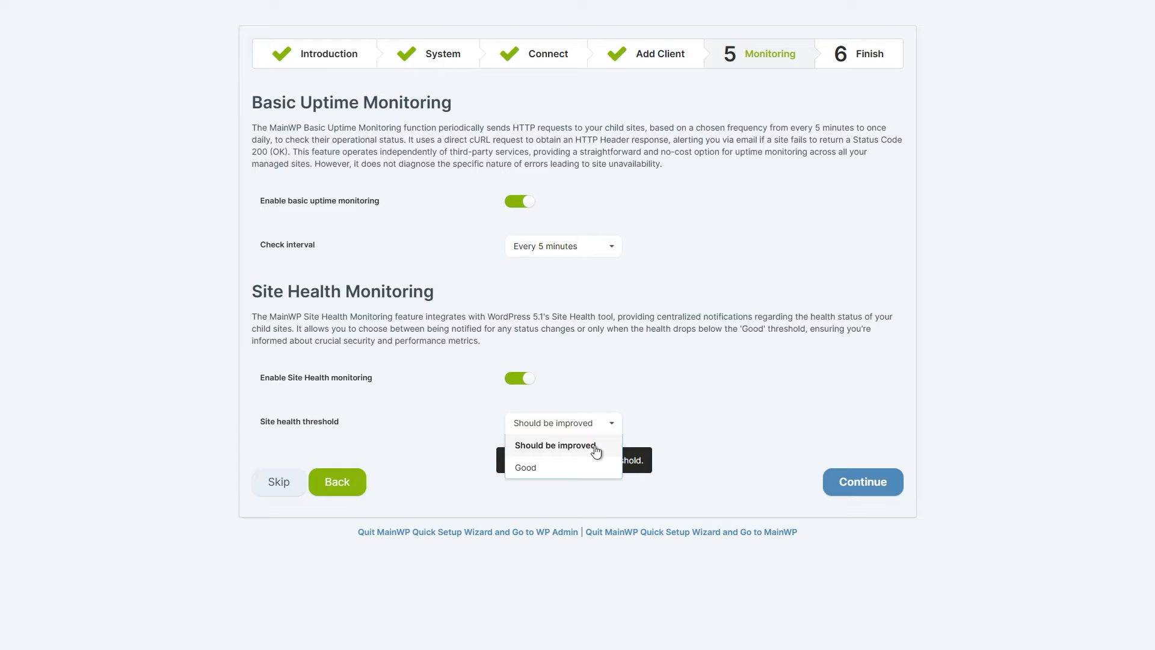
{"action": "left_click", "coordinate": [596, 449]}
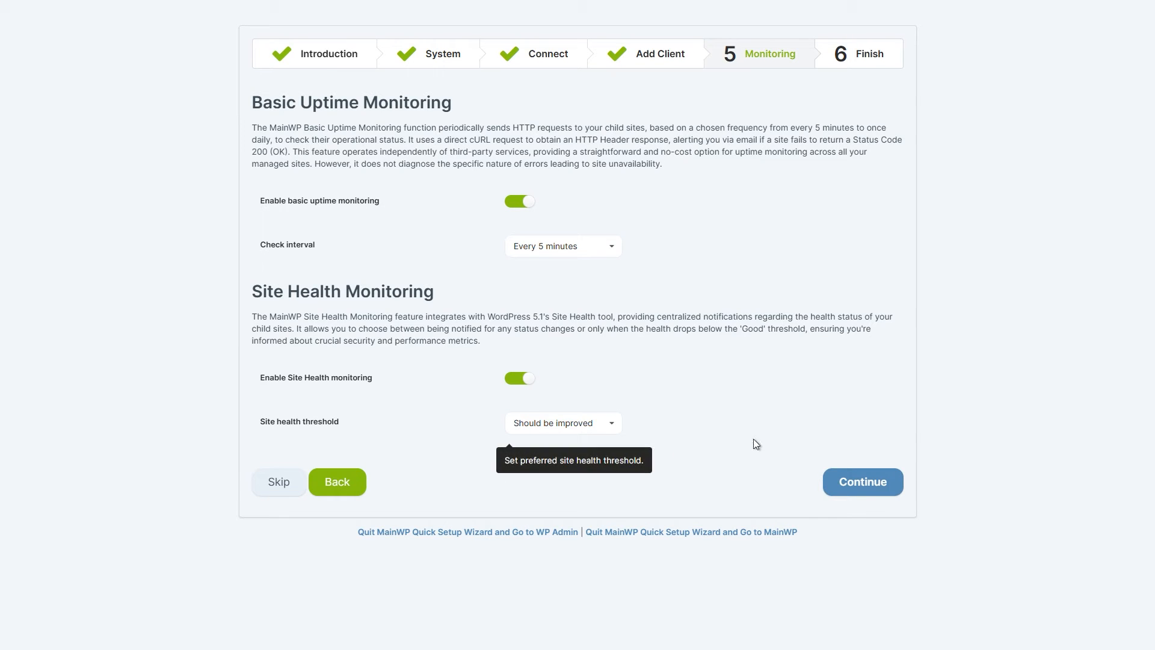
{"action": "left_click", "coordinate": [845, 485]}
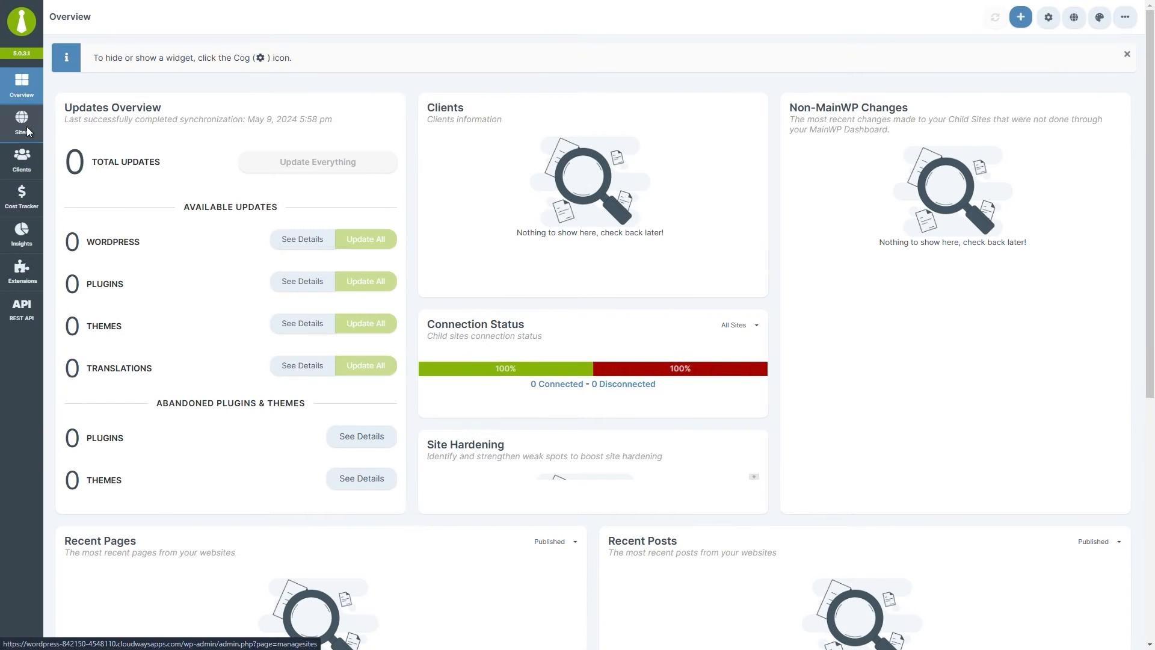
In Sites > Add New, paste the child site's URL and run a successful connection test.
{"action": "left_click", "coordinate": [27, 126]}
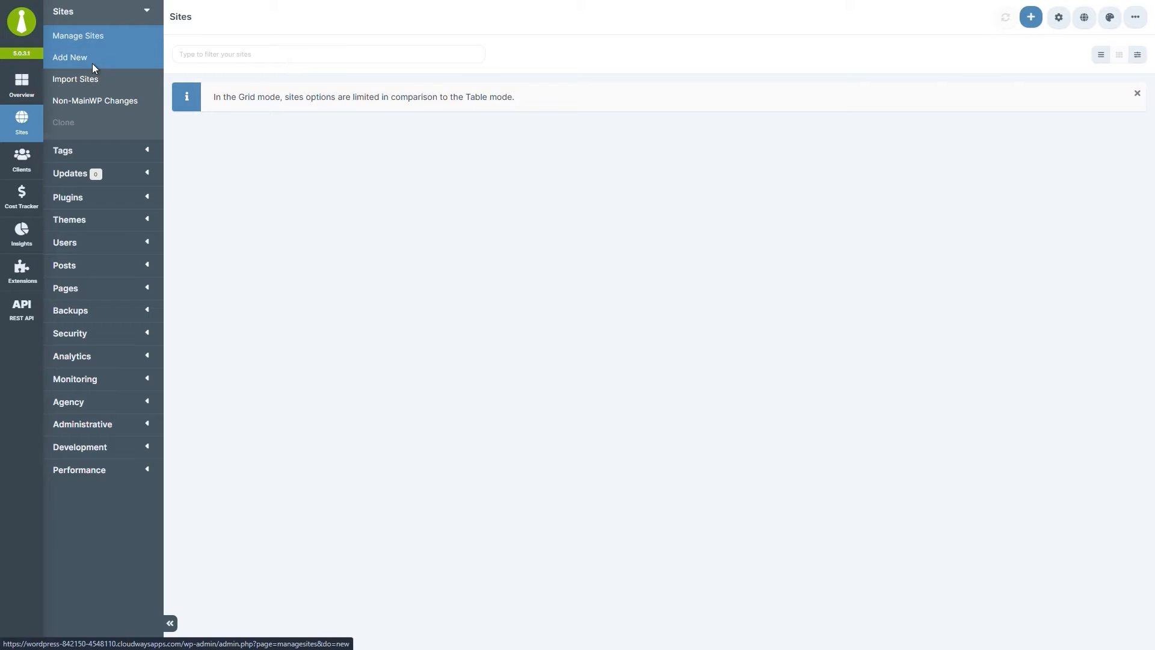
{"action": "left_click", "coordinate": [92, 63]}
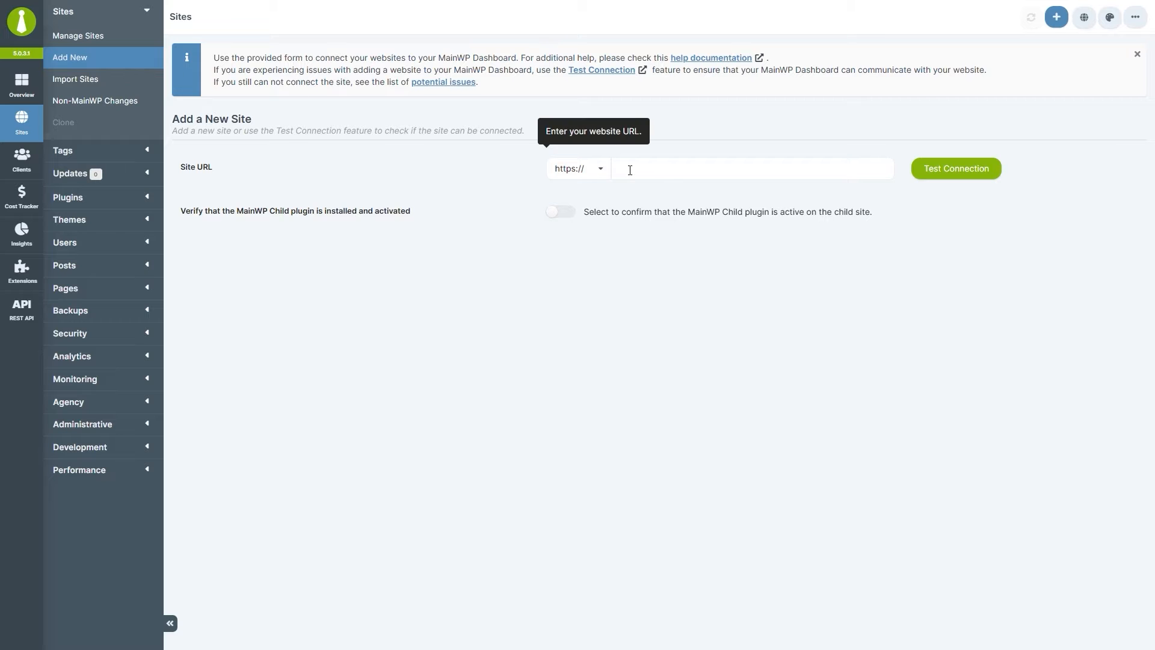
{"action": "right_click", "coordinate": [672, 174]}
{"action": "left_click", "coordinate": [739, 288]}
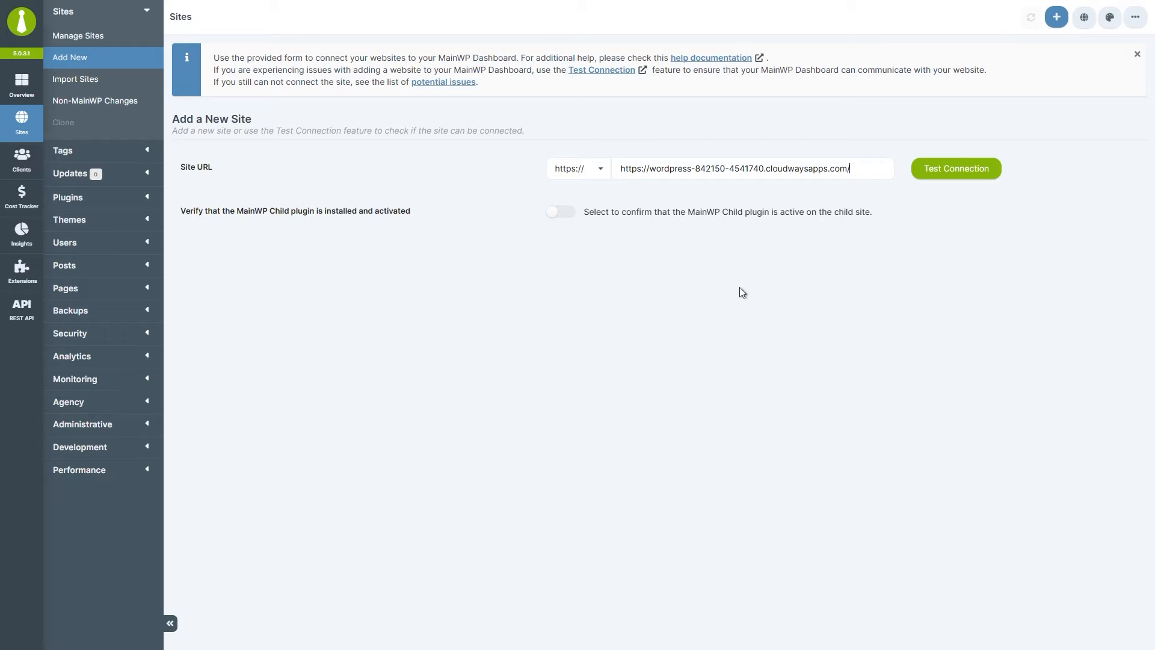
{"action": "left_click", "coordinate": [966, 173]}
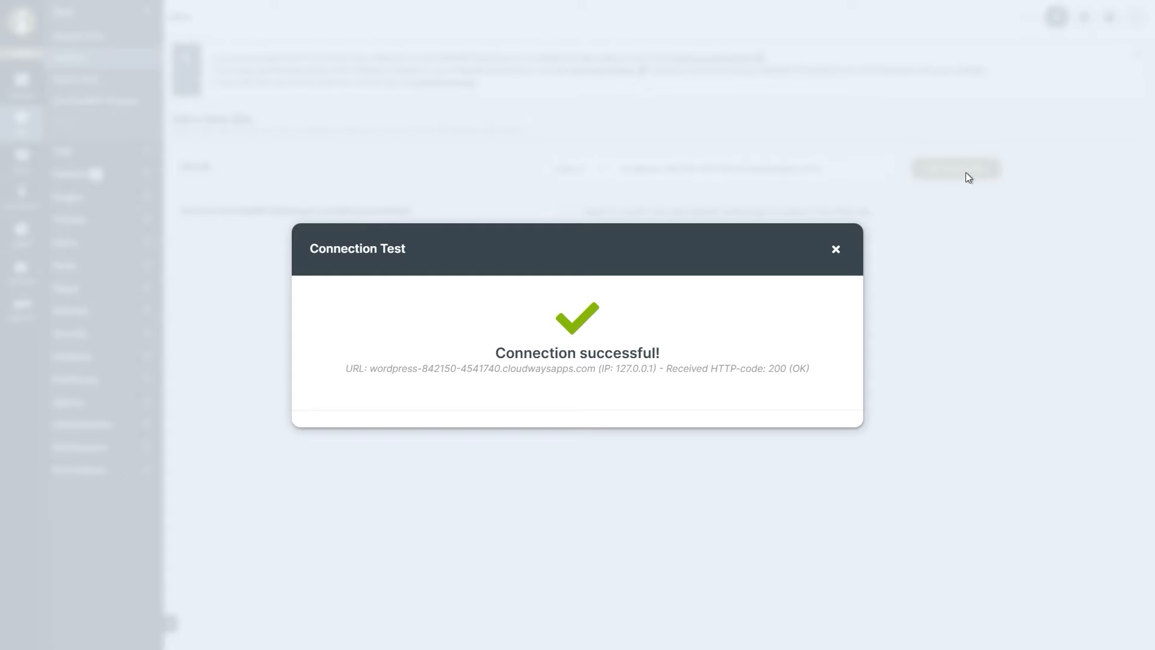
{"action": "left_click", "coordinate": [835, 249]}
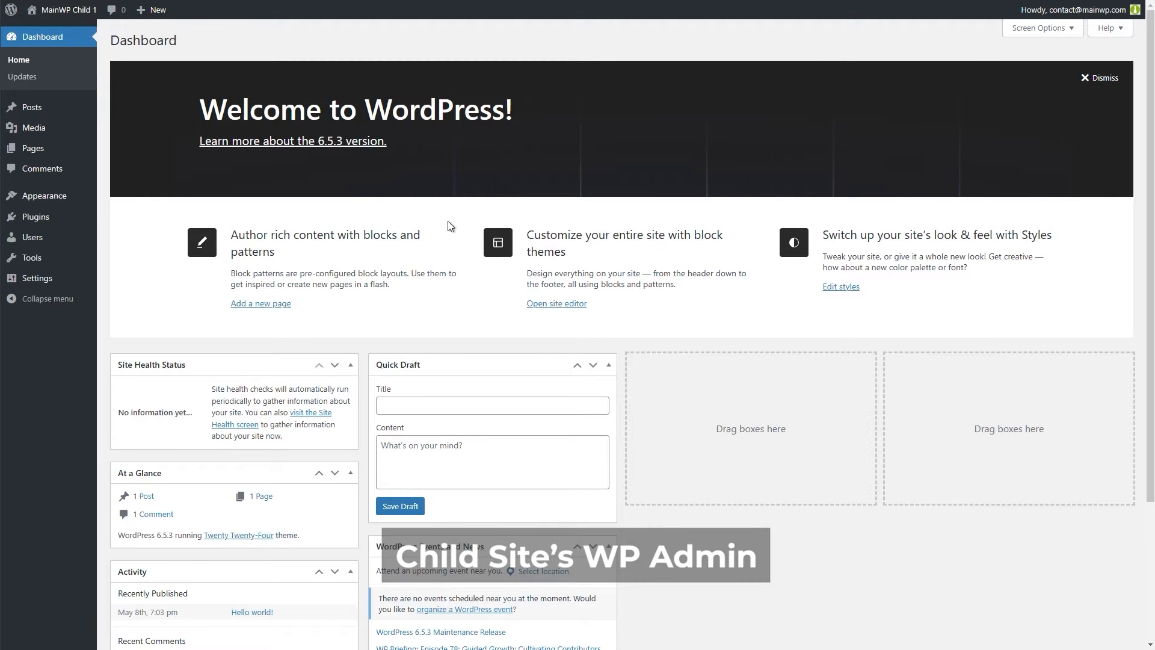
On the child site, search plugins for 'mainwp' and activate MainWP Child.
{"action": "mouse_move", "coordinate": [73, 223]}
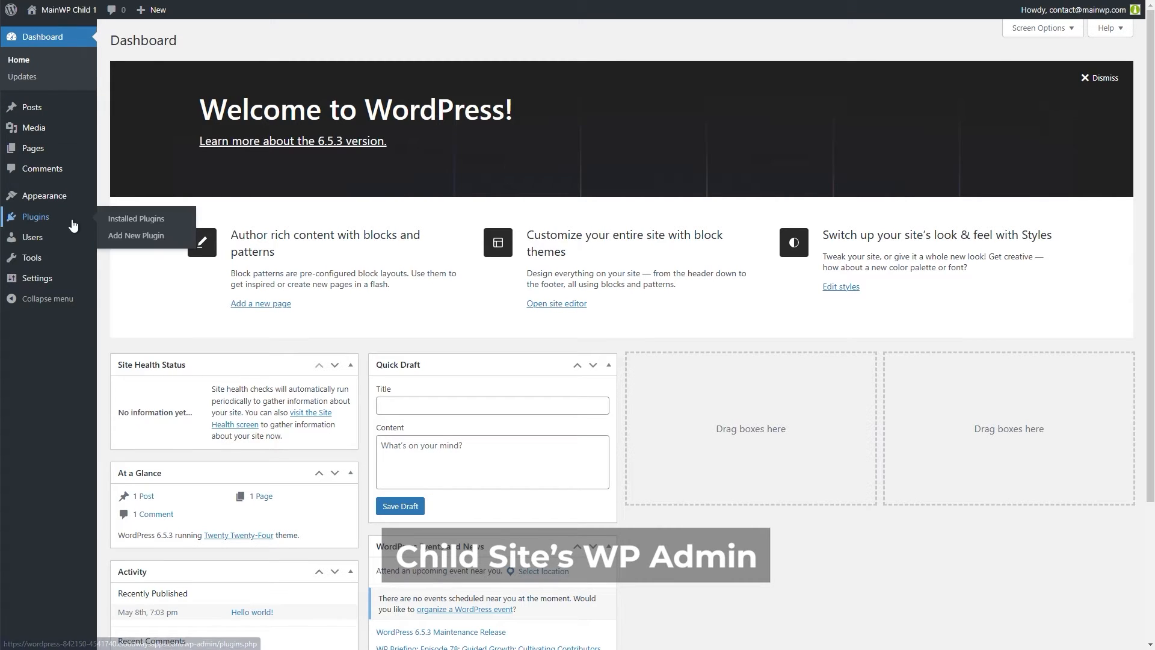
{"action": "left_click", "coordinate": [136, 236]}
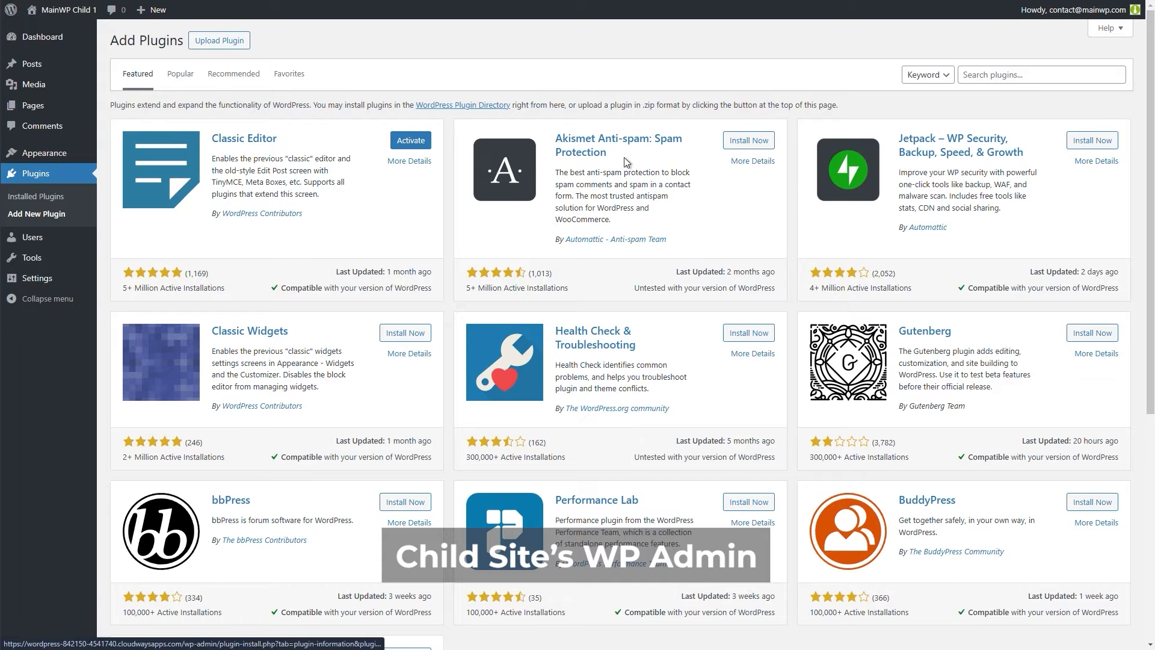
{"action": "left_click", "coordinate": [970, 75]}
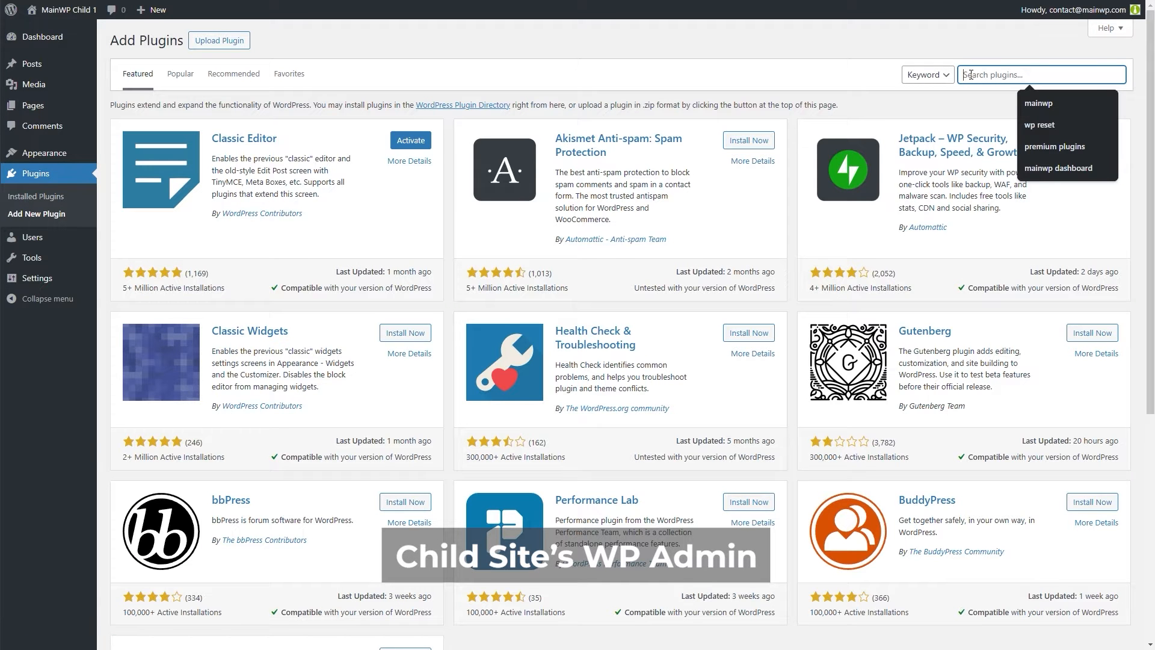
{"action": "type", "text": "mainwp"}
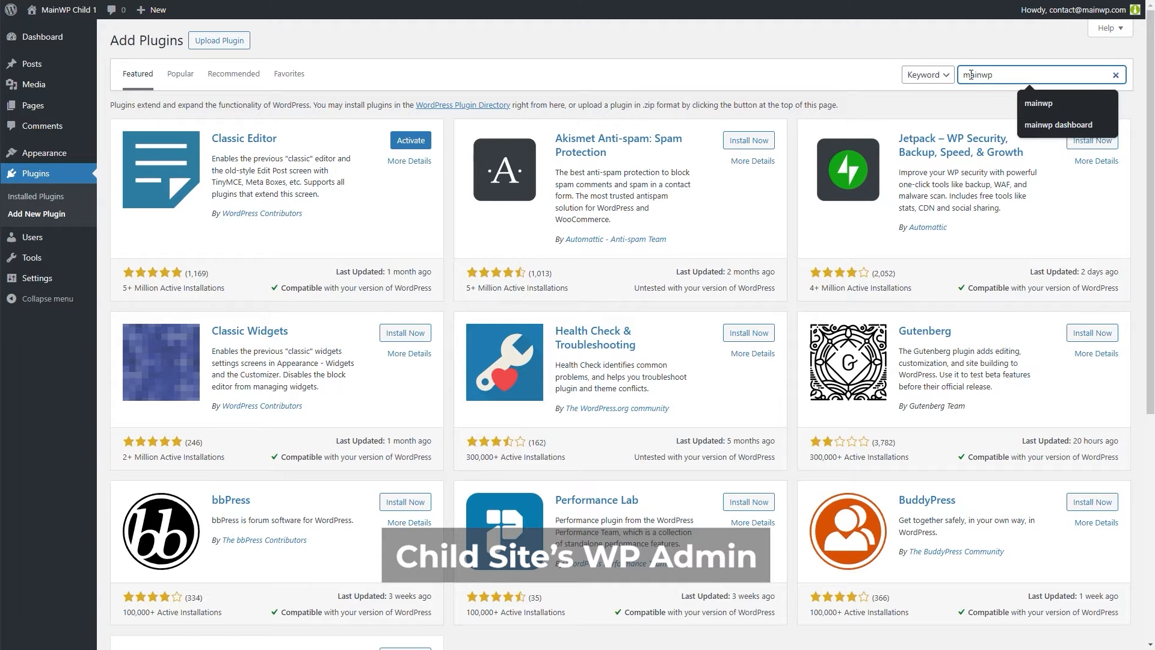
{"action": "key", "text": "Return"}
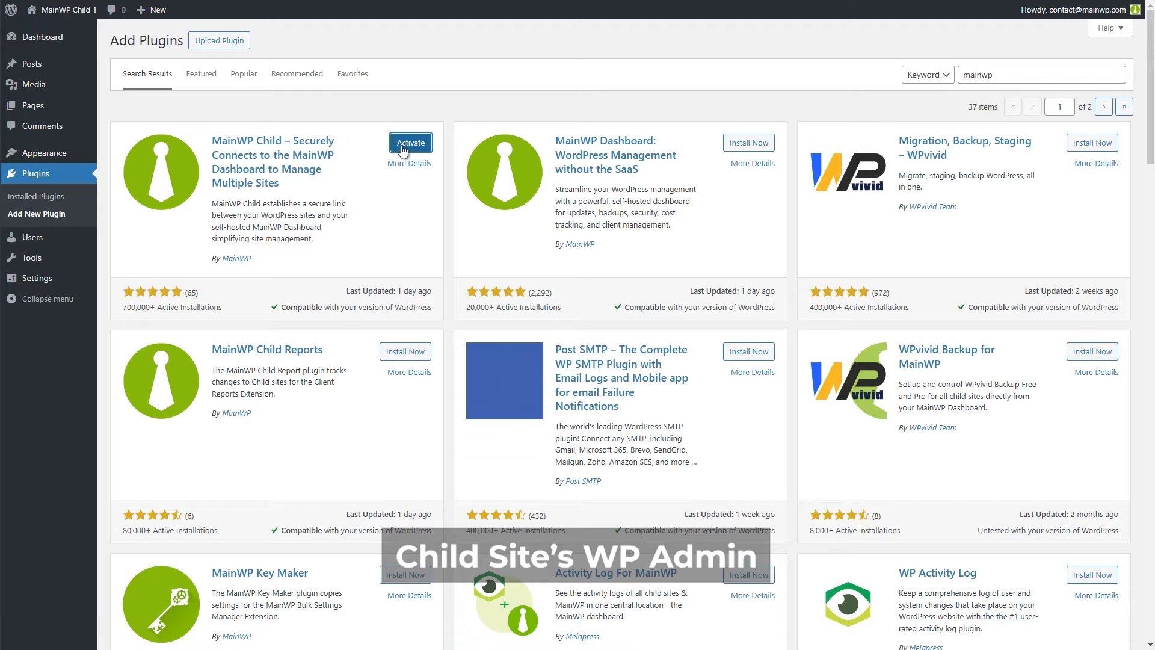
{"action": "left_click", "coordinate": [416, 147]}
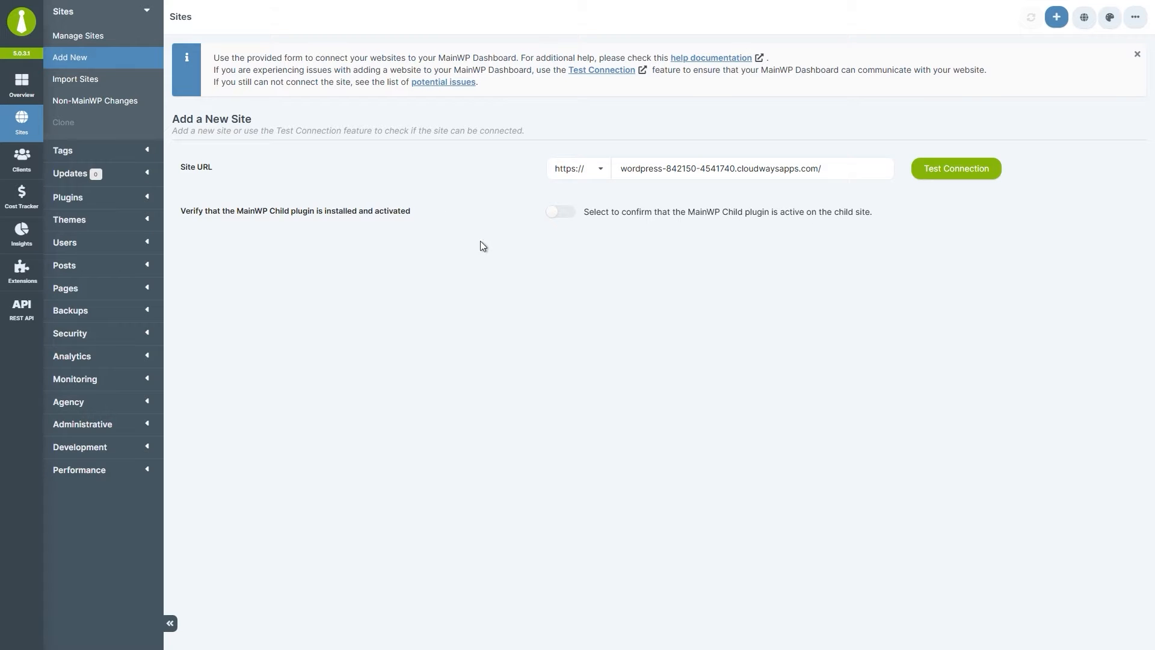
Confirm MainWP Child is active, enter the administrator username, title the site 'Child site 1', and show optional settings.
{"action": "left_click", "coordinate": [560, 214]}
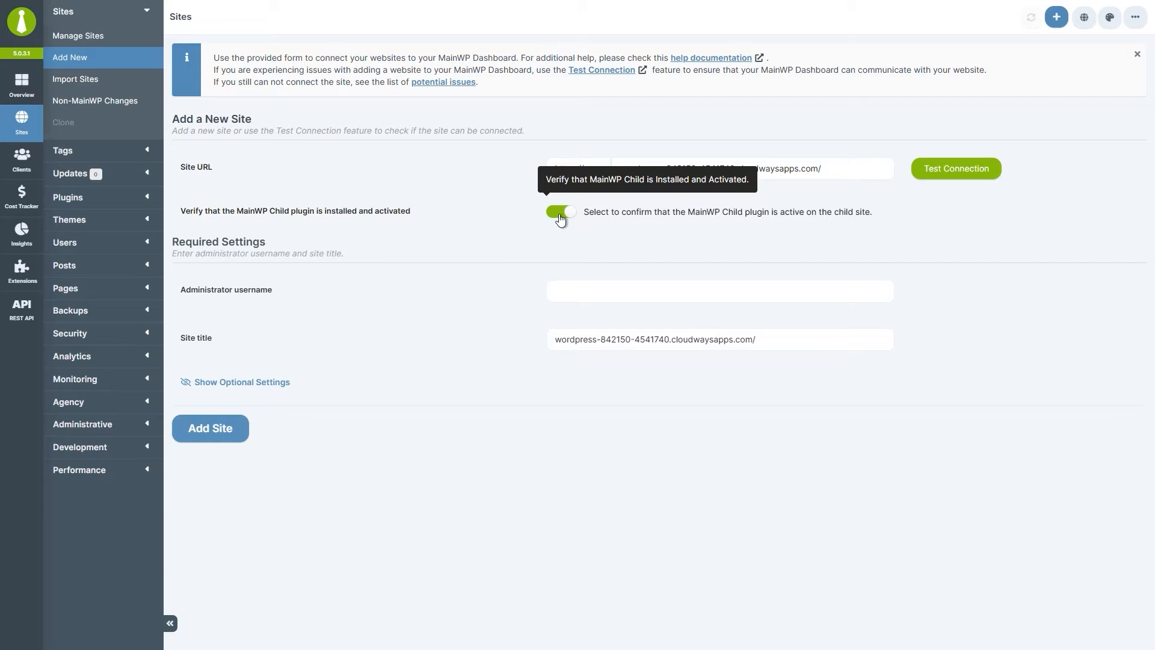
{"action": "left_click", "coordinate": [594, 293]}
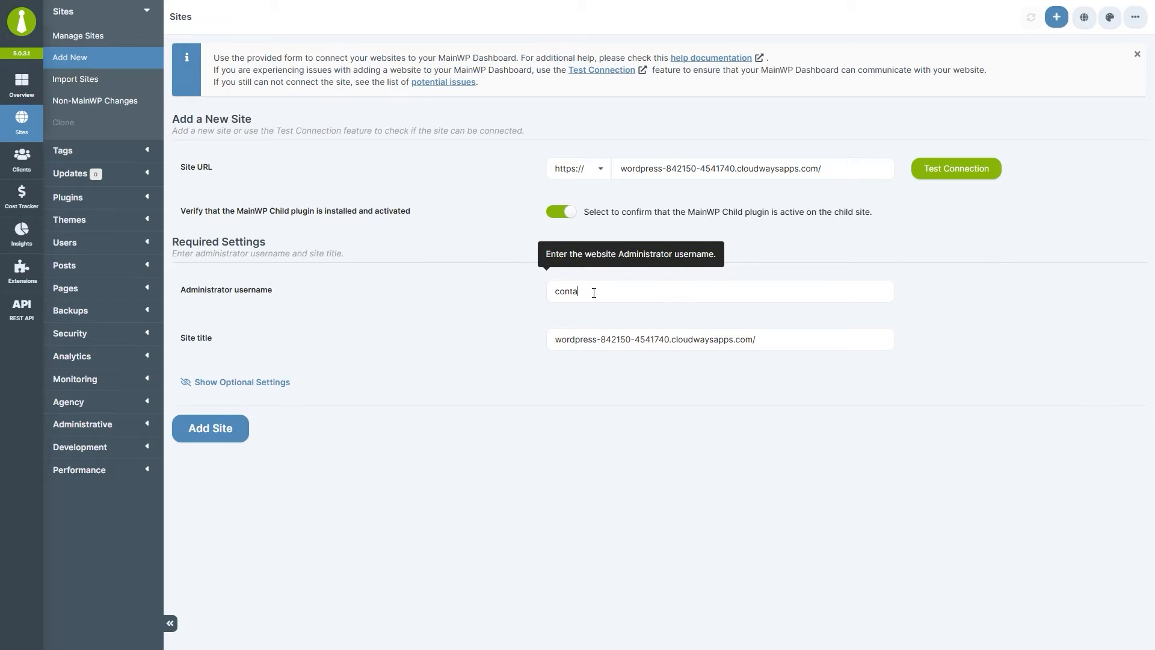
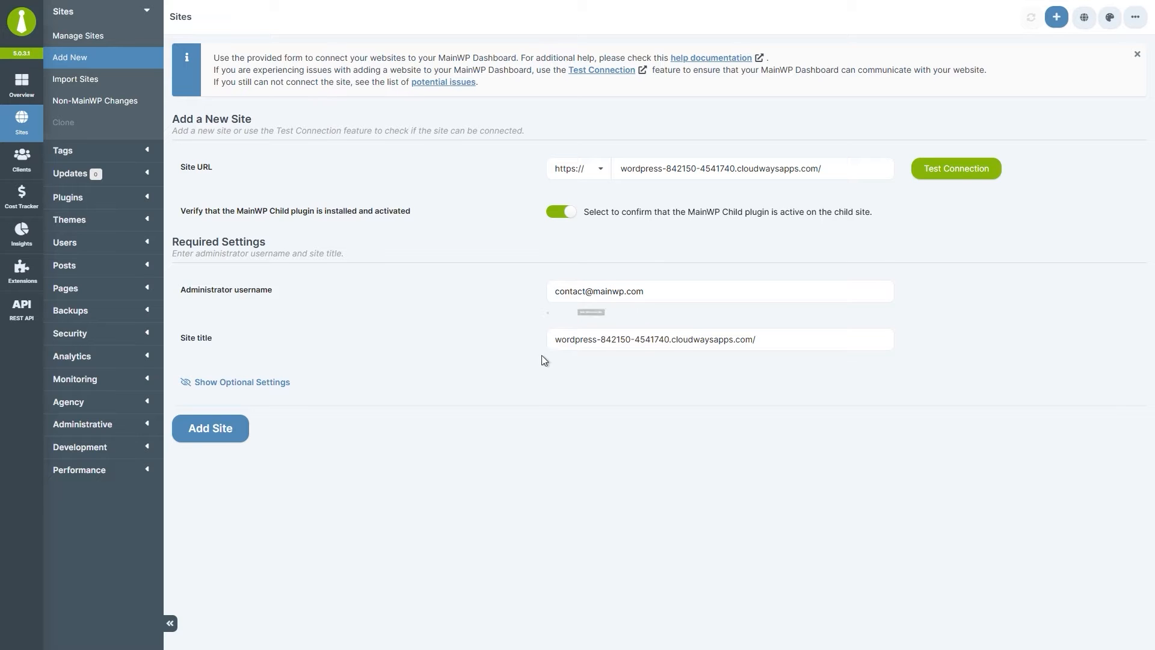
{"action": "left_click_drag", "start_coordinate": [558, 341], "coordinate": [763, 346]}
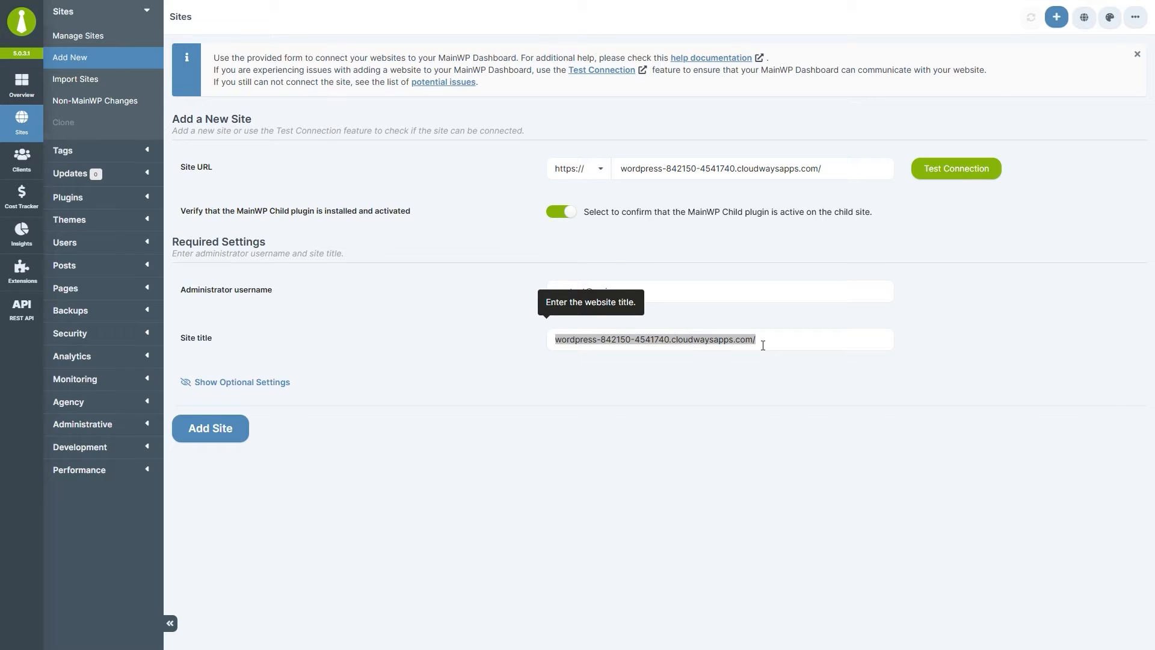
{"action": "type", "text": "Child site 1"}
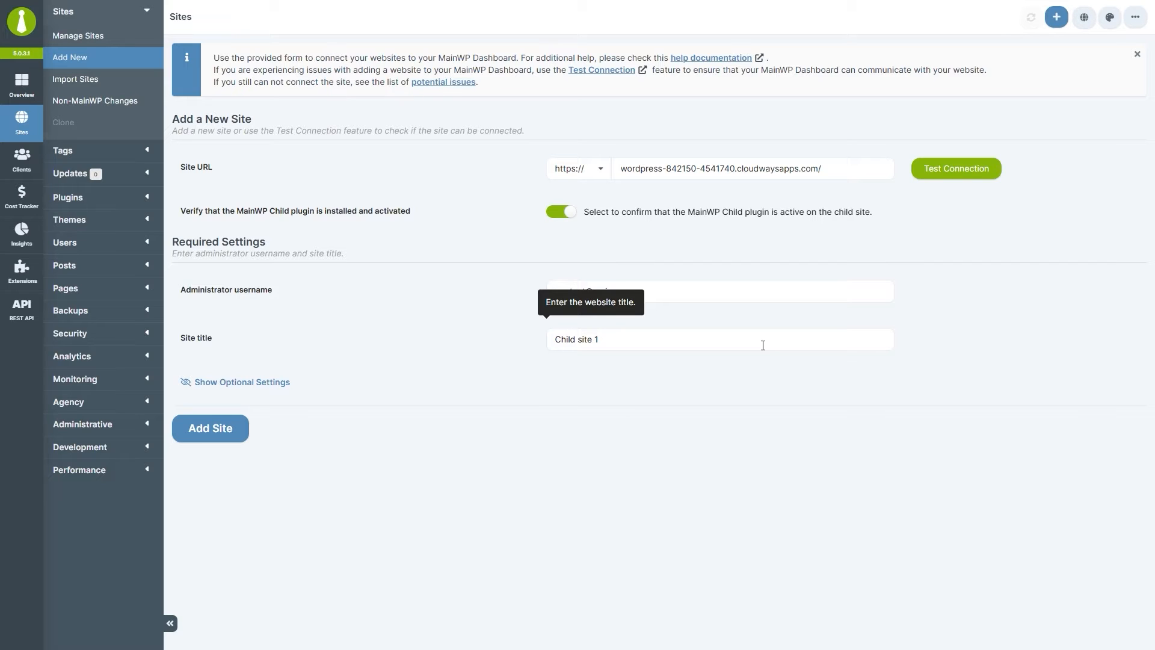
{"action": "left_click", "coordinate": [272, 385]}
{"action": "scroll", "coordinate": [443, 421], "scroll_direction": "down", "scroll_amount": 5}
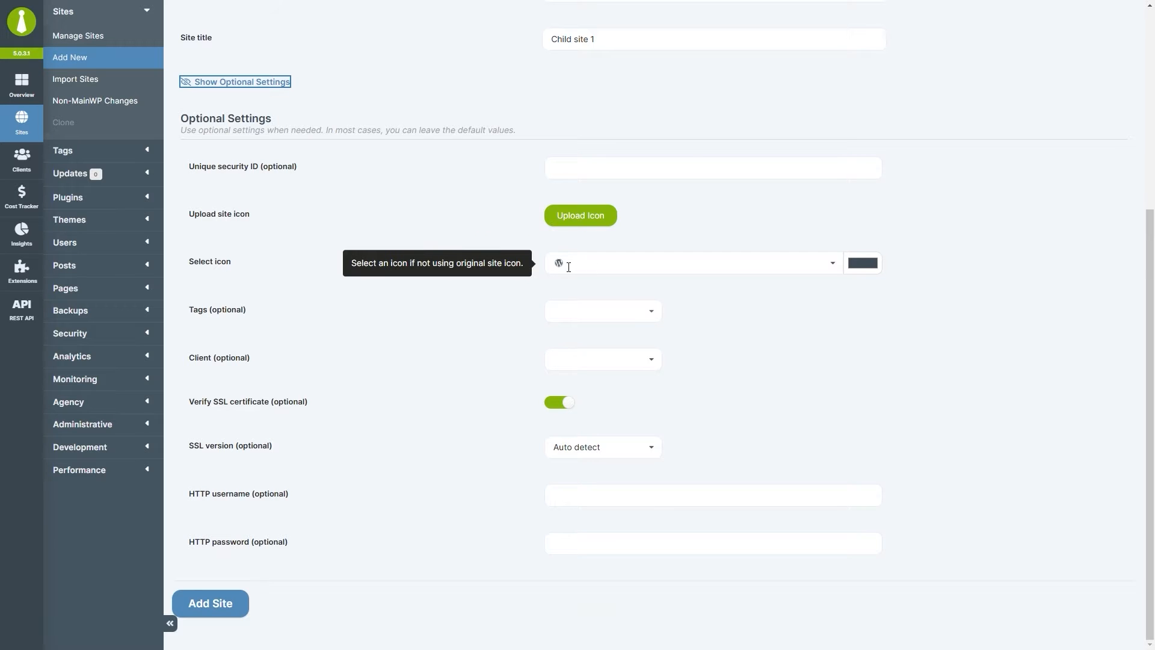
Keep the WordPress icon and Auto detect SSL version, then add Child site 1.
{"action": "left_click", "coordinate": [602, 263]}
{"action": "left_click", "coordinate": [663, 245]}
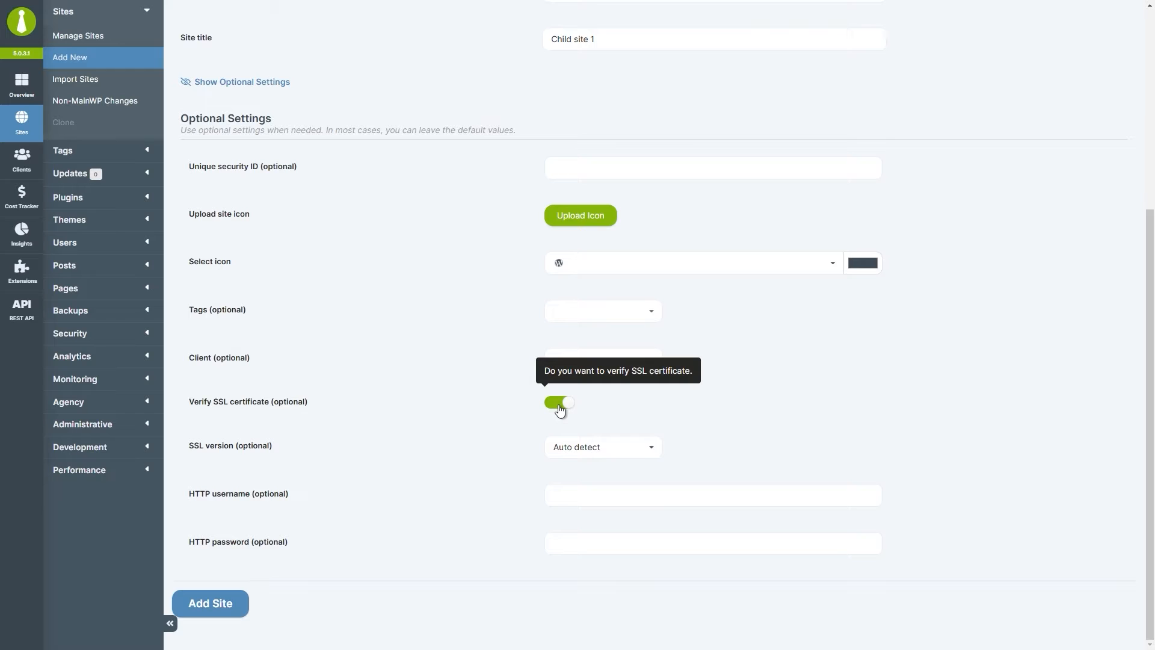
{"action": "left_click", "coordinate": [651, 452]}
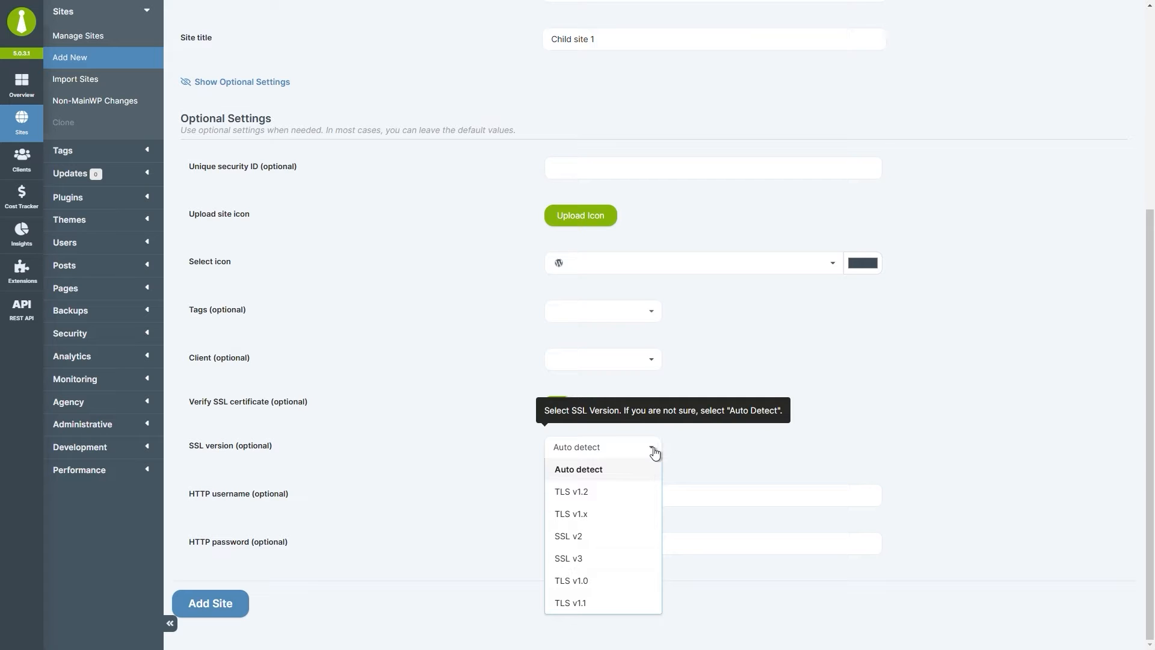
{"action": "left_click", "coordinate": [655, 452]}
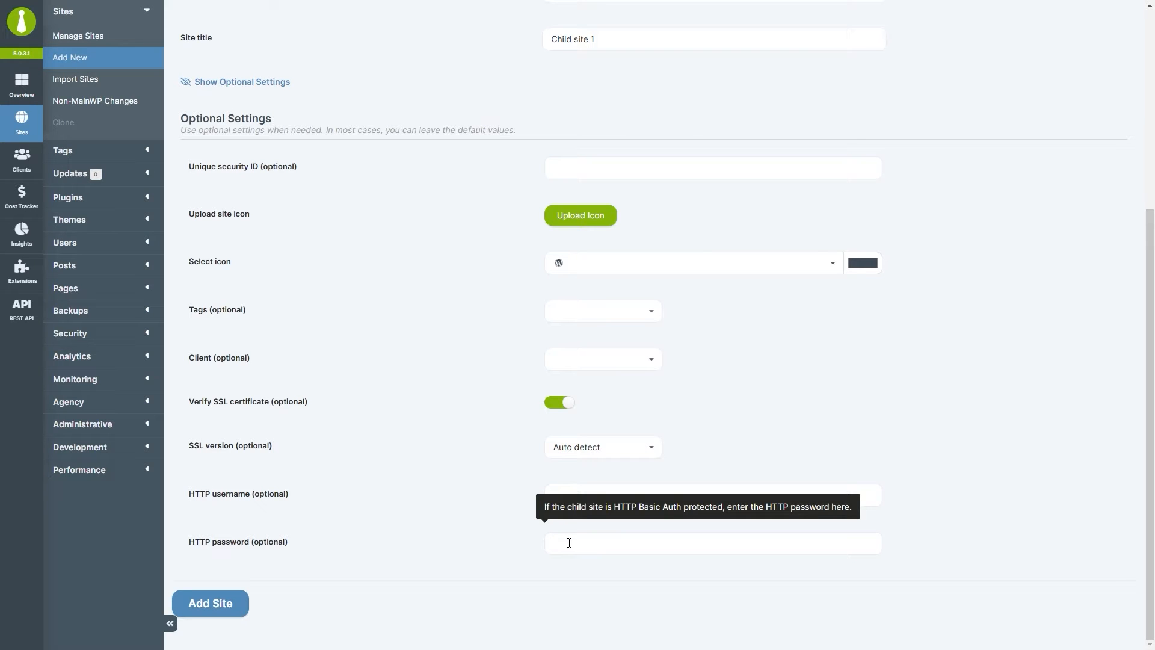
{"action": "left_click", "coordinate": [220, 605]}
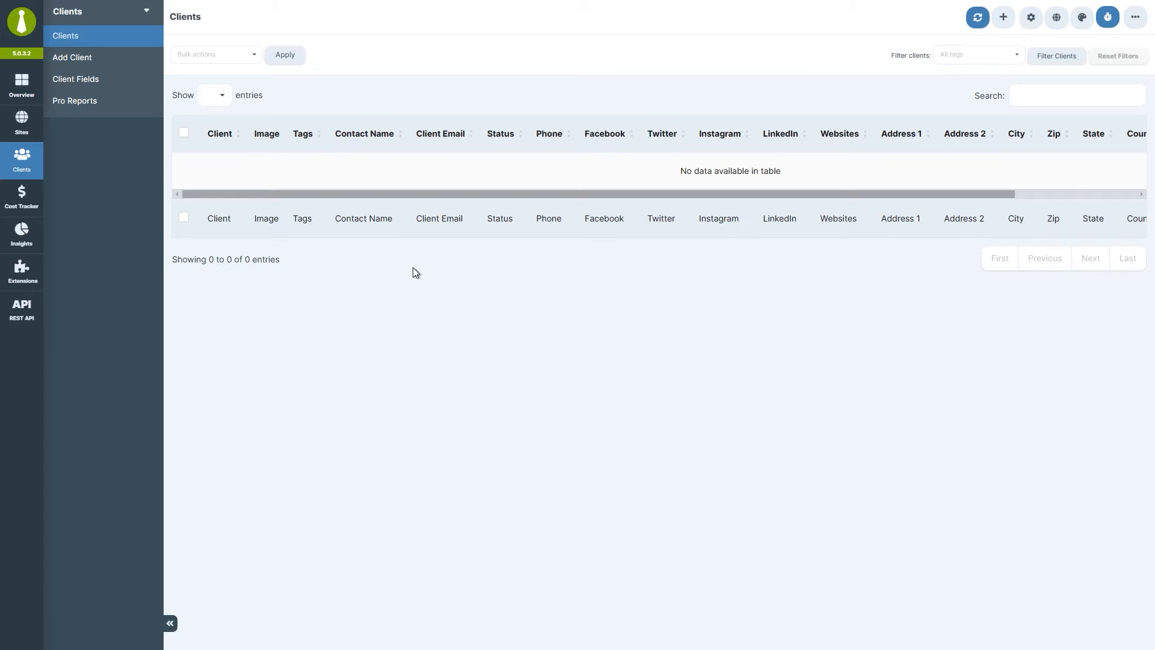
Open the Add Client form from the Clients submenu.
{"action": "left_click", "coordinate": [120, 58]}
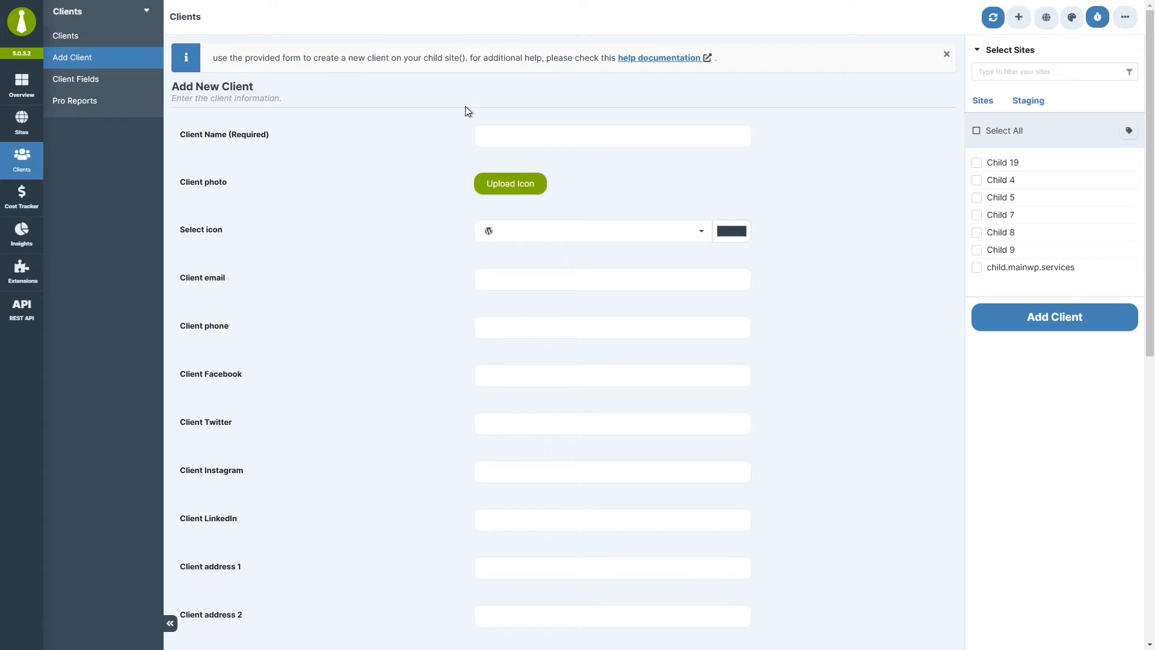
Name the new client 'Delivery Service' and upload logo.jpg as its icon.
{"action": "left_click", "coordinate": [482, 134]}
{"action": "type", "text": "Delivery Service"}
{"action": "left_click", "coordinate": [574, 232]}
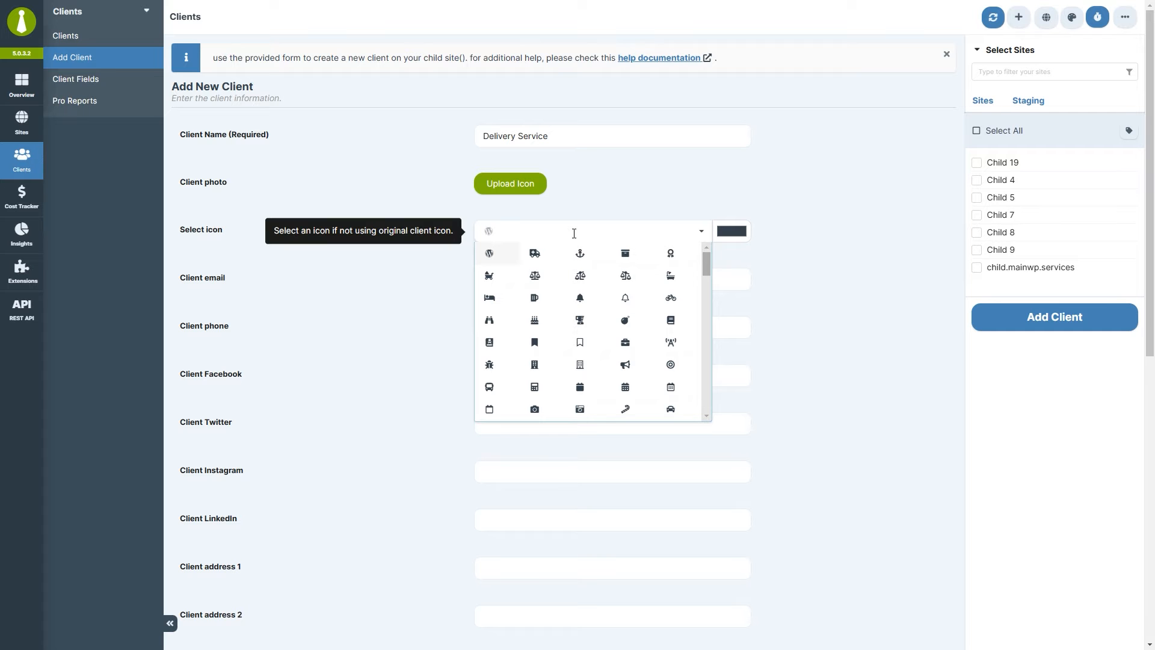
{"action": "left_click", "coordinate": [527, 183]}
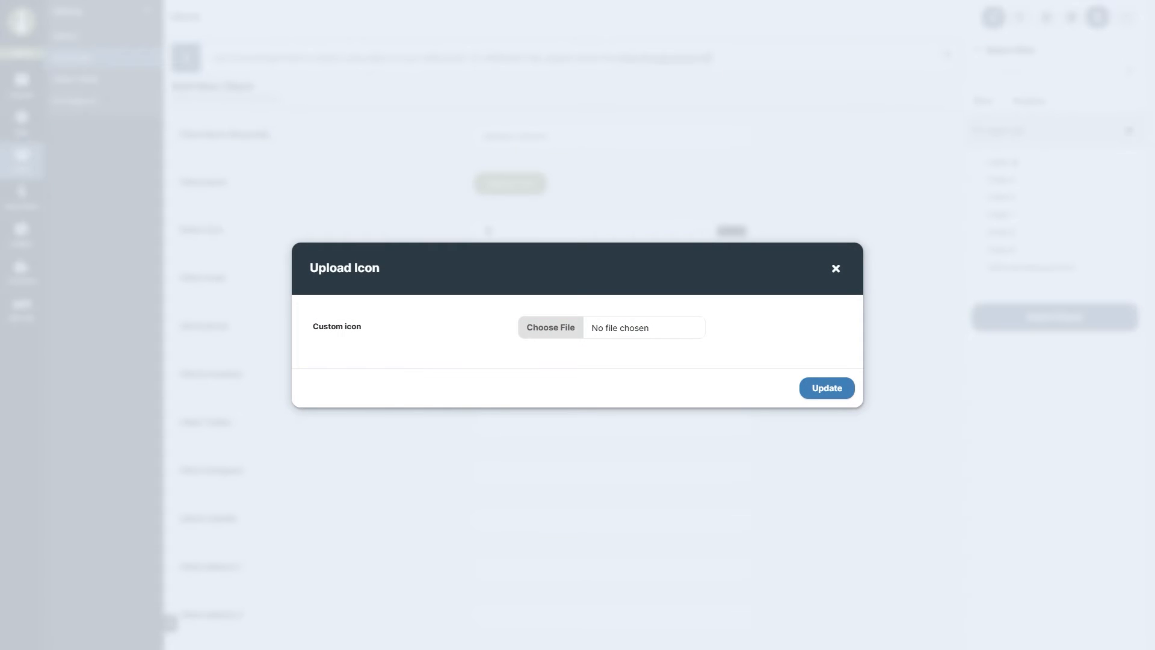
{"action": "left_click", "coordinate": [608, 328]}
{"action": "left_click", "coordinate": [844, 392]}
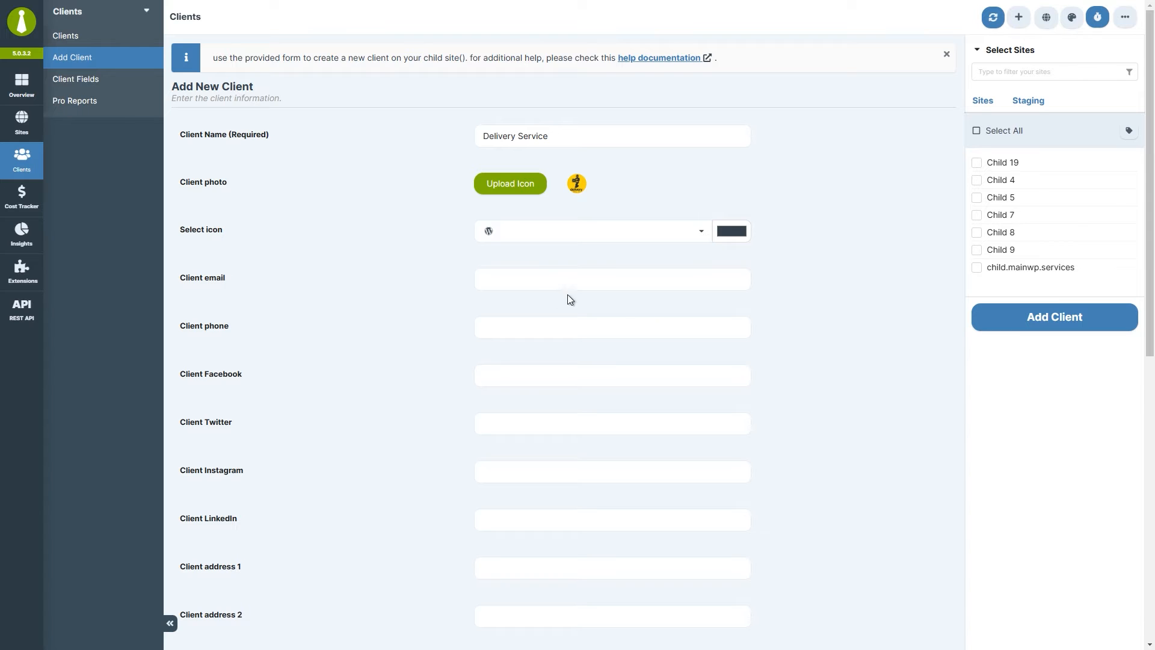
Fill in the client's e-mail, phone, Facebook and Twitter links, street address, city and country.
{"action": "left_click", "coordinate": [482, 279]}
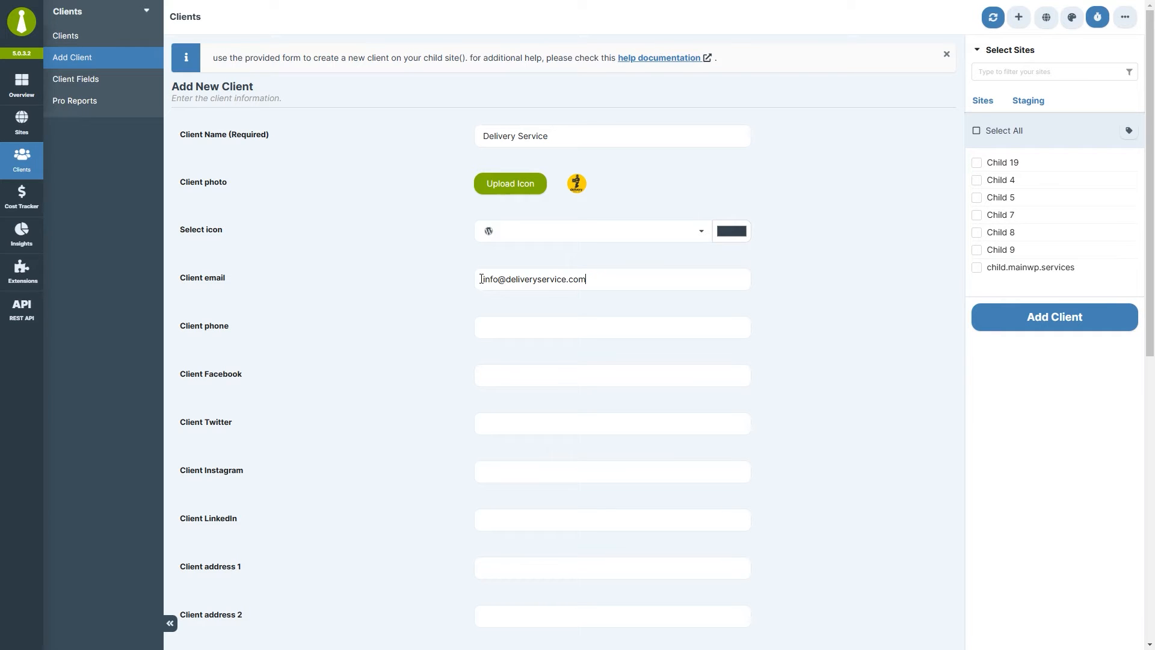
{"action": "type", "text": "555-123-4435"}
{"action": "left_click", "coordinate": [489, 374]}
{"action": "type", "text": "facebook.com/deliveryservice.com"}
{"action": "left_click", "coordinate": [494, 428]}
{"action": "type", "text": "twitter.com/deliveryservice.com"}
{"action": "left_click_drag", "start_coordinate": [1146, 257], "coordinate": [1127, 470]}
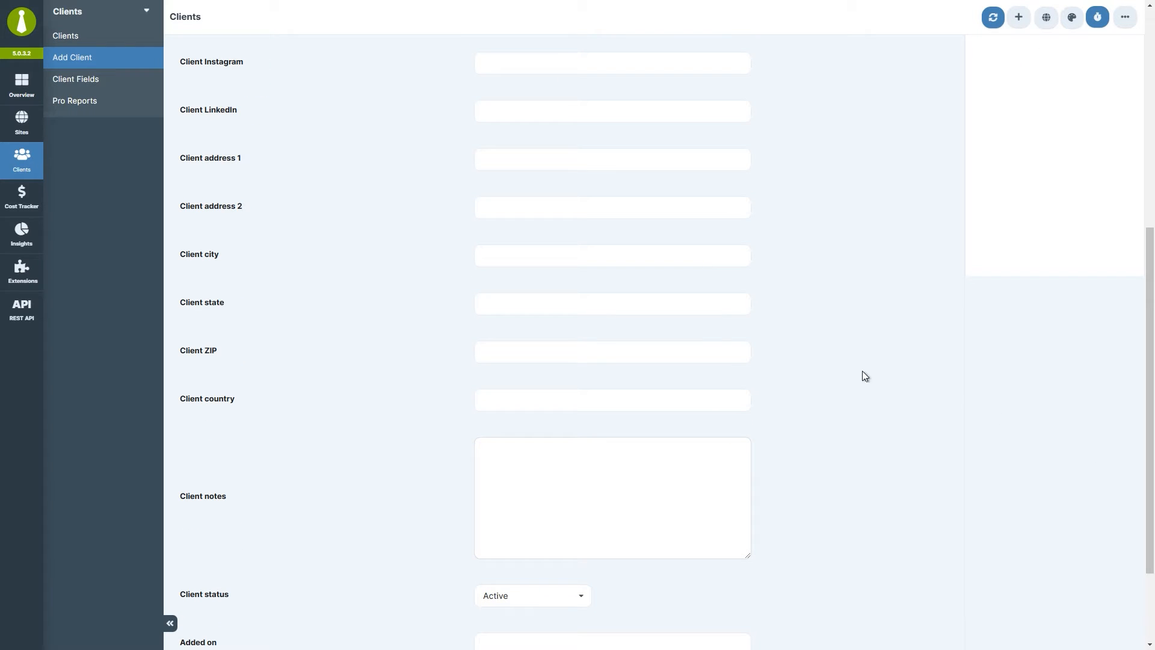
{"action": "left_click", "coordinate": [483, 157]}
{"action": "type", "text": "Main Street 1"}
{"action": "type", "text": "London"}
{"action": "type", "text": "United Kingdom"}
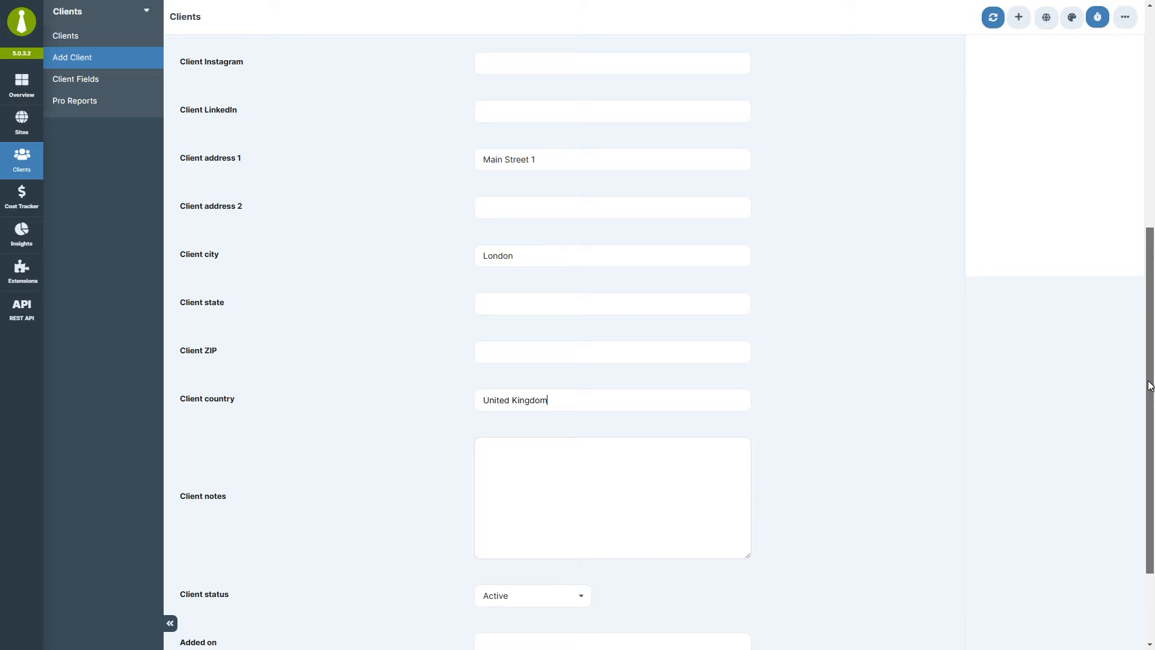
{"action": "left_click_drag", "start_coordinate": [1150, 385], "coordinate": [1150, 449]}
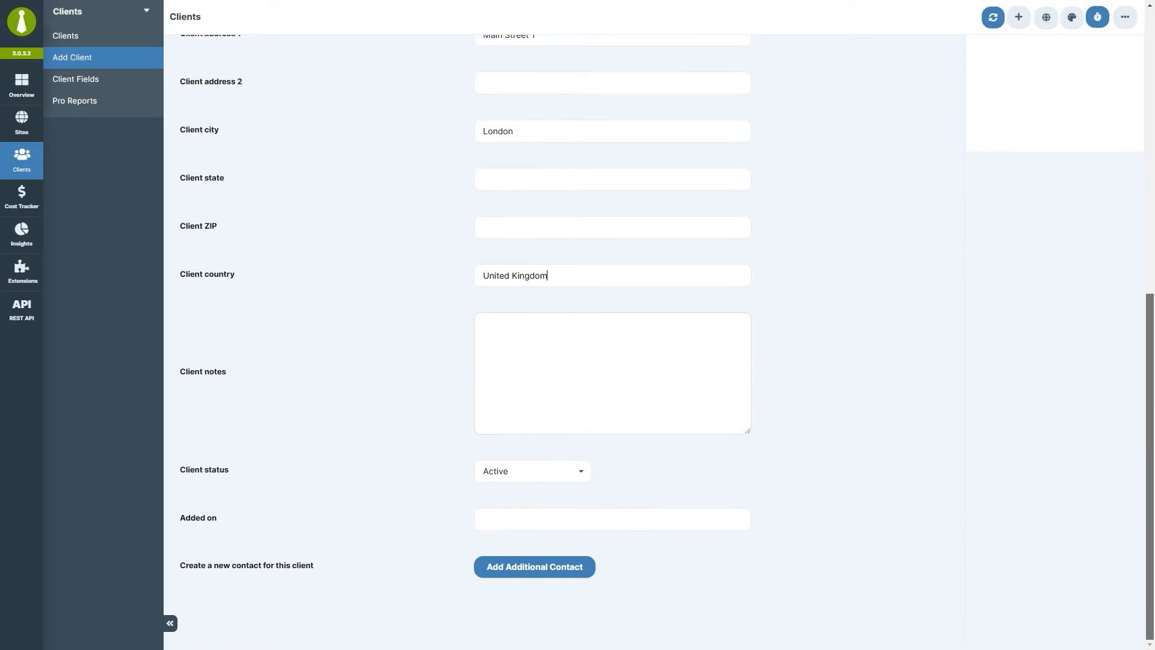
Add an additional contact with the contact's full name and the role CTO.
{"action": "left_click", "coordinate": [539, 577]}
{"action": "left_click_drag", "start_coordinate": [1146, 380], "coordinate": [1152, 591]}
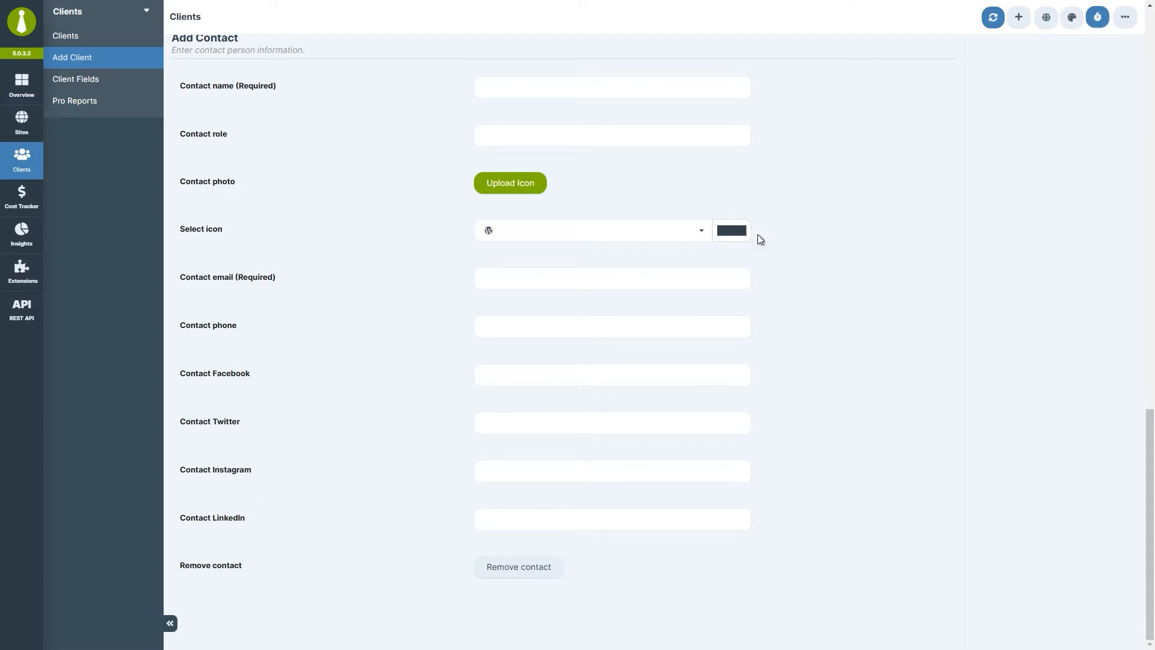
{"action": "left_click", "coordinate": [485, 86]}
{"action": "left_click", "coordinate": [488, 133]}
{"action": "type", "text": "CTO"}
Upload contact.jpg as the contact's photo, then paste the contact's e-mail, phone and Facebook link.
{"action": "left_click", "coordinate": [487, 182]}
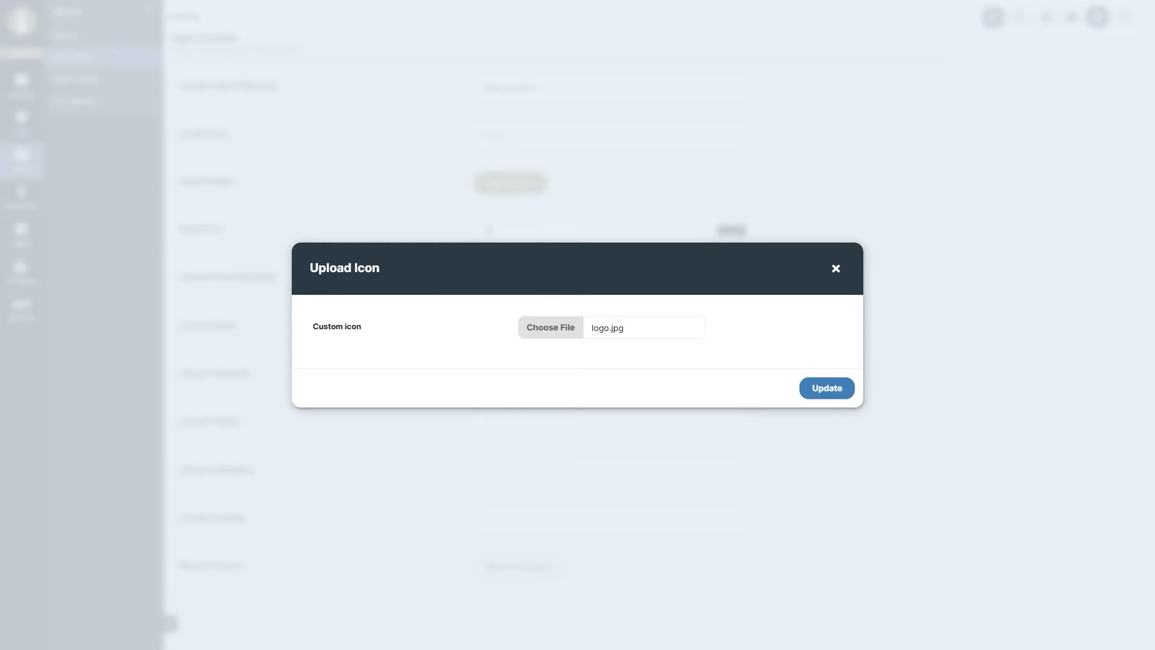
{"action": "left_click_drag", "start_coordinate": [176, 248], "coordinate": [616, 336]}
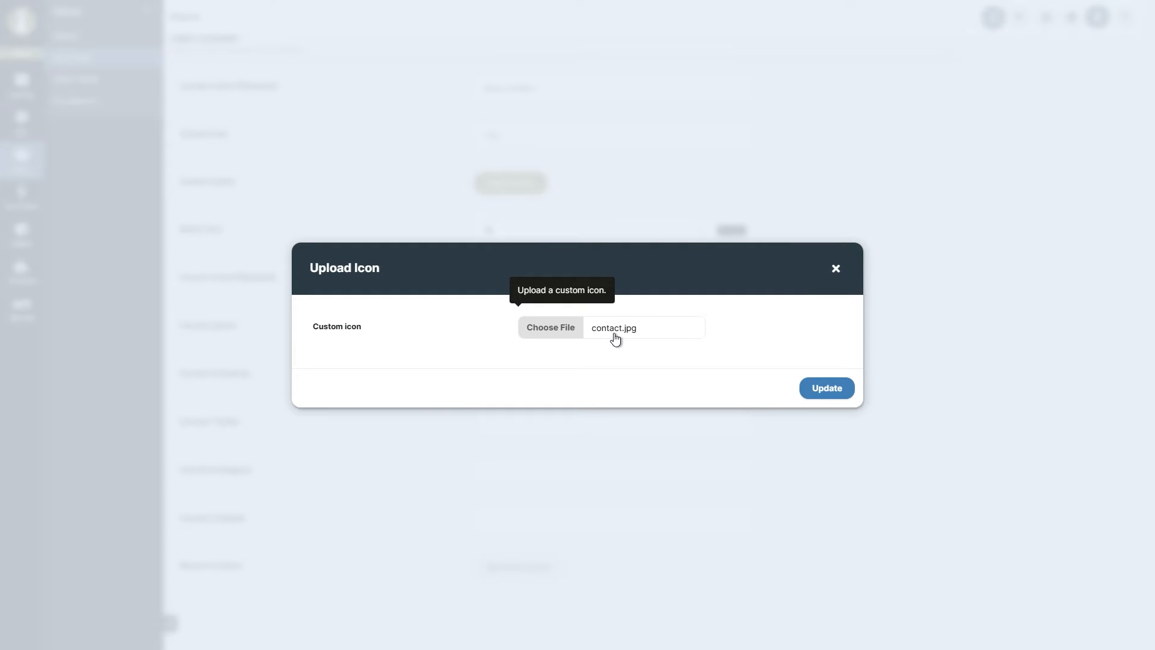
{"action": "left_click", "coordinate": [831, 393]}
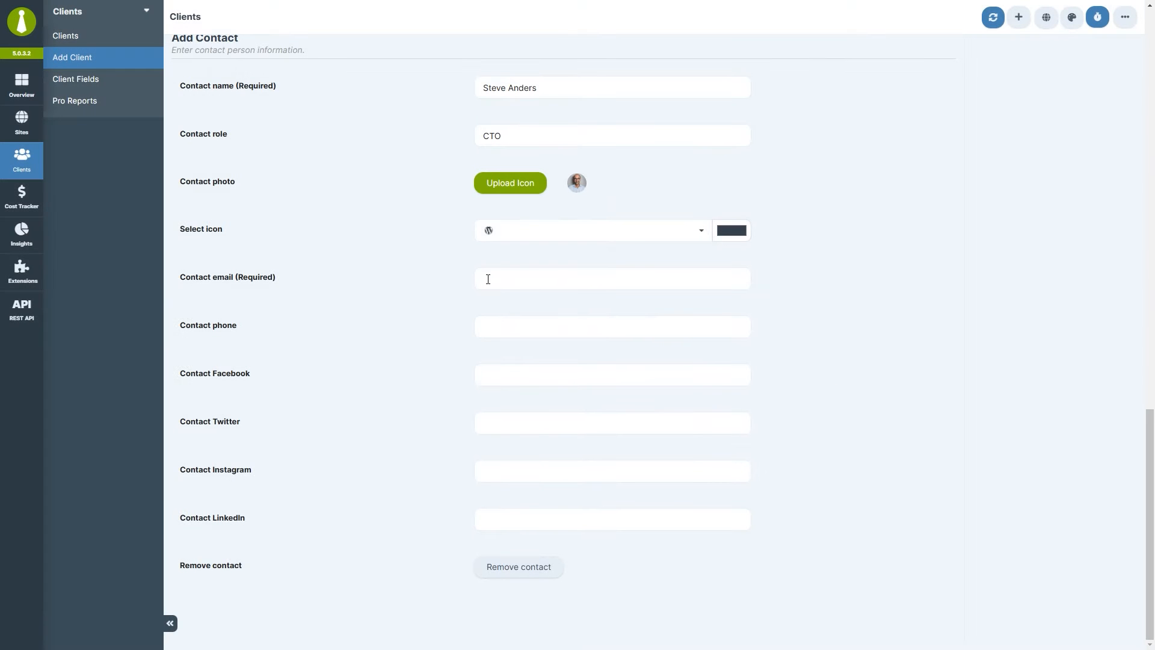
{"action": "key", "text": "ctrl+v"}
{"action": "key", "text": "ctrl+v"}
{"action": "left_click", "coordinate": [486, 374]}
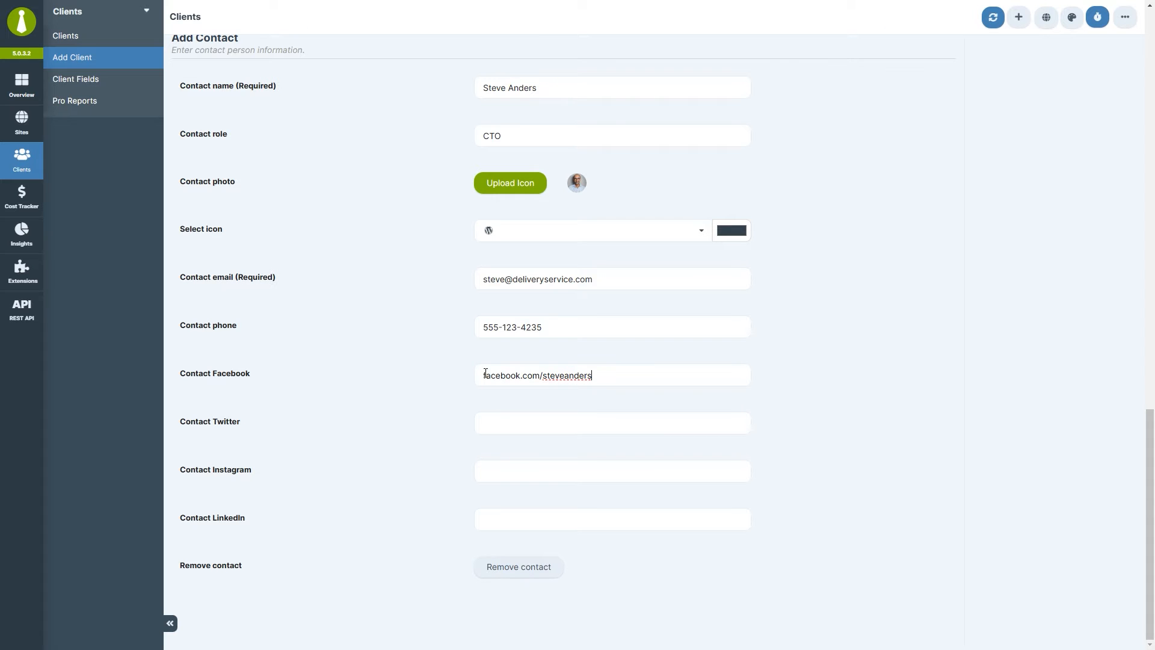
{"action": "left_click_drag", "start_coordinate": [1147, 473], "coordinate": [1131, 144]}
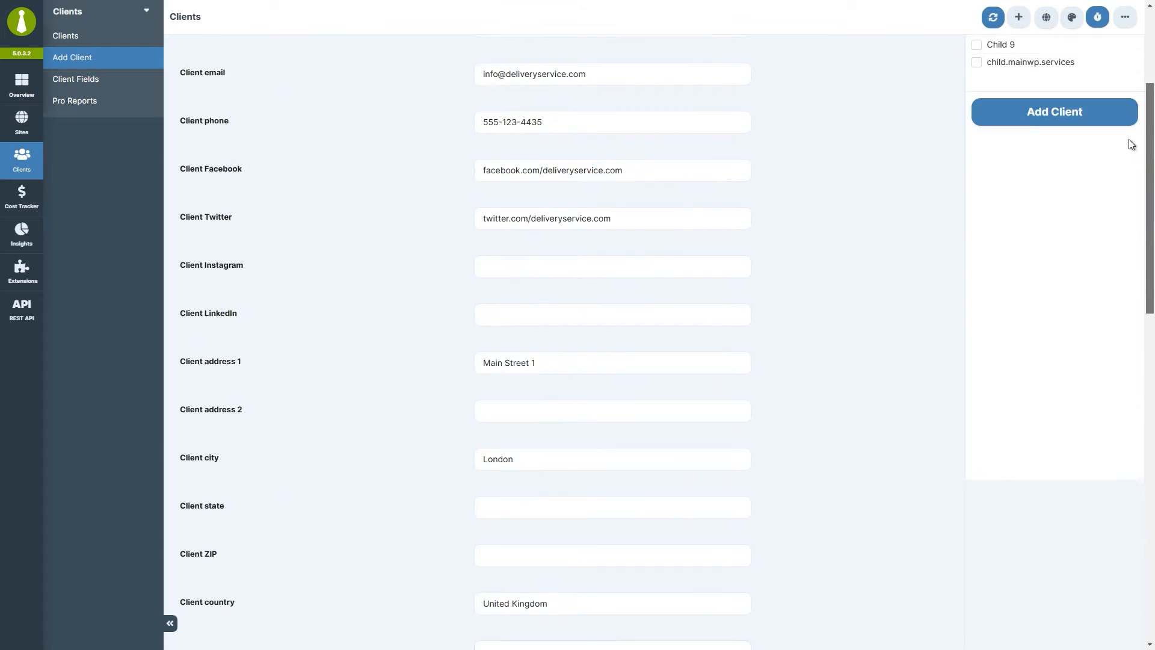
Link the Delivery Service client to Child 4 and create it, then review the Clients table.
{"action": "scroll", "coordinate": [1132, 145], "scroll_direction": "up", "scroll_amount": 3}
{"action": "left_click", "coordinate": [1033, 146]}
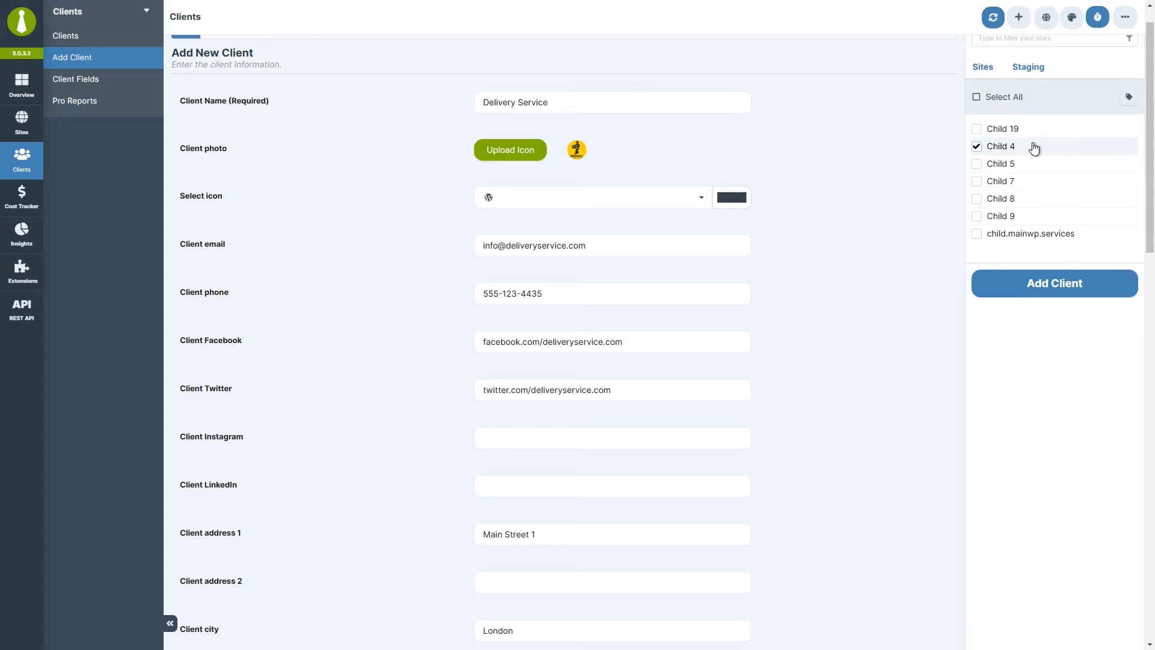
{"action": "left_click", "coordinate": [992, 285]}
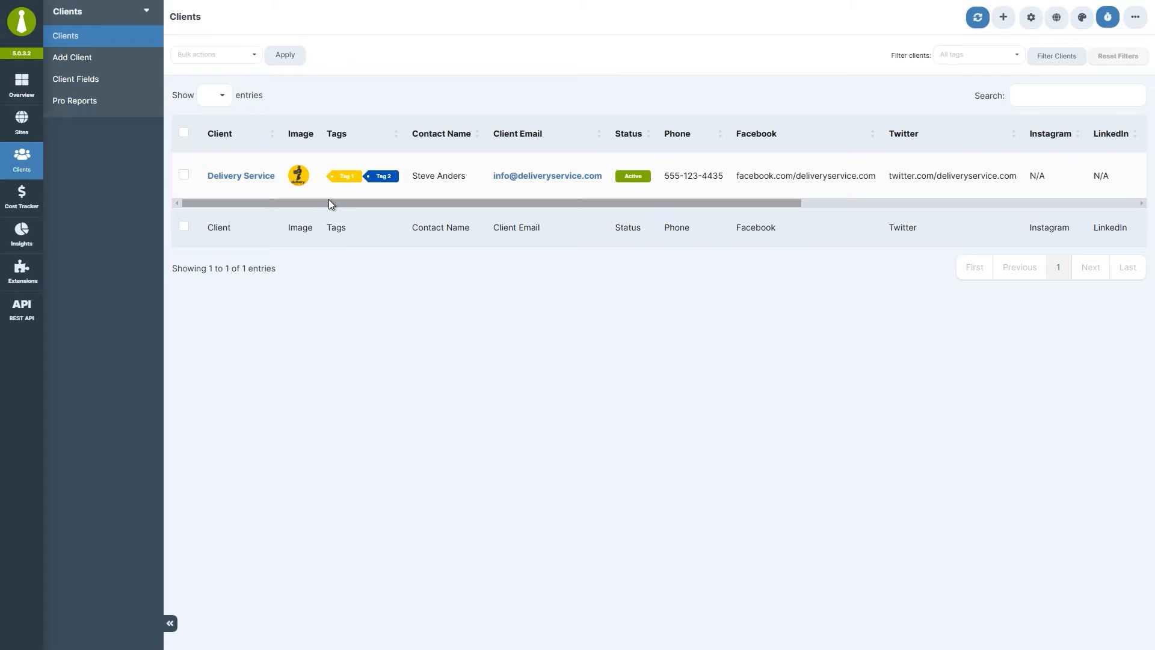
{"action": "left_click_drag", "start_coordinate": [329, 201], "coordinate": [678, 200]}
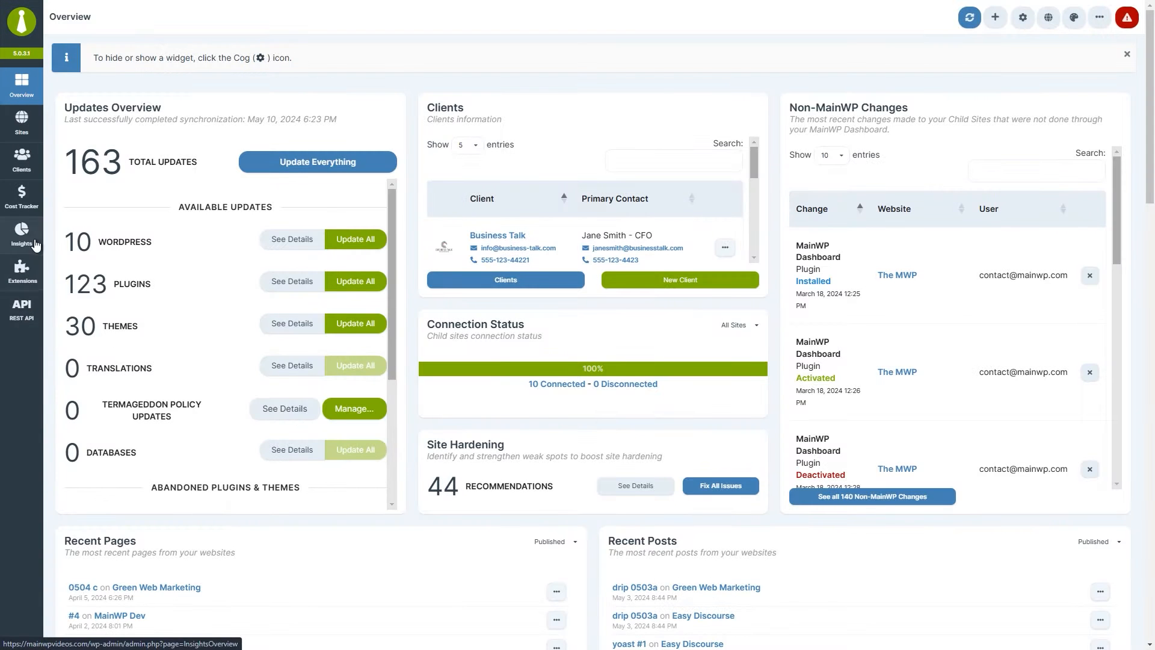
From the Sites list, expand Tags and Updates in the sidebar, return to Overview and open the + menu.
{"action": "left_click", "coordinate": [29, 127]}
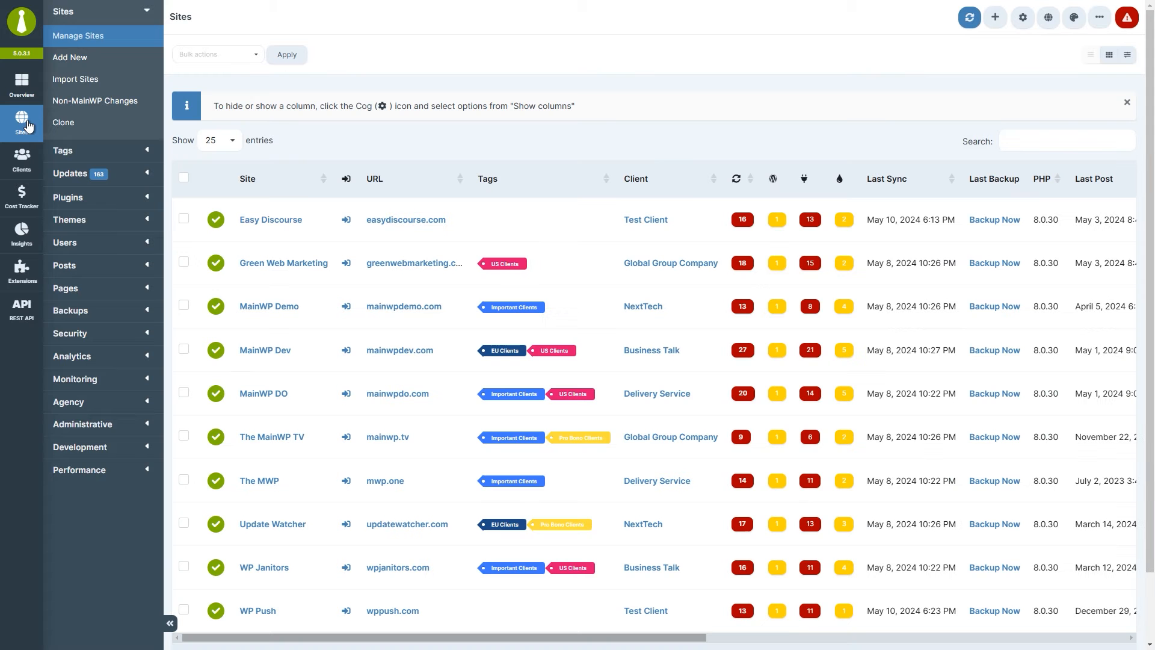
{"action": "left_click", "coordinate": [147, 152]}
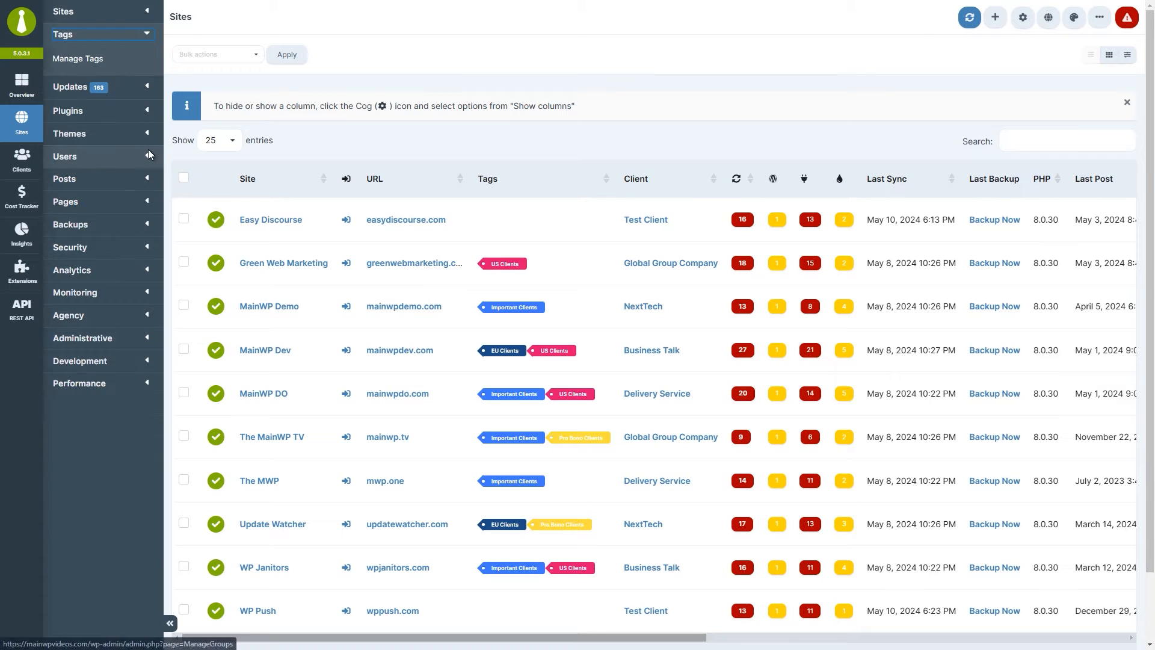
{"action": "left_click", "coordinate": [147, 86]}
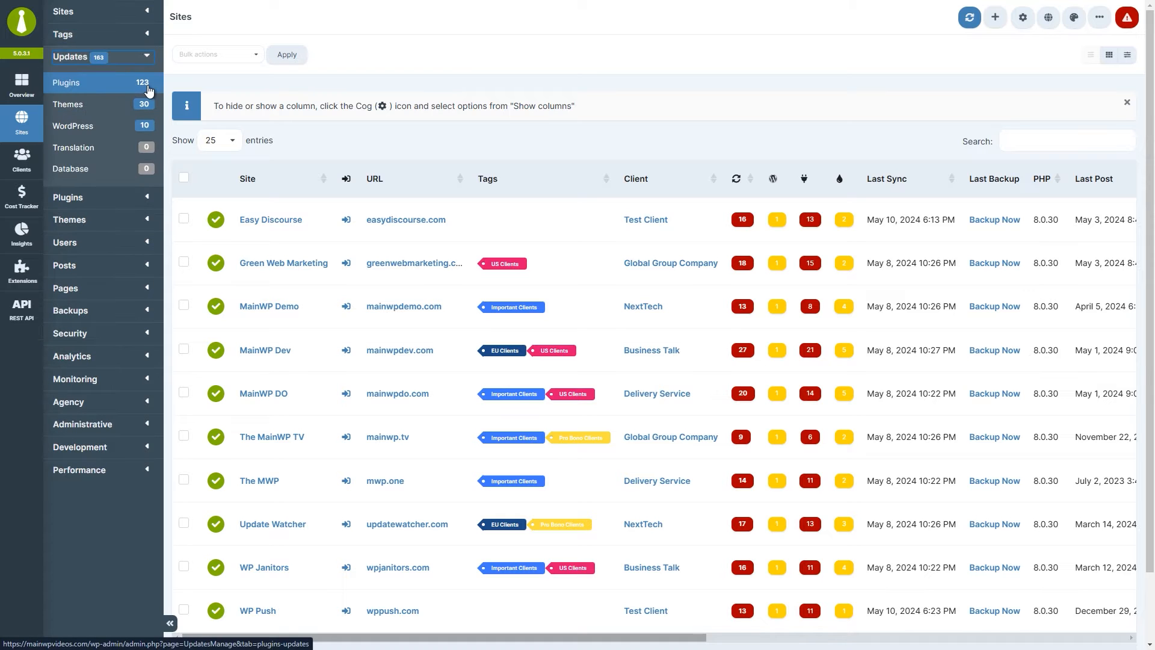
{"action": "left_click", "coordinate": [22, 21]}
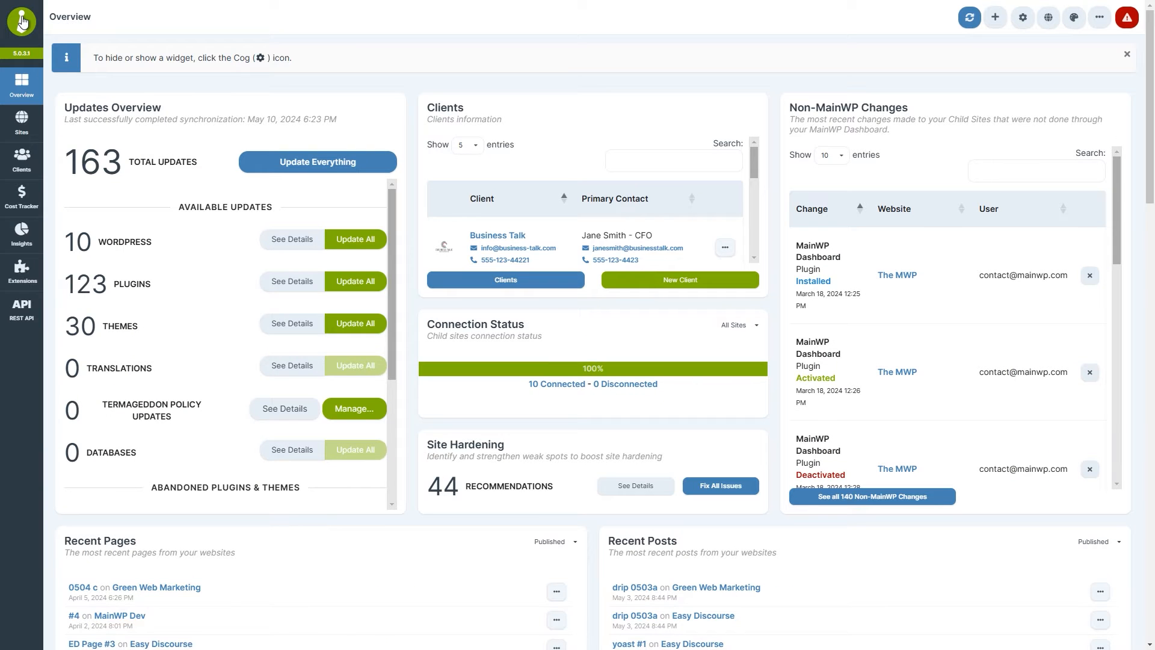
{"action": "left_click", "coordinate": [996, 21]}
Turn off the Pressable Sites and Matomo widgets in Overview page settings and save.
{"action": "left_click", "coordinate": [1026, 26]}
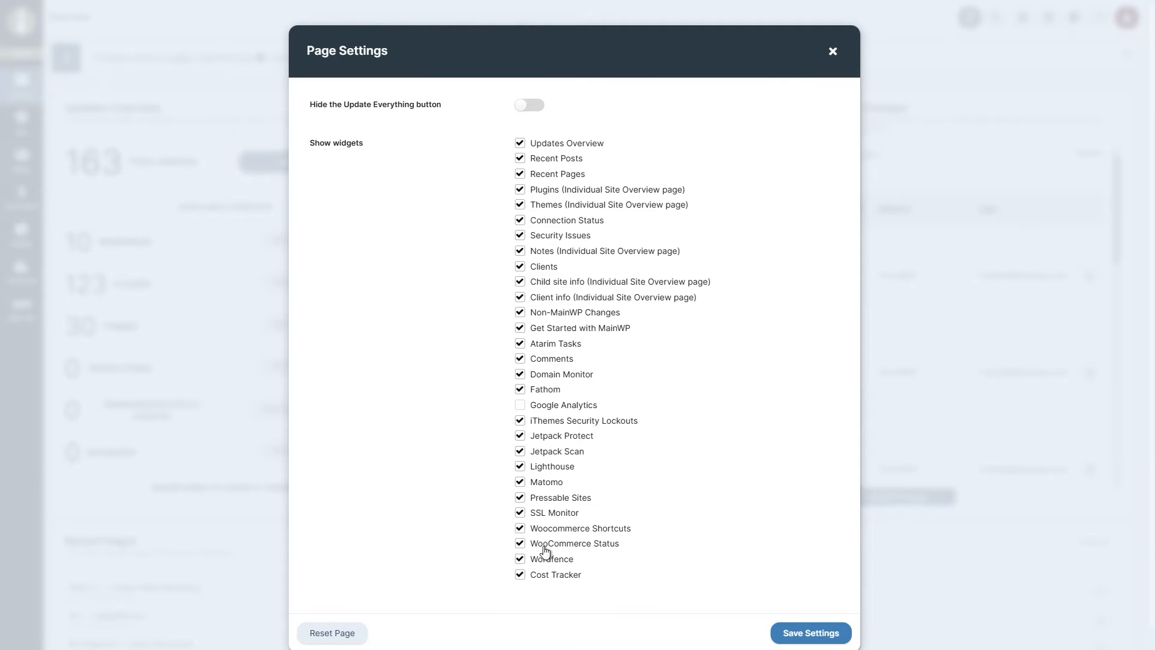
{"action": "left_click", "coordinate": [548, 503]}
{"action": "left_click", "coordinate": [545, 483]}
{"action": "left_click", "coordinate": [782, 631]}
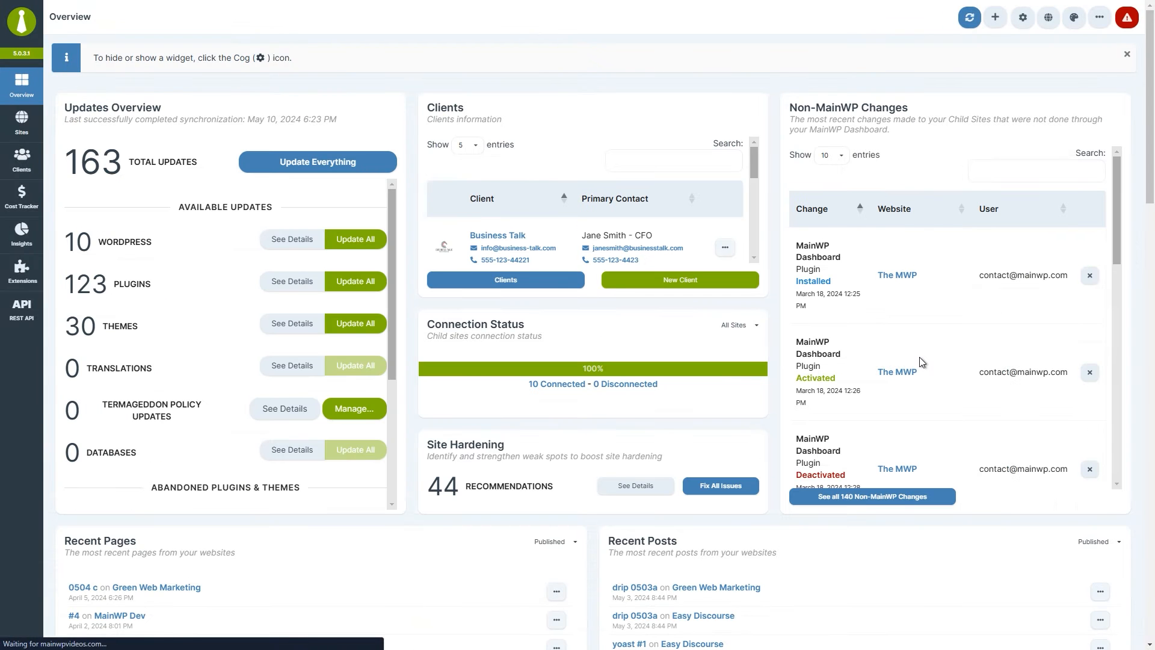
Filter Quick Site Shortcuts by 'ea' to find Easy Discourse and sync that site.
{"action": "left_click", "coordinate": [1049, 19]}
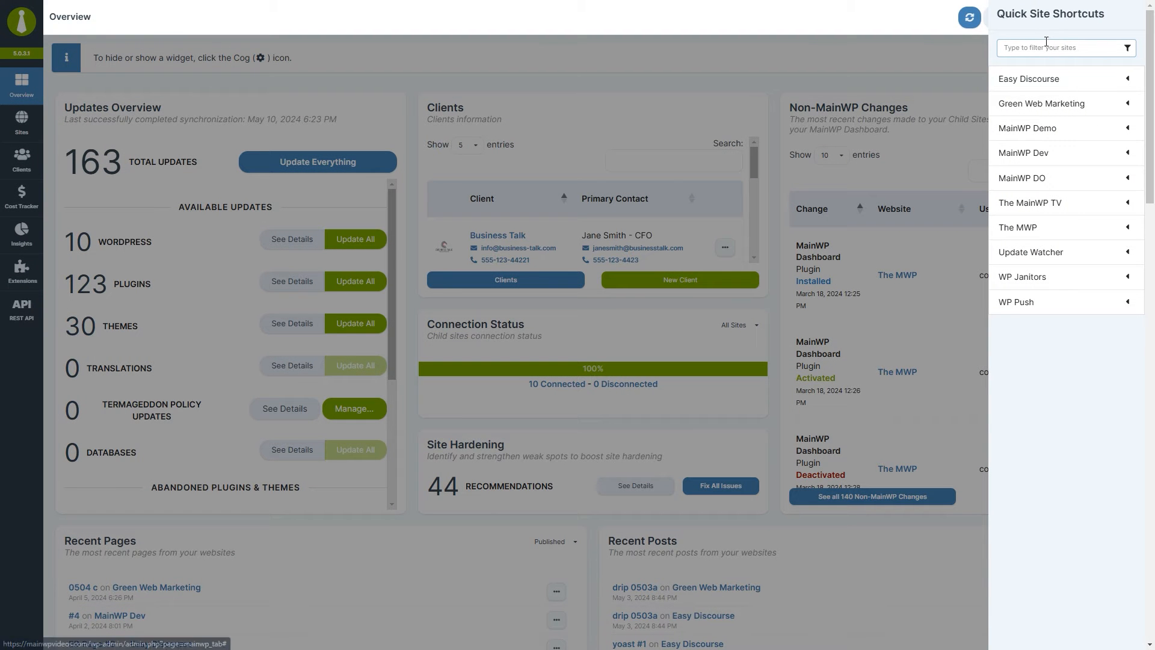
{"action": "left_click", "coordinate": [1130, 87]}
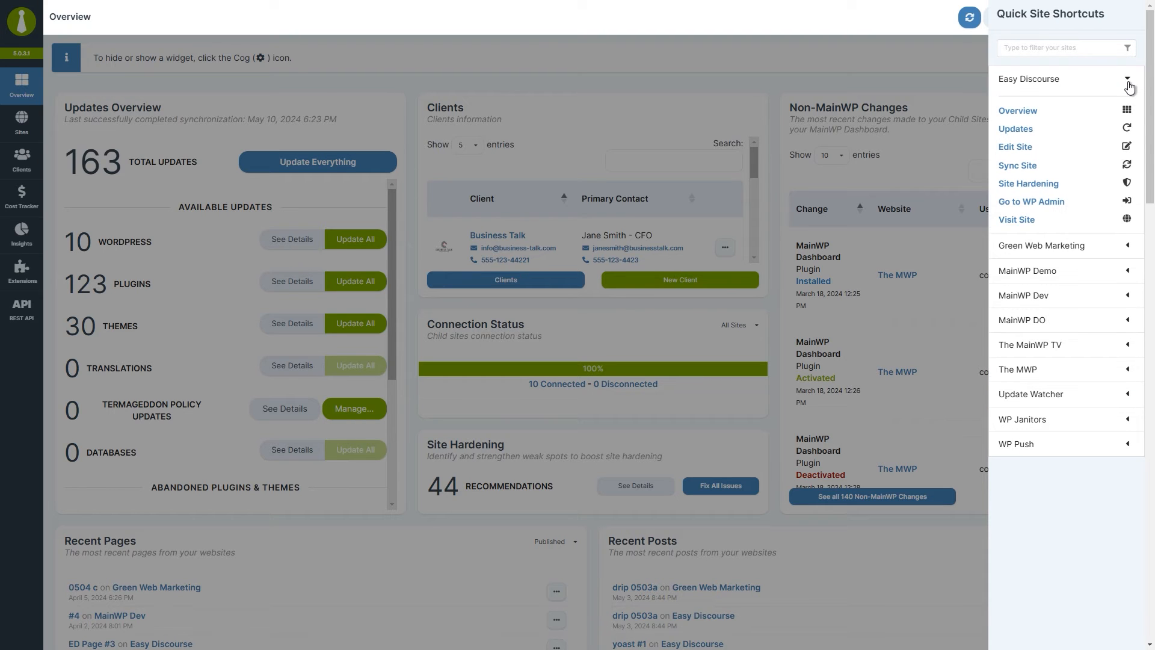
{"action": "left_click", "coordinate": [1130, 87]}
{"action": "left_click", "coordinate": [1081, 50]}
{"action": "type", "text": "easy"}
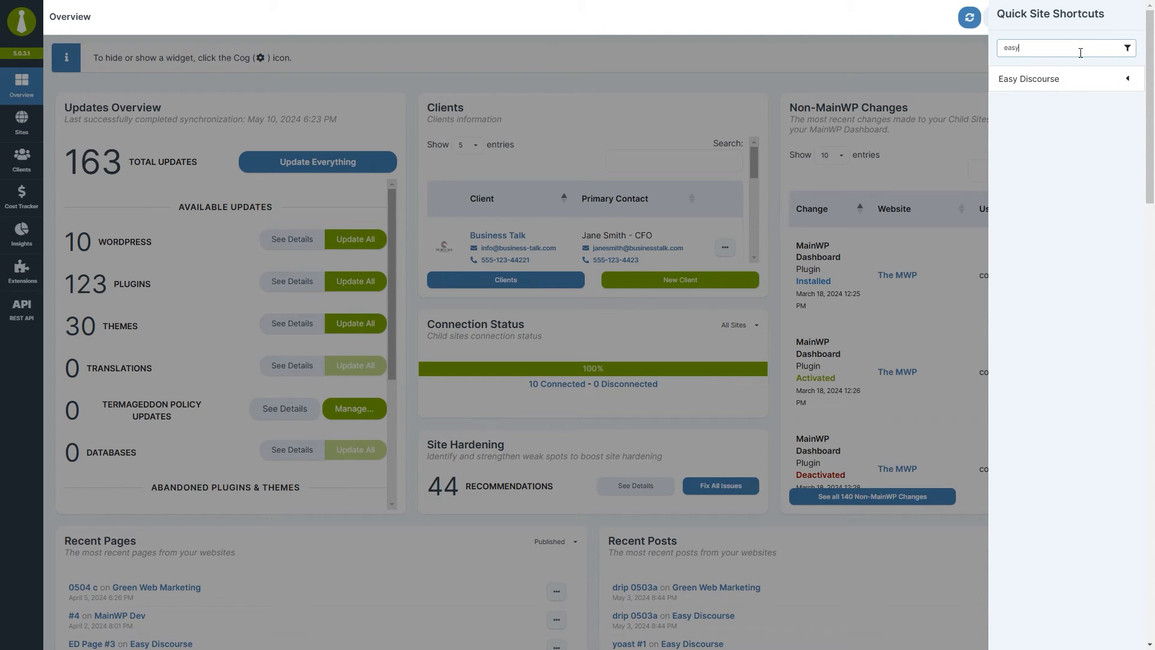
{"action": "left_click", "coordinate": [1121, 83]}
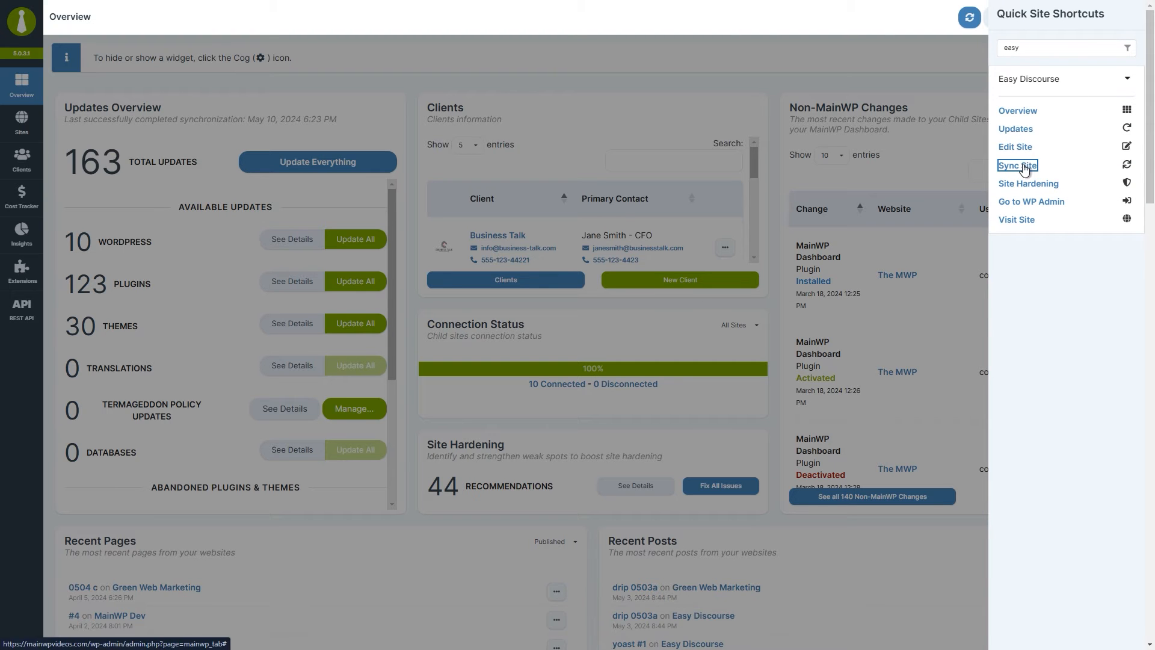
{"action": "left_click", "coordinate": [1024, 165]}
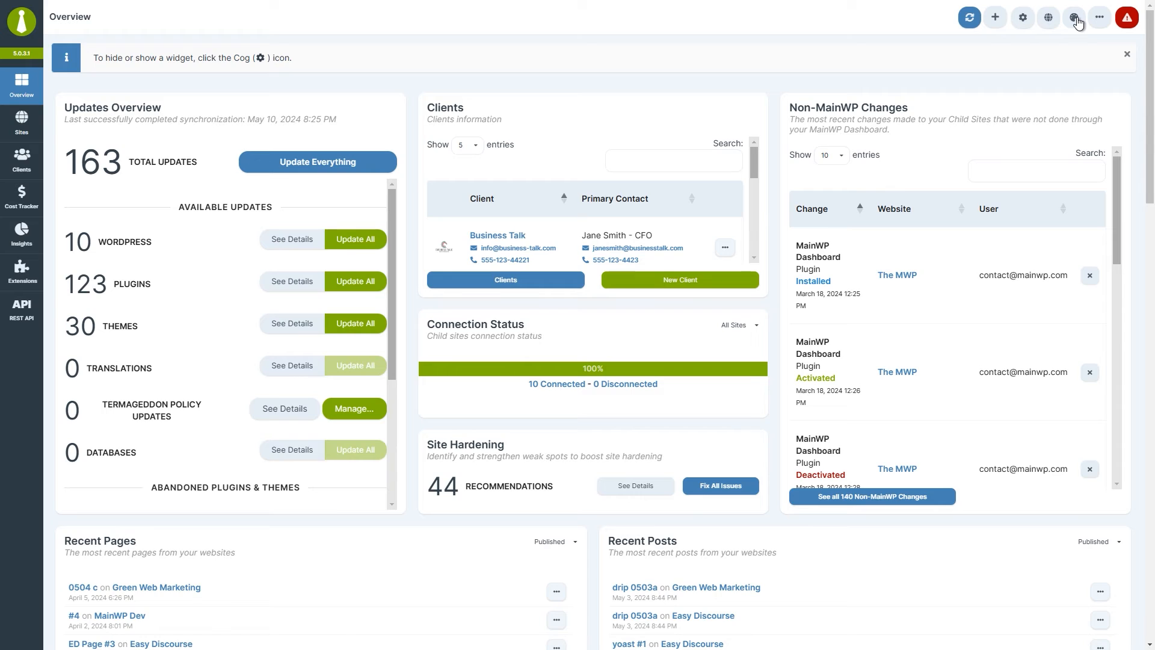
Choose the Dark theme in Select MainWP Theme and save it.
{"action": "left_click", "coordinate": [1075, 18]}
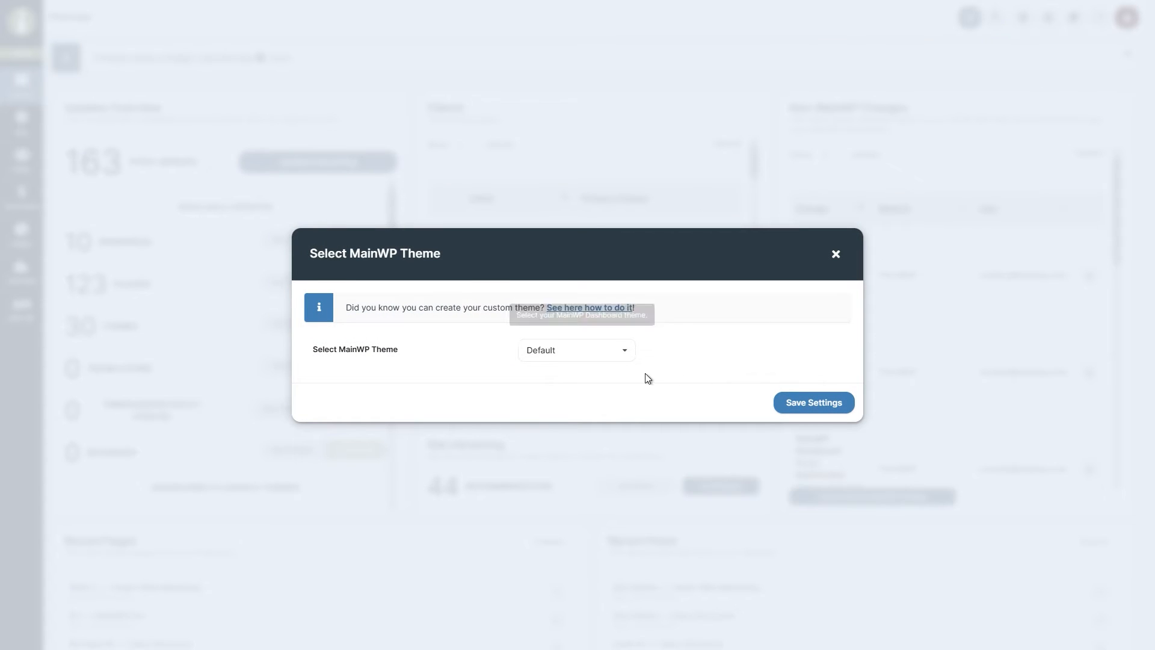
{"action": "left_click", "coordinate": [613, 360]}
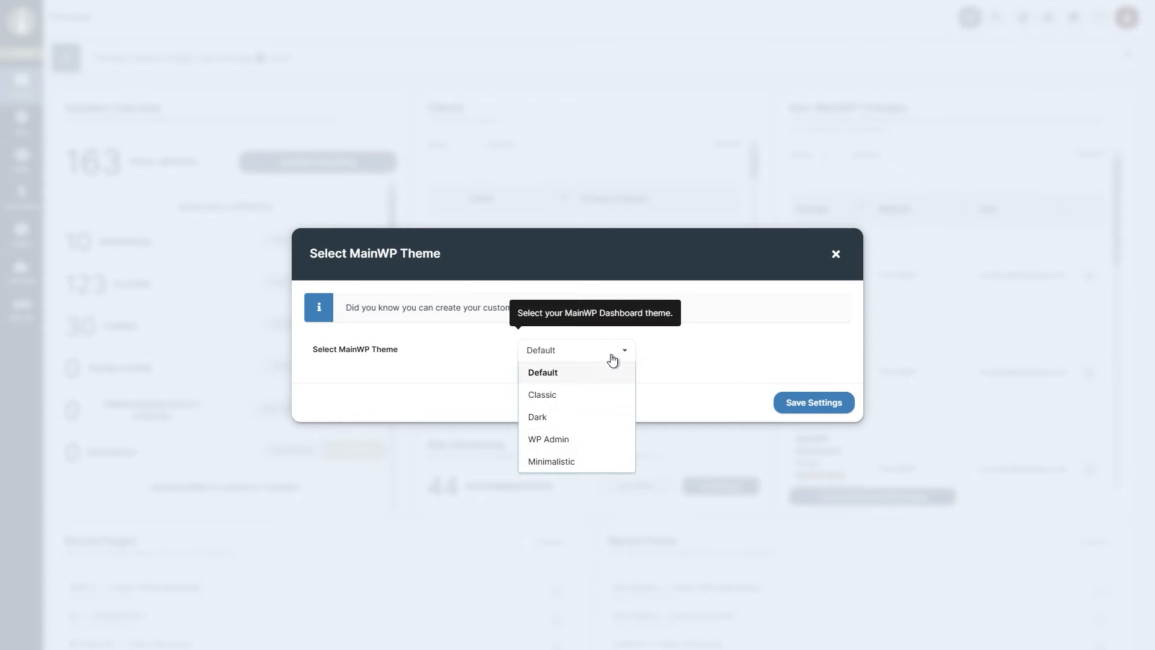
{"action": "left_click", "coordinate": [604, 422]}
{"action": "left_click", "coordinate": [785, 415]}
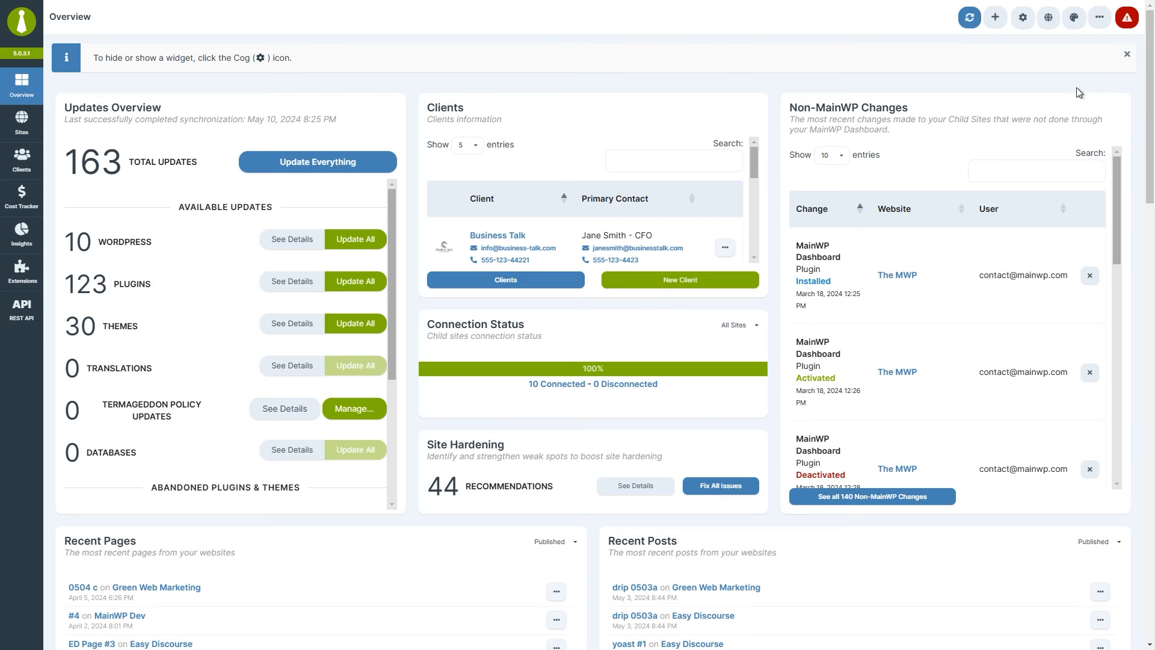
{"action": "left_click", "coordinate": [1099, 23]}
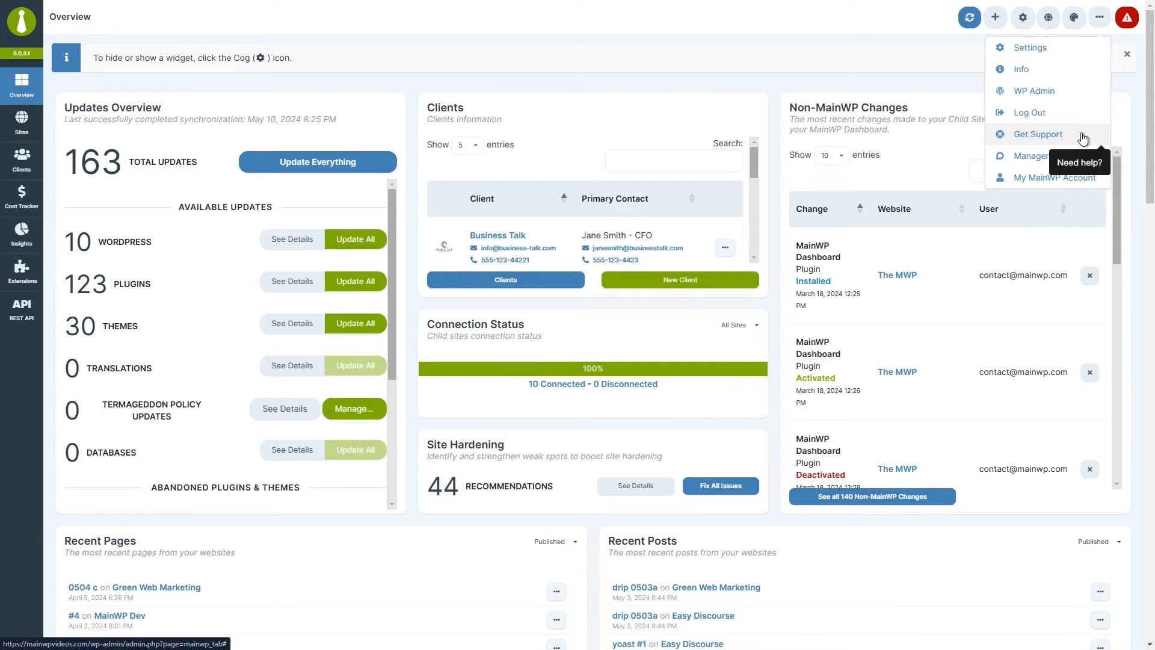
{"action": "left_click", "coordinate": [1083, 139]}
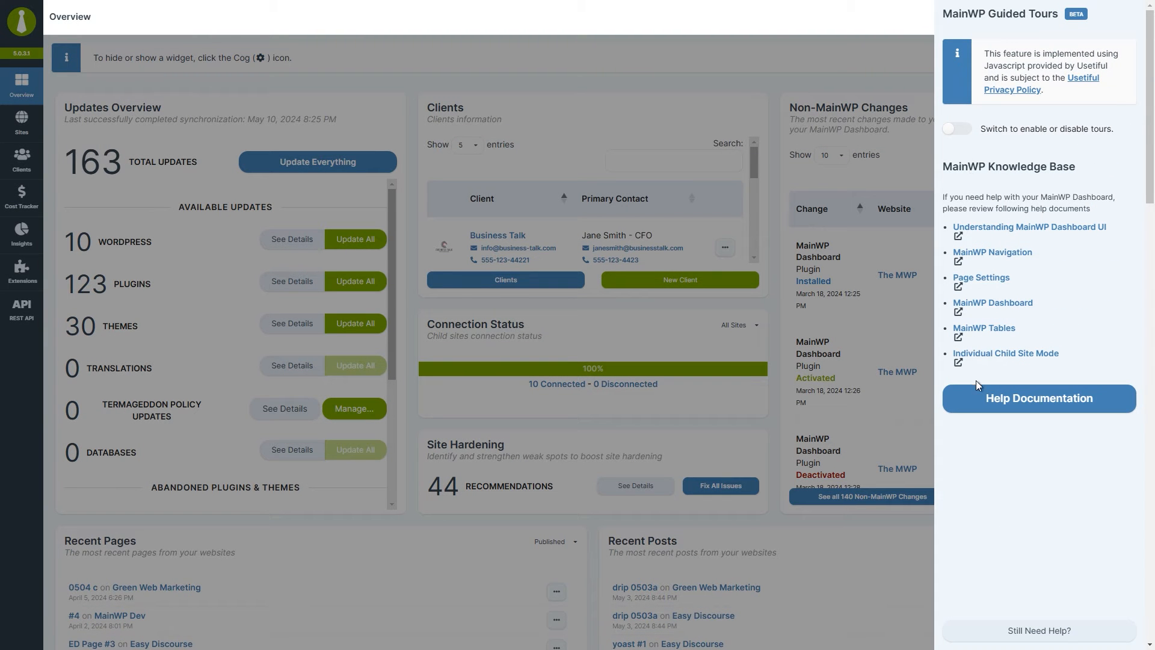
{"action": "left_click", "coordinate": [905, 284]}
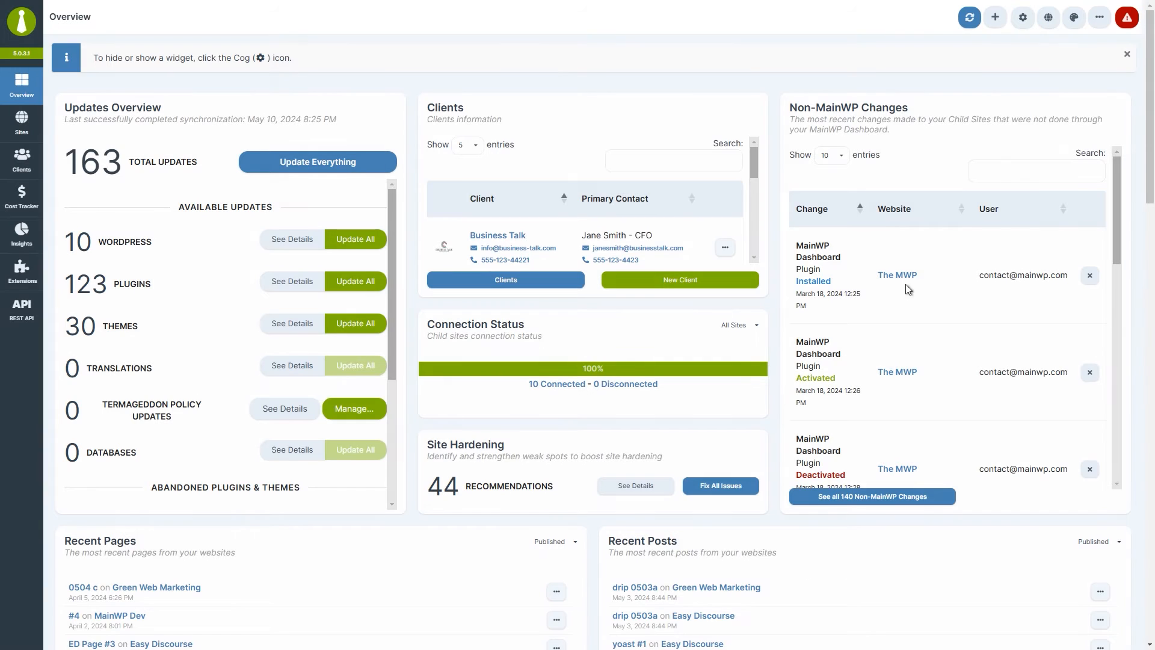
{"action": "left_click", "coordinate": [1100, 18]}
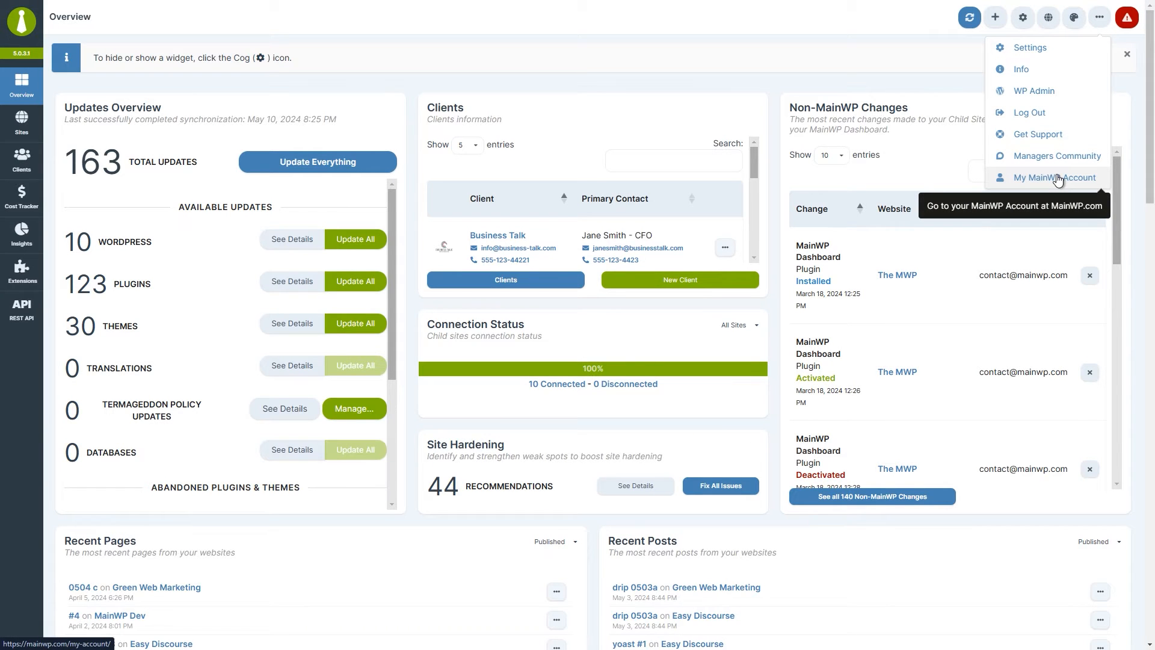
{"action": "left_click", "coordinate": [1123, 98]}
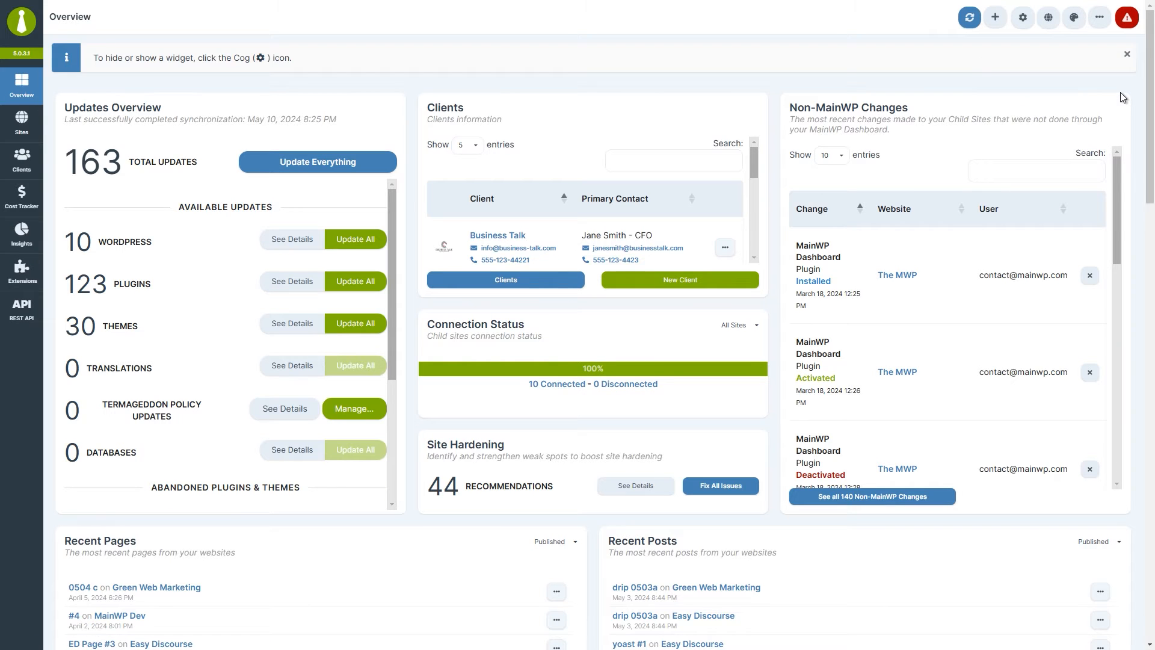
{"action": "left_click", "coordinate": [1127, 27]}
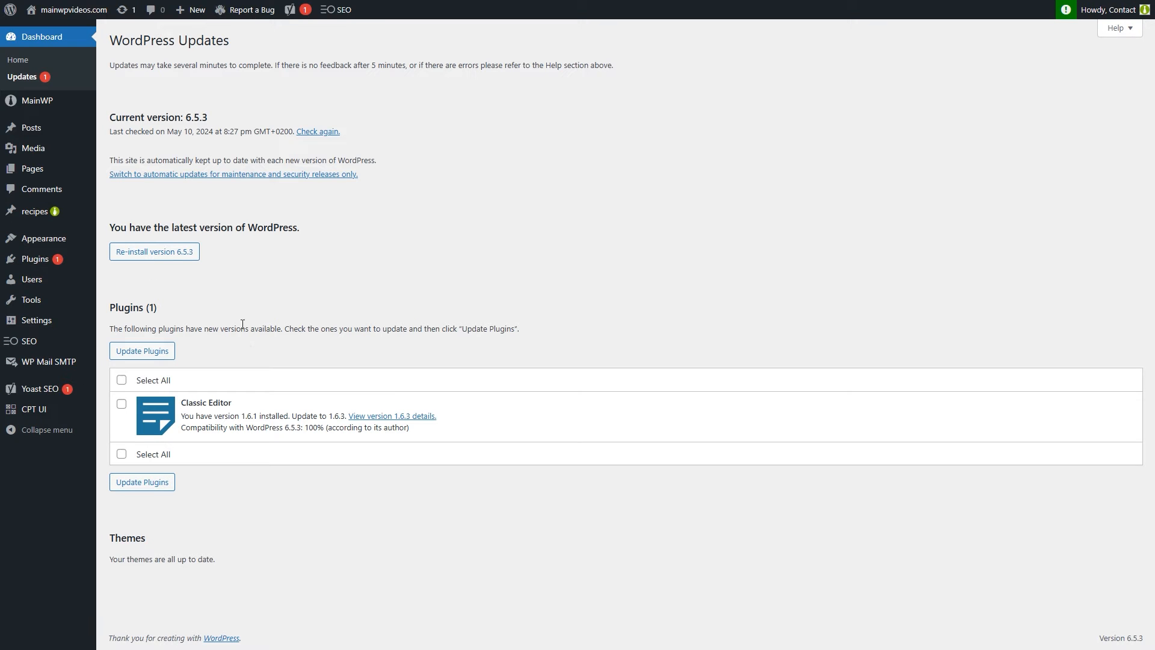
{"action": "left_click", "coordinate": [62, 110]}
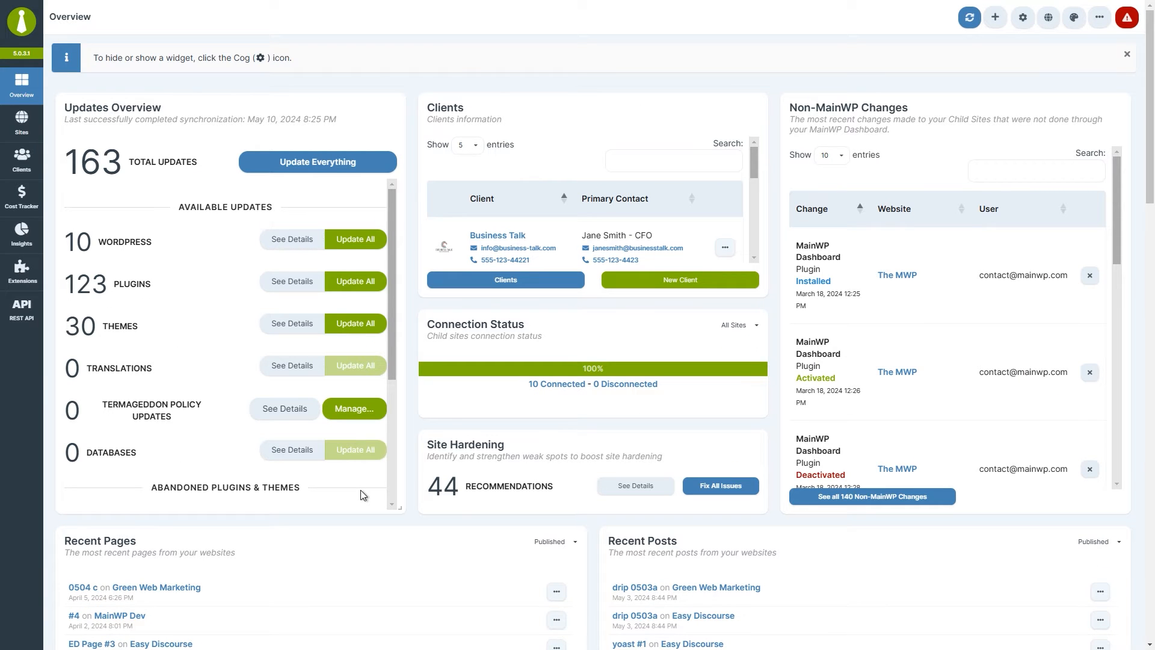
In Cost Tracker, widen the annual expense chart and move Payments Left For the Month and Monthly Totals.
{"action": "left_click", "coordinate": [38, 197]}
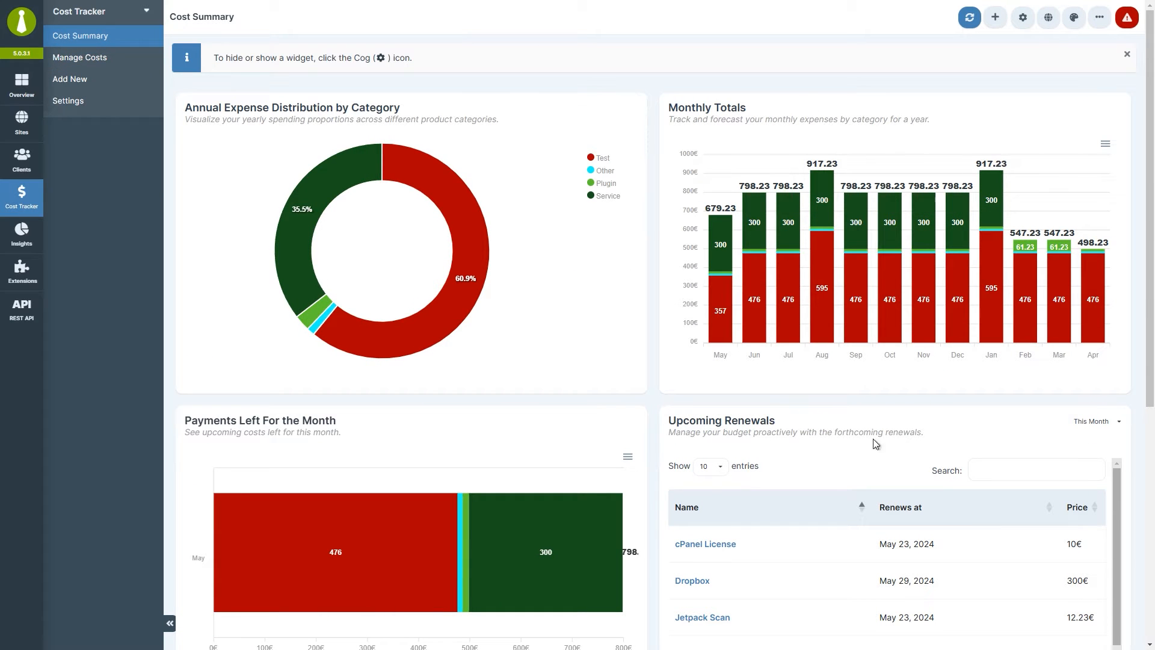
{"action": "left_click_drag", "start_coordinate": [646, 392], "coordinate": [1135, 387]}
{"action": "scroll", "coordinate": [1134, 388], "scroll_direction": "down", "scroll_amount": 4}
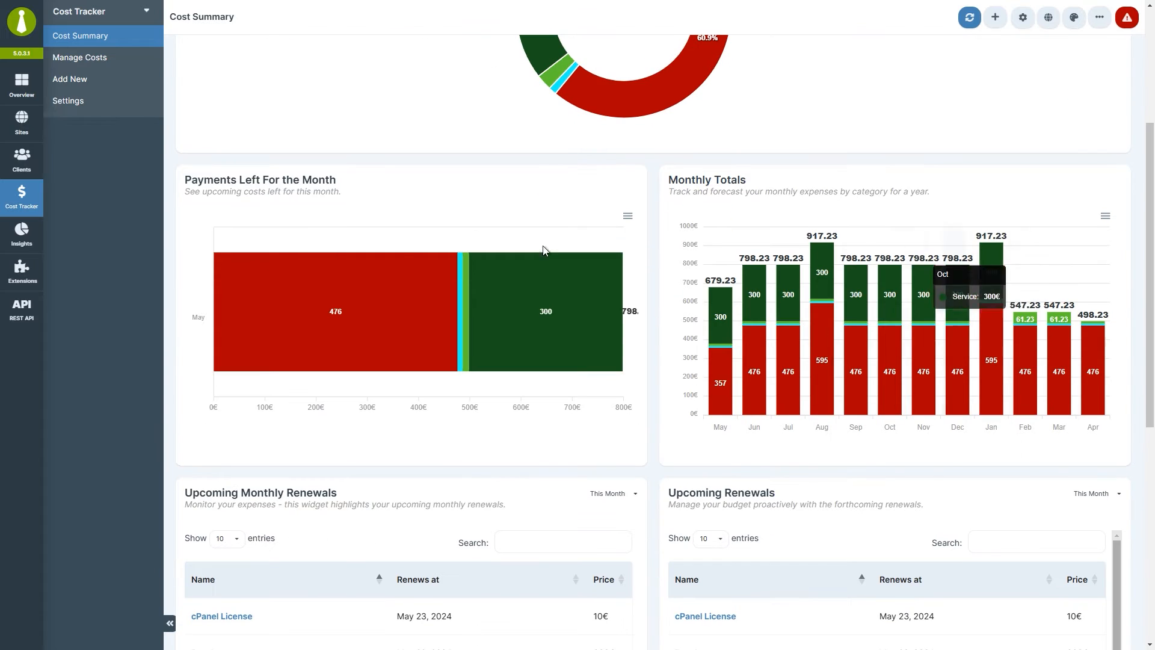
{"action": "left_click_drag", "start_coordinate": [379, 180], "coordinate": [949, 180]}
{"action": "left_click_drag", "start_coordinate": [817, 489], "coordinate": [369, 200]}
{"action": "scroll", "coordinate": [424, 252], "scroll_direction": "up", "scroll_amount": 4}
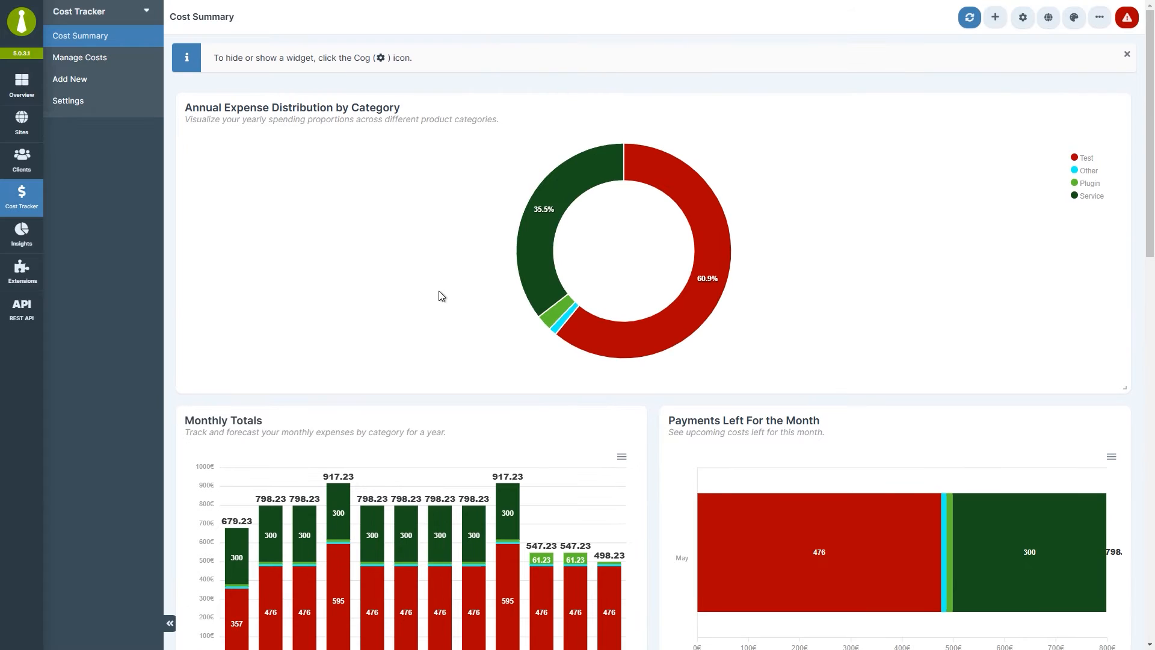
Hide the Monthly Totals widget in page settings, save, and go to Sites.
{"action": "left_click", "coordinate": [1023, 18]}
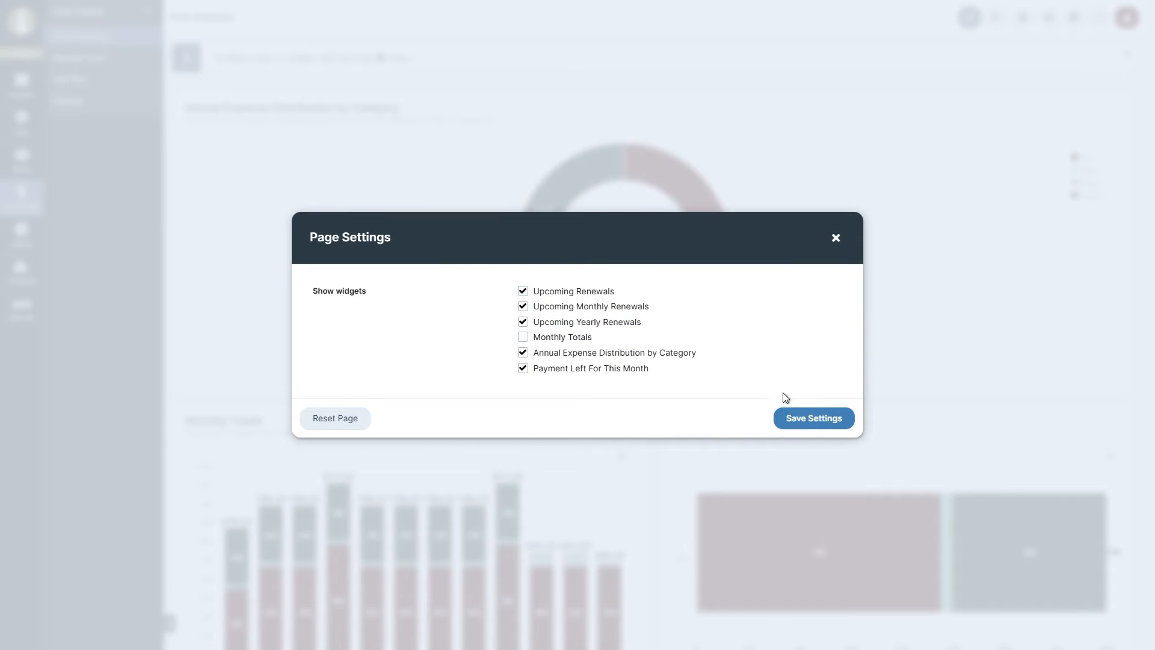
{"action": "left_click", "coordinate": [804, 419]}
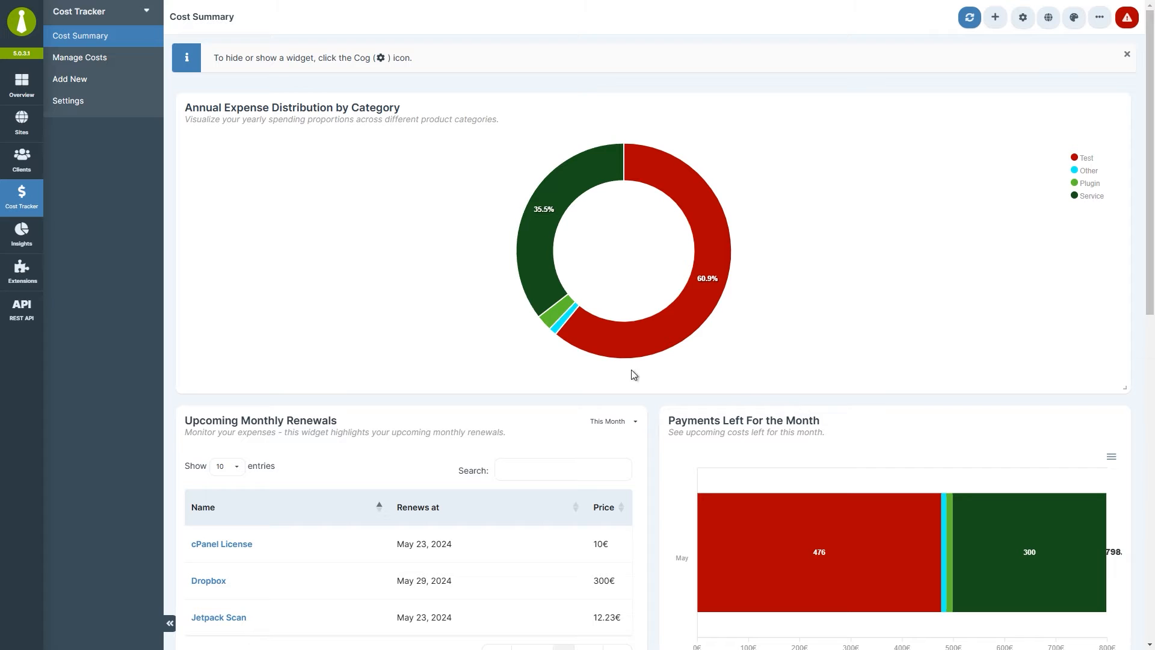
{"action": "left_click", "coordinate": [34, 121]}
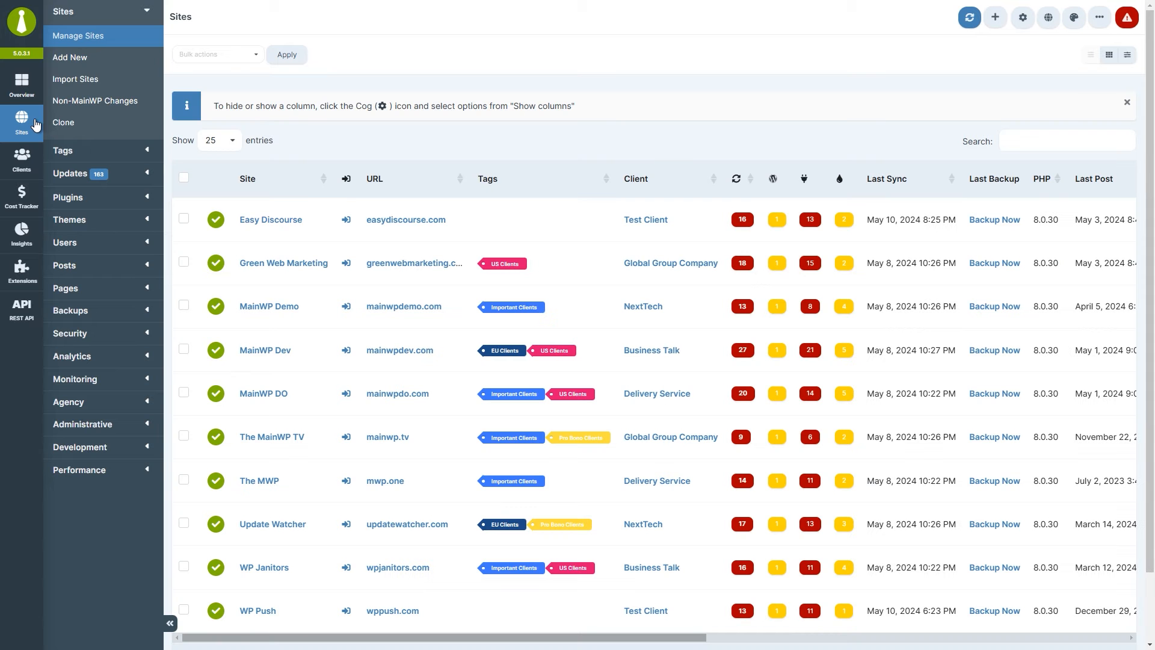
Move the Tags column after the Client column and save the sites table column settings.
{"action": "left_click_drag", "start_coordinate": [524, 183], "coordinate": [700, 185]}
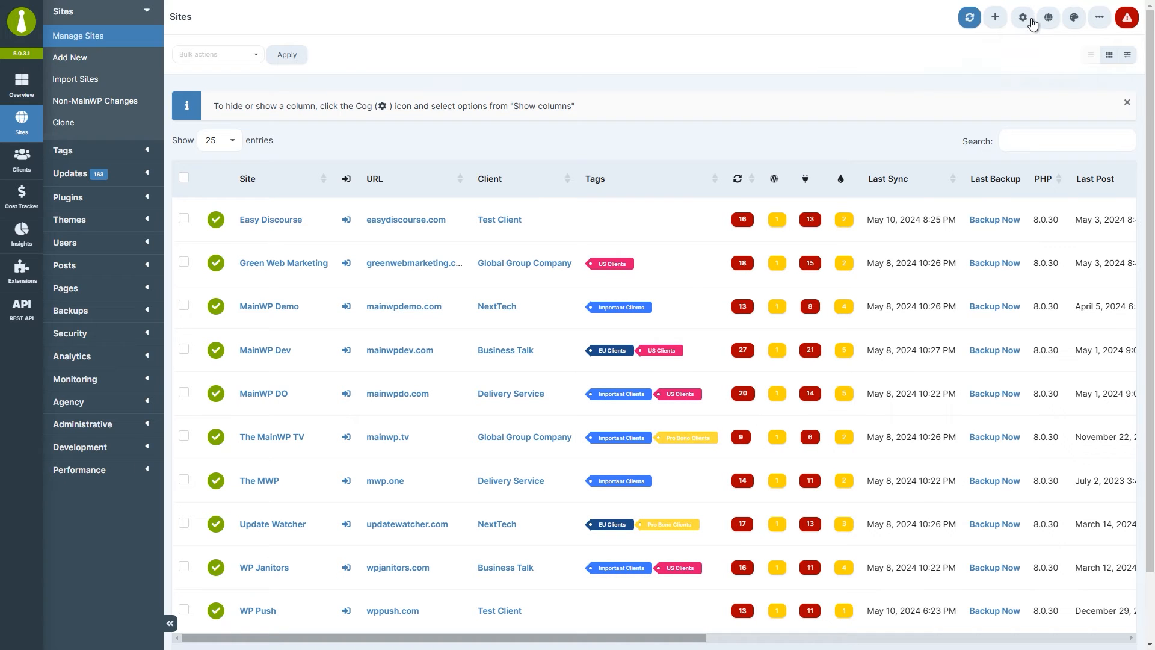
{"action": "left_click", "coordinate": [1032, 20]}
{"action": "scroll", "coordinate": [559, 256], "scroll_direction": "down", "scroll_amount": 2}
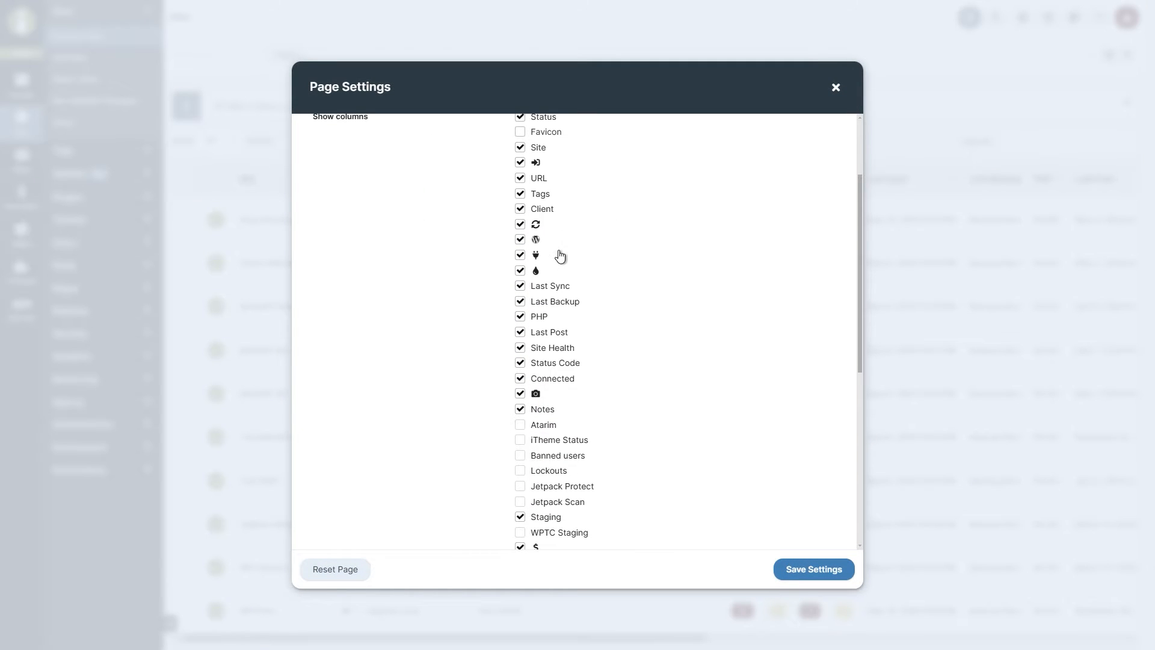
{"action": "left_click", "coordinate": [809, 572]}
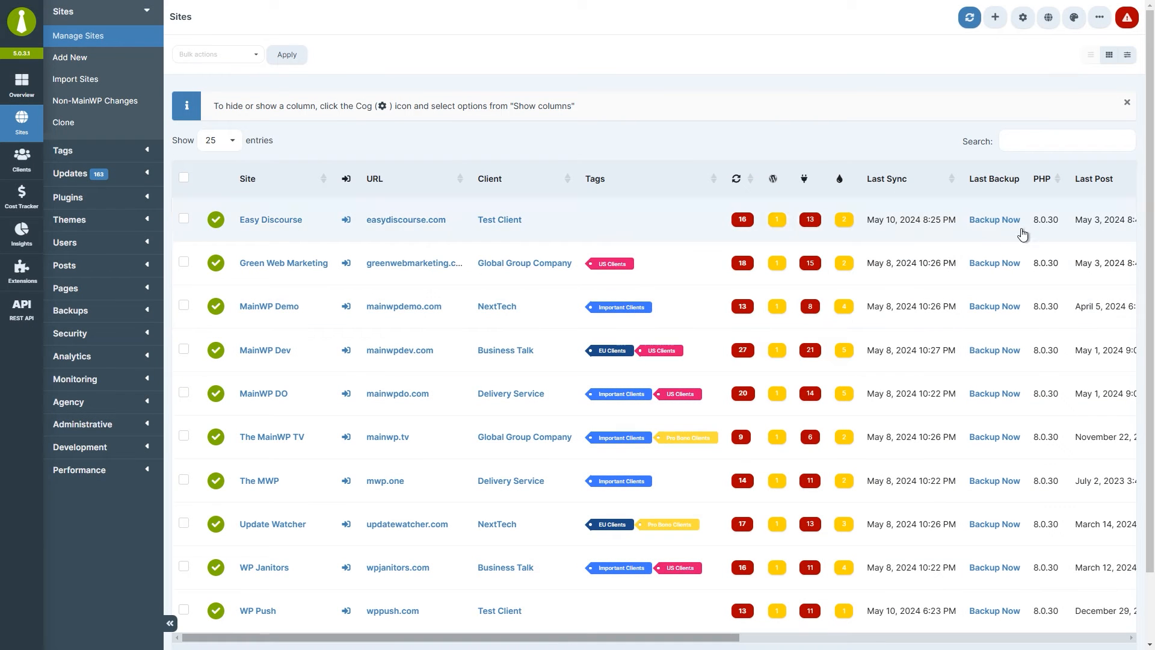
Filter sites by the Pro Bono Clients tag and Global Group Company client, and start saving as a segment.
{"action": "left_click", "coordinate": [1128, 54]}
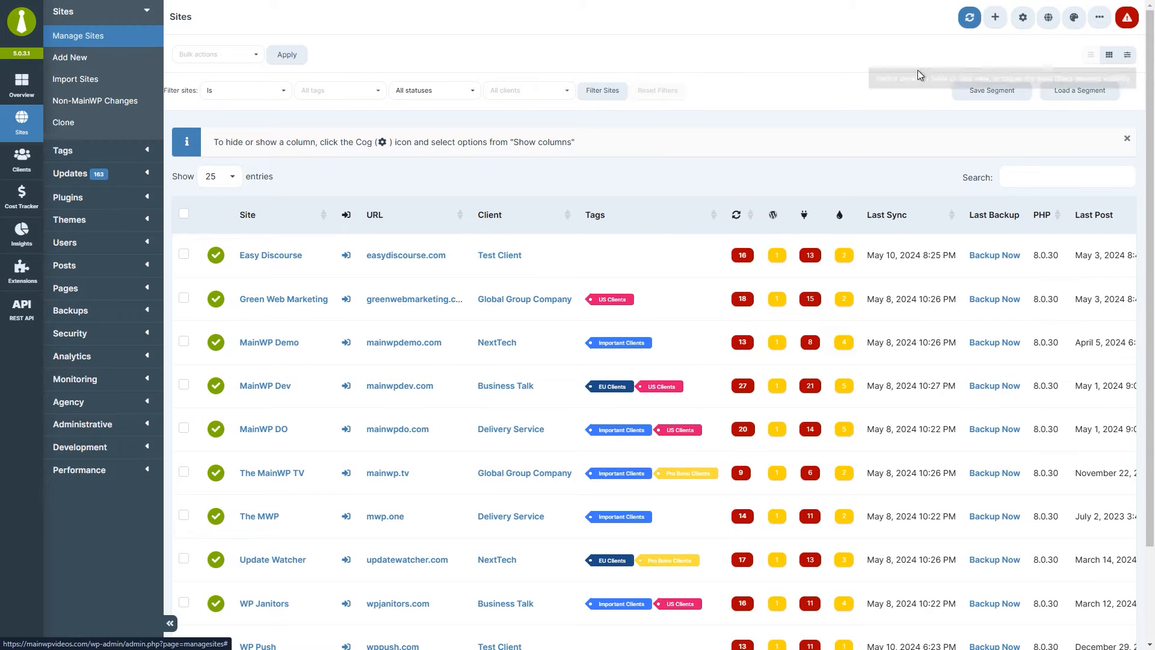
{"action": "left_click", "coordinate": [366, 98]}
{"action": "left_click", "coordinate": [354, 155]}
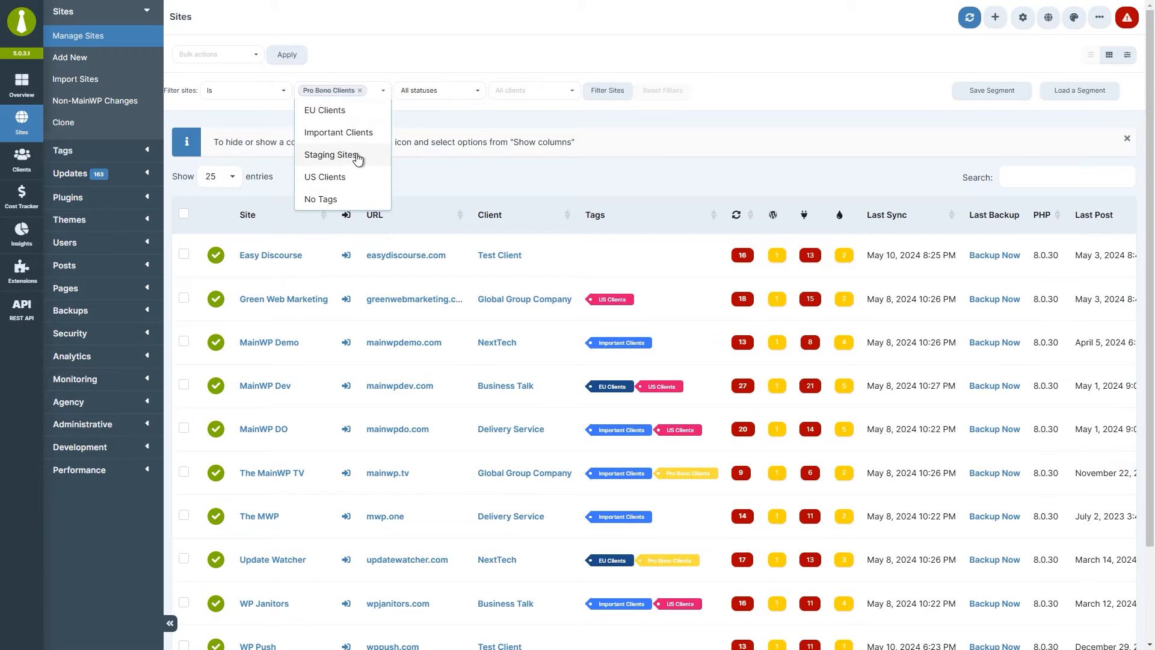
{"action": "left_click", "coordinate": [532, 92]}
{"action": "left_click", "coordinate": [529, 155]}
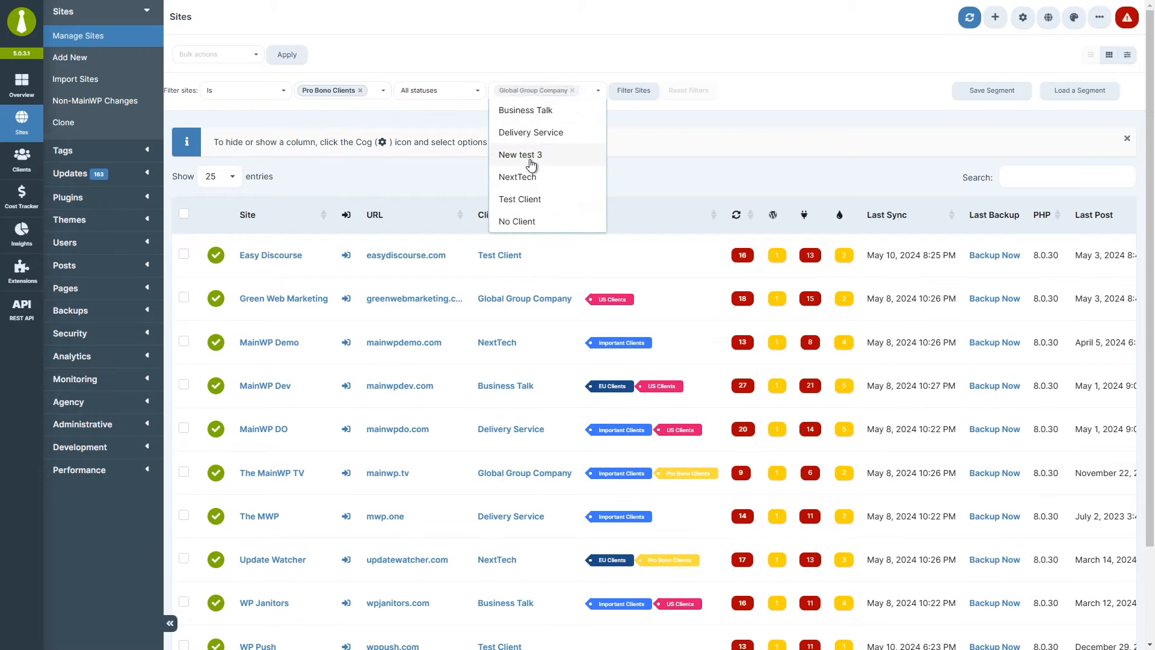
{"action": "left_click", "coordinate": [636, 121]}
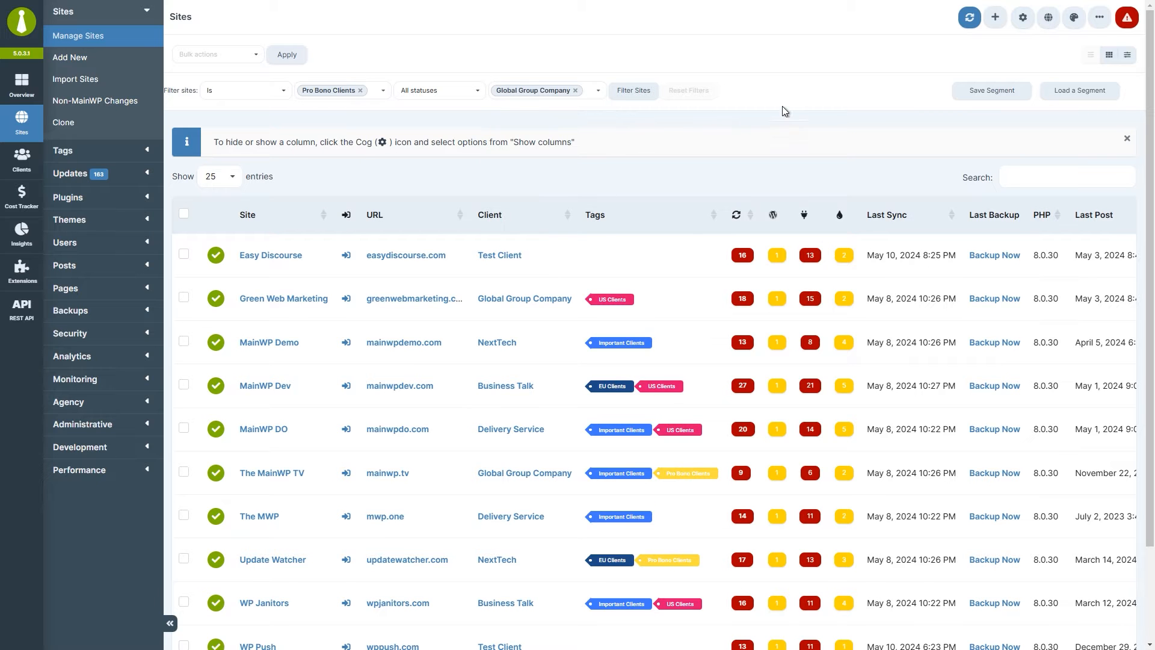
{"action": "left_click", "coordinate": [965, 91]}
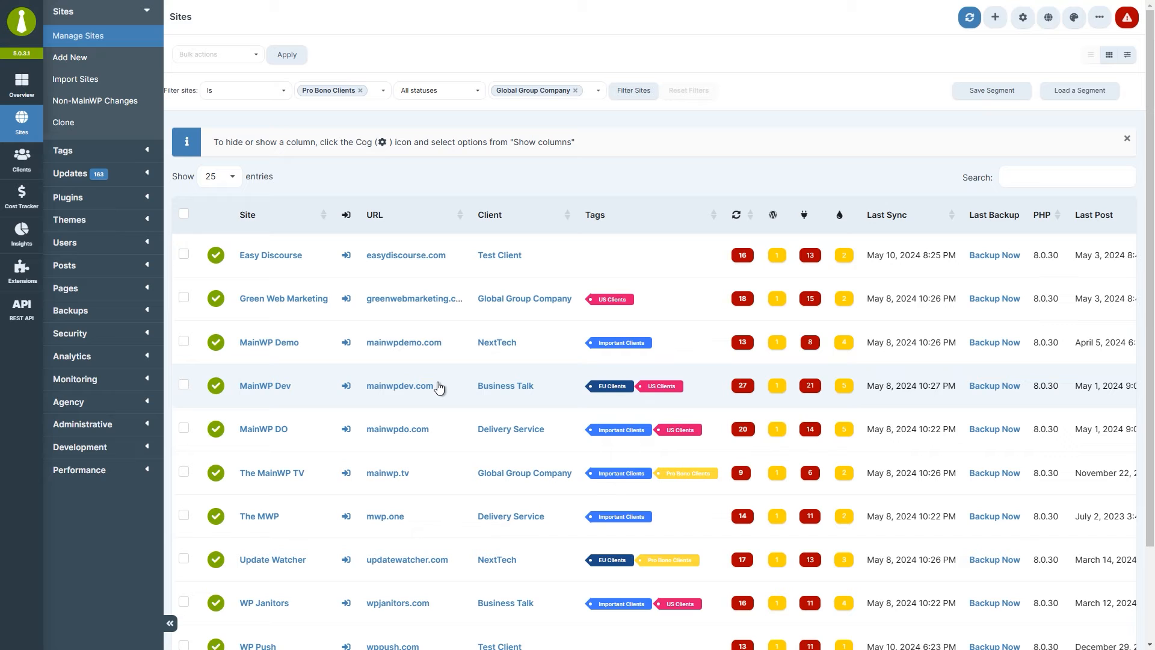
Run Update Plugins on Easy Discourse, Green Web Marketing, MainWP Demo and MainWP Dev, confirming the update.
{"action": "left_click", "coordinate": [183, 254]}
{"action": "left_click", "coordinate": [184, 385], "text": "shift"}
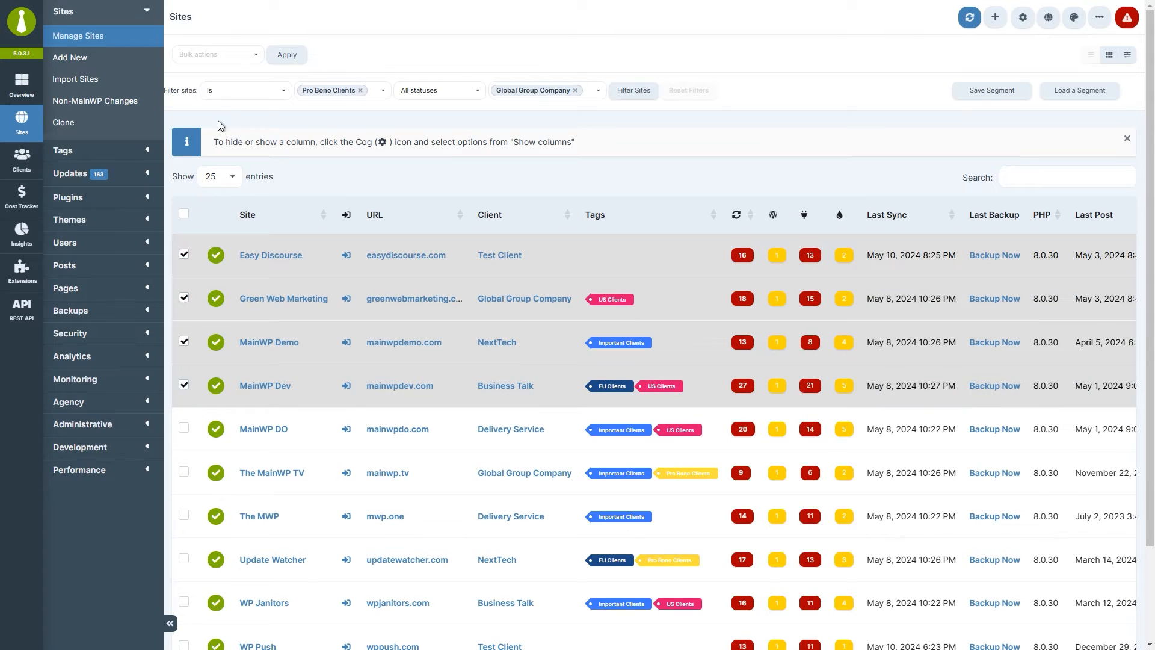
{"action": "left_click", "coordinate": [233, 55]}
{"action": "left_click_drag", "start_coordinate": [258, 82], "coordinate": [258, 117]}
{"action": "left_click", "coordinate": [222, 152]}
{"action": "left_click", "coordinate": [286, 56]}
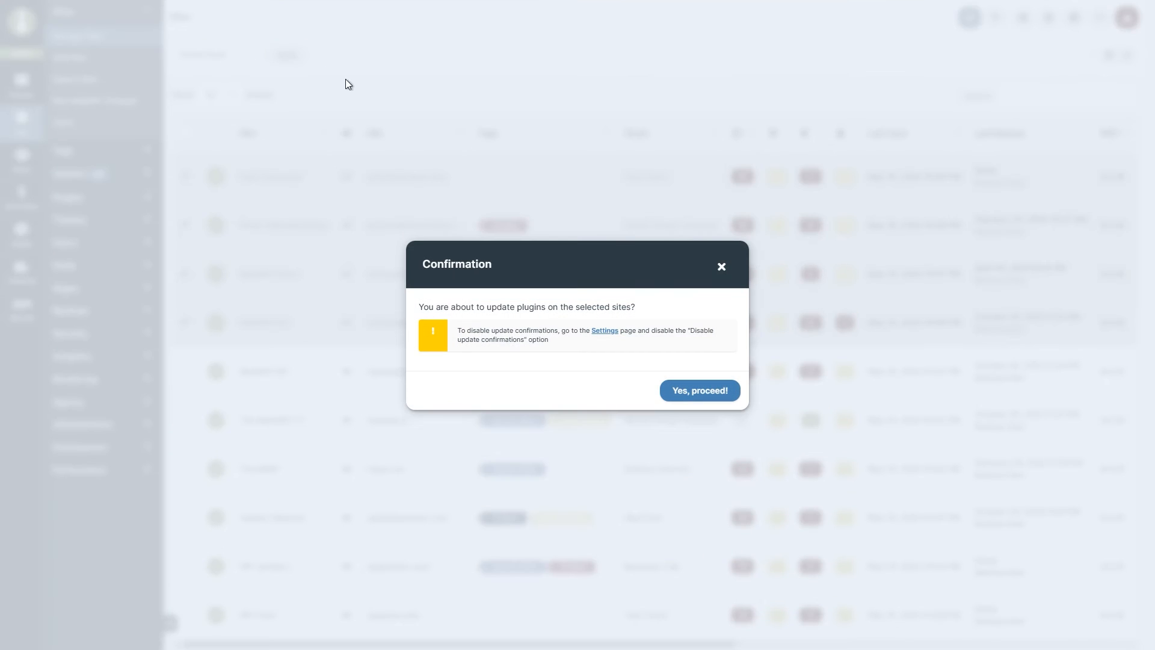
{"action": "left_click", "coordinate": [696, 394]}
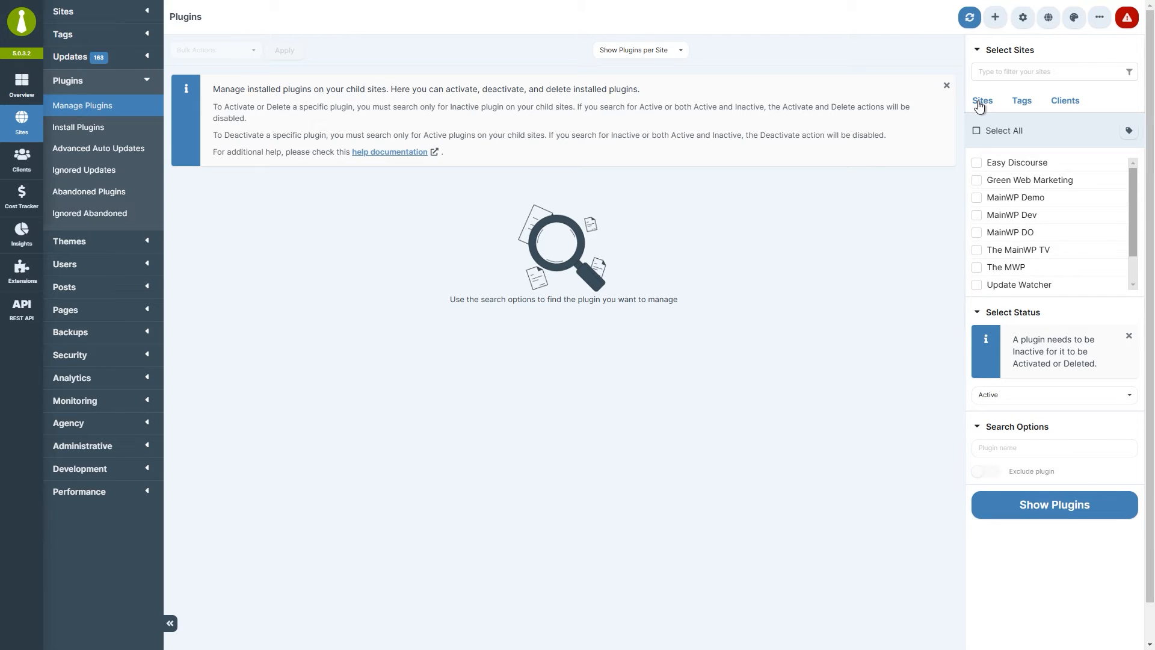
Select all child sites, set plugin status to Active & Inactive, and show the plugins.
{"action": "left_click", "coordinate": [1023, 102]}
{"action": "left_click", "coordinate": [1060, 105]}
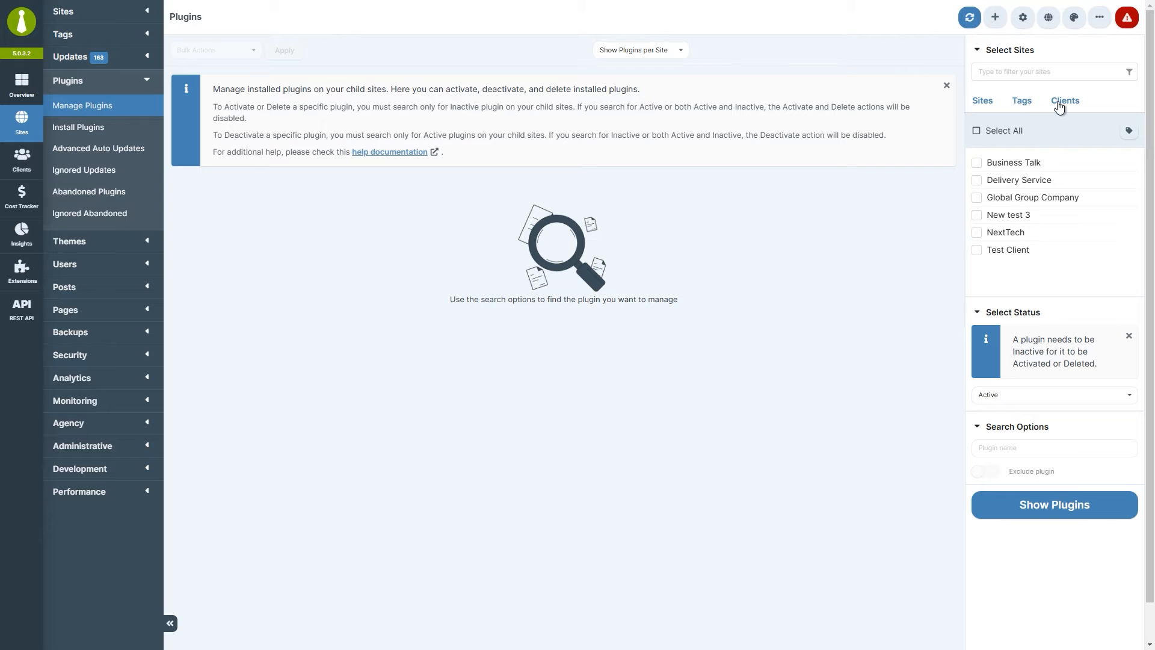
{"action": "left_click", "coordinate": [982, 104]}
{"action": "left_click", "coordinate": [976, 131]}
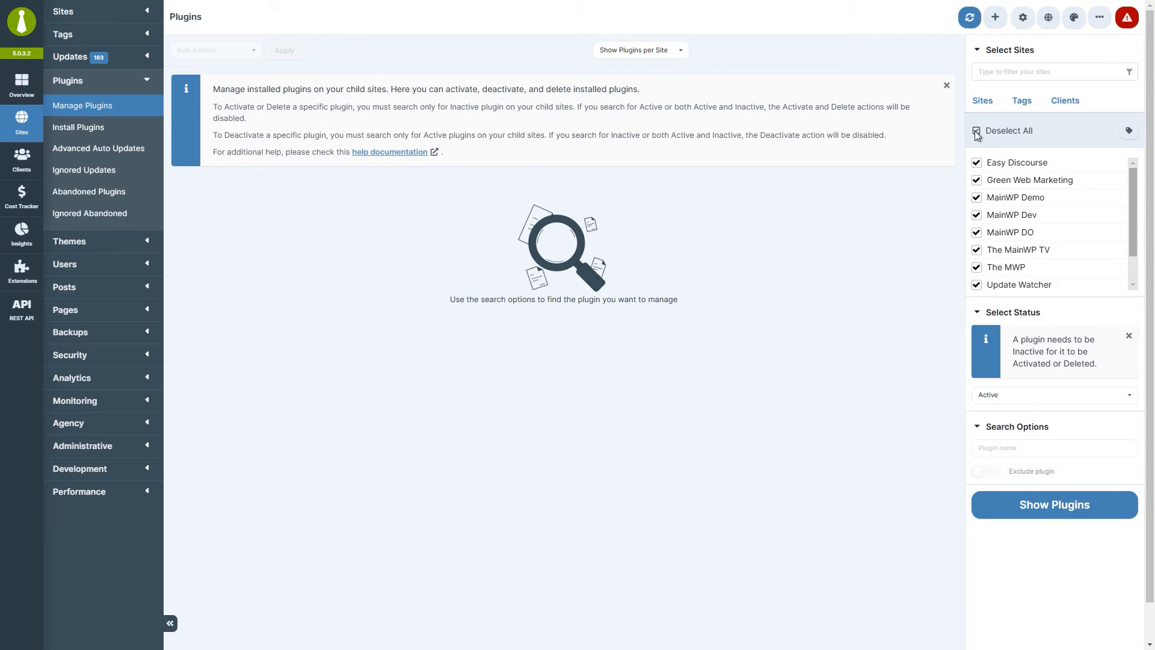
{"action": "left_click", "coordinate": [1033, 397]}
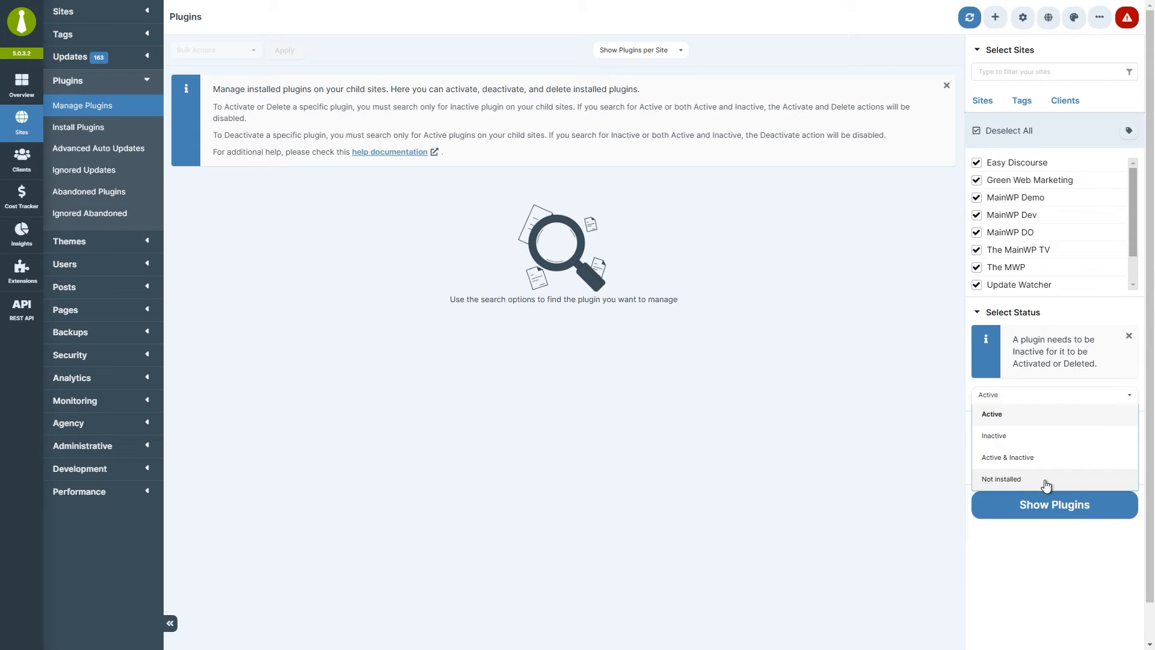
{"action": "left_click", "coordinate": [1046, 459]}
{"action": "left_click", "coordinate": [1044, 449]}
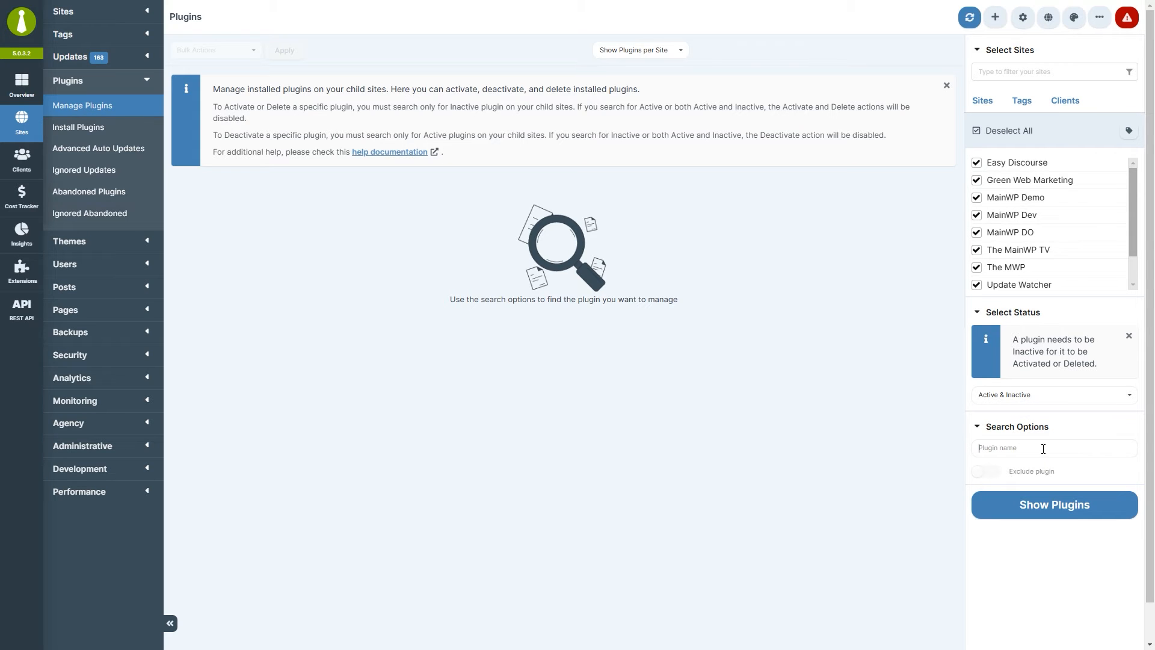
{"action": "left_click", "coordinate": [1044, 509]}
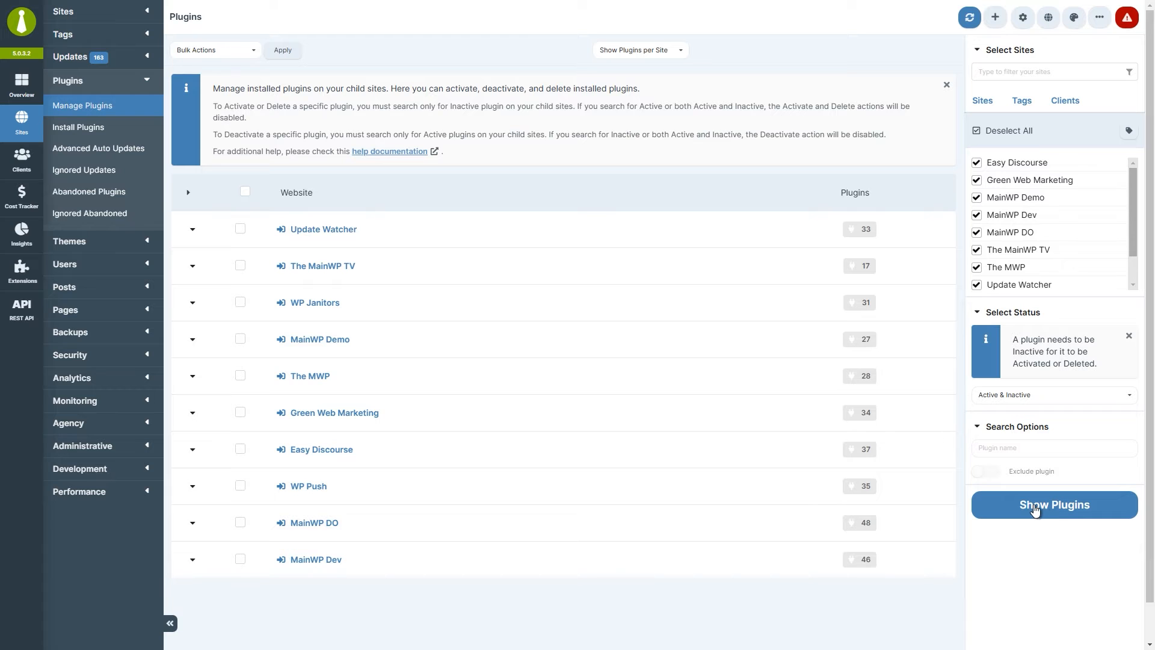
Review Update Watcher's plugins, then list only inactive plugins for all sites.
{"action": "left_click", "coordinate": [193, 233]}
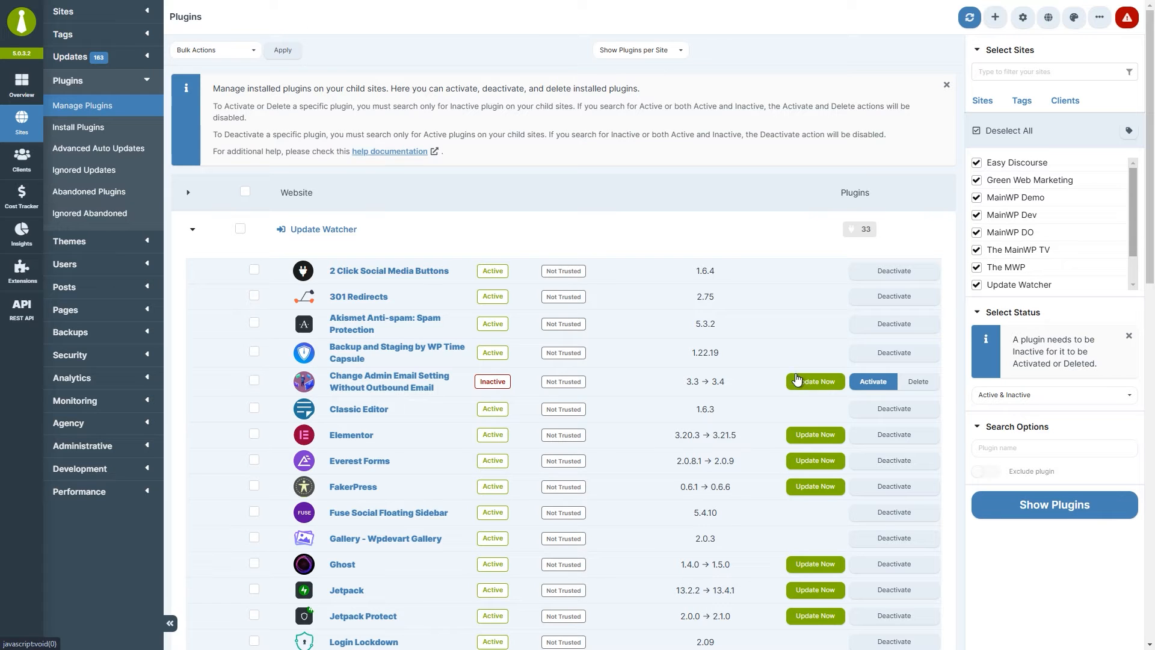
{"action": "left_click", "coordinate": [231, 55]}
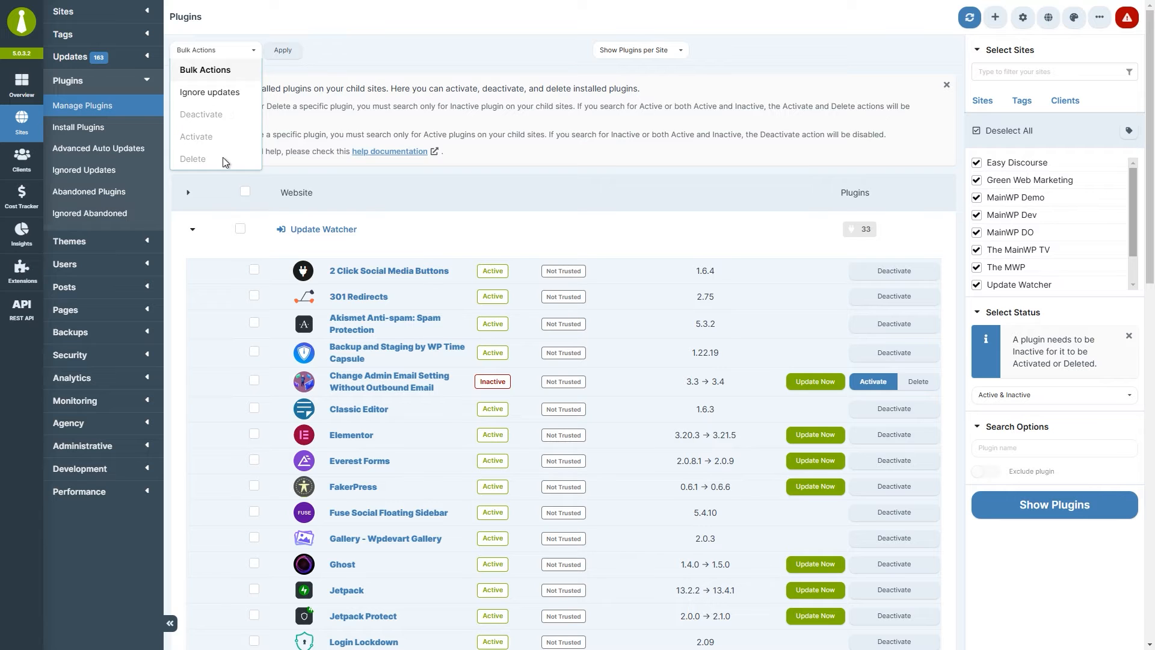
{"action": "left_click", "coordinate": [1021, 399]}
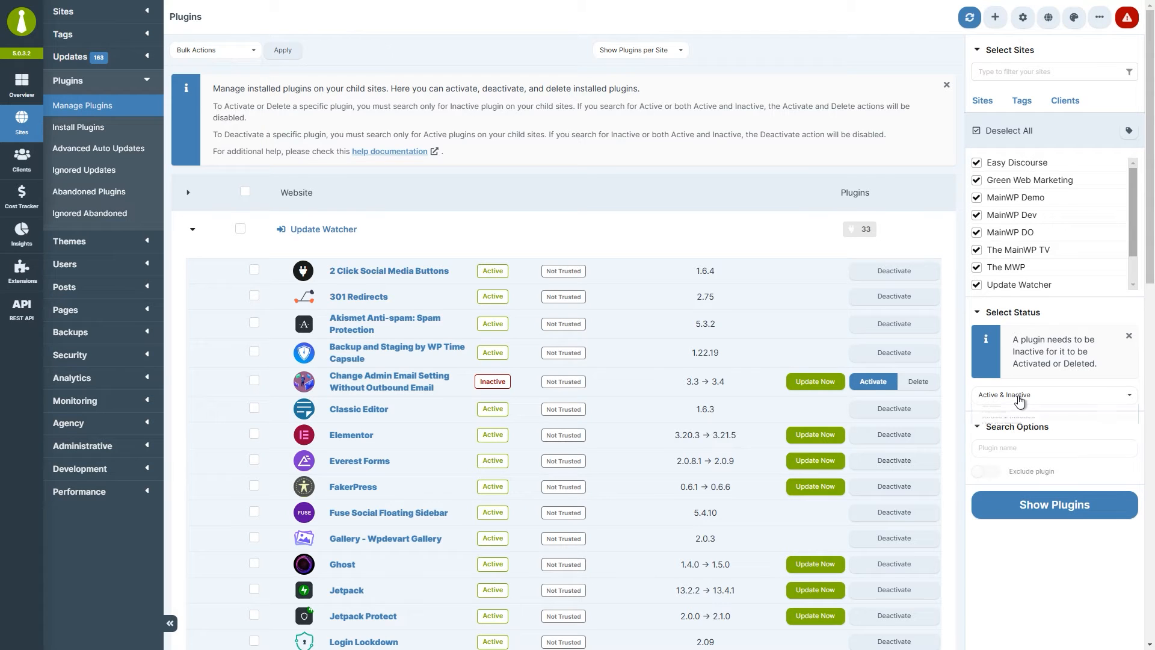
{"action": "left_click", "coordinate": [1027, 437]}
{"action": "left_click", "coordinate": [1024, 508]}
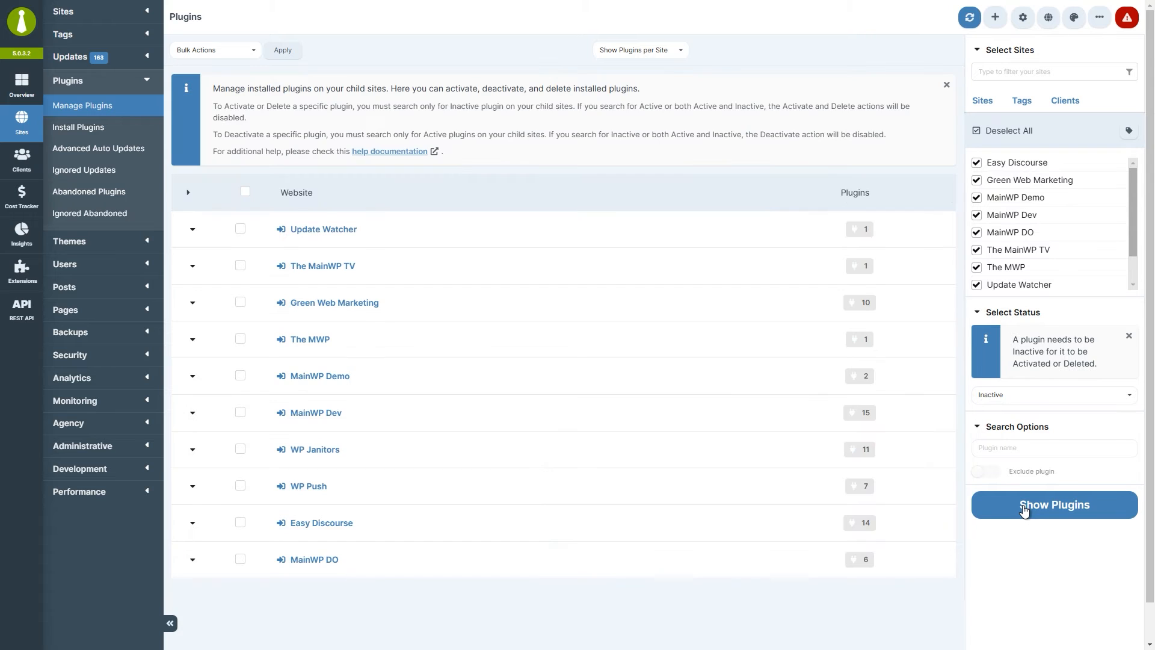
Expand Update Watcher's inactive plugins and check every site and plugin row.
{"action": "left_click", "coordinate": [193, 230]}
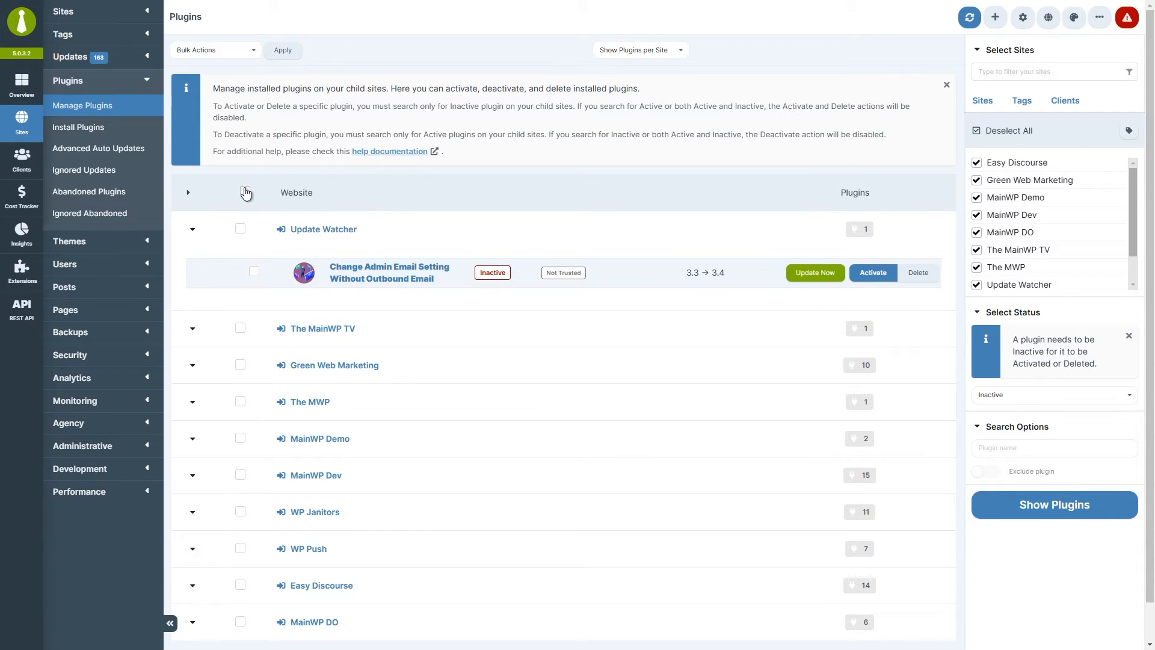
{"action": "left_click", "coordinate": [246, 193]}
{"action": "left_click", "coordinate": [240, 53]}
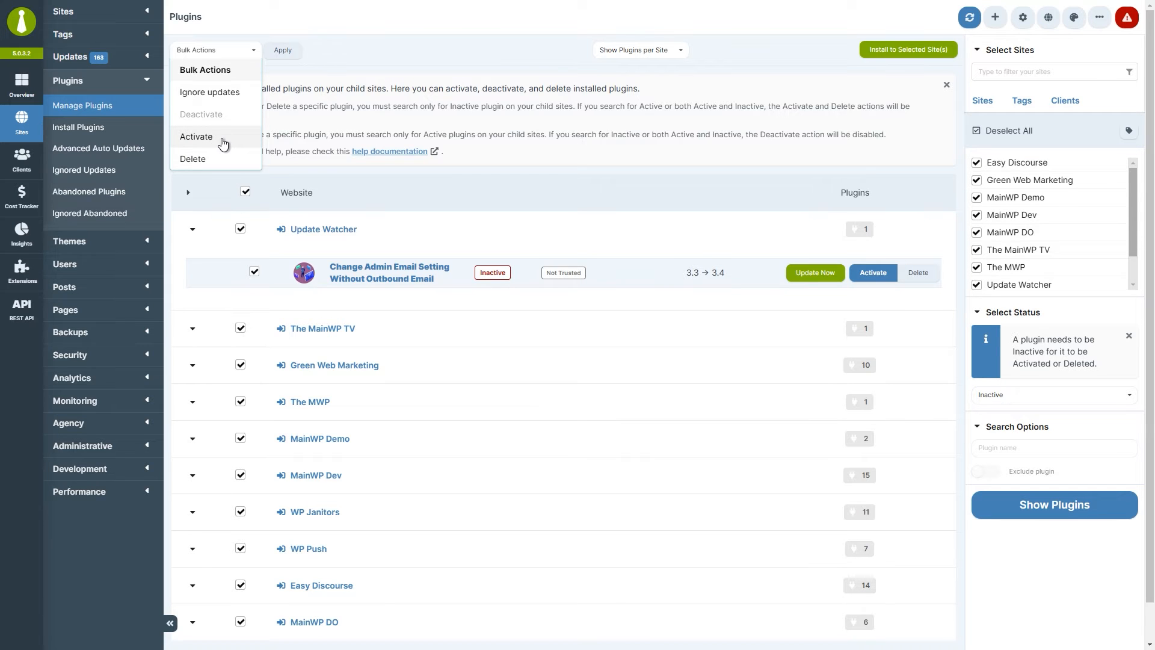
{"action": "left_click", "coordinate": [987, 399]}
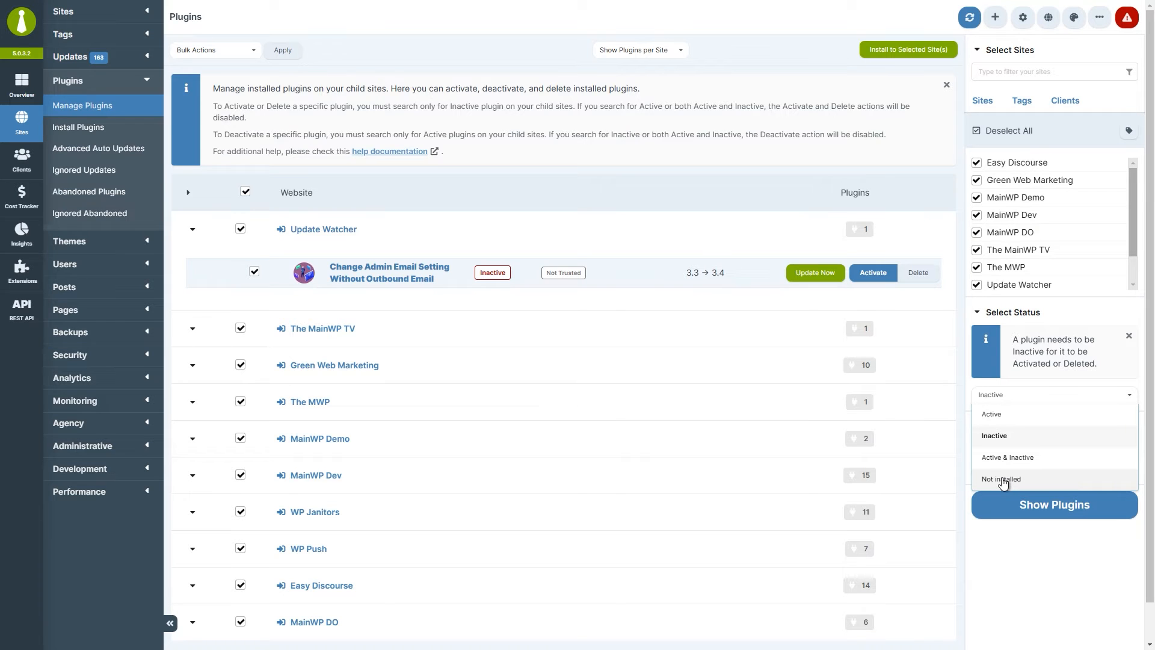
Search Not installed plugins for 'classic editor' and select all four sites missing it.
{"action": "left_click", "coordinate": [1002, 480]}
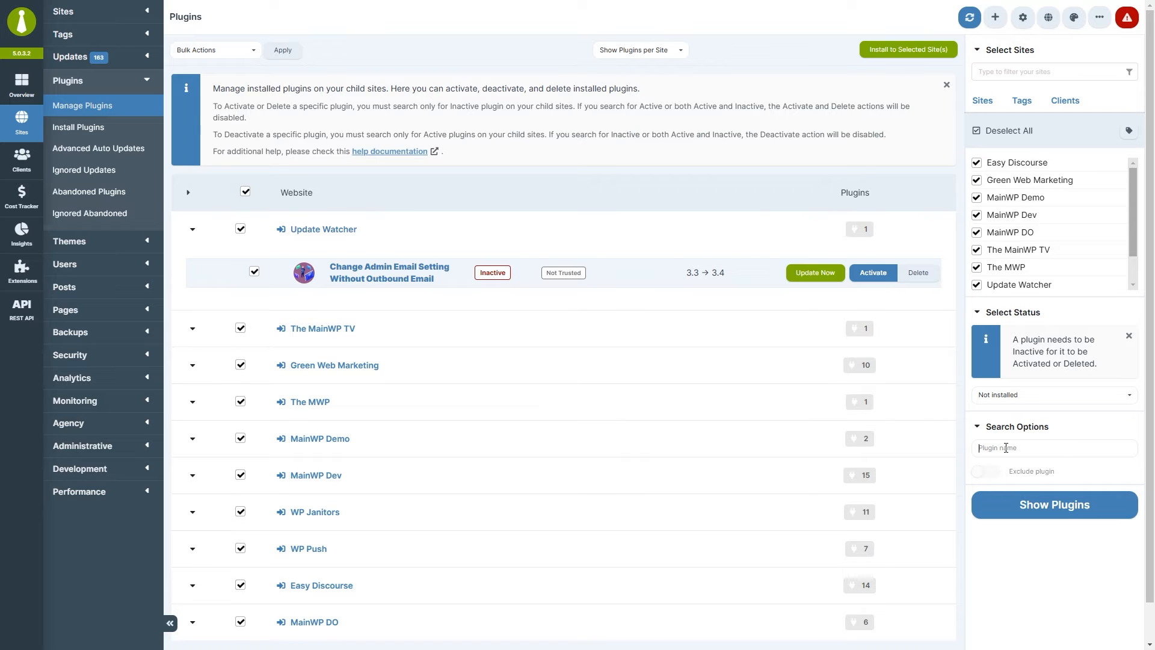
{"action": "type", "text": "classic editor"}
{"action": "left_click", "coordinate": [1022, 504]}
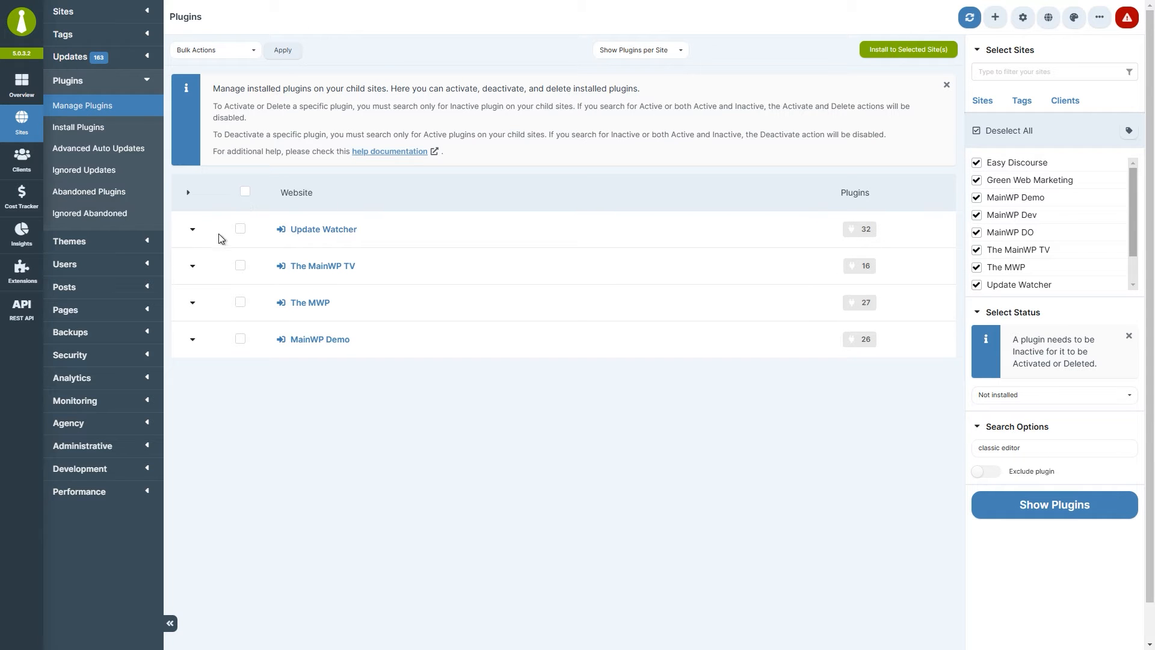
{"action": "left_click", "coordinate": [246, 192]}
Install Classic Editor on the four selected sites.
{"action": "left_click", "coordinate": [871, 57]}
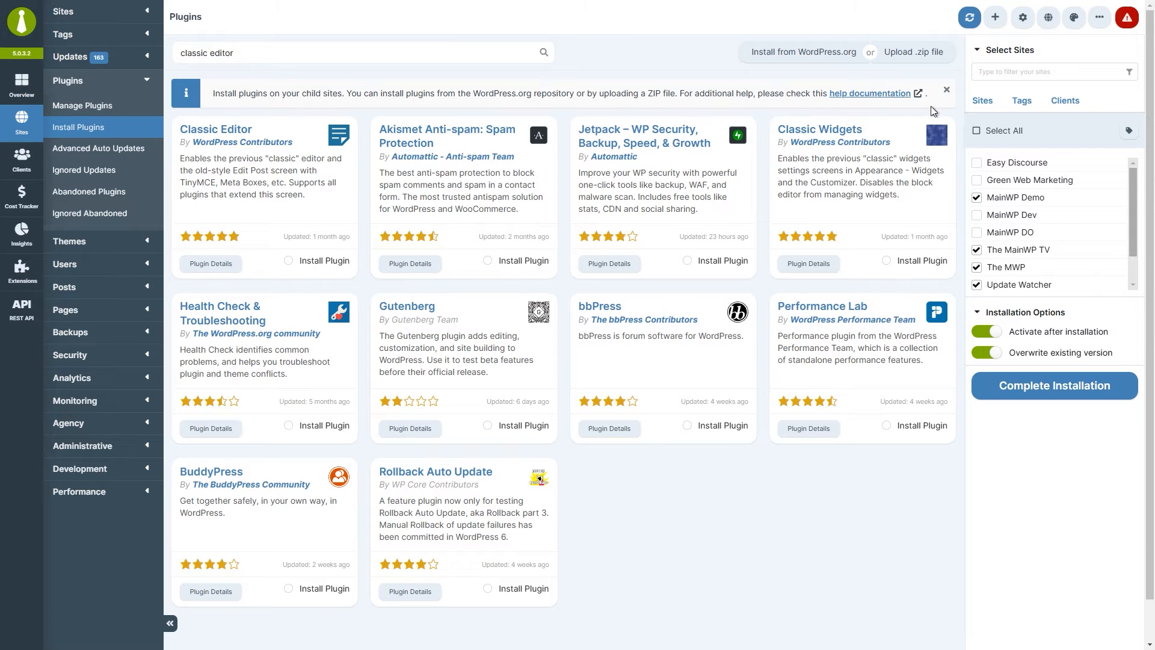
{"action": "left_click_drag", "start_coordinate": [1137, 199], "coordinate": [1137, 214]}
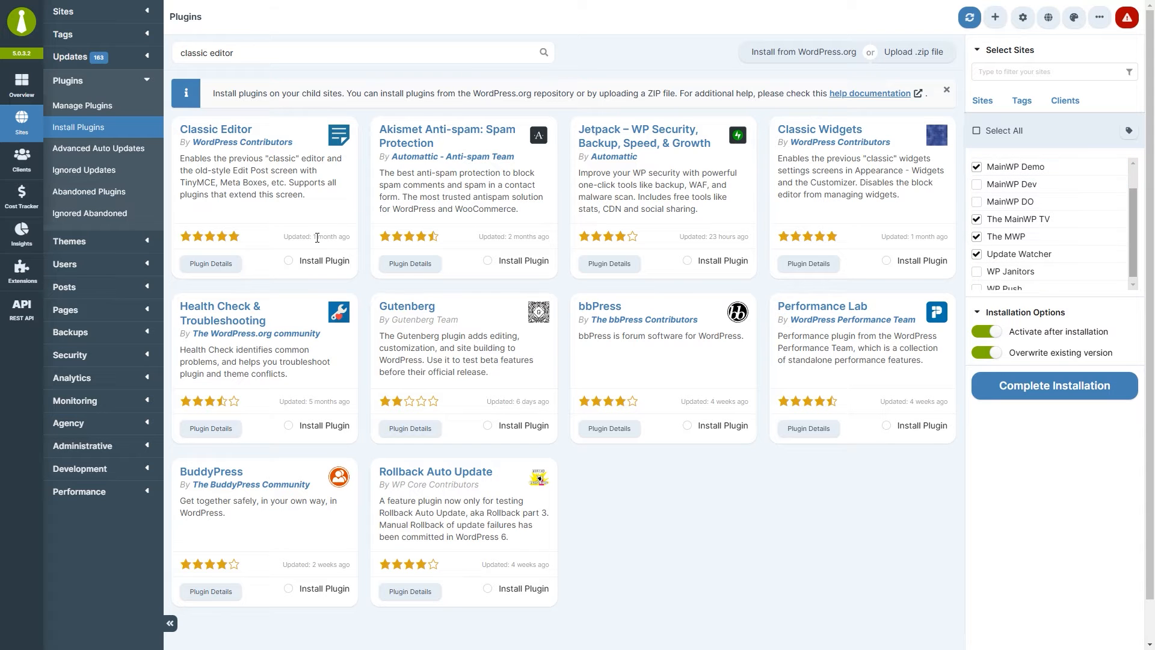
{"action": "left_click", "coordinate": [290, 263]}
{"action": "left_click", "coordinate": [1021, 388]}
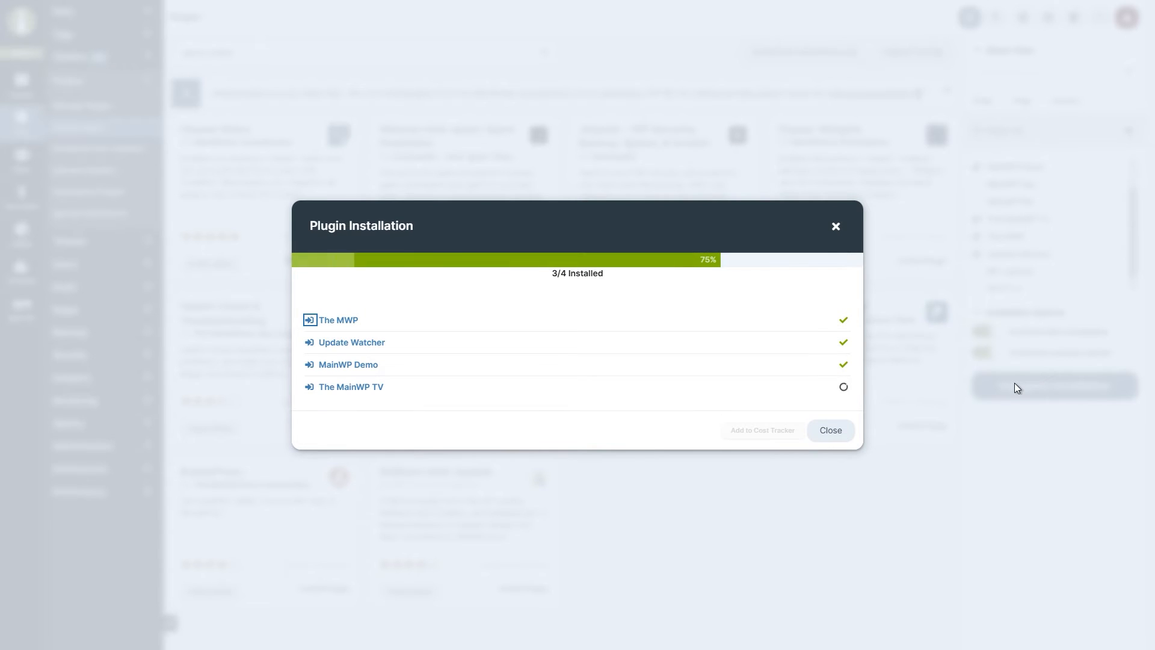
{"action": "left_click", "coordinate": [841, 444]}
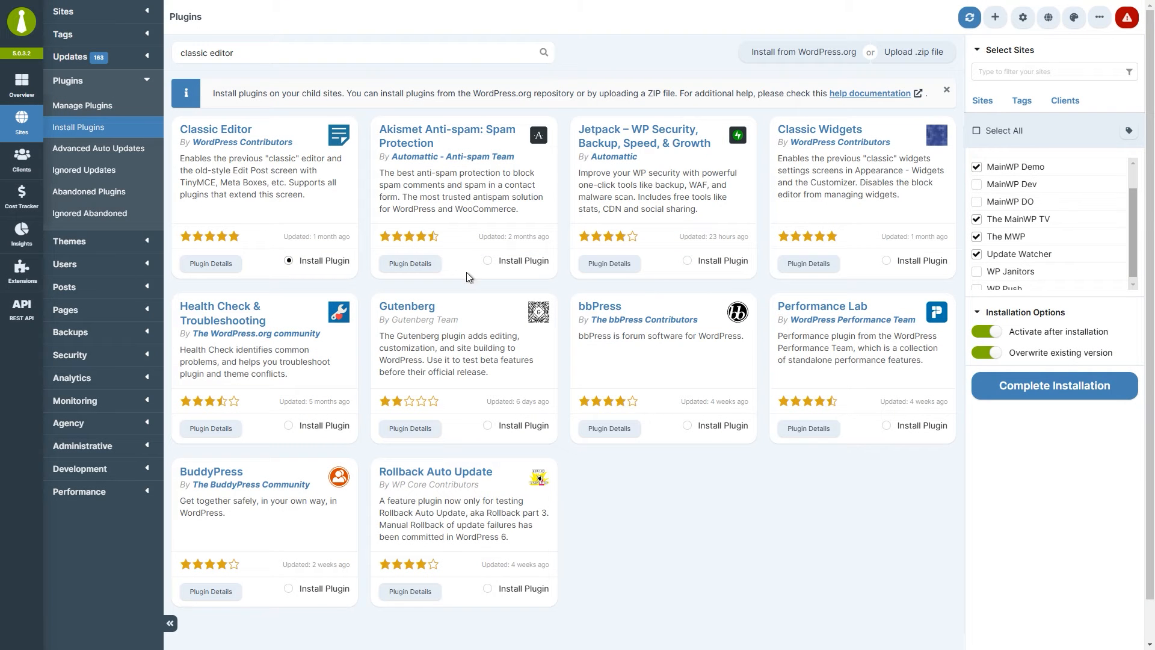
{"action": "left_click", "coordinate": [82, 105]}
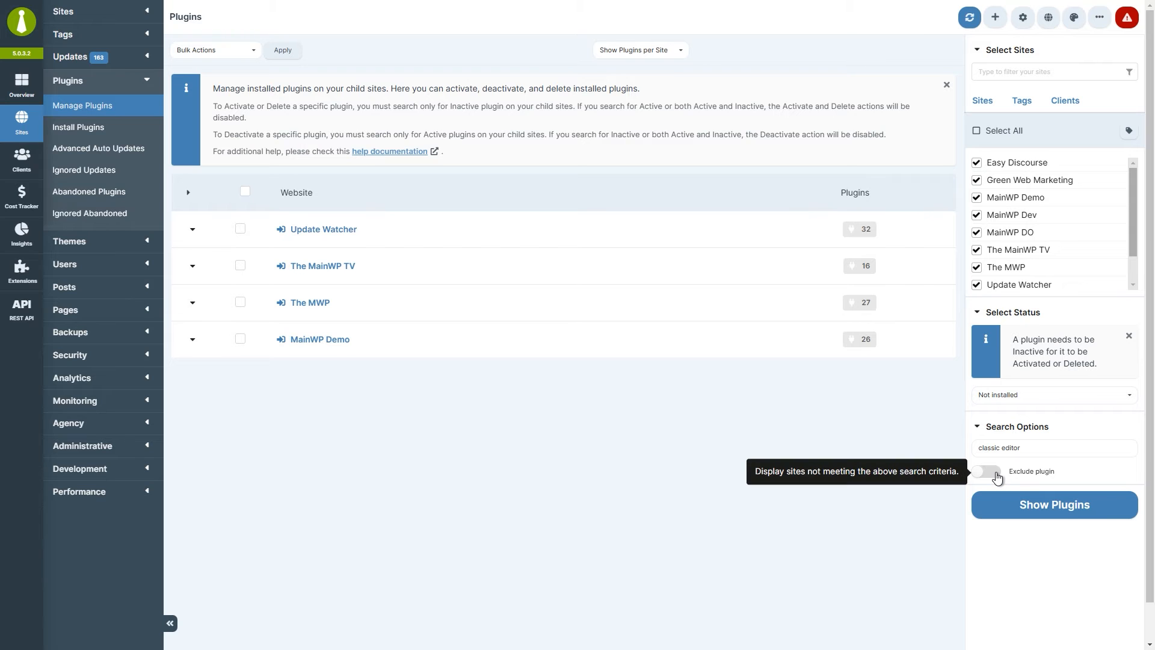
Search Active status for 'woocommerce' with Exclude plugin on, then expand Update Watcher's results.
{"action": "triple_click", "coordinate": [996, 448]}
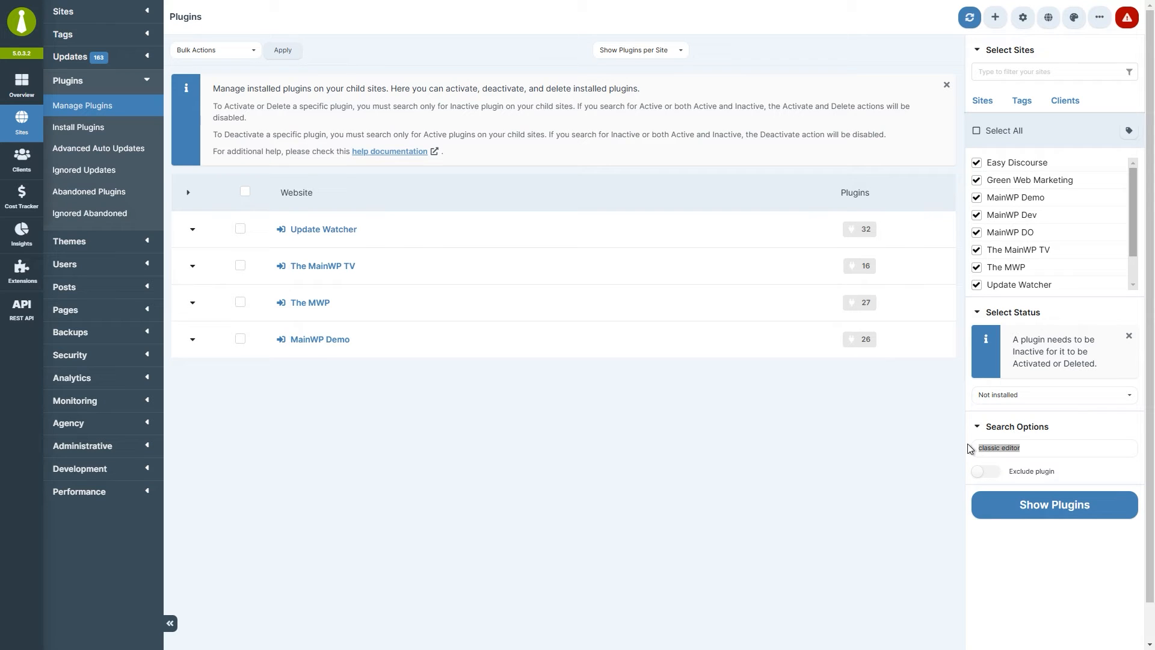
{"action": "type", "text": "woocommerce"}
{"action": "left_click", "coordinate": [1029, 397]}
{"action": "left_click", "coordinate": [1030, 414]}
{"action": "left_click", "coordinate": [988, 473]}
{"action": "left_click", "coordinate": [1011, 508]}
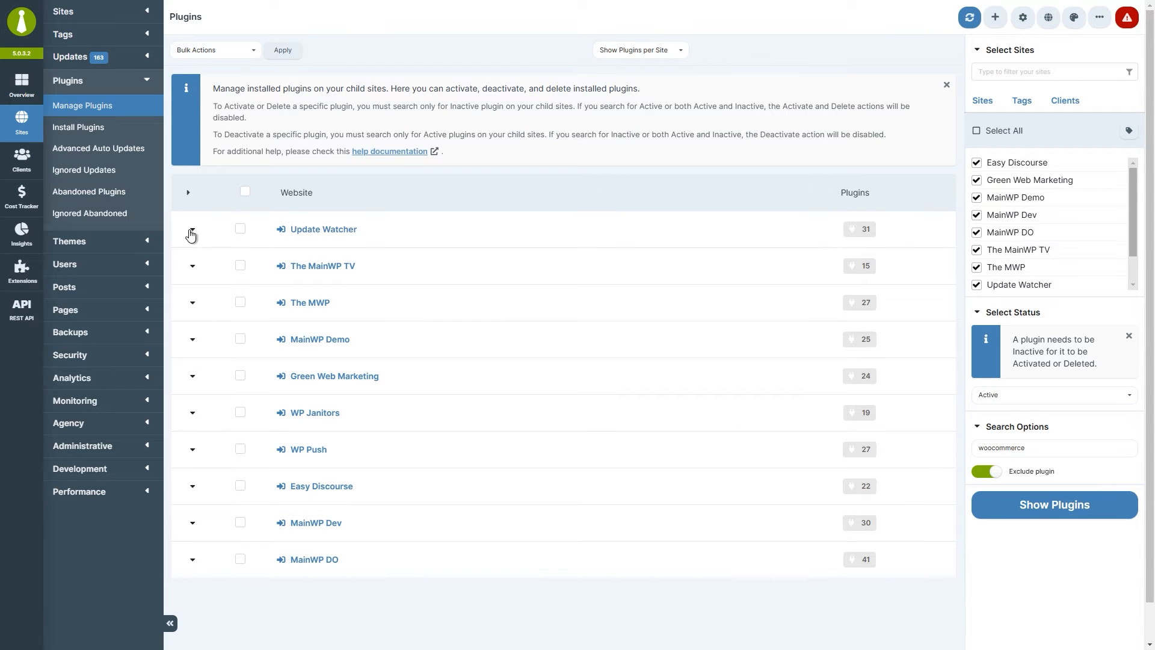
{"action": "left_click", "coordinate": [191, 232]}
{"action": "scroll", "coordinate": [214, 290], "scroll_direction": "down", "scroll_amount": 4}
{"action": "scroll", "coordinate": [214, 290], "scroll_direction": "up", "scroll_amount": 4}
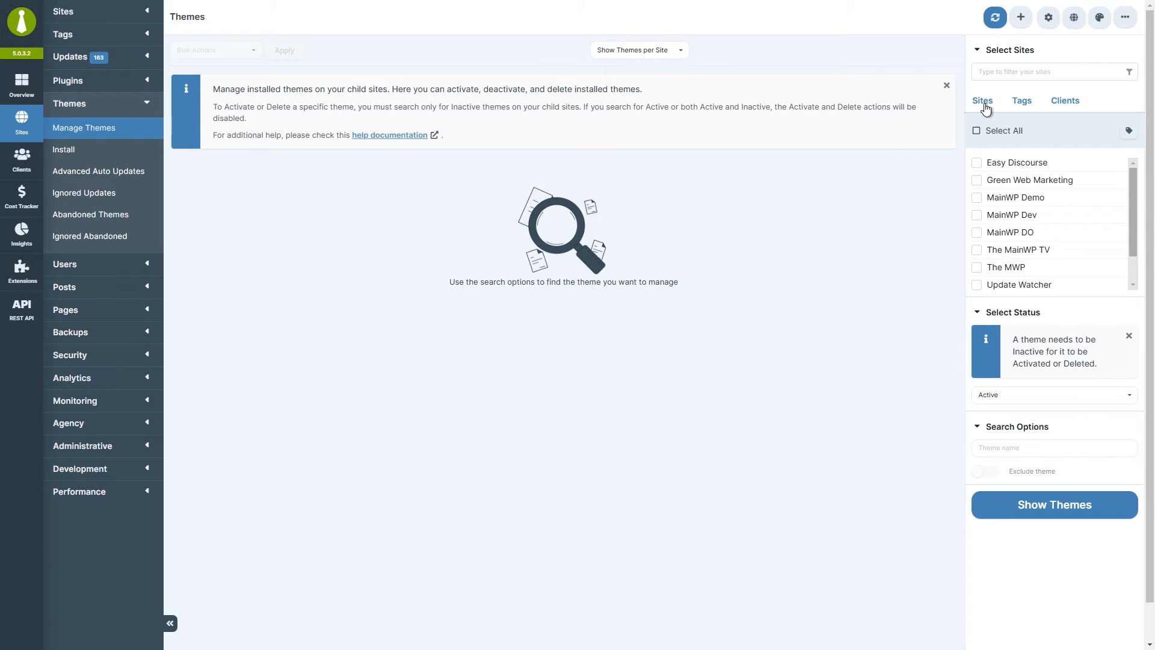
Select every child site in the theme site chooser.
{"action": "left_click", "coordinate": [1023, 104]}
{"action": "left_click", "coordinate": [1057, 103]}
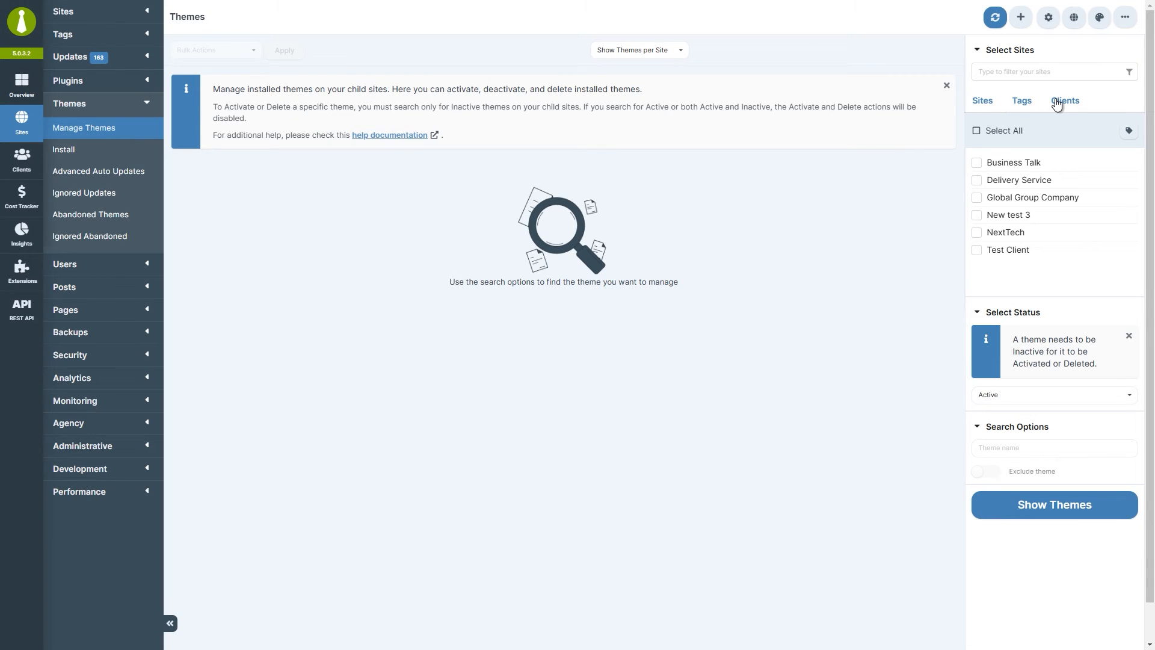
{"action": "left_click", "coordinate": [983, 102]}
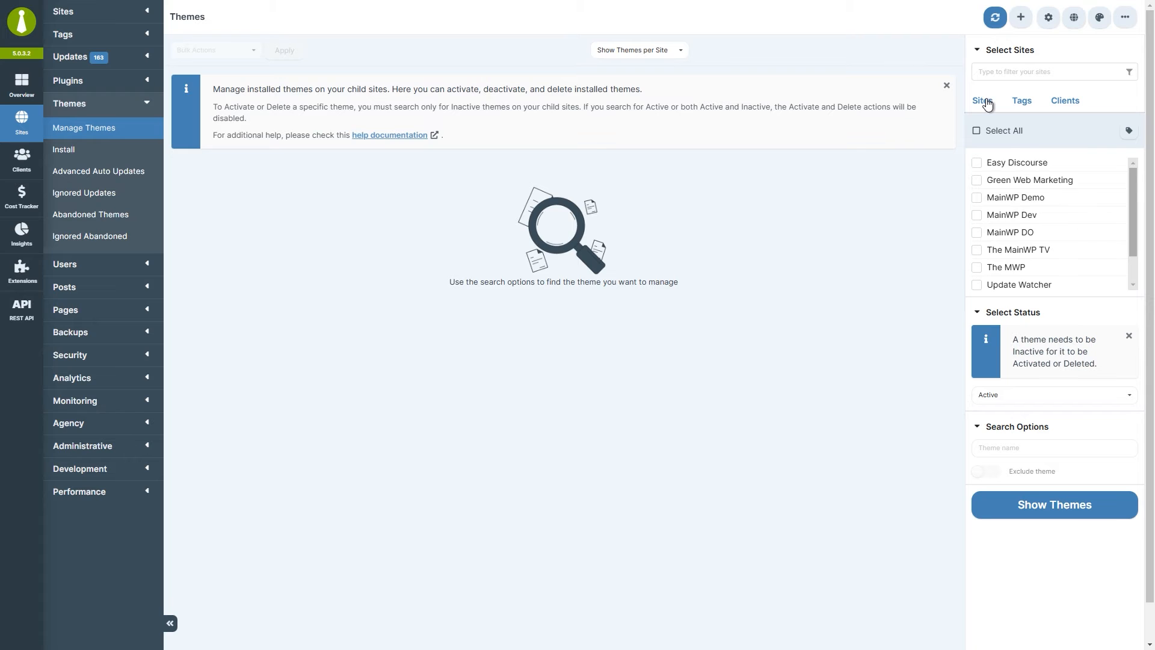
{"action": "left_click", "coordinate": [977, 131]}
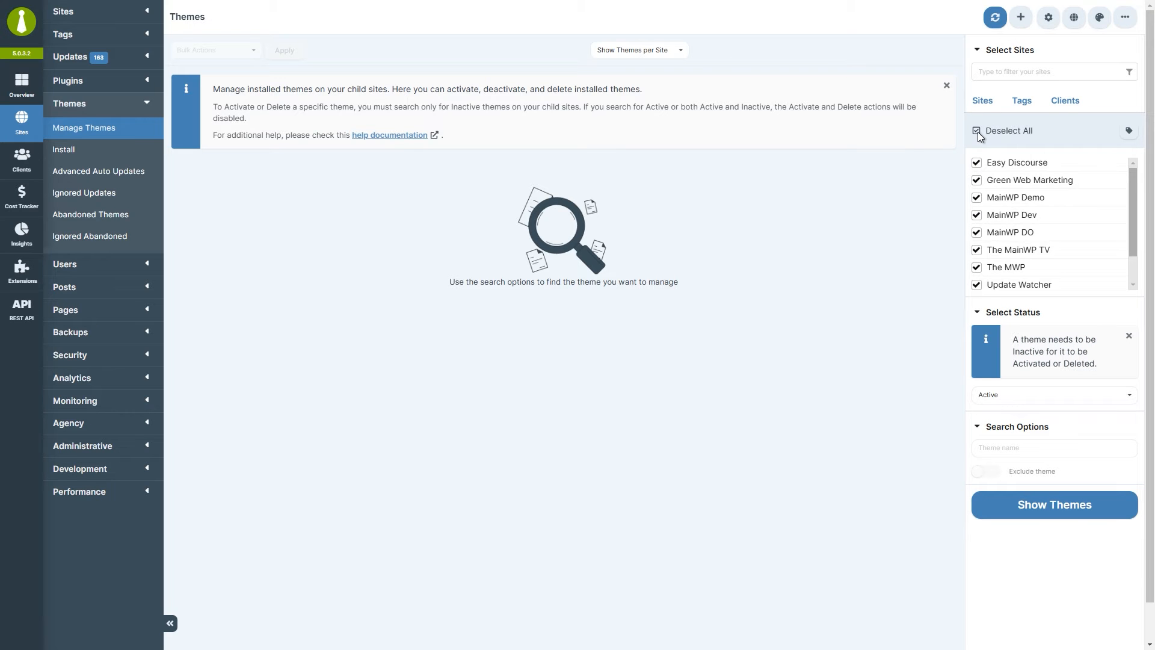
List themes with Active & Inactive status for all selected sites.
{"action": "left_click", "coordinate": [1043, 401]}
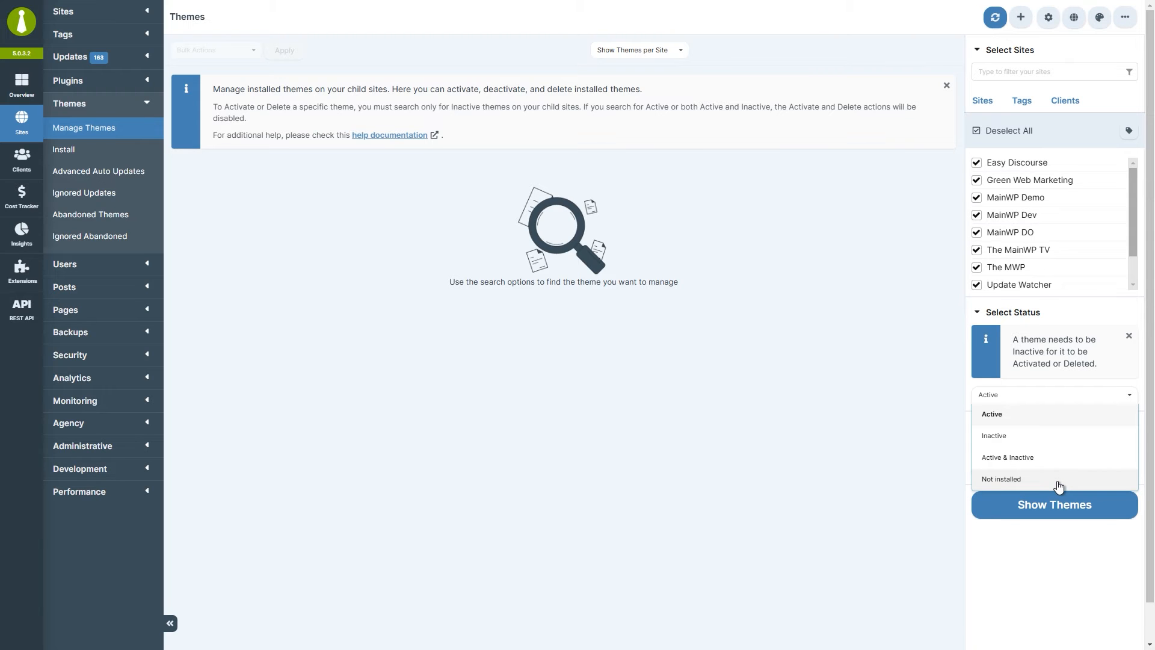
{"action": "left_click", "coordinate": [1063, 461]}
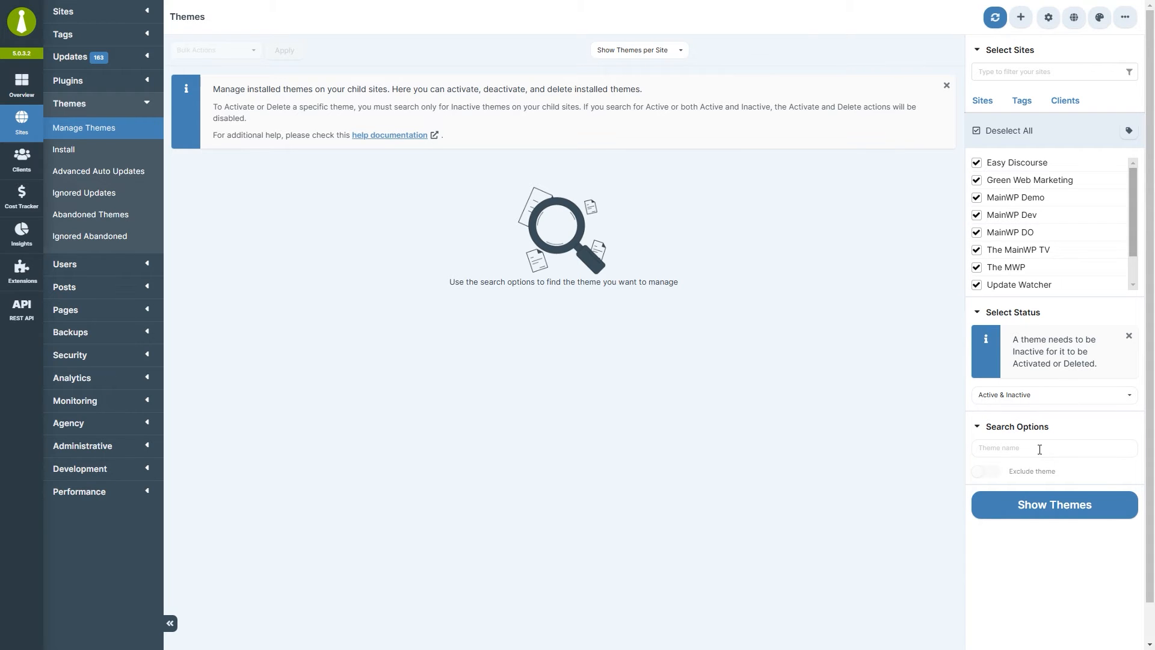
{"action": "left_click", "coordinate": [1040, 450]}
{"action": "left_click", "coordinate": [1046, 510]}
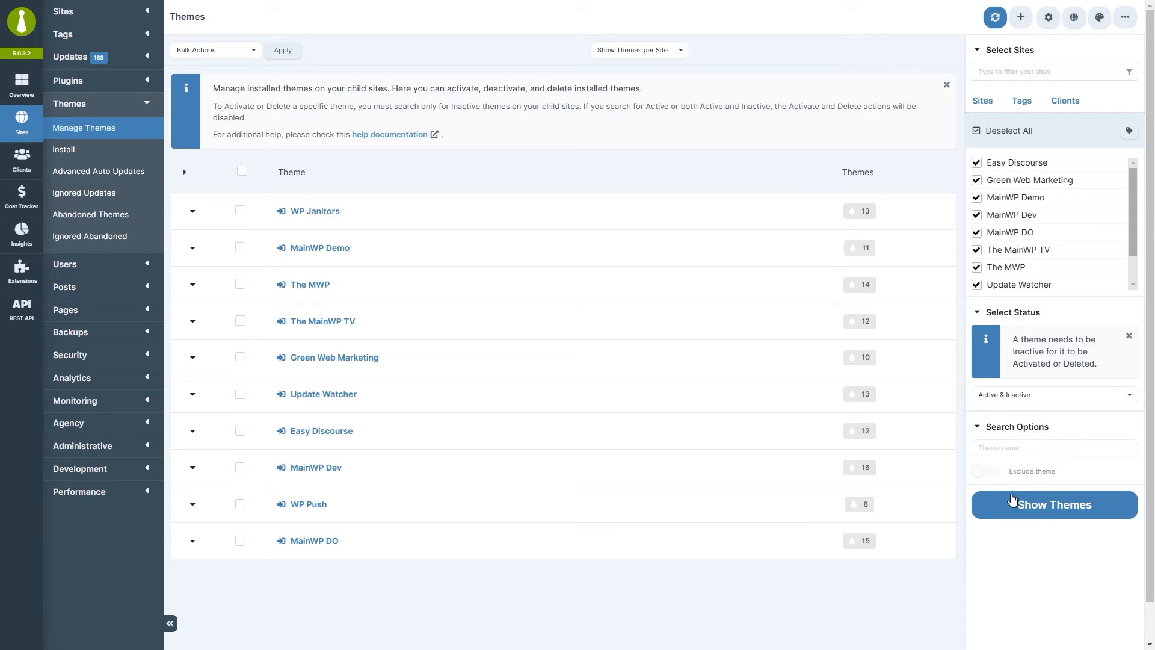
Expand WP Janitors' themes and check the available bulk actions.
{"action": "left_click", "coordinate": [192, 212]}
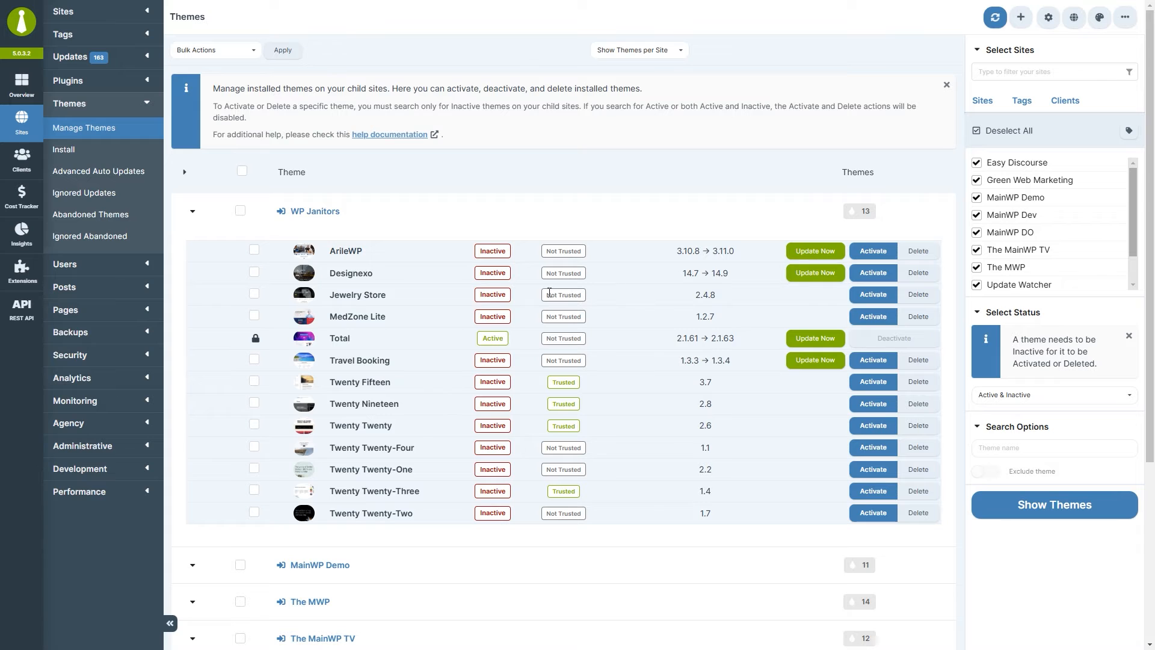
{"action": "mouse_move", "coordinate": [257, 342]}
{"action": "left_click", "coordinate": [240, 59]}
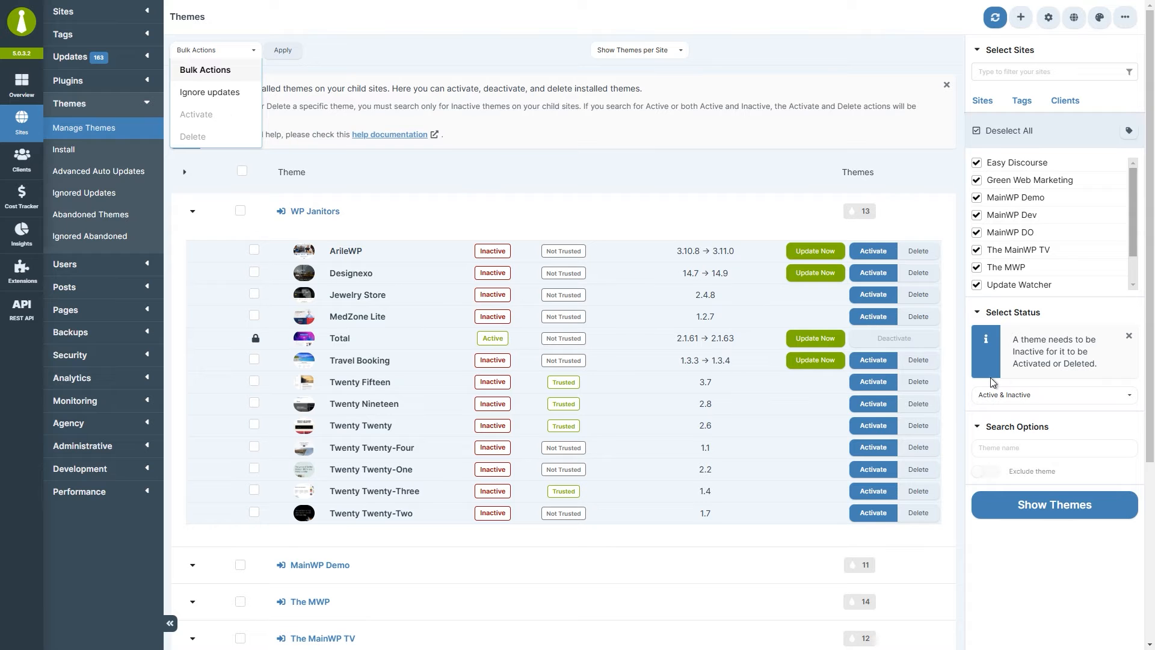
Show only Inactive themes and expand WP Janitors' 12 inactive themes.
{"action": "left_click", "coordinate": [1021, 398]}
{"action": "left_click", "coordinate": [1021, 436]}
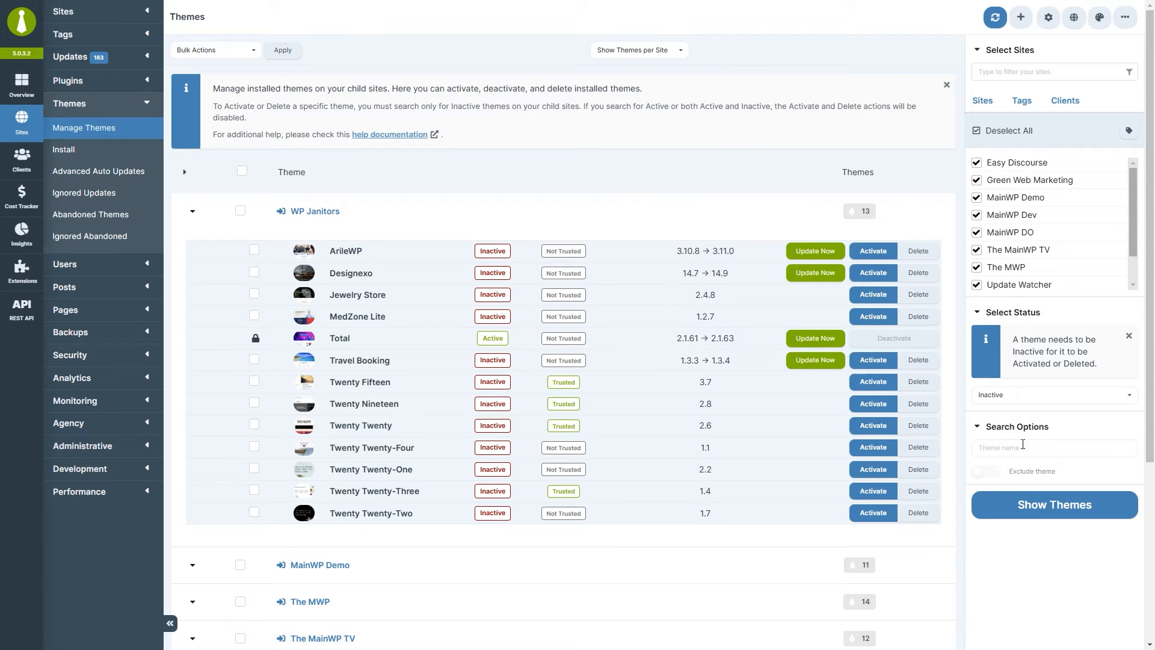
{"action": "left_click", "coordinate": [1029, 514]}
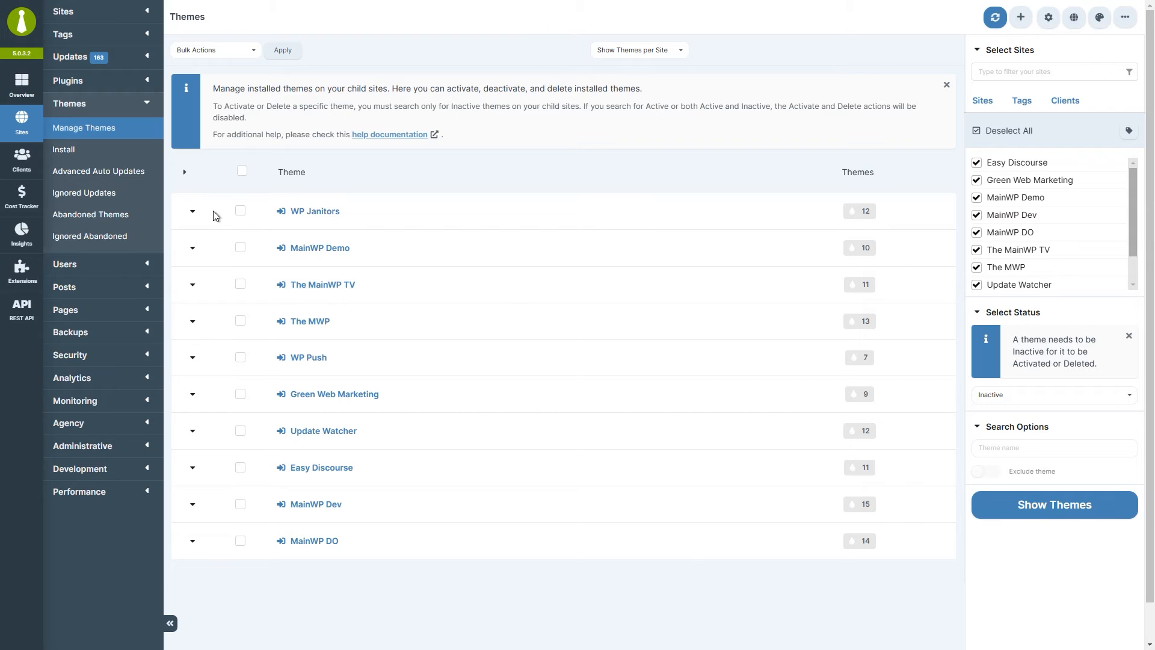
{"action": "left_click", "coordinate": [193, 212]}
{"action": "left_click", "coordinate": [222, 50]}
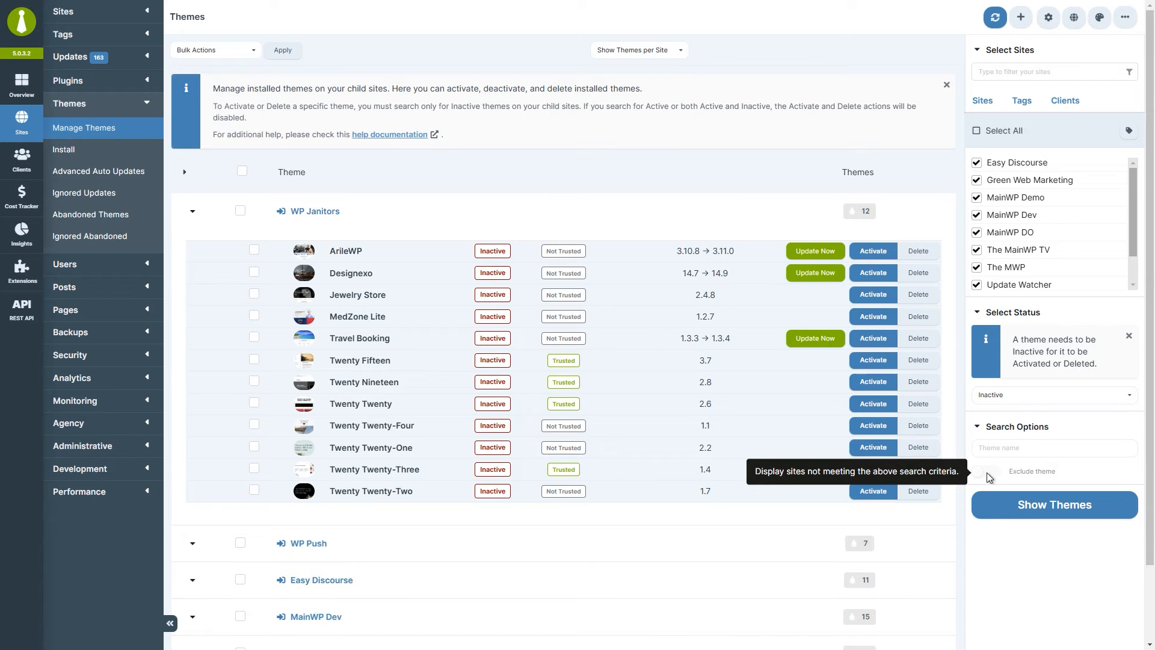
List active themes excluding 'twenty' and expand Green Web Marketing and The MainWP TV.
{"action": "left_click", "coordinate": [996, 398]}
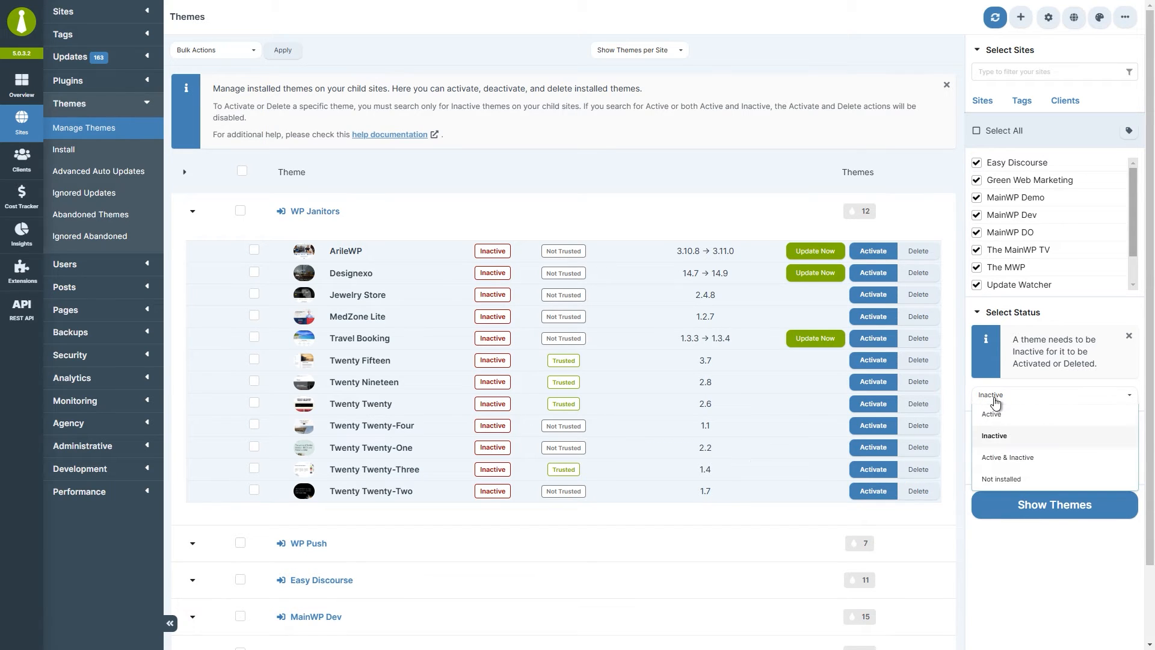
{"action": "left_click", "coordinate": [993, 416]}
{"action": "left_click", "coordinate": [1004, 452]}
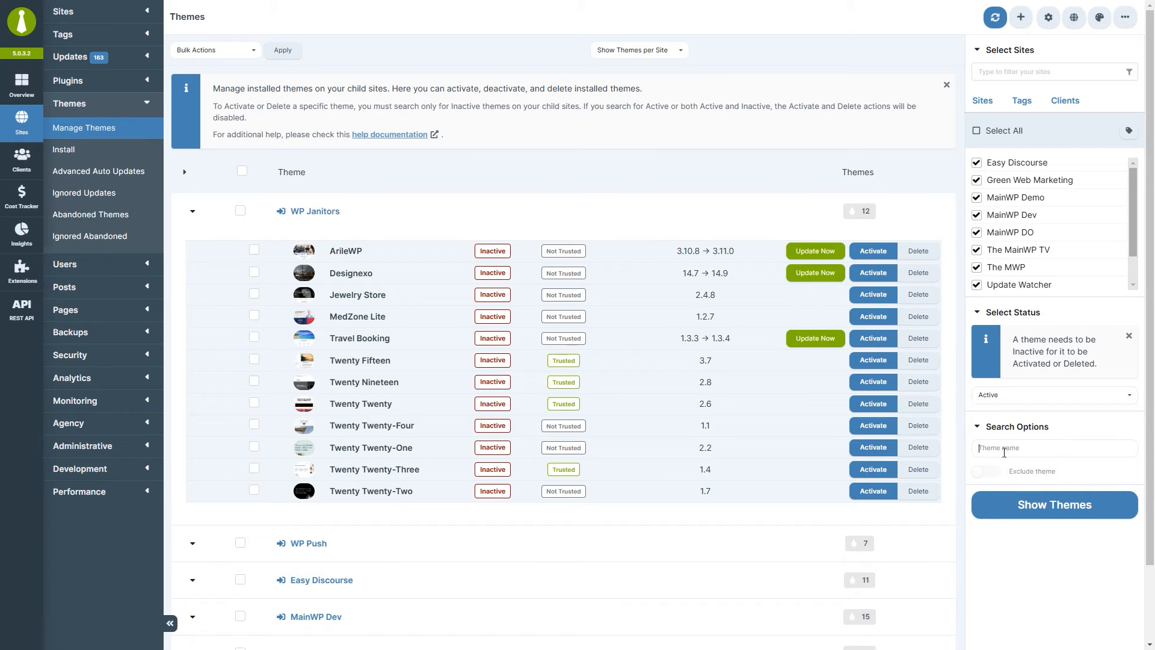
{"action": "type", "text": "twenty"}
{"action": "left_click", "coordinate": [985, 476]}
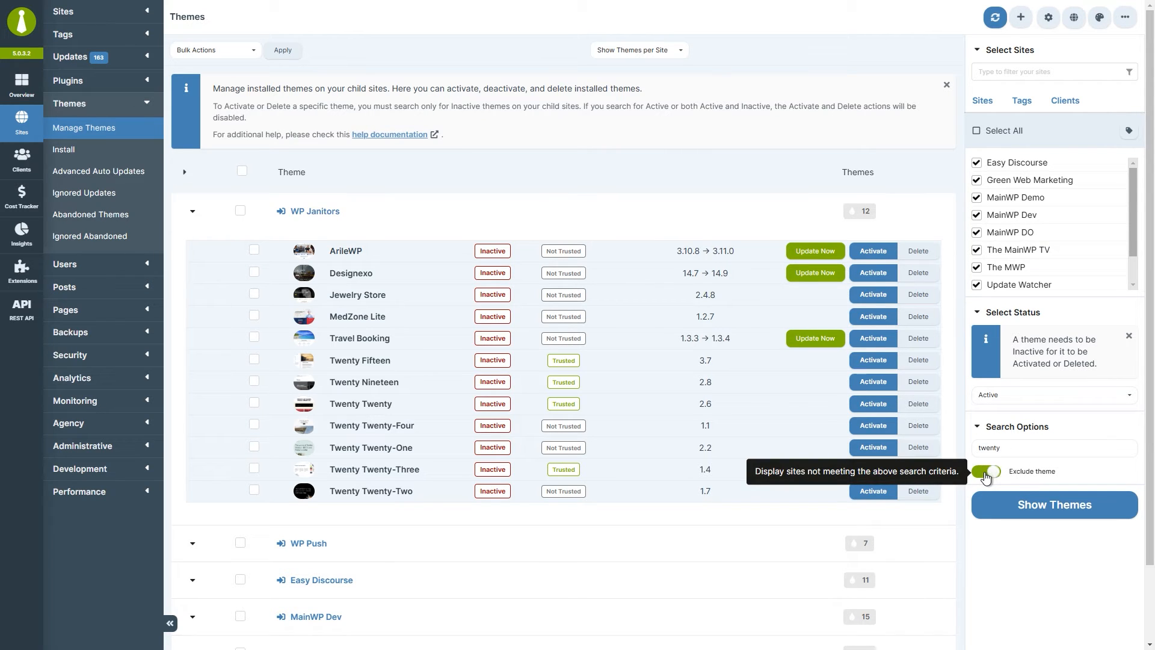
{"action": "left_click", "coordinate": [1057, 512]}
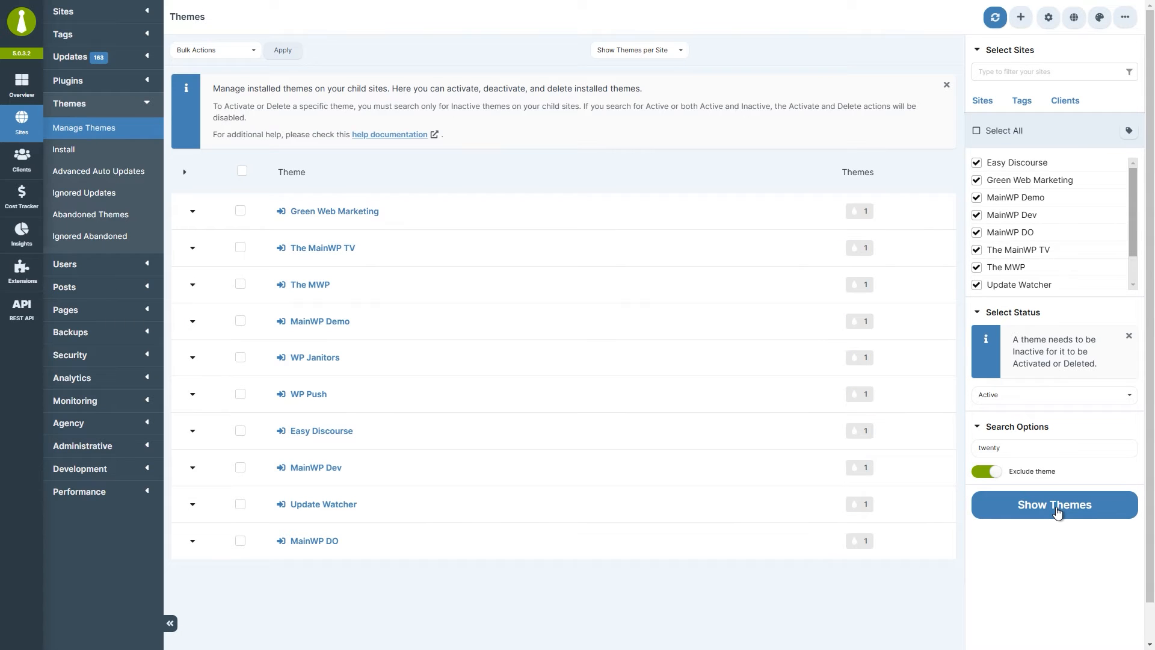
{"action": "left_click", "coordinate": [192, 214]}
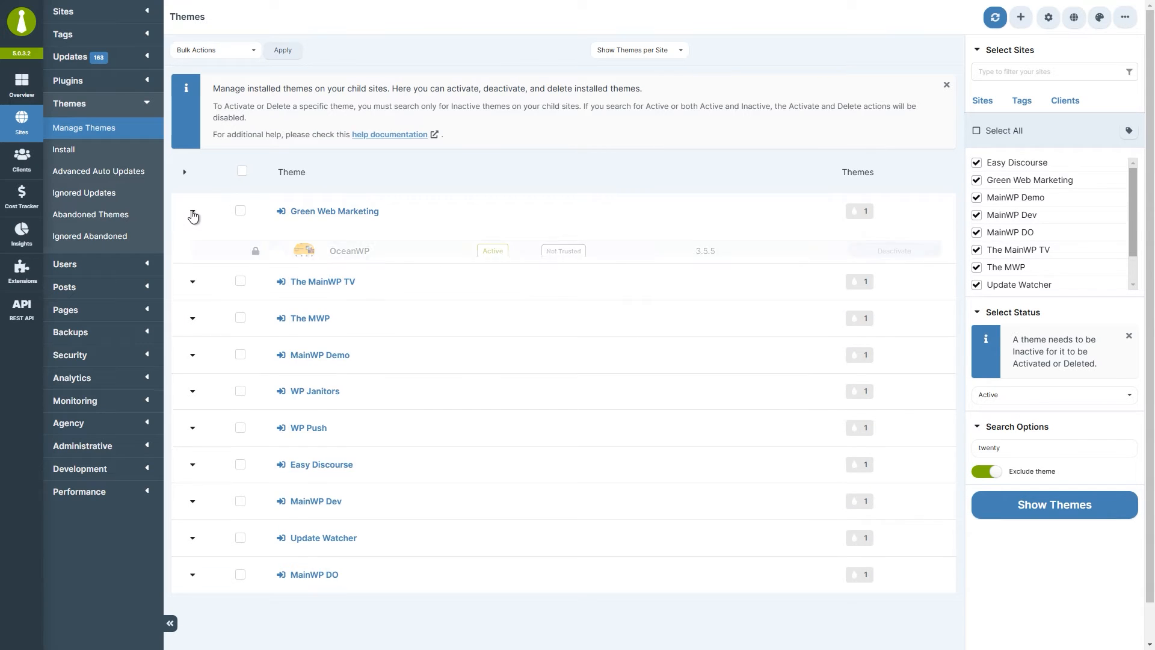
{"action": "left_click", "coordinate": [194, 304]}
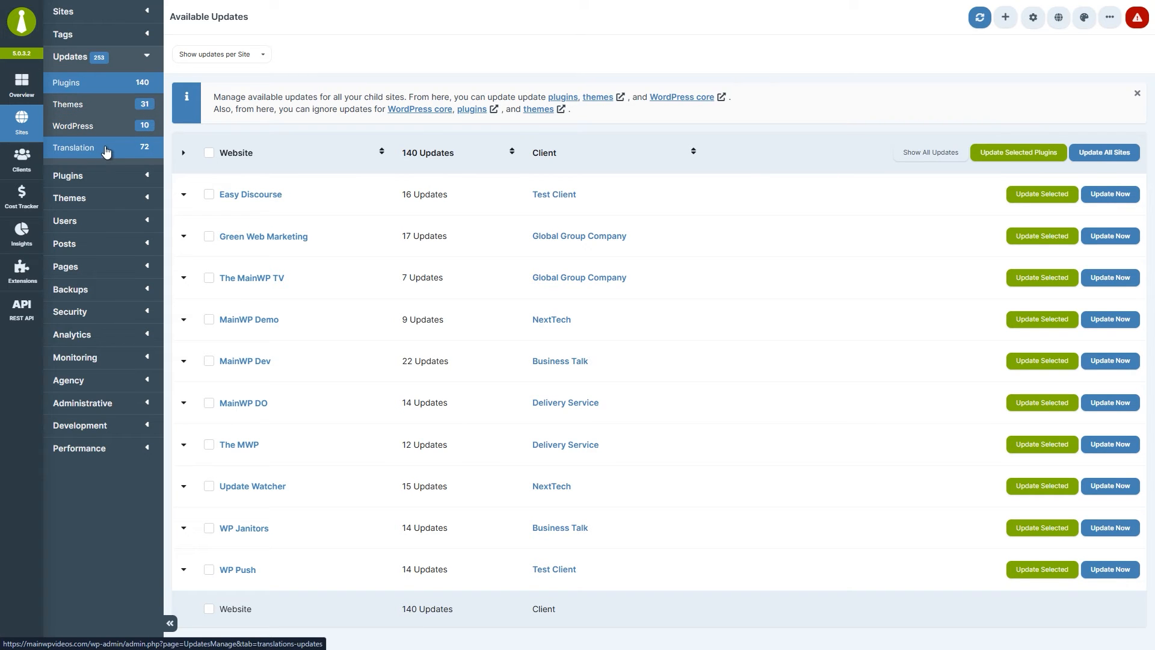
{"action": "left_click", "coordinate": [264, 57]}
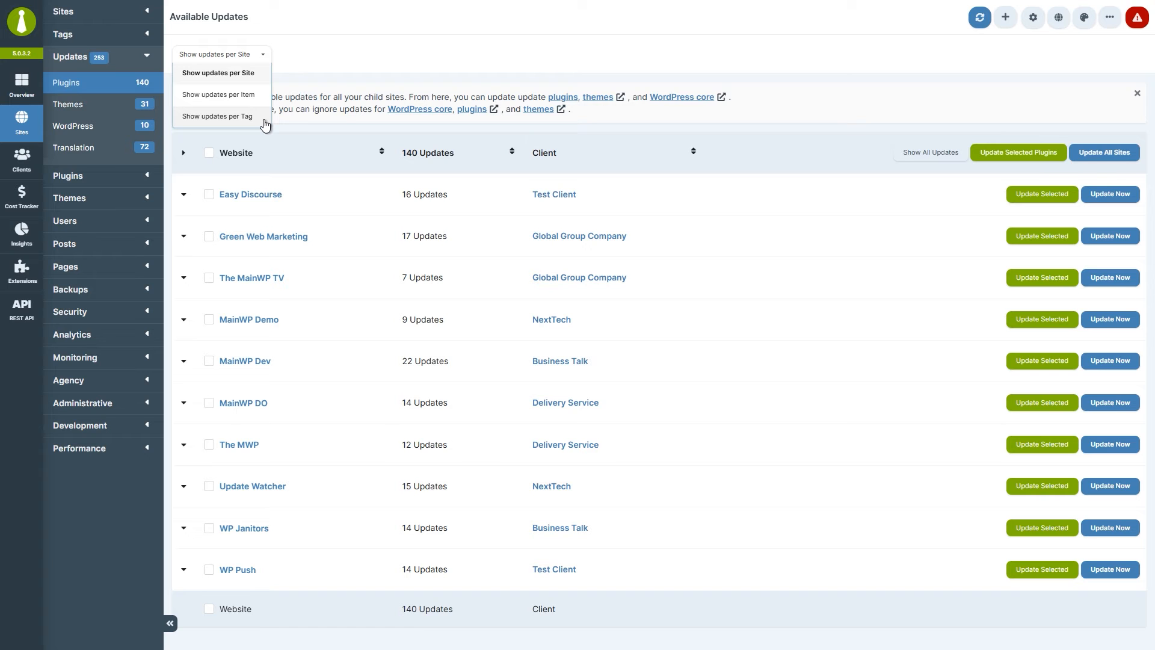
{"action": "left_click", "coordinate": [313, 108]}
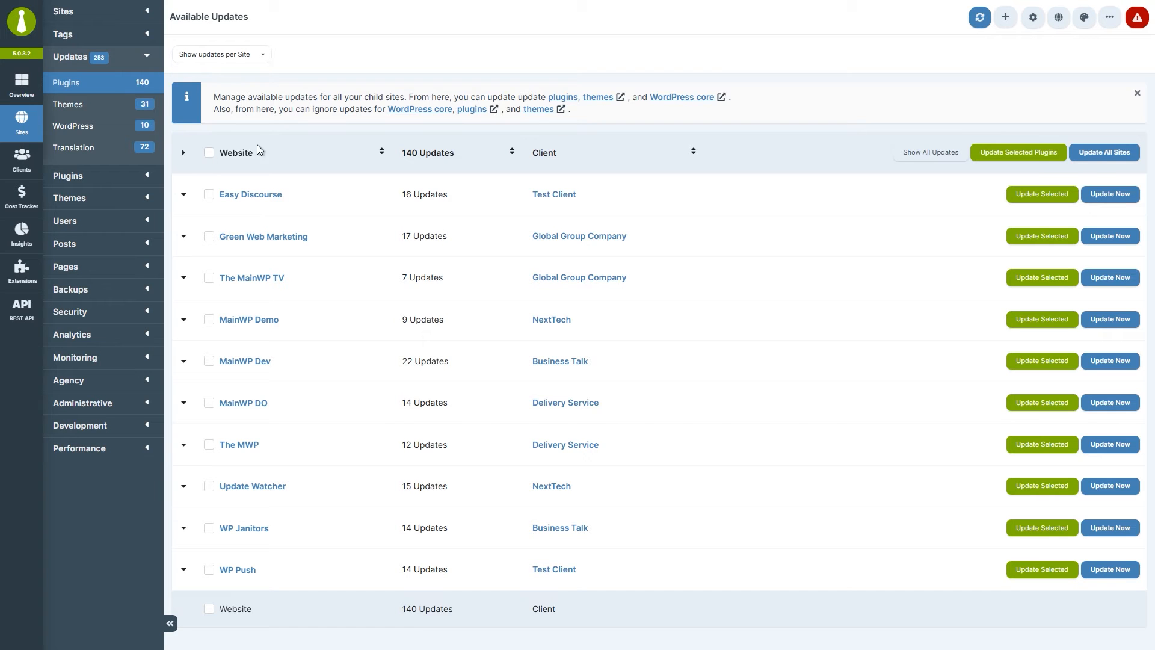
{"action": "left_click", "coordinate": [184, 194]}
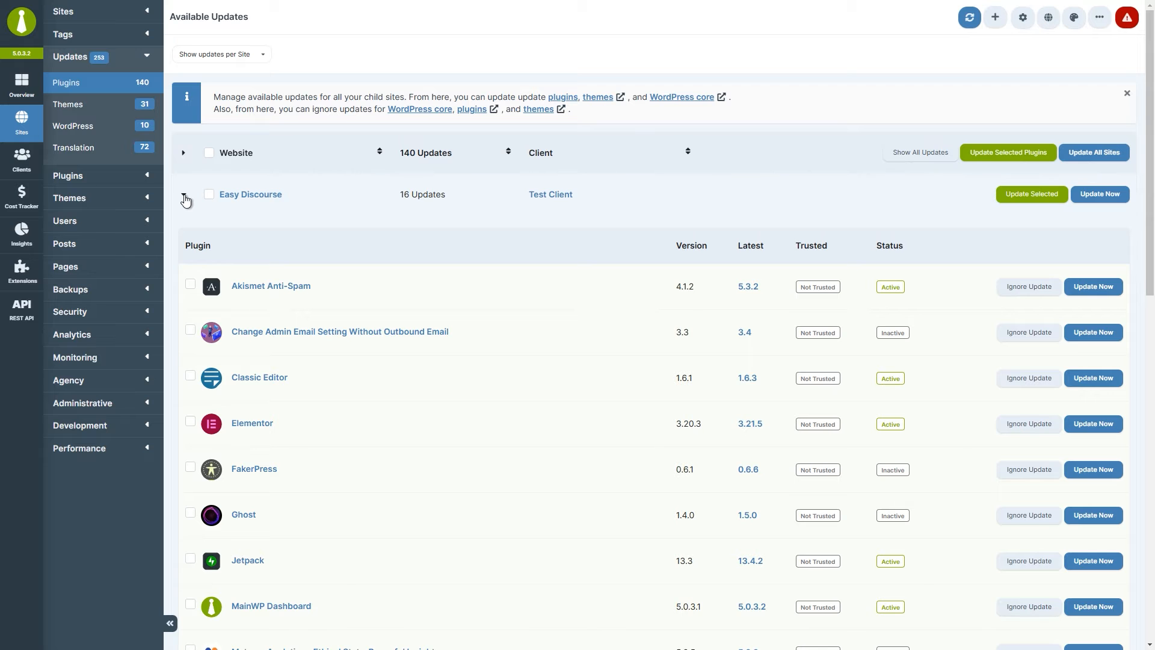
{"action": "left_click", "coordinate": [184, 197]}
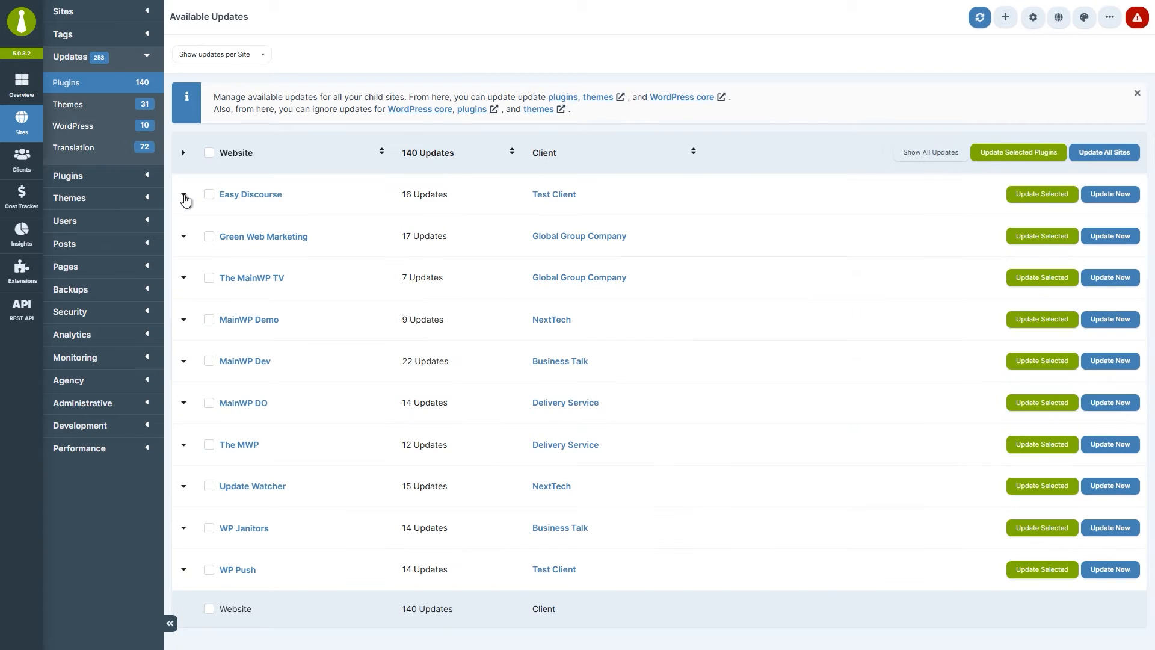
{"action": "left_click", "coordinate": [183, 238]}
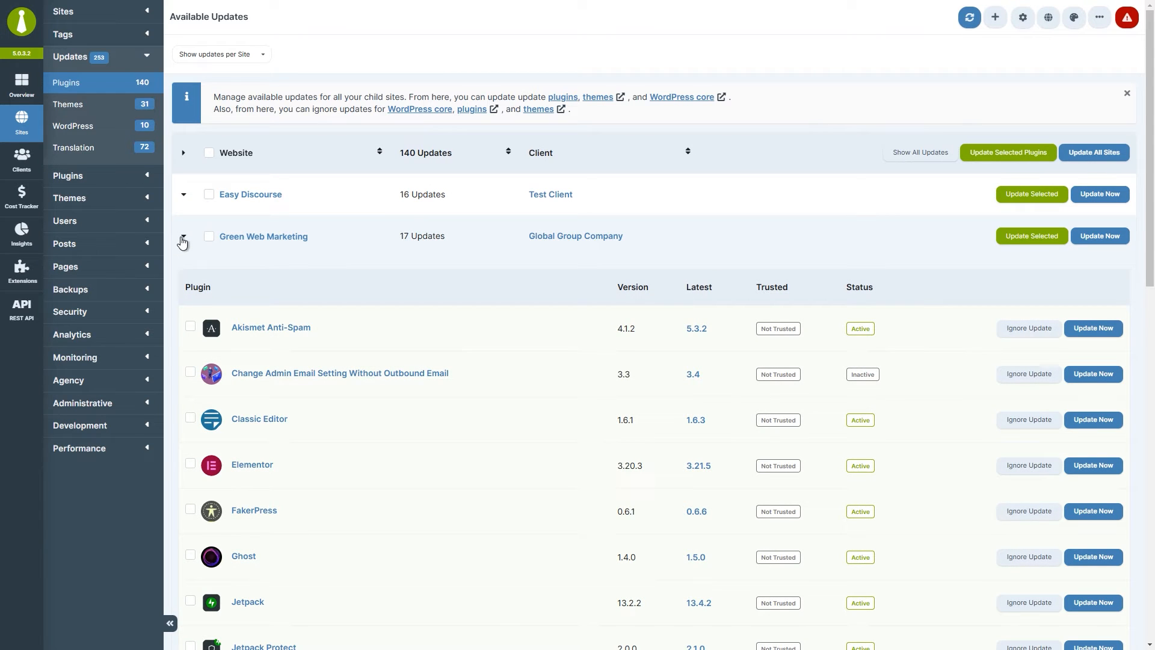
{"action": "left_click", "coordinate": [183, 240]}
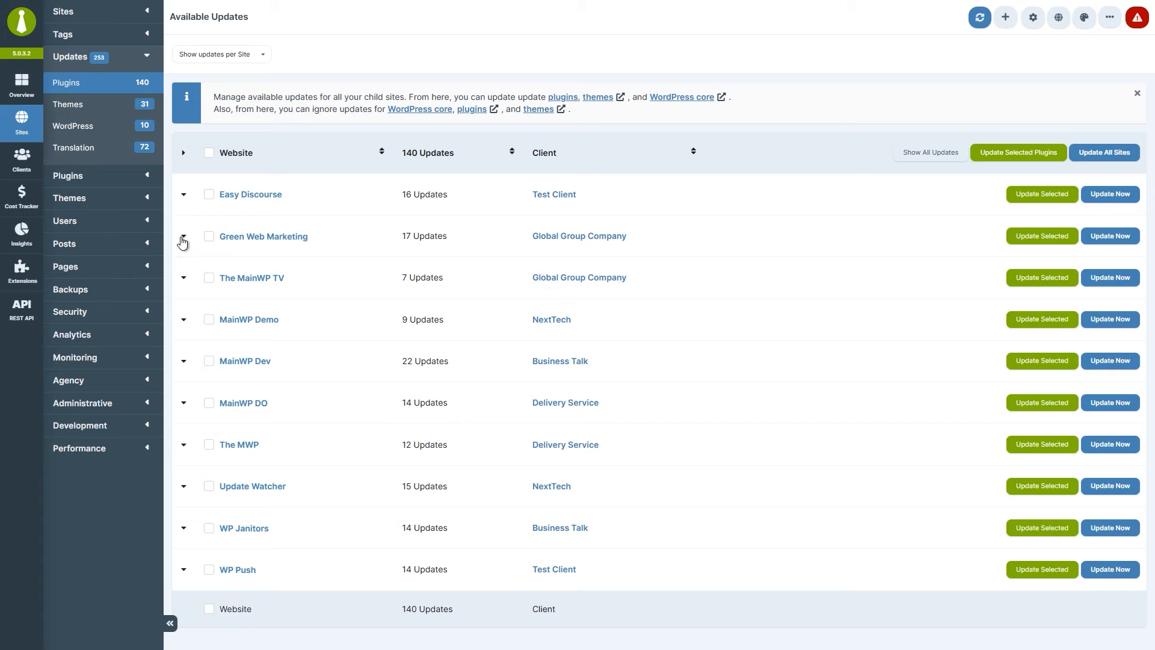
Group plugin updates per Item and expand Akismet Anti-Spam's sites.
{"action": "left_click", "coordinate": [249, 61]}
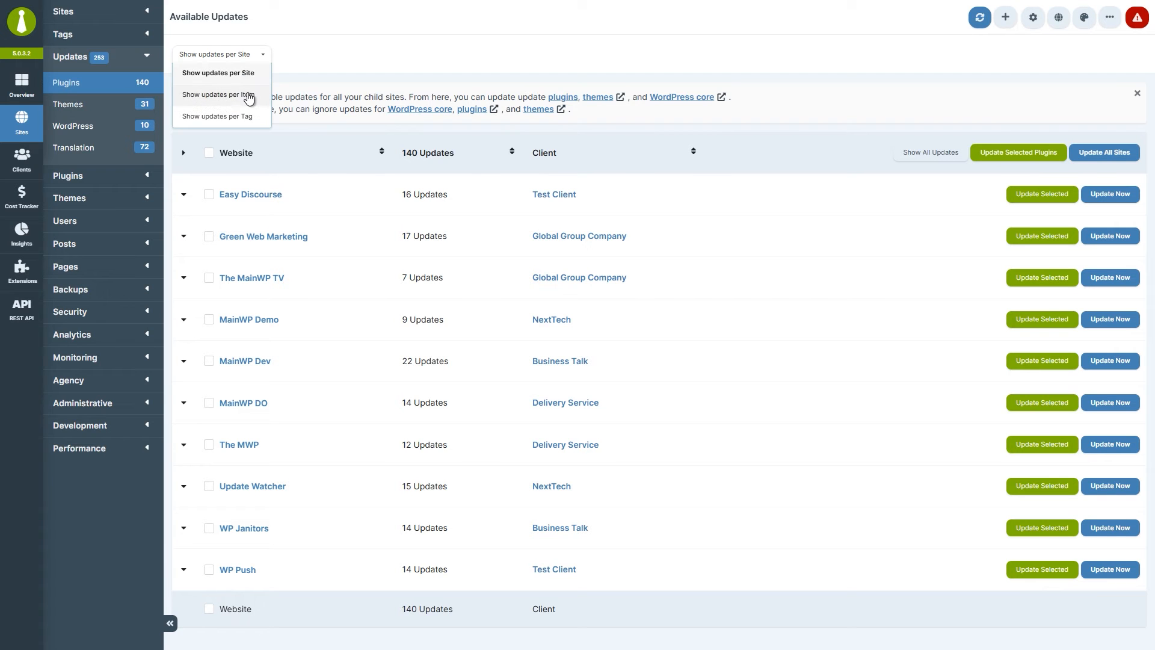
{"action": "left_click", "coordinate": [250, 95]}
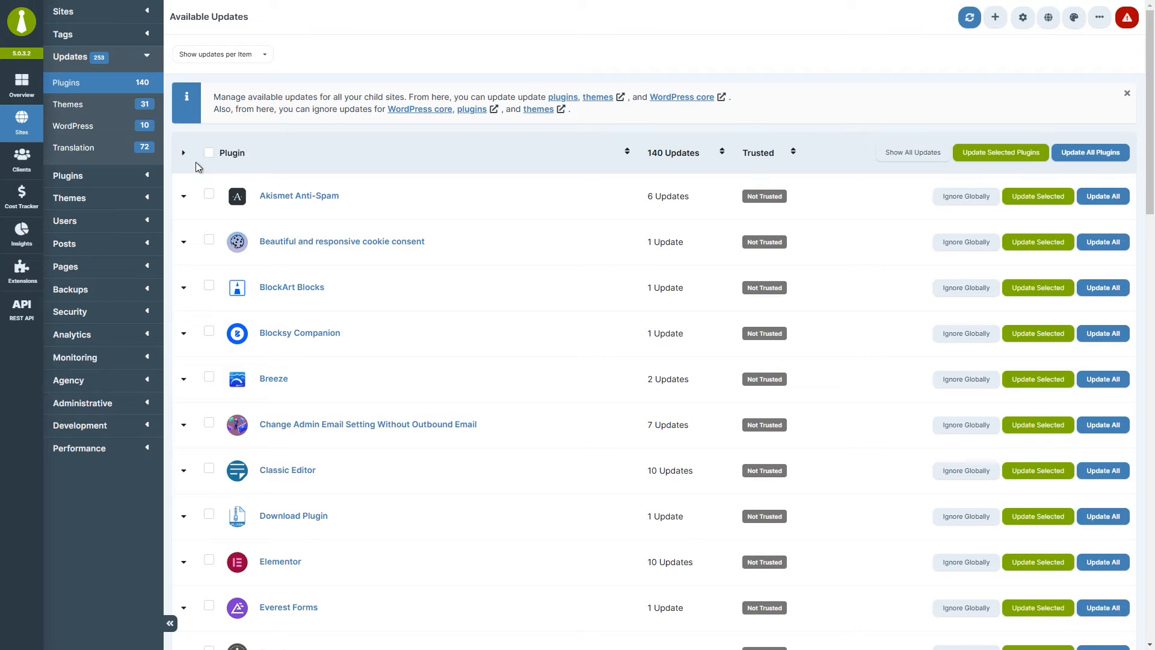
{"action": "left_click", "coordinate": [183, 197]}
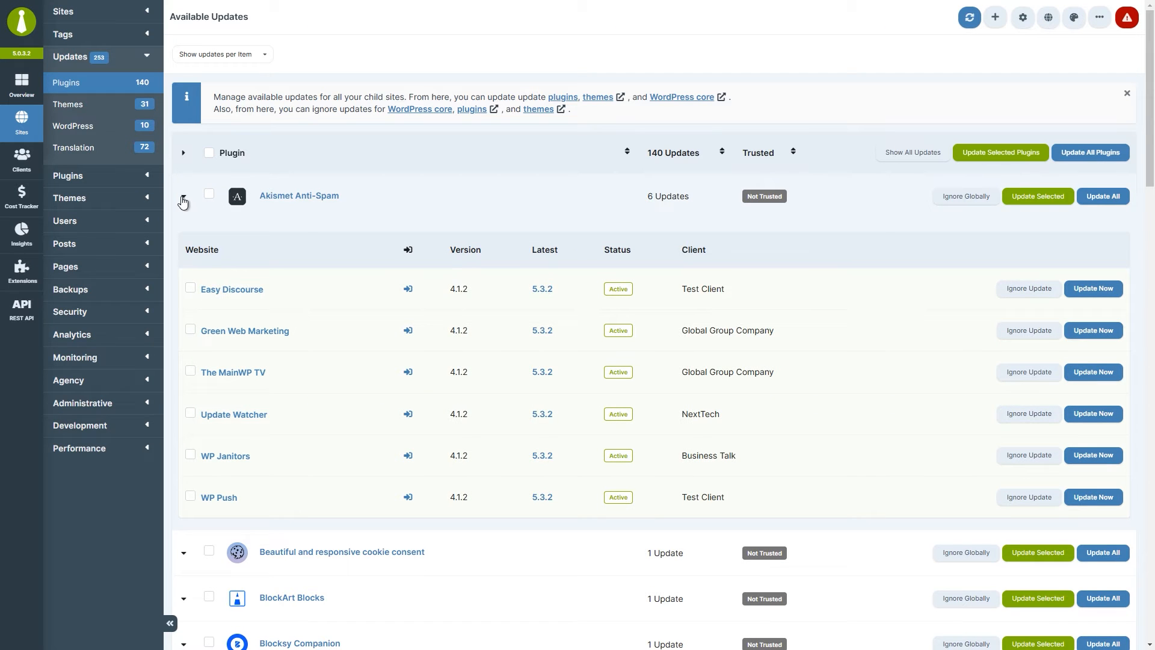
Group updates per Tag, expand EU Clients and MainWP Dev, then return to per Item.
{"action": "left_click", "coordinate": [234, 60]}
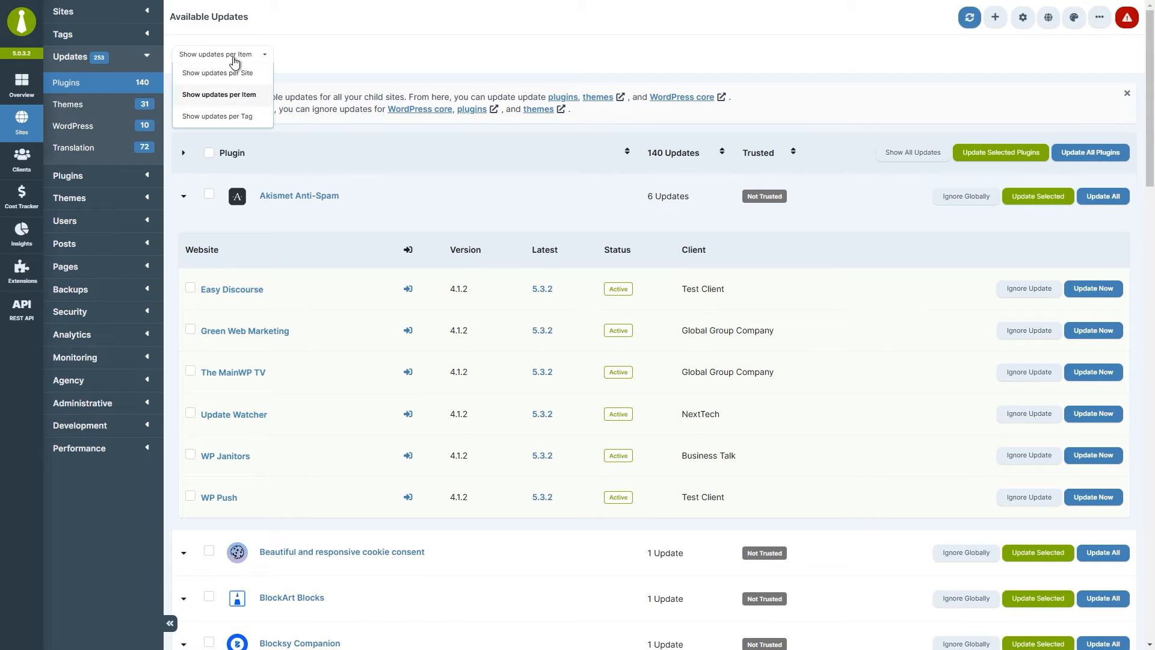
{"action": "left_click", "coordinate": [229, 115]}
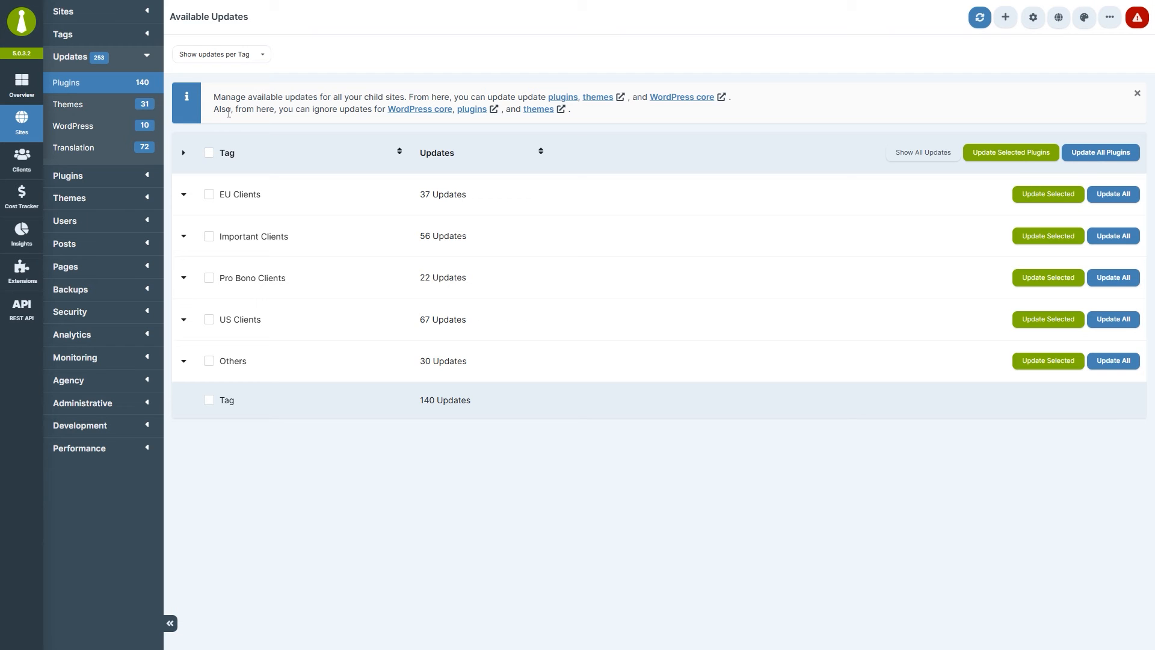
{"action": "left_click", "coordinate": [181, 195]}
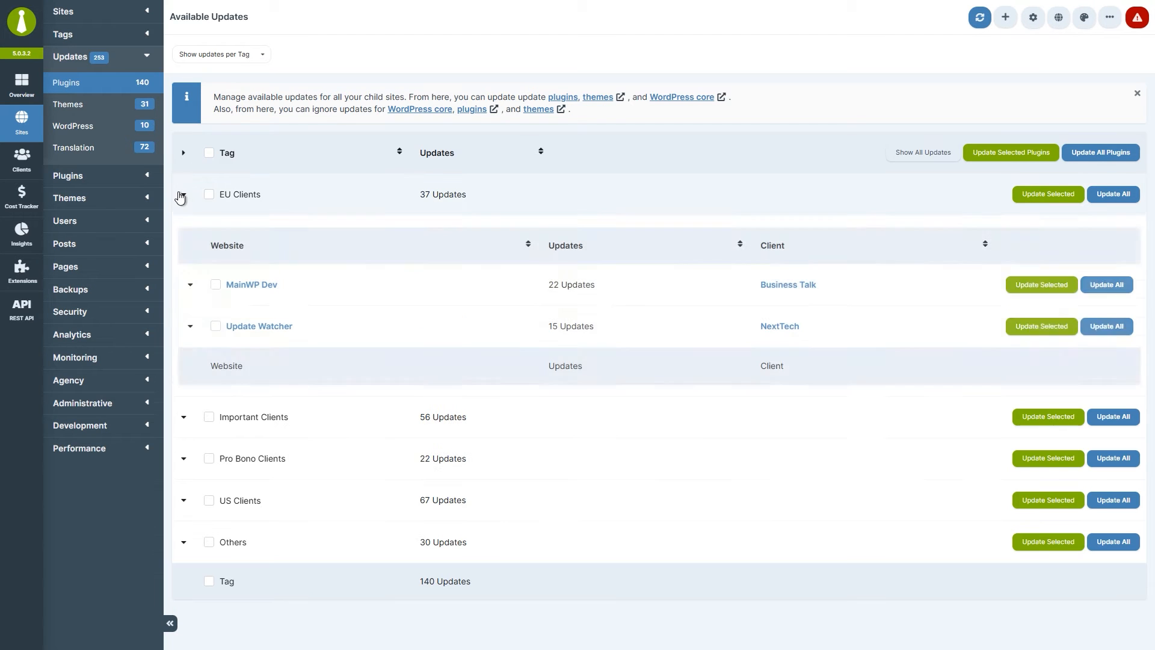
{"action": "left_click", "coordinate": [189, 285]}
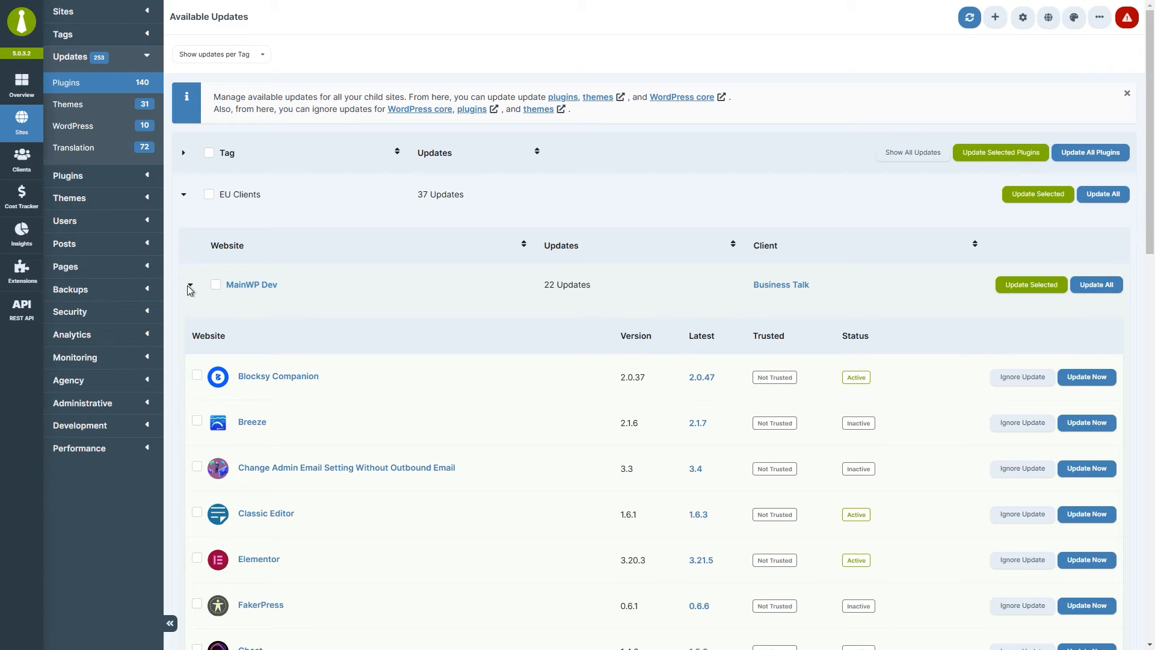
{"action": "left_click", "coordinate": [236, 55]}
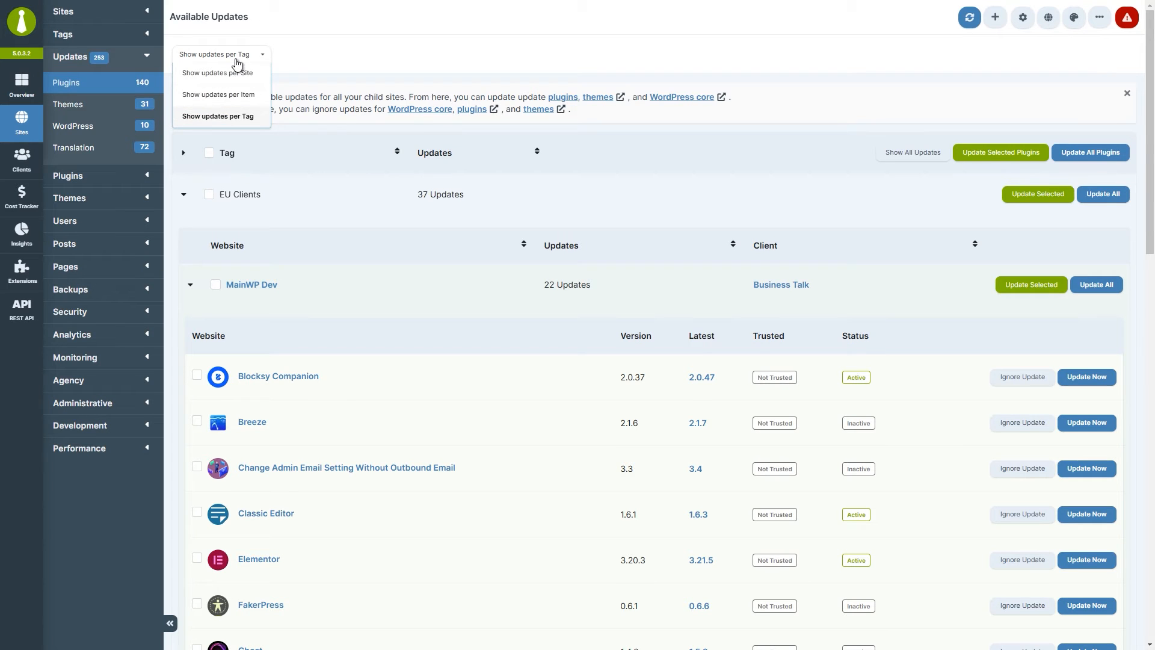
{"action": "left_click", "coordinate": [234, 95]}
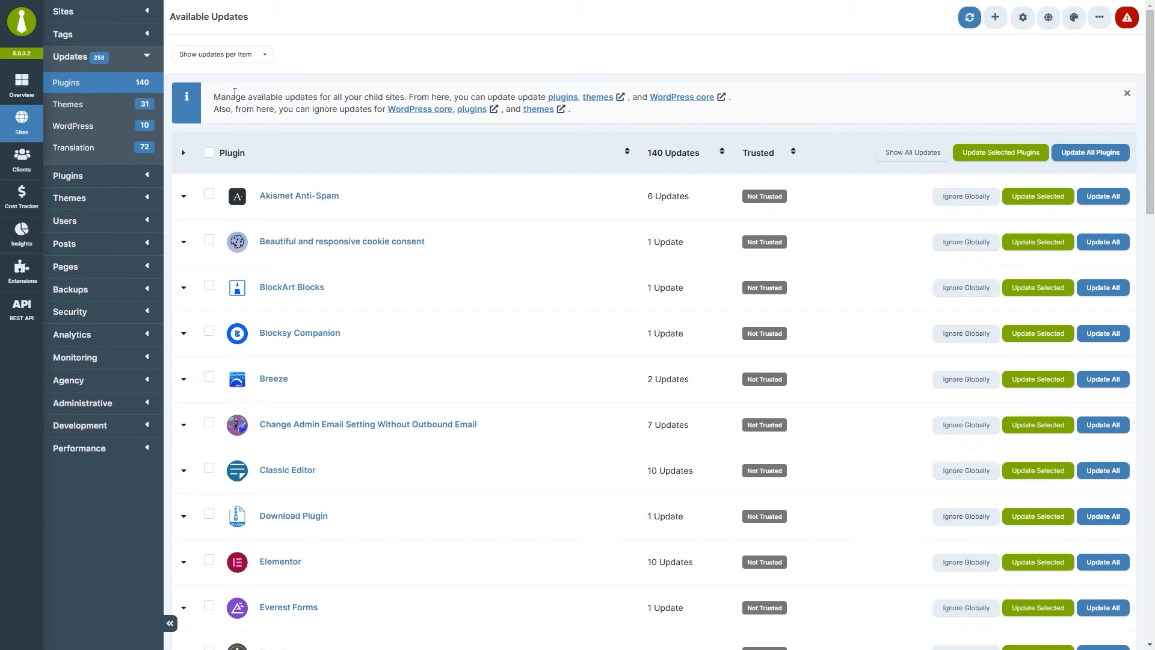
Tick the Akismet Anti-Spam updates for Easy Discourse and Green Web Marketing.
{"action": "left_click", "coordinate": [185, 197]}
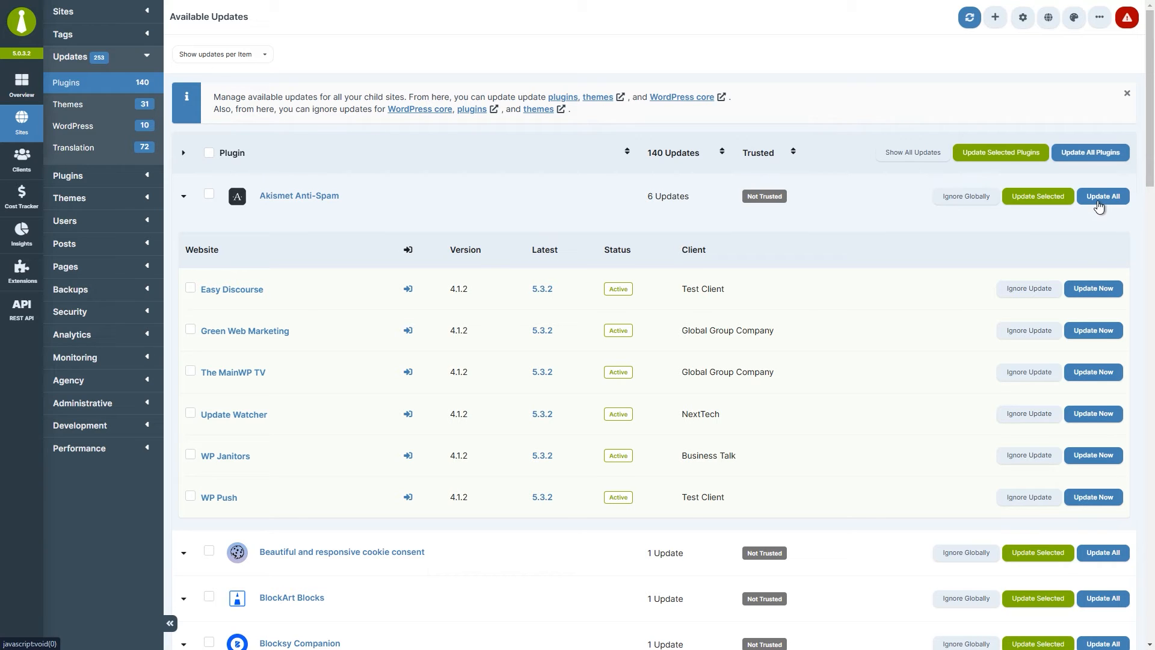
{"action": "left_click", "coordinate": [193, 290]}
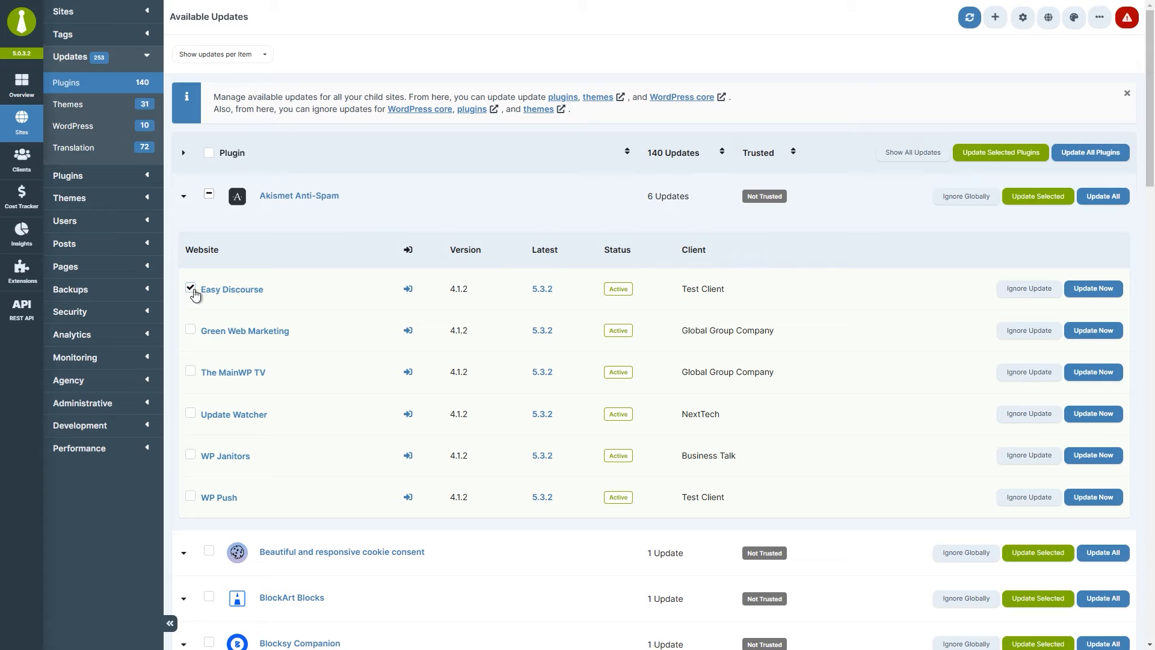
{"action": "left_click", "coordinate": [191, 331]}
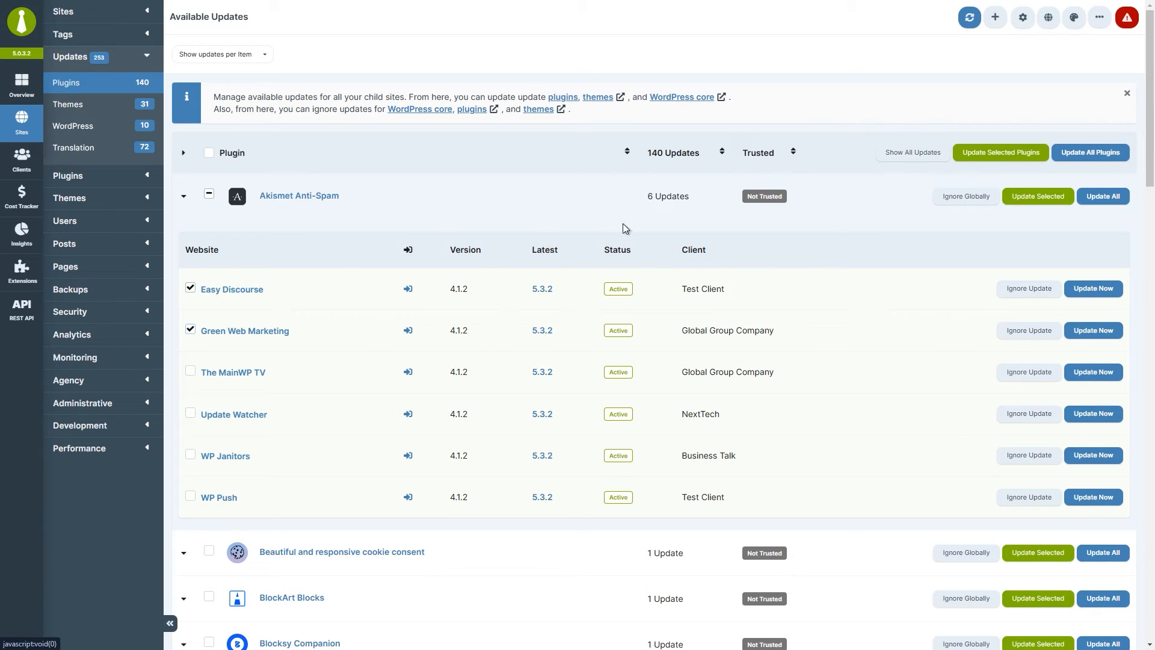
Expand the Beautiful and responsive cookie consent plugin's site list.
{"action": "left_click", "coordinate": [184, 555]}
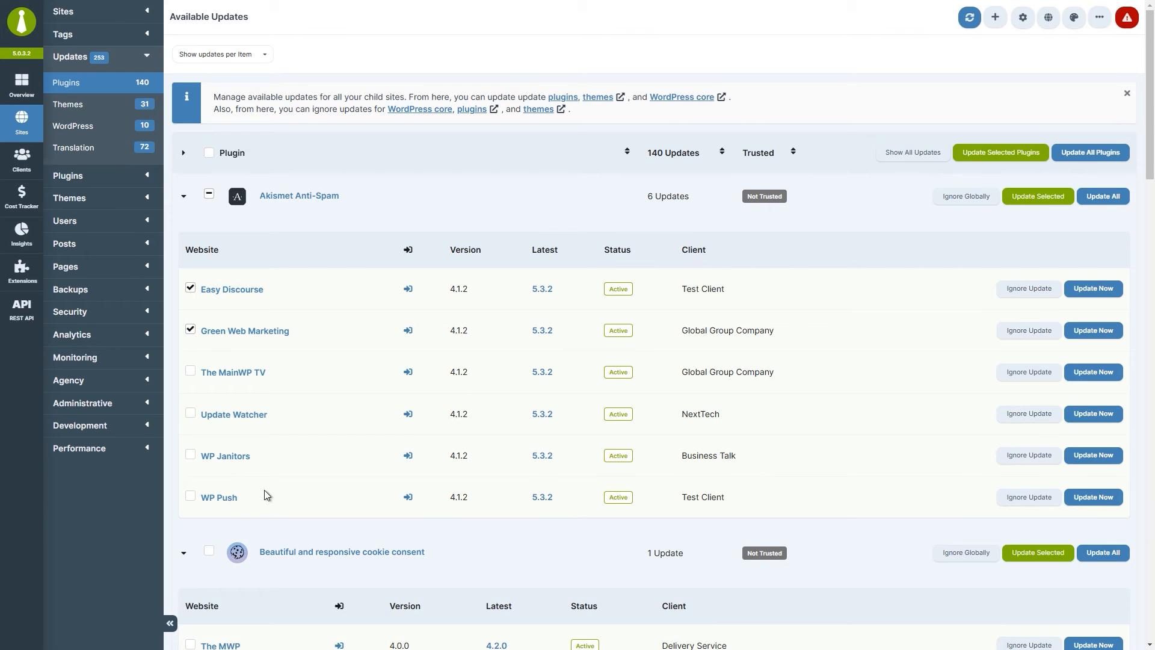
{"action": "scroll", "coordinate": [265, 496], "scroll_direction": "down", "scroll_amount": 4}
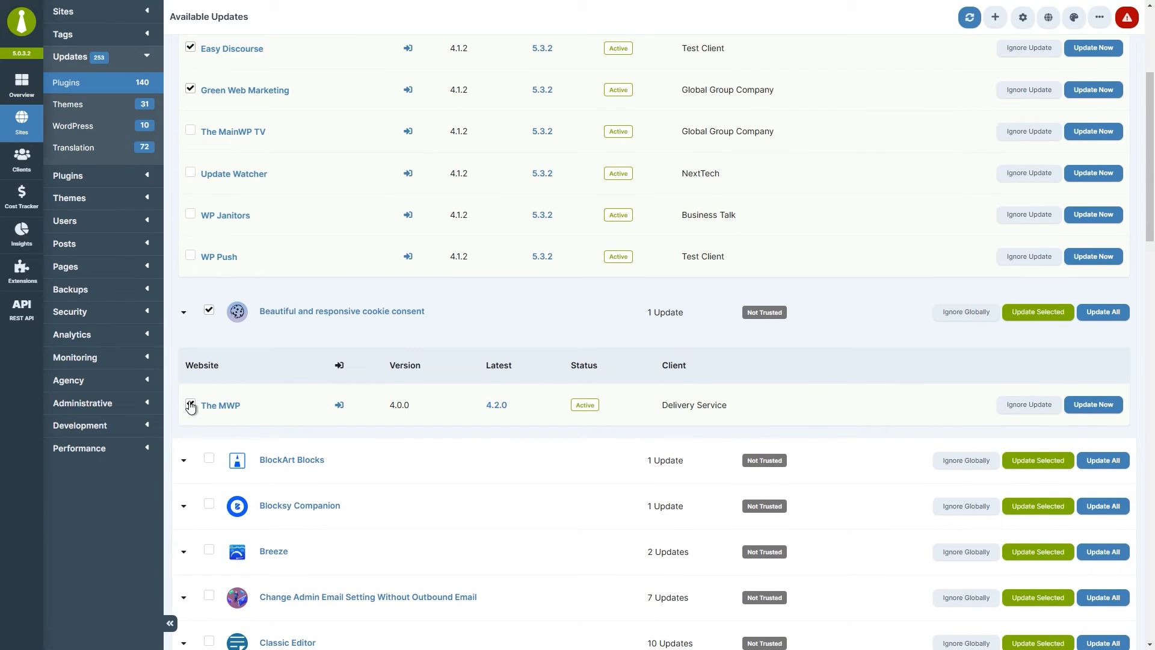
{"action": "scroll", "coordinate": [190, 407], "scroll_direction": "up", "scroll_amount": 4}
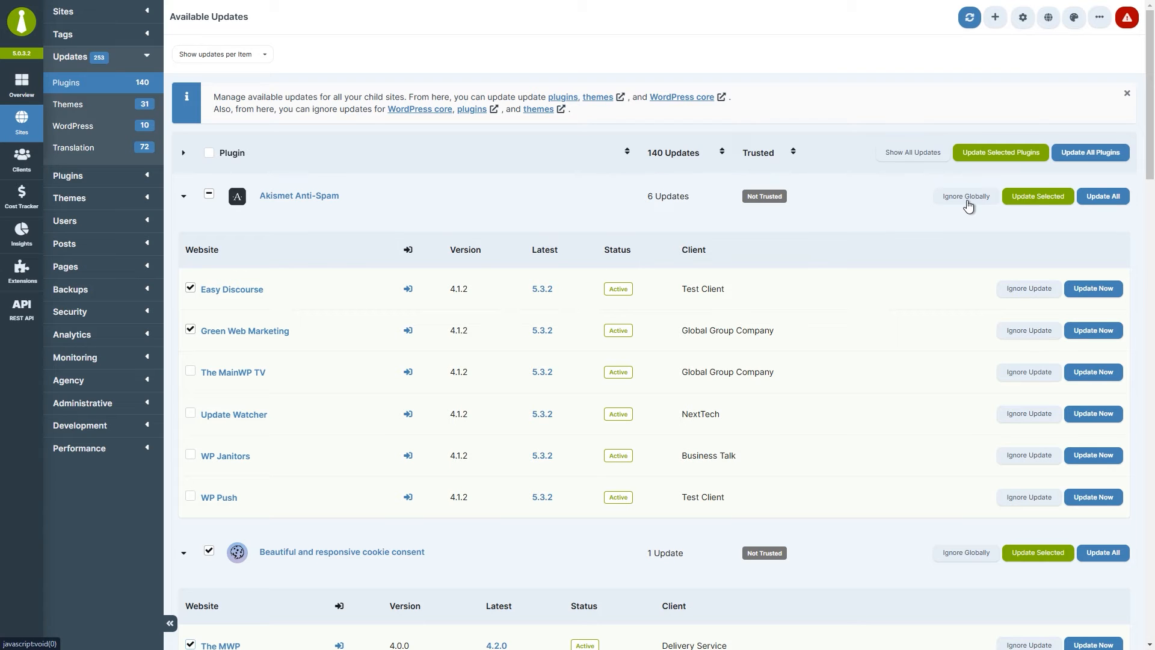
Unignore DownloadPlugin globally and all per-site ignored plugins, then view the 31 theme updates.
{"action": "left_click", "coordinate": [148, 179]}
{"action": "left_click", "coordinate": [149, 174]}
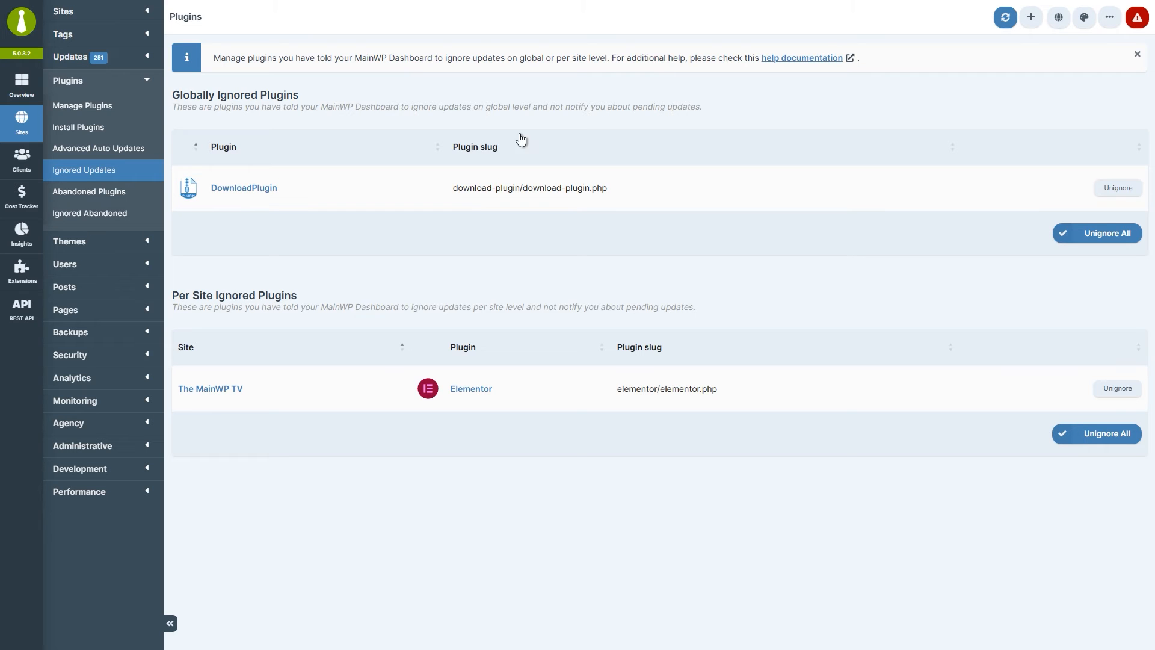
{"action": "left_click", "coordinate": [1112, 191]}
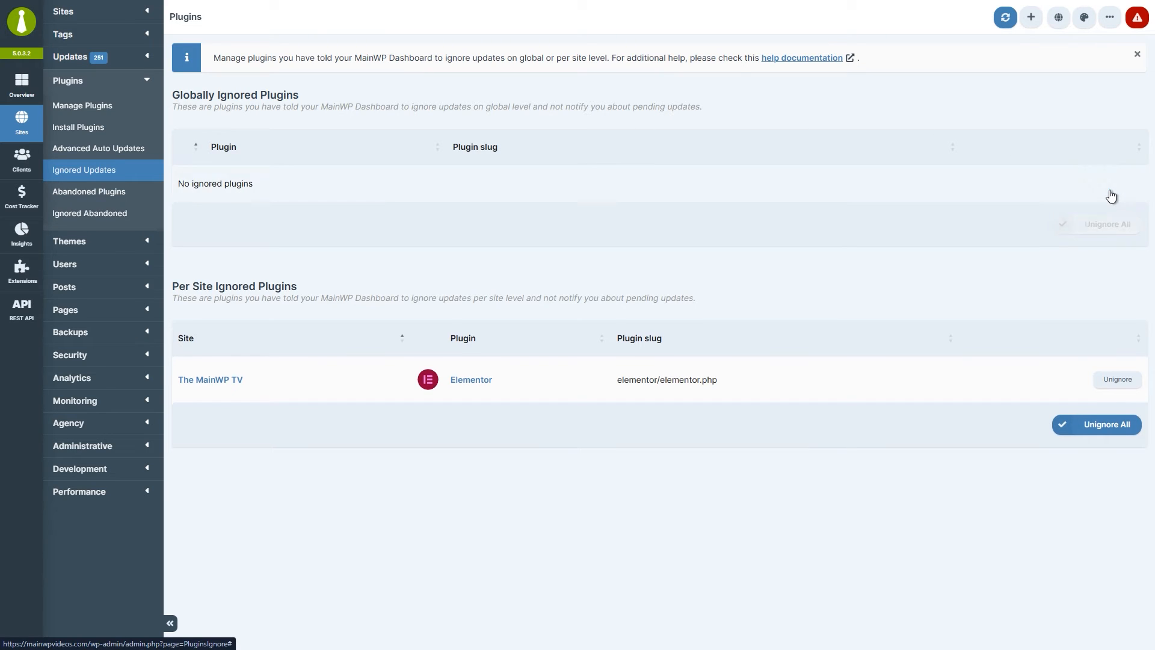
{"action": "left_click", "coordinate": [1100, 425]}
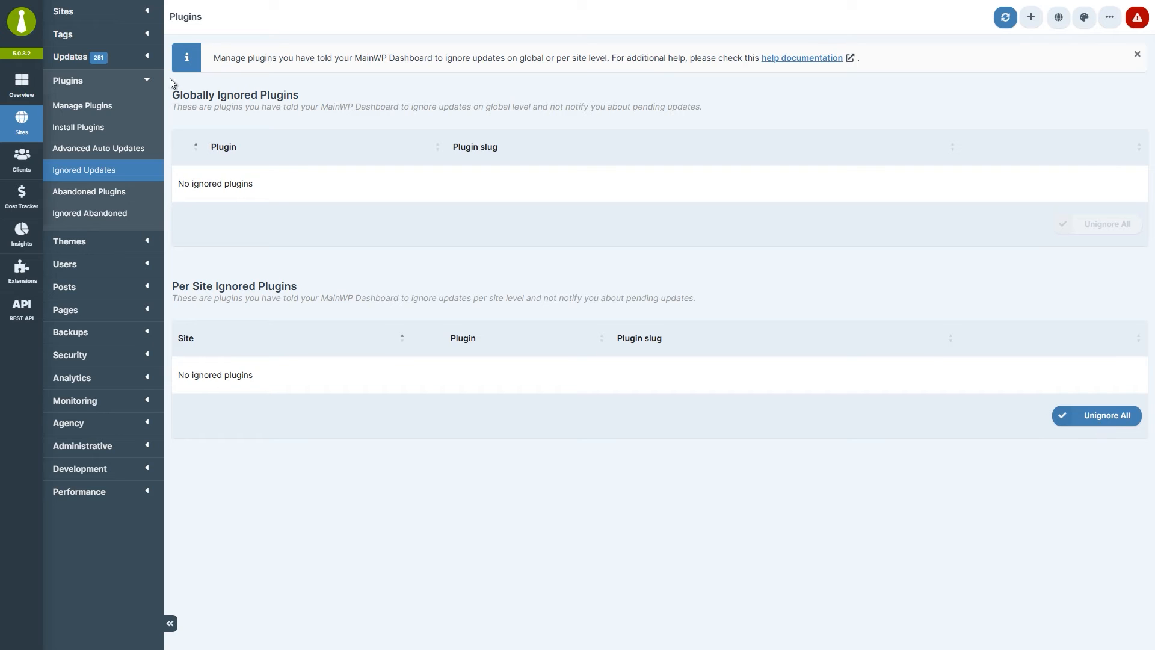
{"action": "left_click", "coordinate": [147, 57]}
{"action": "left_click", "coordinate": [119, 109]}
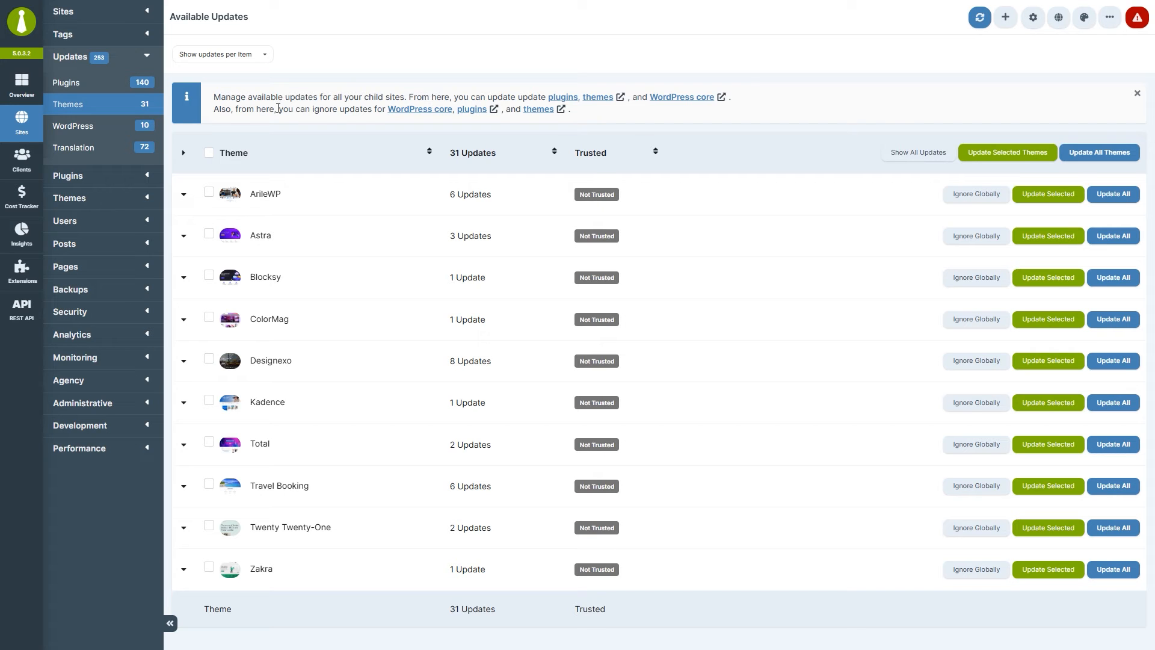
Show the WordPress core updates: ten child sites moving to 6.5.3.
{"action": "left_click", "coordinate": [146, 132]}
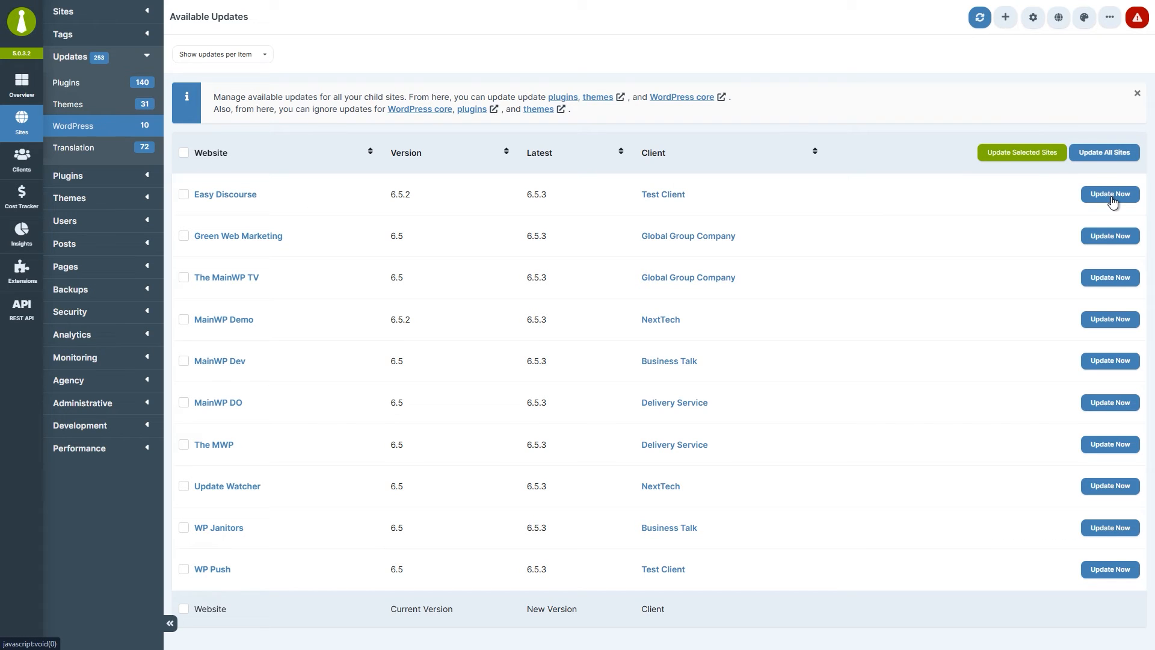
Mark Easy Discourse and Green Web Marketing for core updates, then list the available translation updates.
{"action": "left_click", "coordinate": [182, 197]}
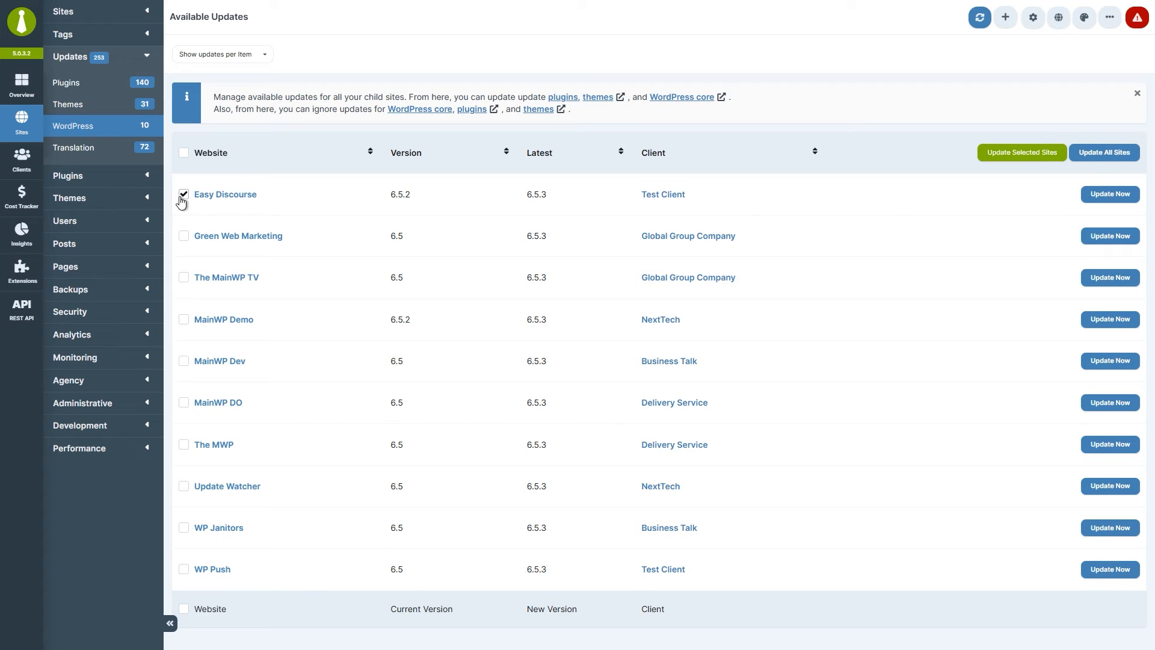
{"action": "left_click", "coordinate": [184, 238]}
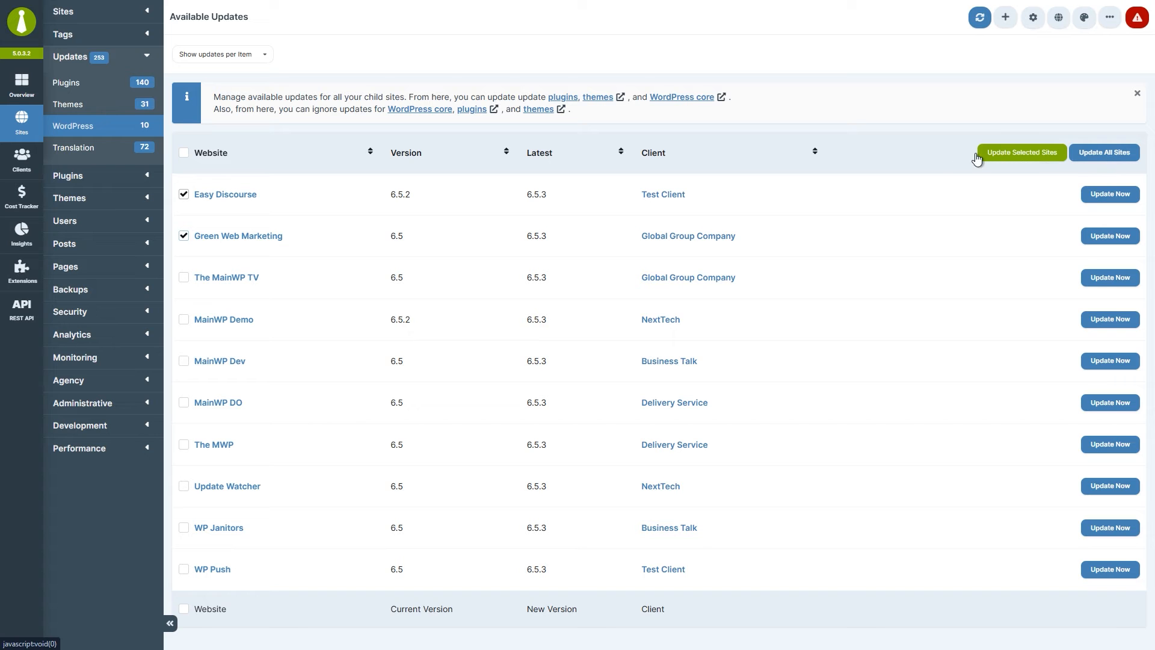
{"action": "left_click", "coordinate": [119, 160]}
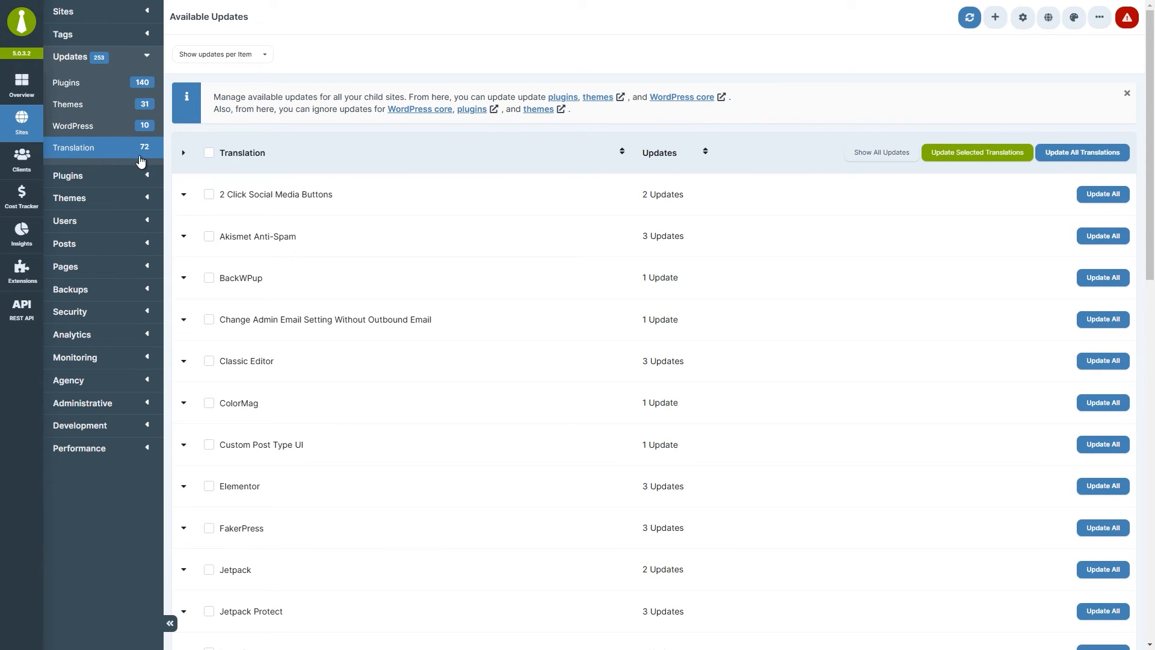
Expand the translation updates row for 2 Click Social Media Buttons.
{"action": "left_click", "coordinate": [184, 195]}
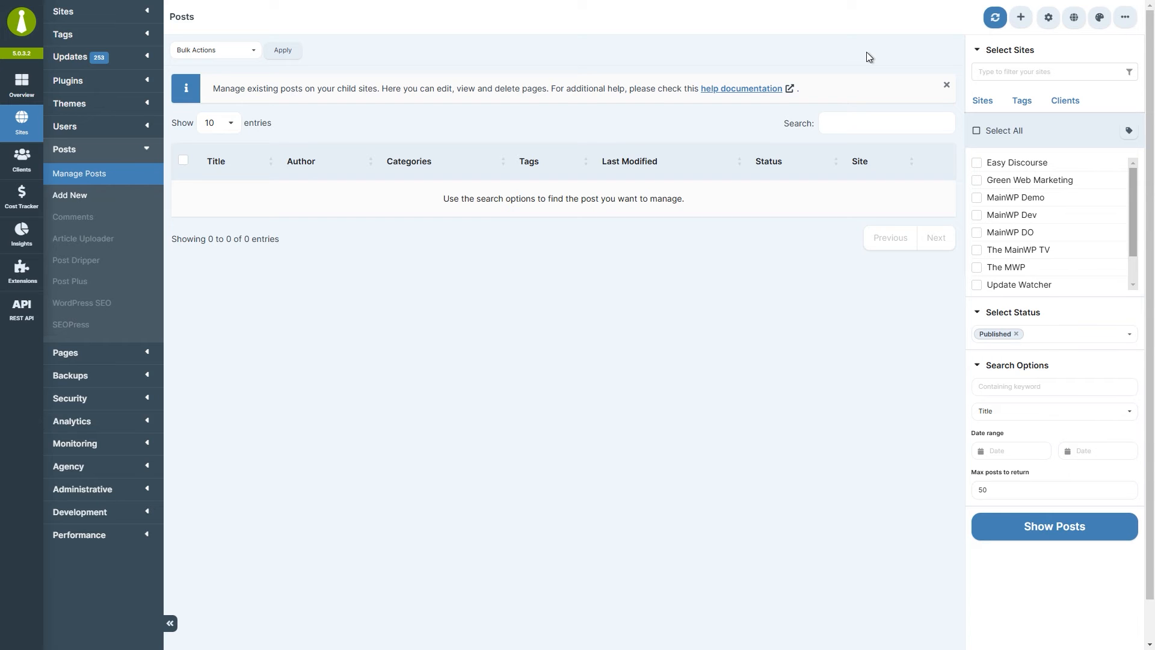
Browse the Tags and Clients views, then select all child sites on the Sites tab.
{"action": "left_click", "coordinate": [1022, 101]}
{"action": "left_click", "coordinate": [1066, 102]}
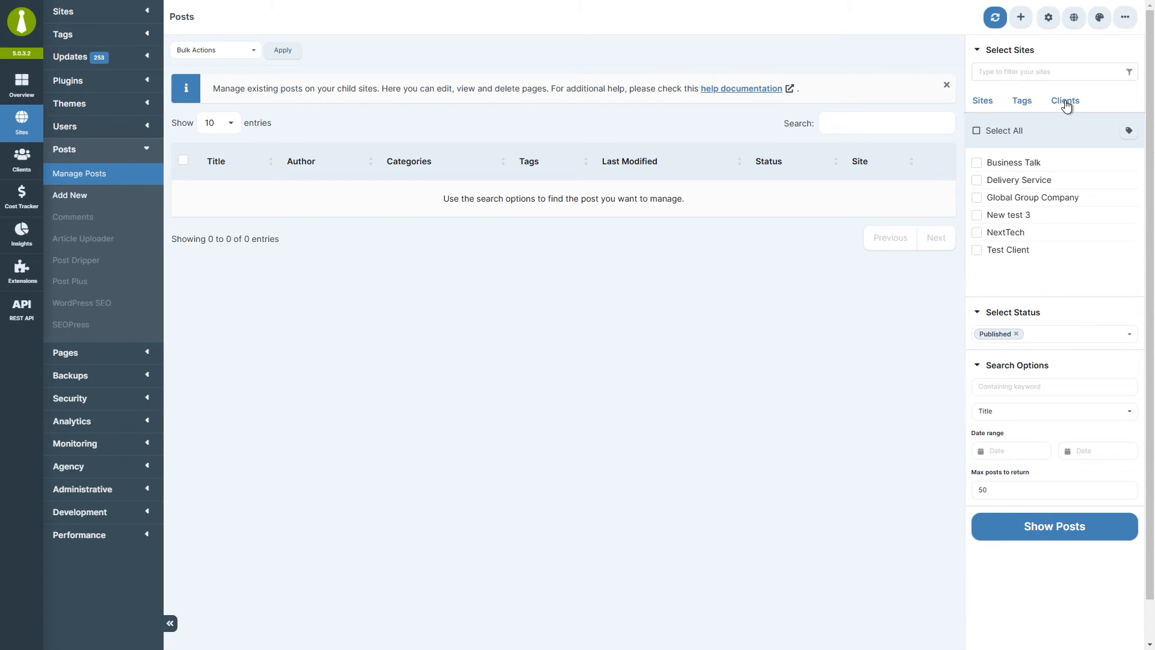
{"action": "left_click", "coordinate": [985, 102]}
{"action": "left_click", "coordinate": [978, 130]}
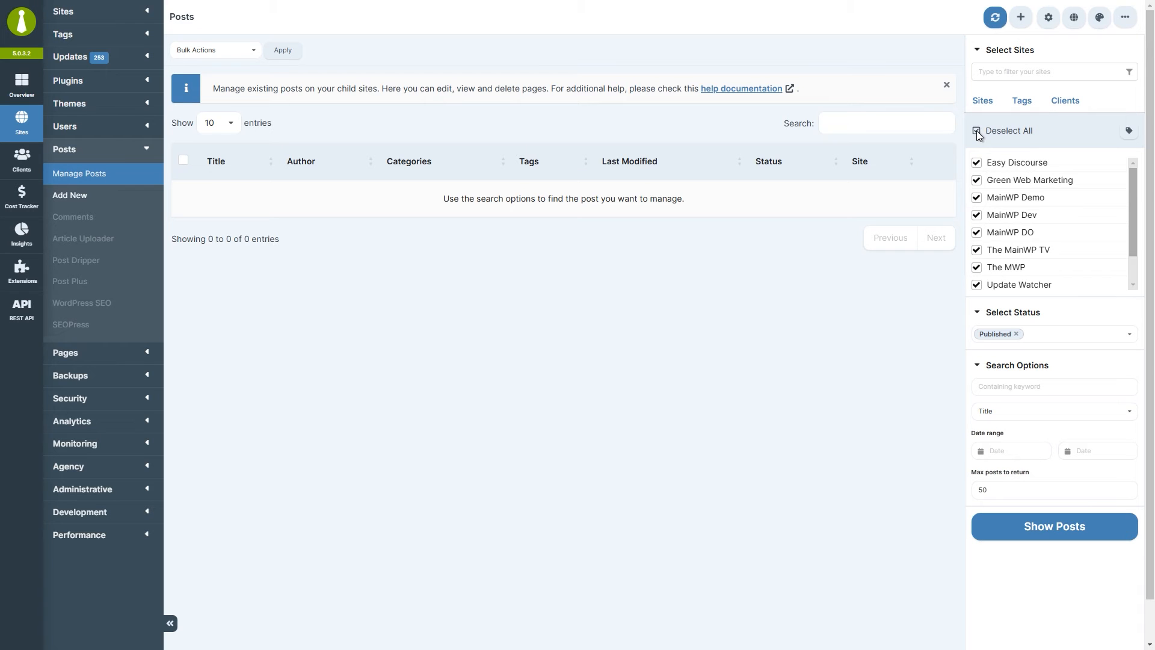
Keep the post status at Published and keep keyword search scoped to Title.
{"action": "left_click", "coordinate": [1106, 340]}
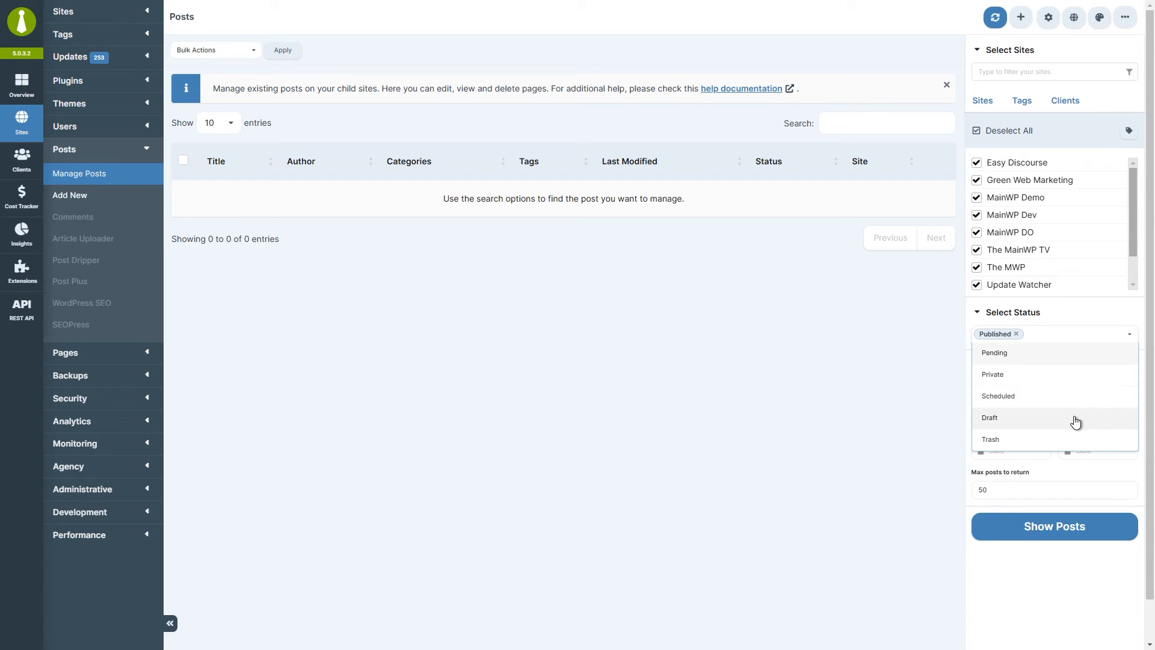
{"action": "left_click", "coordinate": [937, 396]}
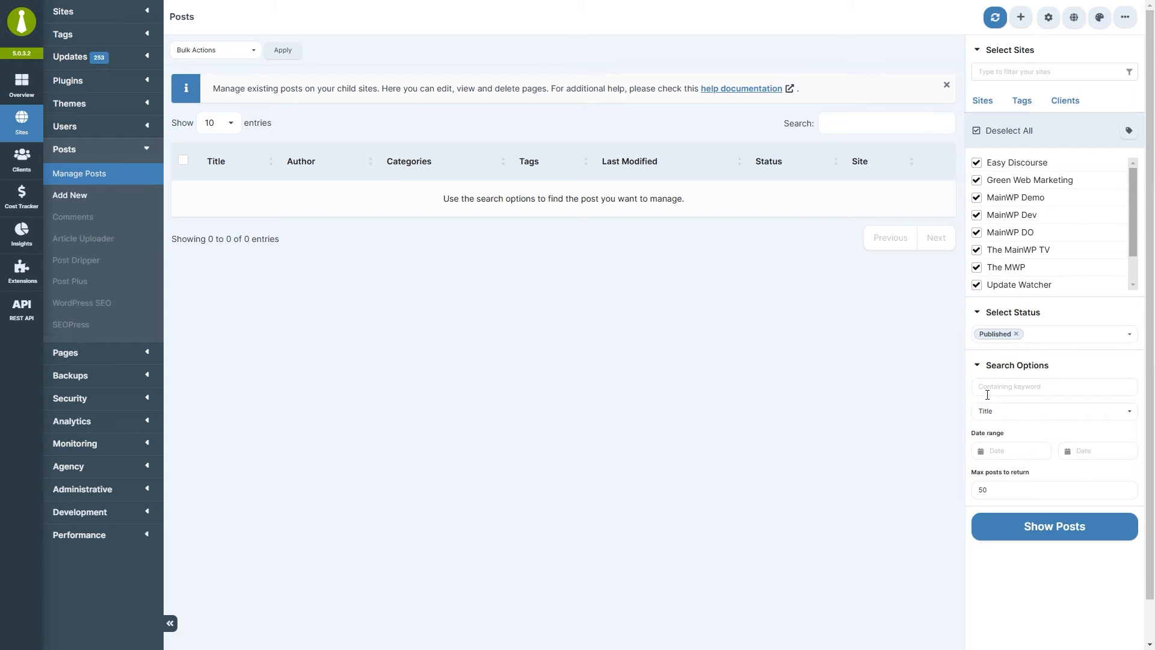
{"action": "left_click", "coordinate": [1027, 387]}
{"action": "left_click", "coordinate": [1023, 414]}
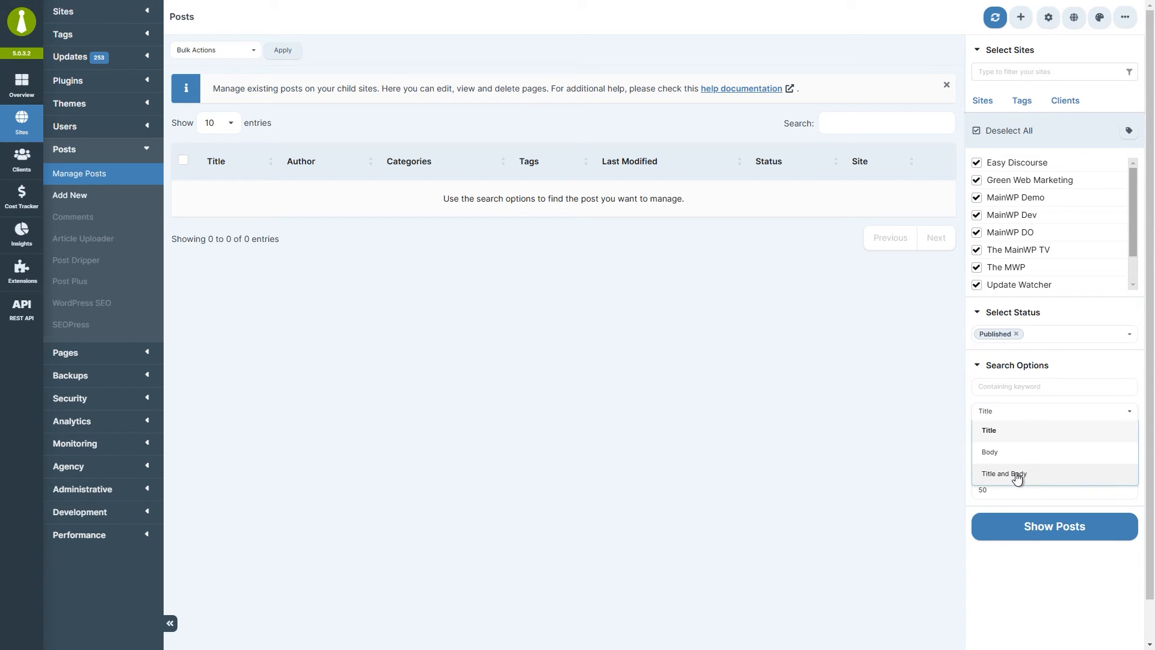
{"action": "left_click", "coordinate": [934, 472]}
Leave the date range and max posts unset, and list the 277 published posts.
{"action": "left_click", "coordinate": [1024, 451]}
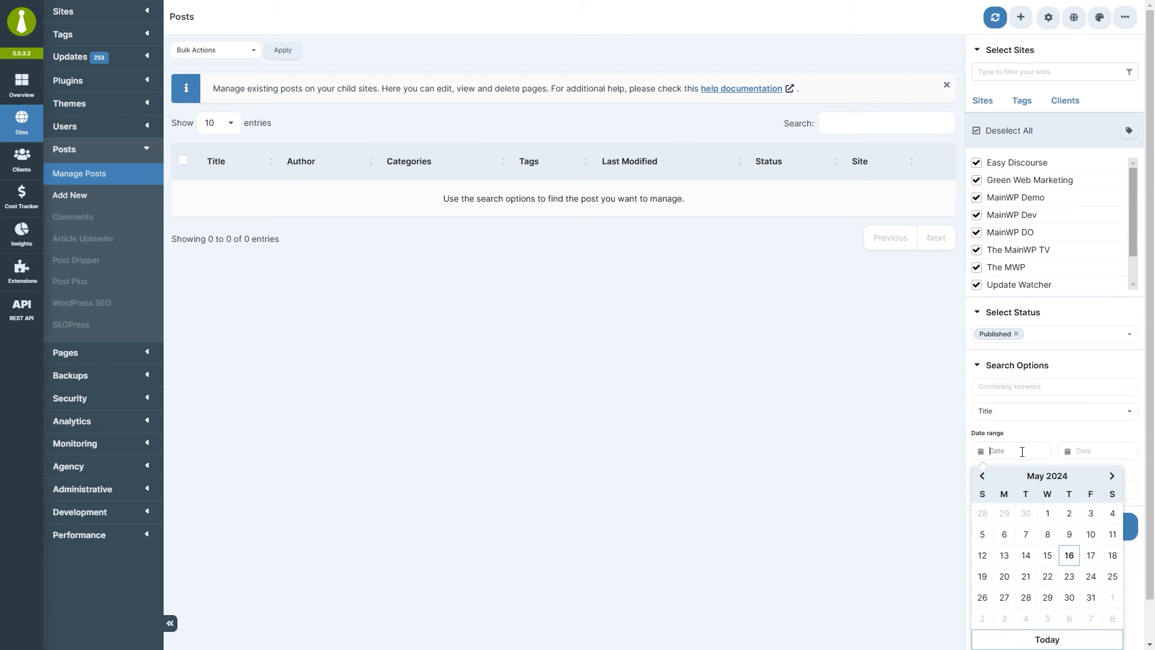
{"action": "left_click", "coordinate": [1096, 450]}
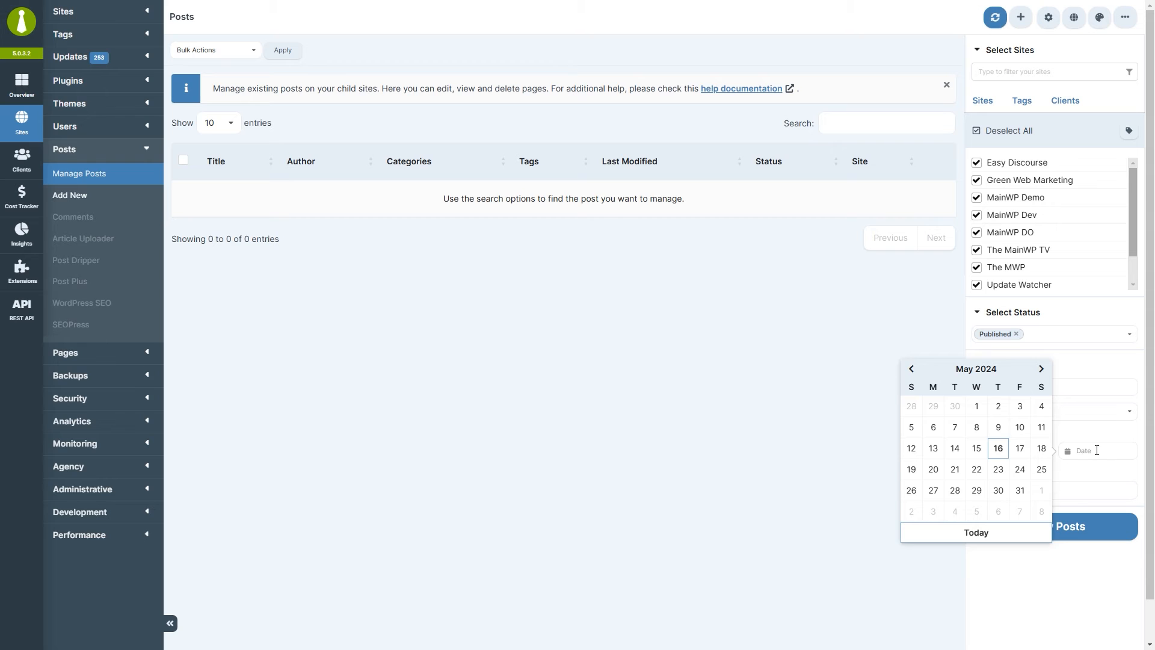
{"action": "left_click", "coordinate": [861, 450]}
{"action": "left_click", "coordinate": [1005, 489]}
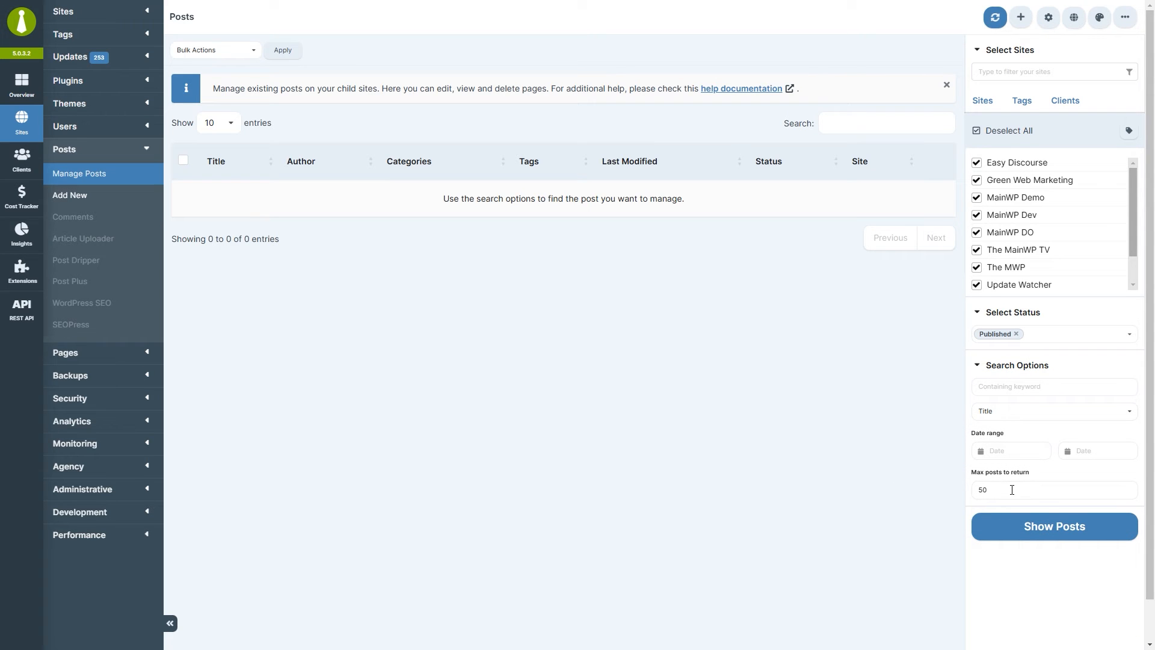
{"action": "left_click", "coordinate": [1054, 534]}
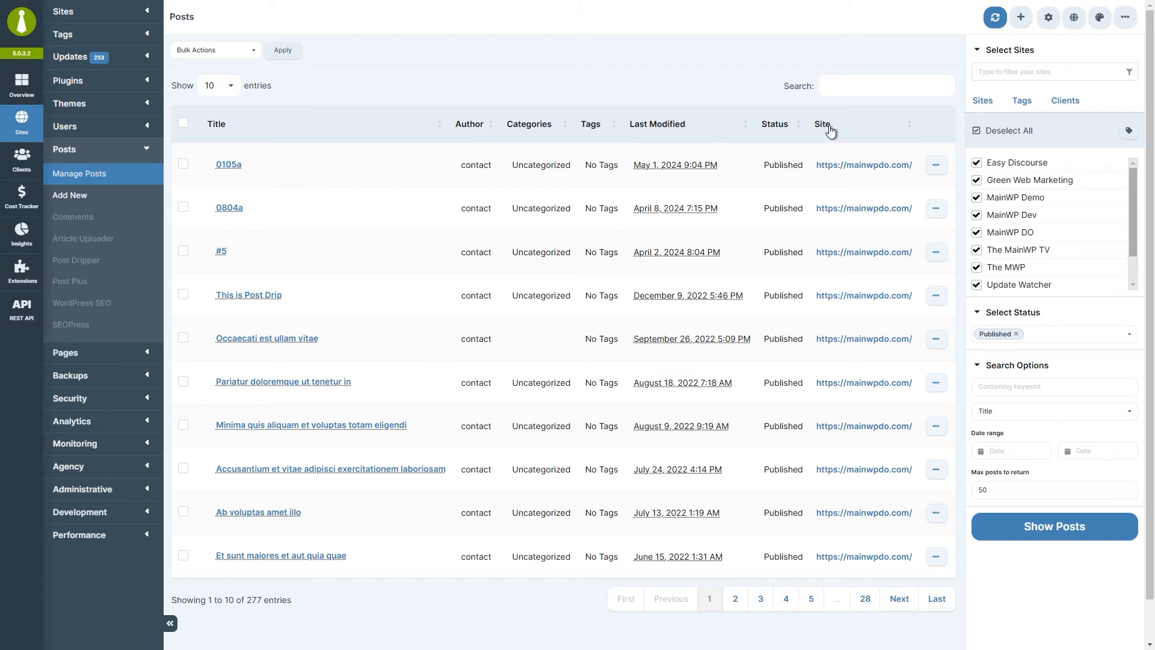
Check post 0105a's actions, then switch the status filter to Trash and list trashed posts.
{"action": "left_click", "coordinate": [938, 169]}
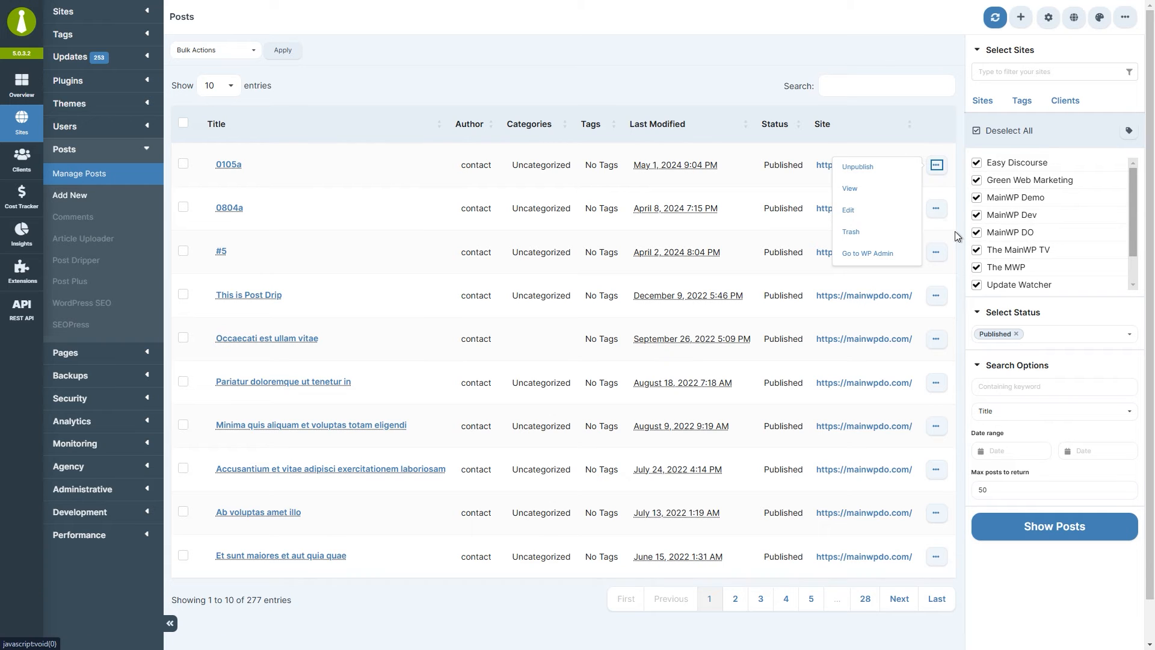
{"action": "left_click", "coordinate": [1017, 335]}
{"action": "left_click", "coordinate": [1023, 337]}
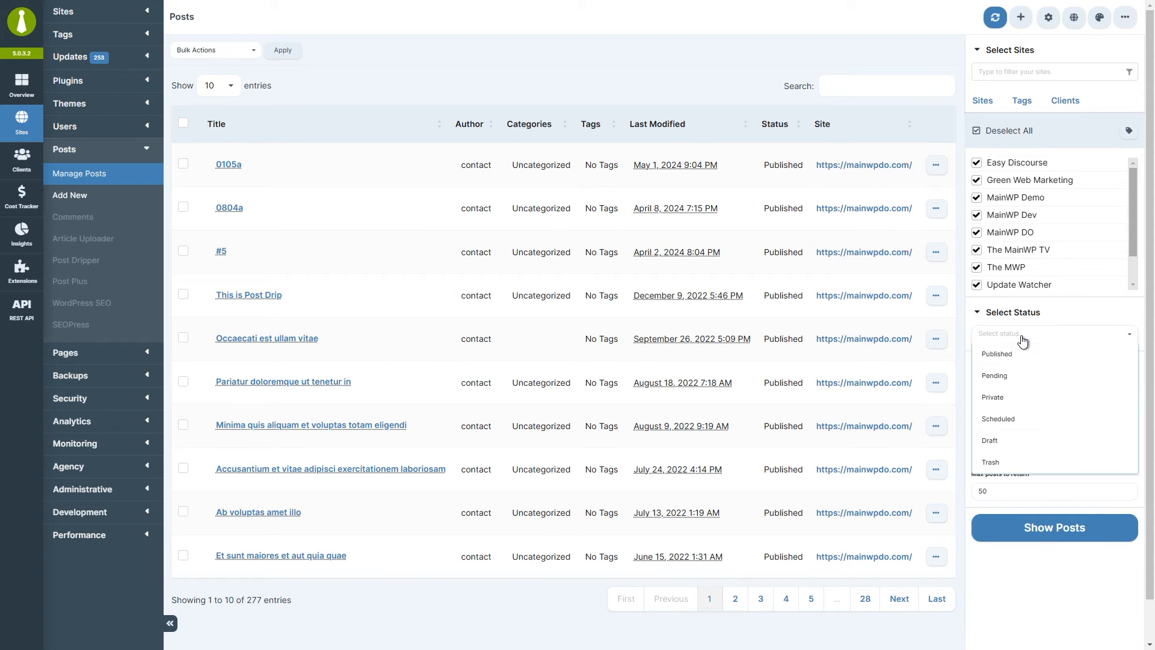
{"action": "left_click", "coordinate": [1025, 467]}
{"action": "left_click", "coordinate": [1046, 531]}
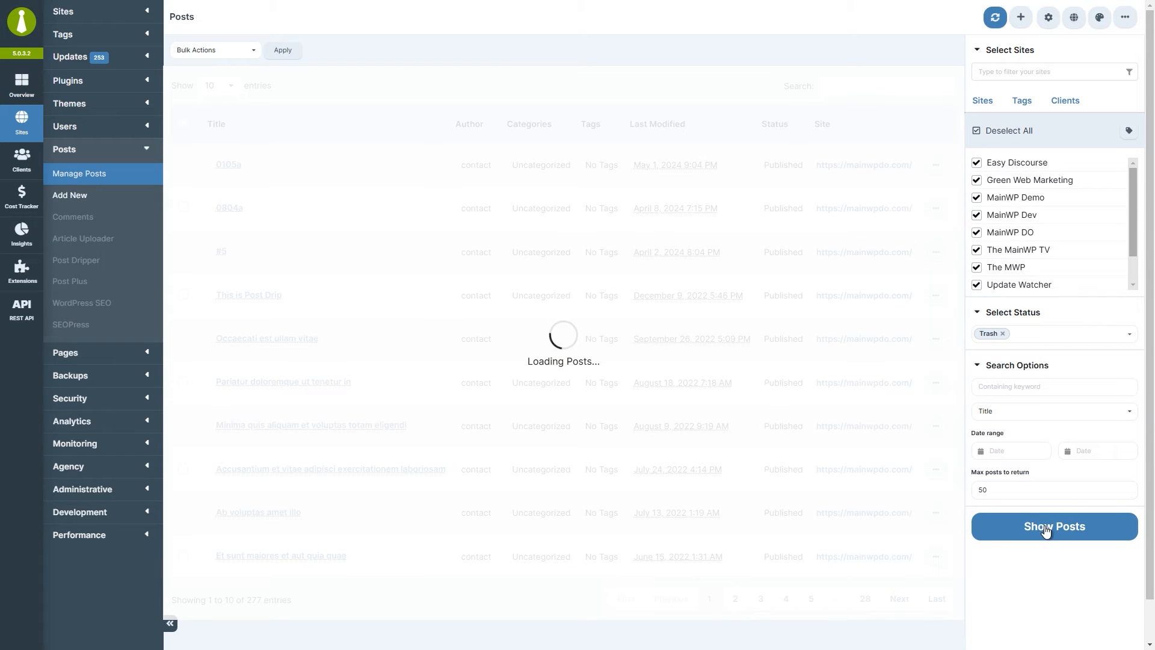
Return the filter to Published, reload posts, and view 'Pariatur doloremque ut tenetur in' on its site.
{"action": "left_click", "coordinate": [934, 168]}
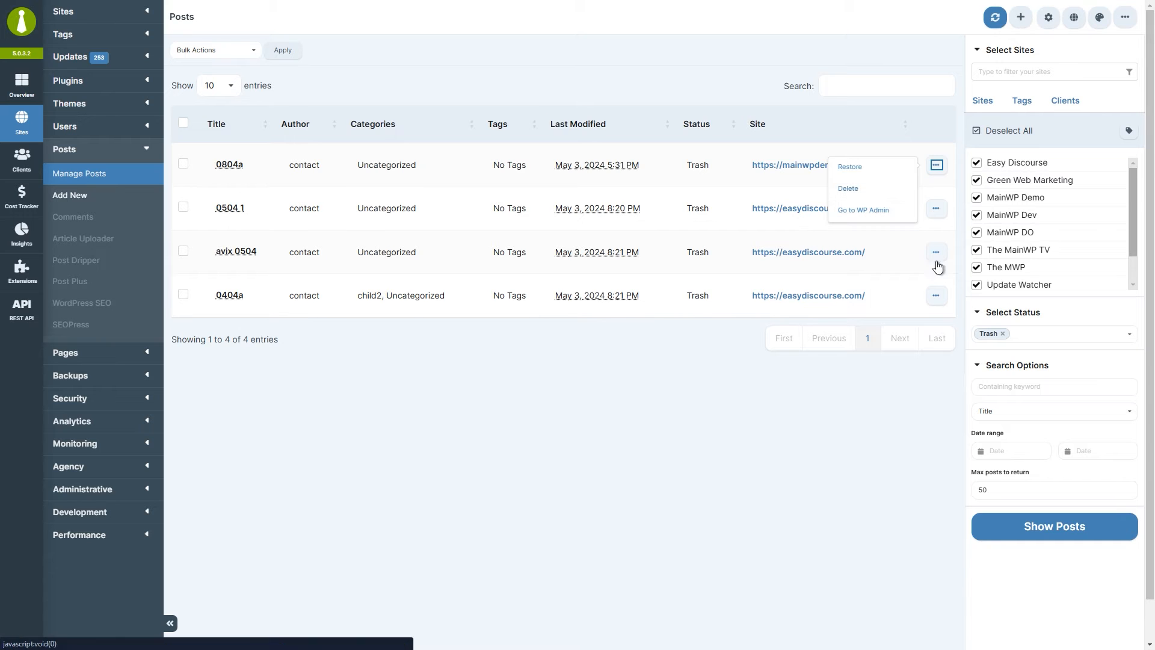
{"action": "left_click", "coordinate": [1004, 334]}
{"action": "left_click", "coordinate": [1009, 356]}
{"action": "left_click", "coordinate": [1023, 540]}
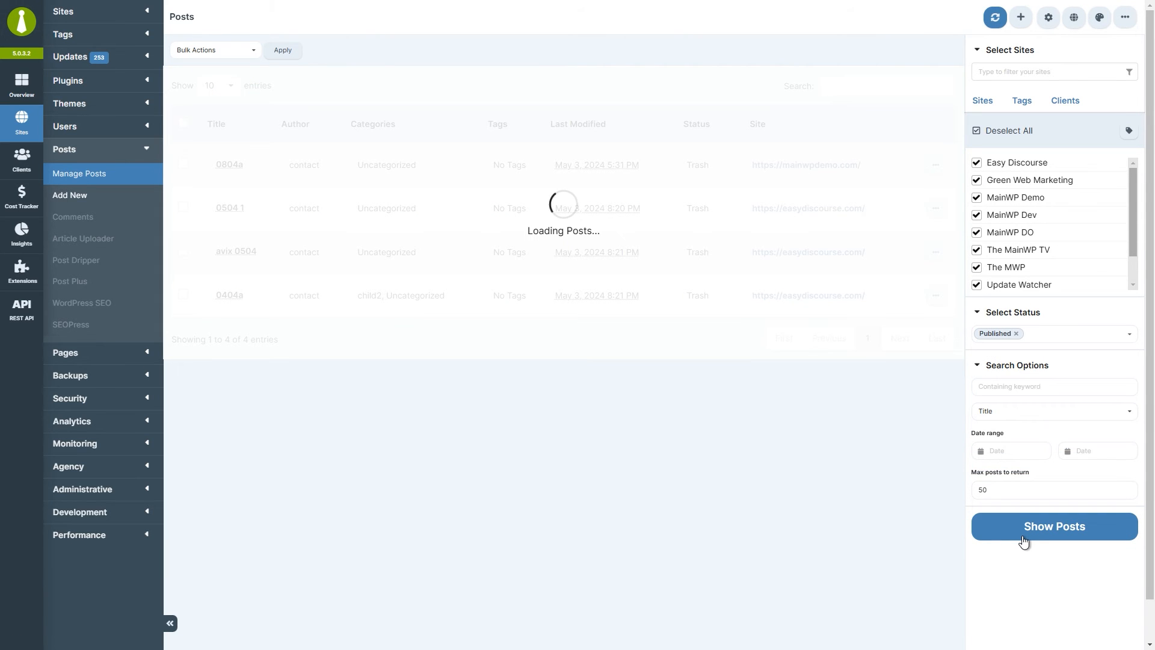
{"action": "left_click", "coordinate": [937, 383]}
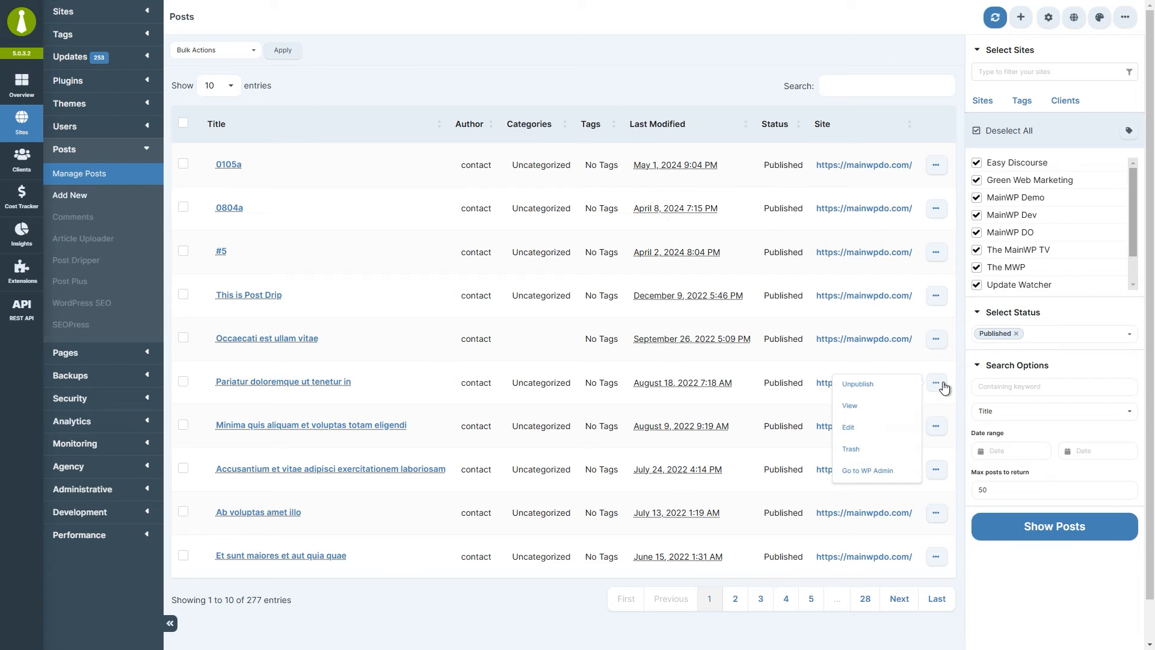
{"action": "left_click", "coordinate": [884, 408]}
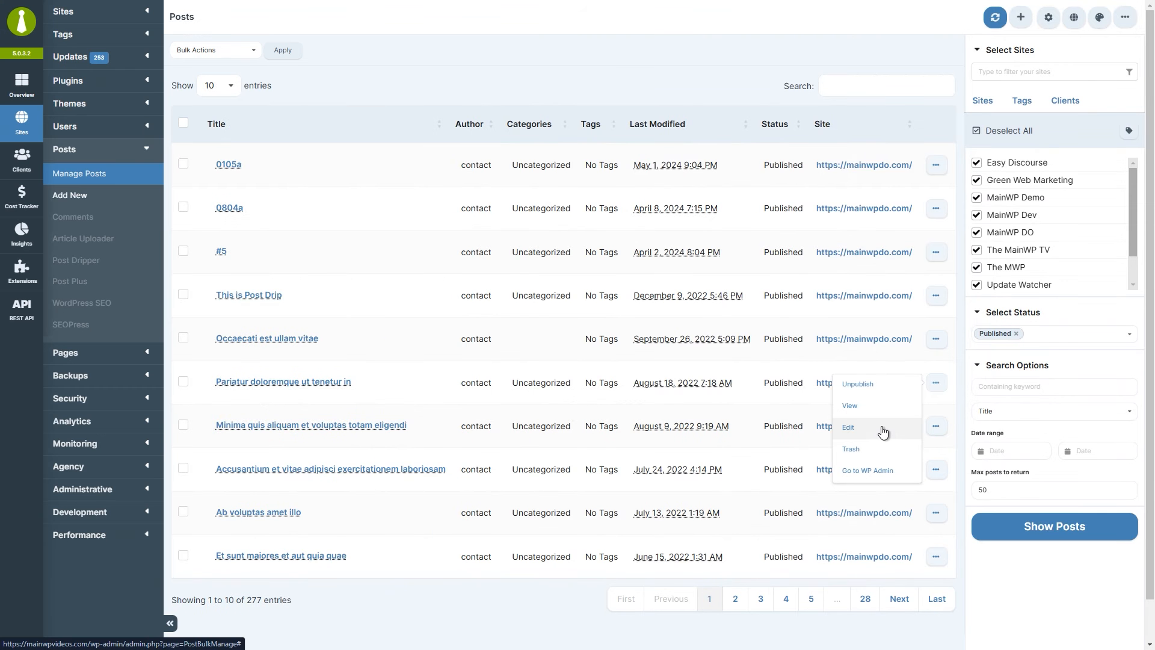
Open 'Pariatur doloremque ut tenetur in' for editing, then jump to its child site's WP Admin.
{"action": "left_click", "coordinate": [882, 427]}
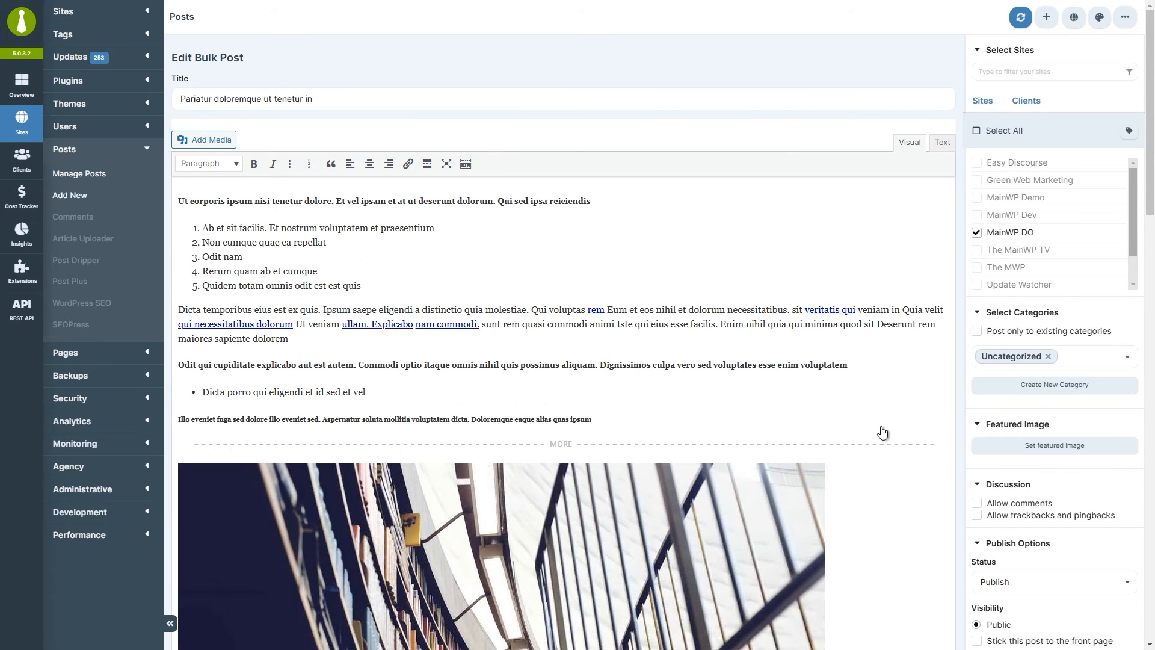
{"action": "left_click_drag", "start_coordinate": [1149, 198], "coordinate": [1136, 268]}
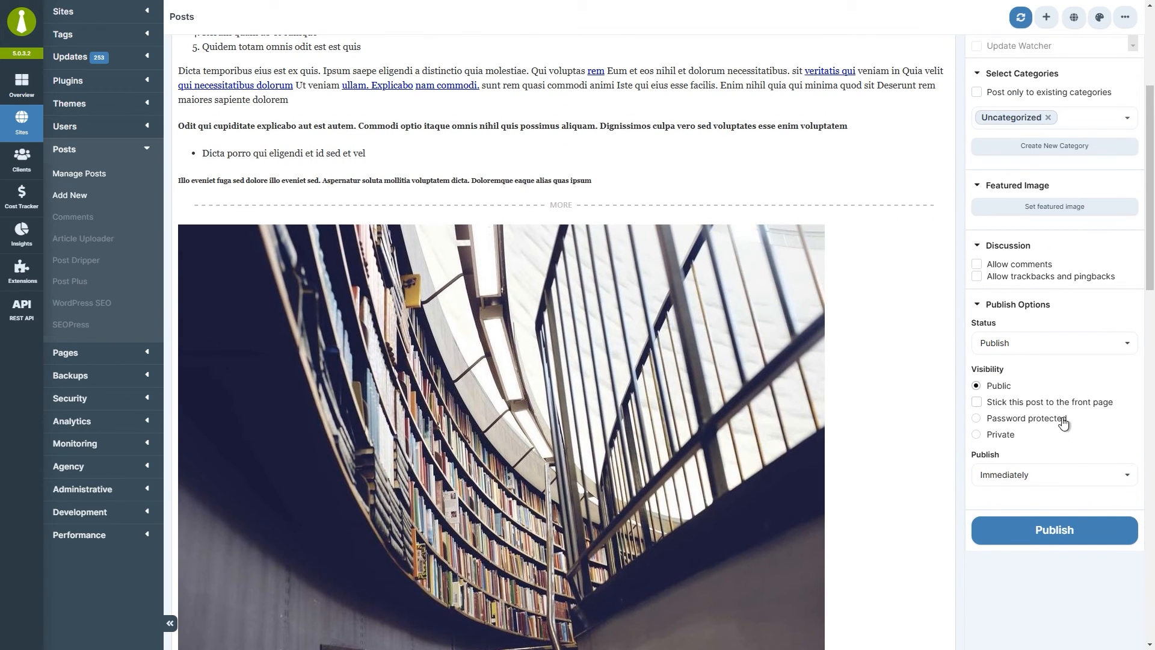
{"action": "left_click", "coordinate": [1057, 527]}
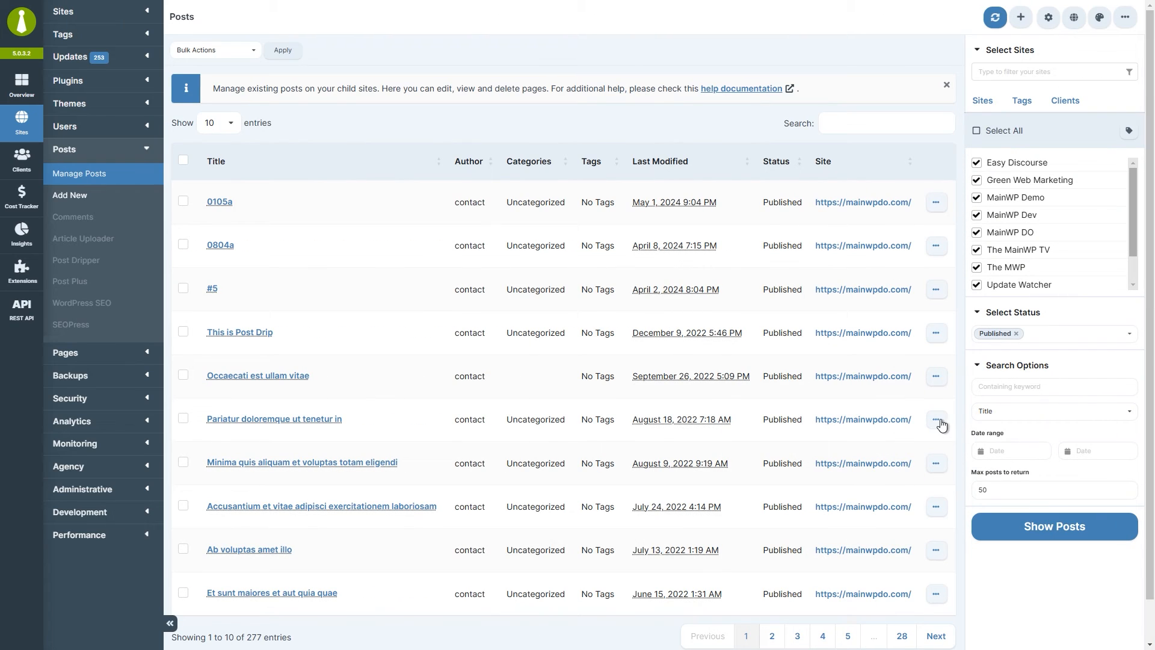
{"action": "left_click", "coordinate": [937, 421]}
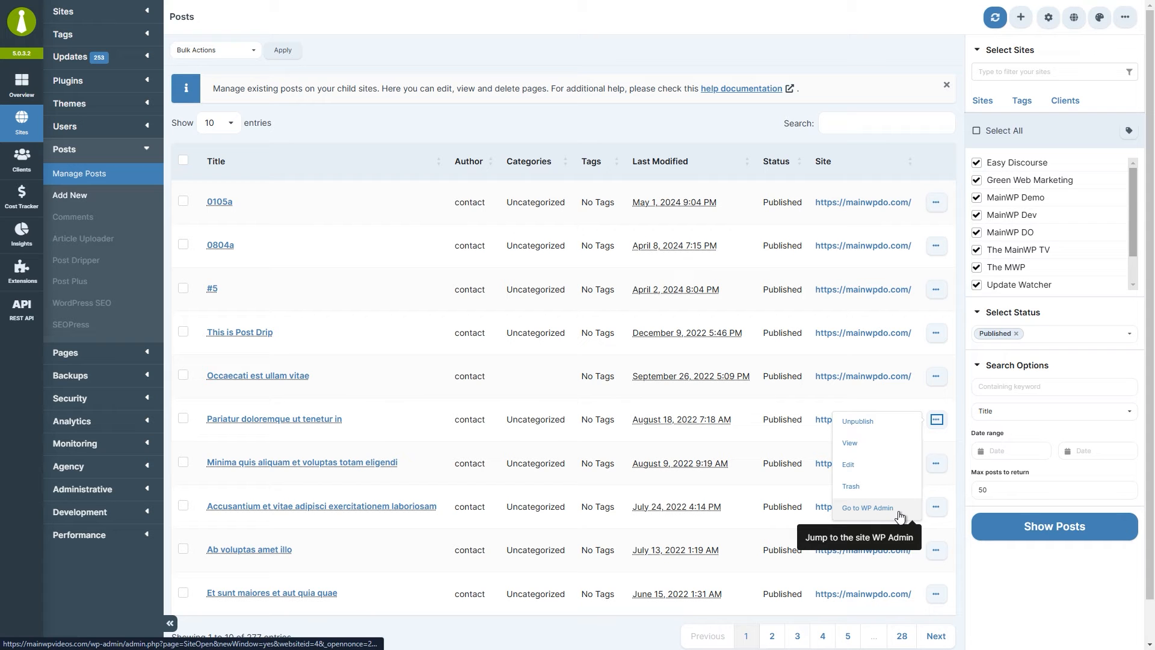
{"action": "left_click", "coordinate": [869, 508]}
Tick posts 0105a and 0804a and step through the Bulk Actions list.
{"action": "left_click", "coordinate": [330, 132]}
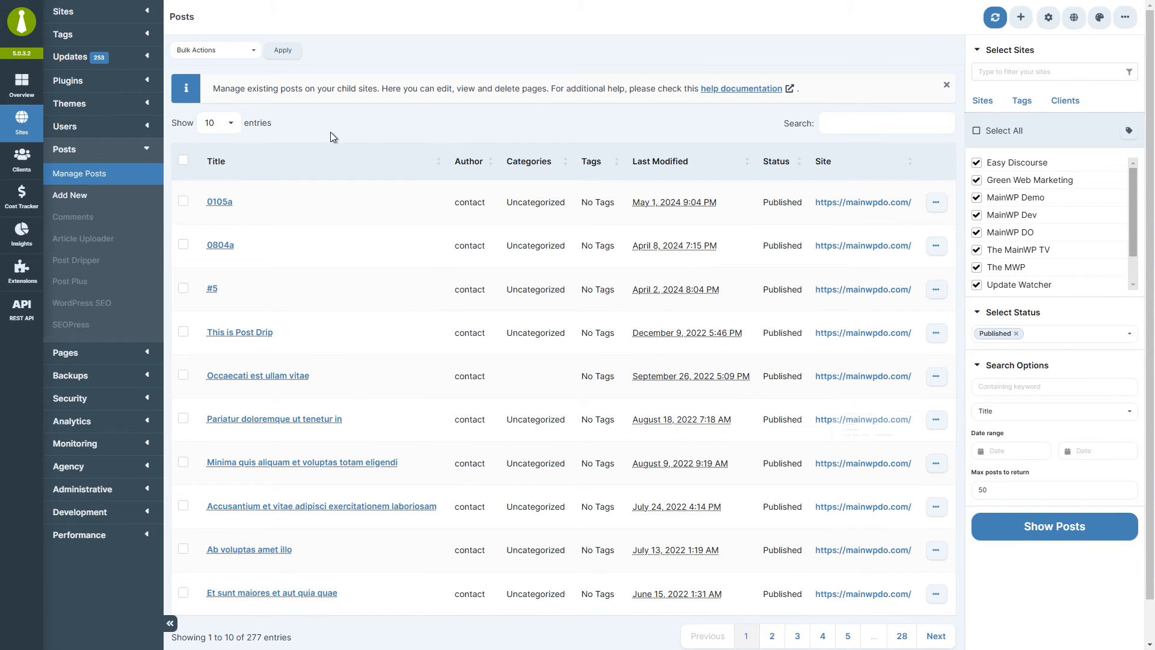
{"action": "left_click", "coordinate": [183, 201]}
{"action": "left_click", "coordinate": [183, 245]}
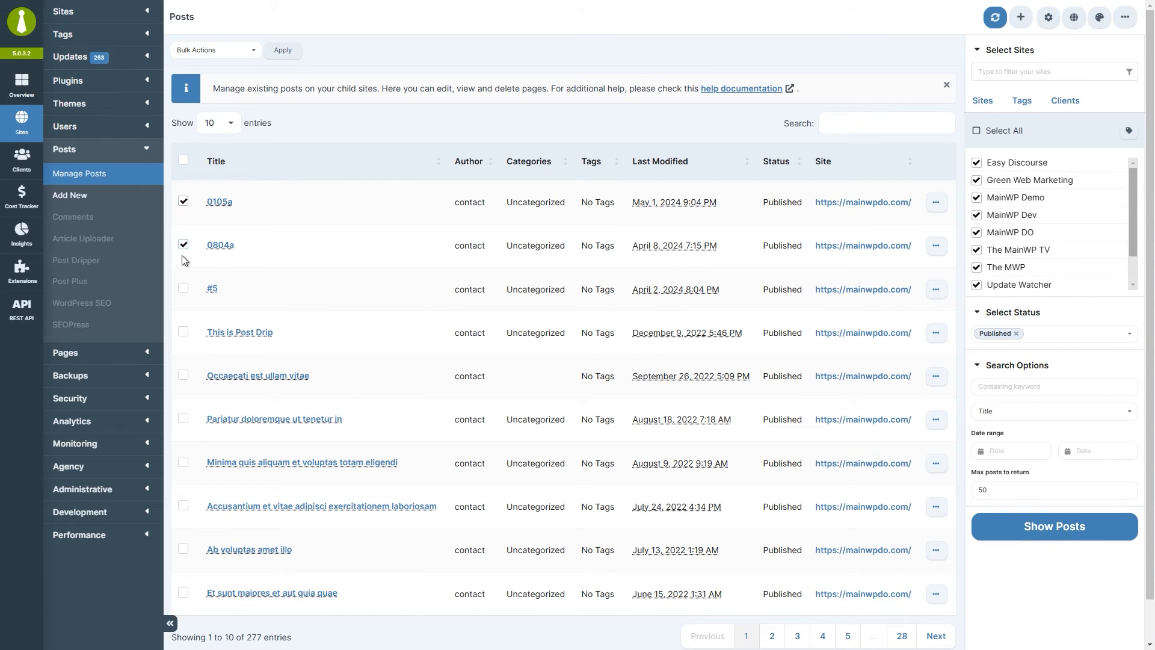
{"action": "left_click", "coordinate": [239, 53]}
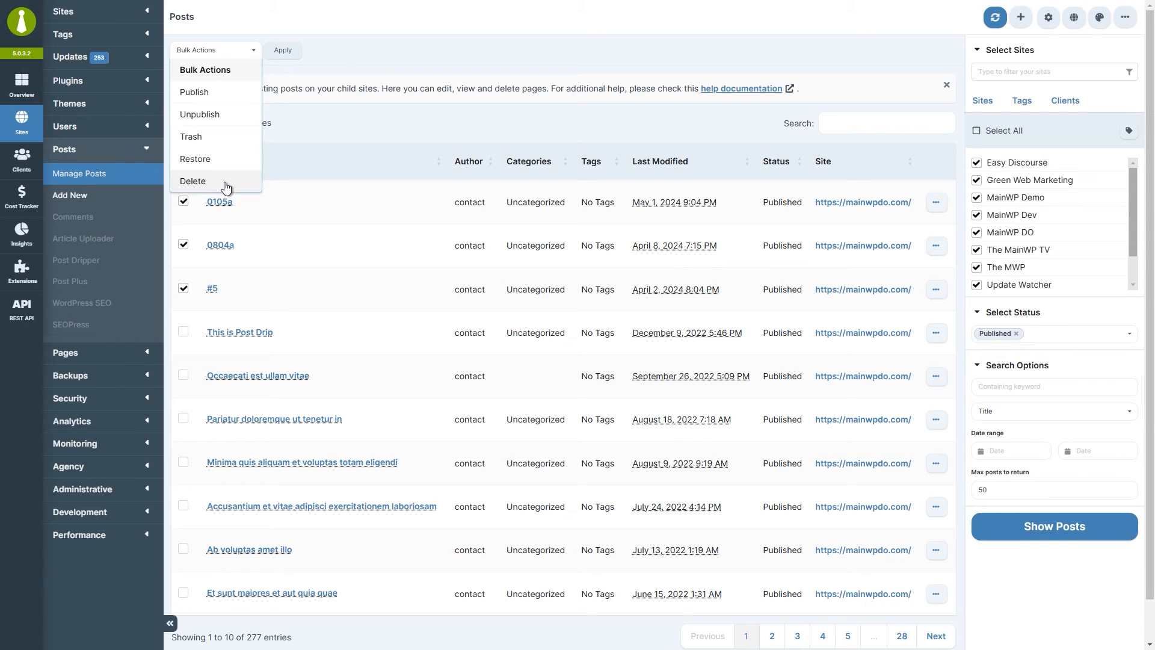
{"action": "key", "text": "Down"}
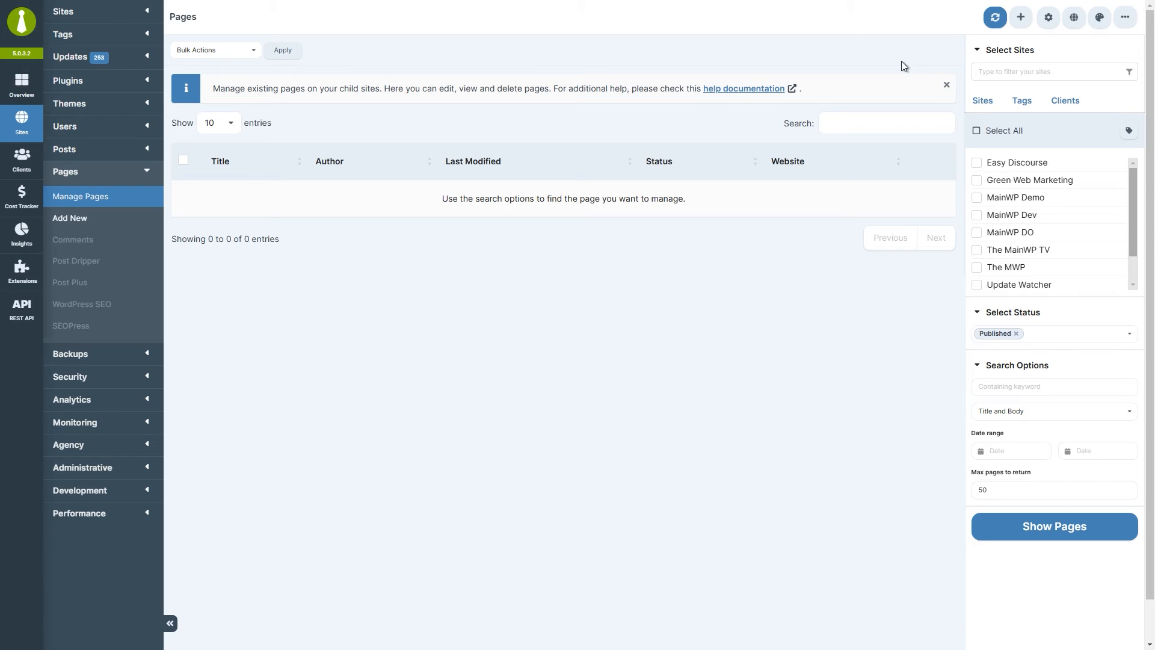
Browse the Tags and Clients views, then select every child site on the Sites tab.
{"action": "left_click", "coordinate": [1021, 103]}
{"action": "left_click", "coordinate": [1061, 104]}
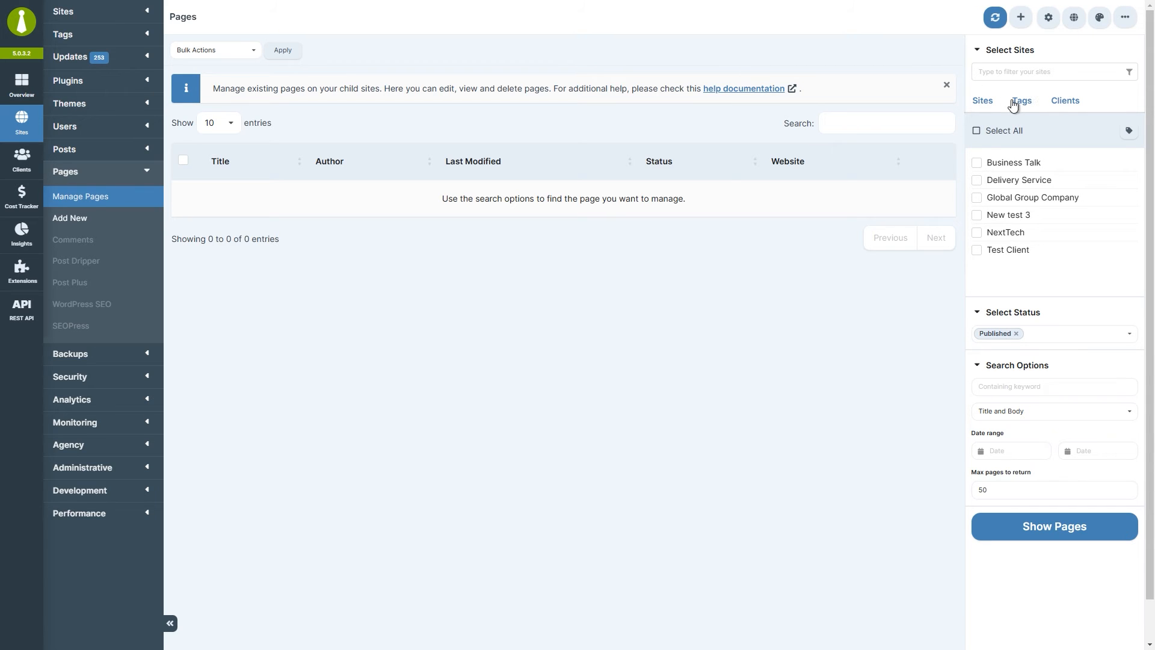
{"action": "left_click", "coordinate": [983, 101]}
{"action": "left_click", "coordinate": [976, 130]}
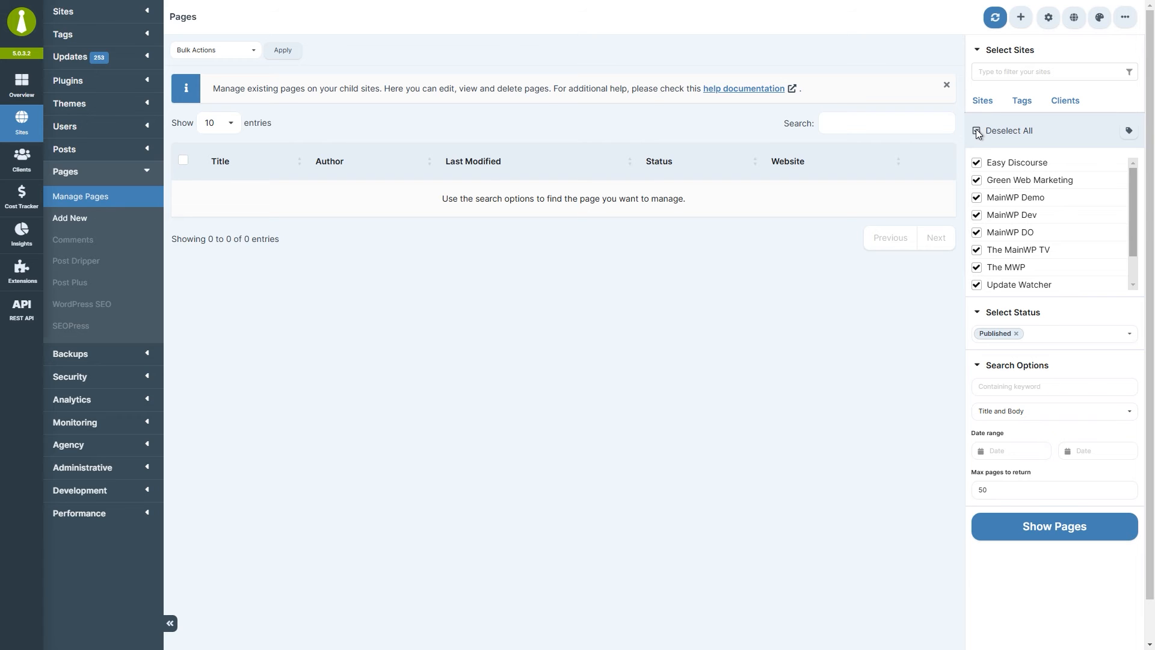
Keep status Published with no keywords or dates, and list the 259 published pages.
{"action": "left_click", "coordinate": [1119, 334]}
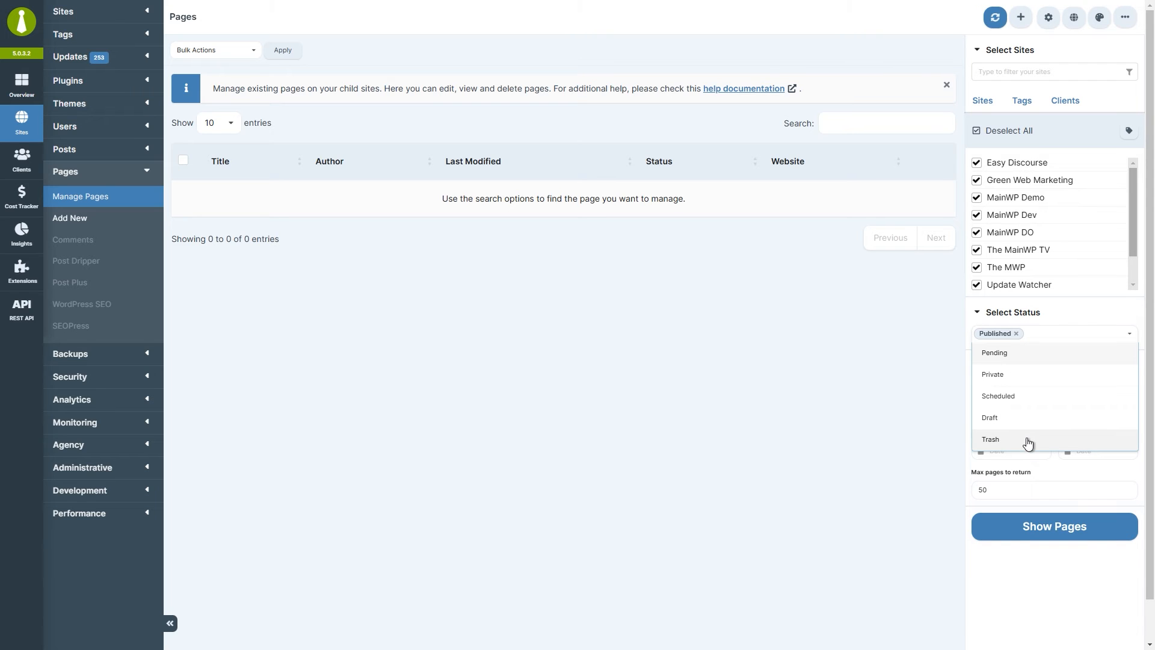
{"action": "left_click", "coordinate": [948, 340]}
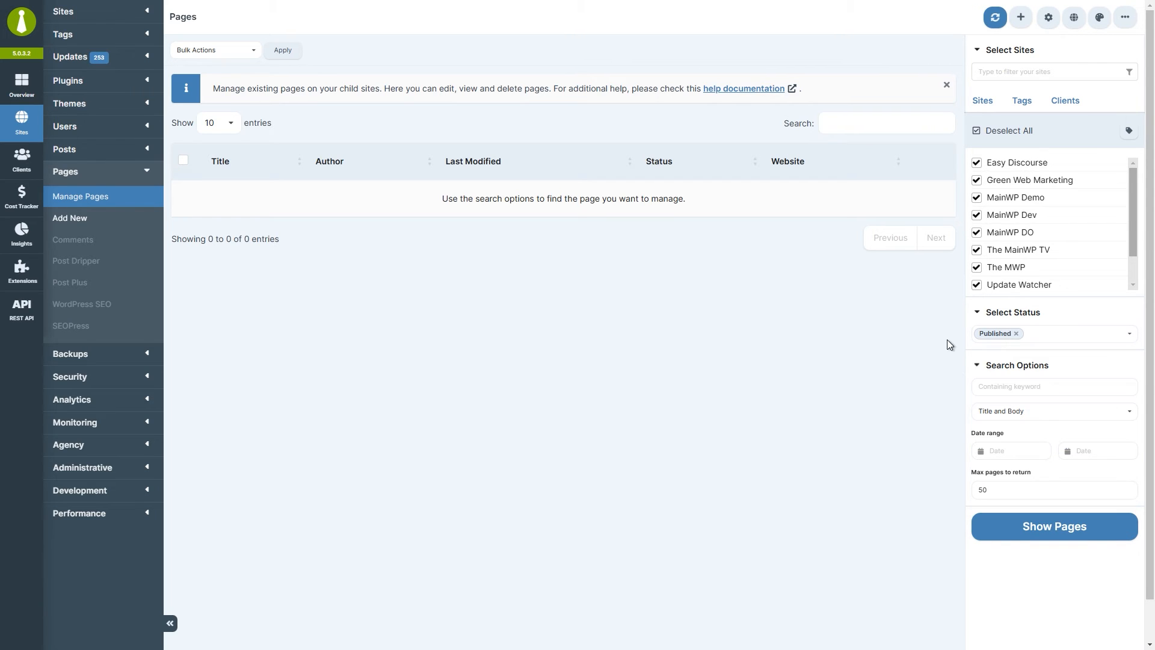
{"action": "left_click", "coordinate": [1031, 388]}
{"action": "left_click", "coordinate": [1032, 416]}
{"action": "left_click", "coordinate": [1029, 453]}
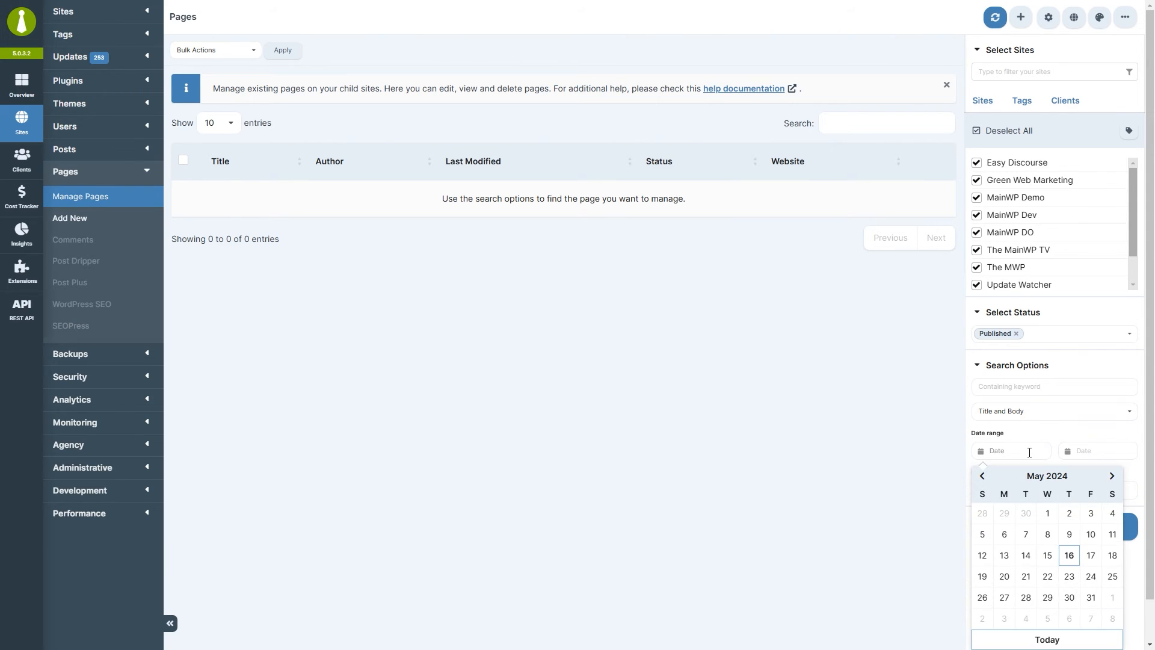
{"action": "key", "text": "Tab"}
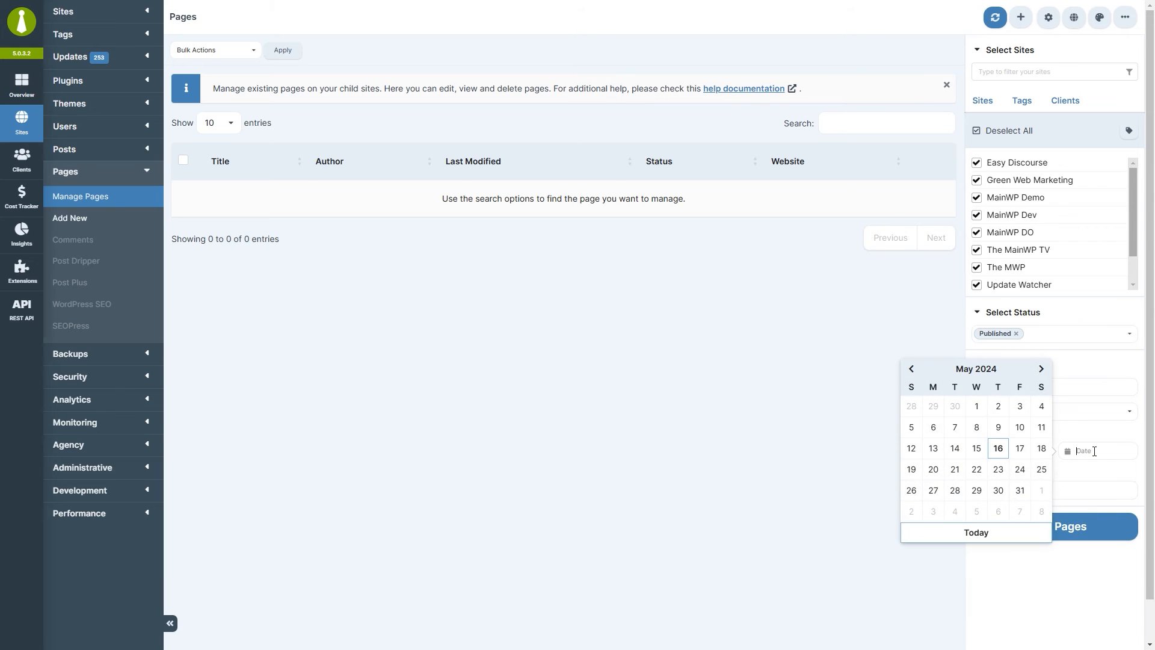
{"action": "left_click", "coordinate": [1048, 585]}
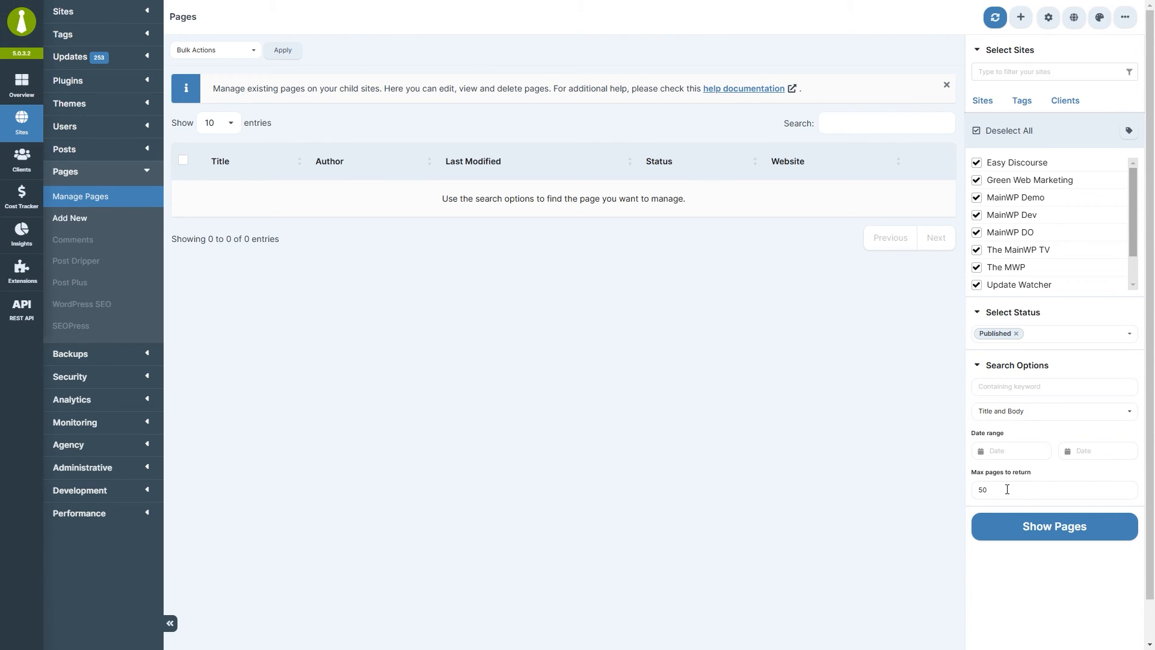
{"action": "left_click", "coordinate": [1008, 528]}
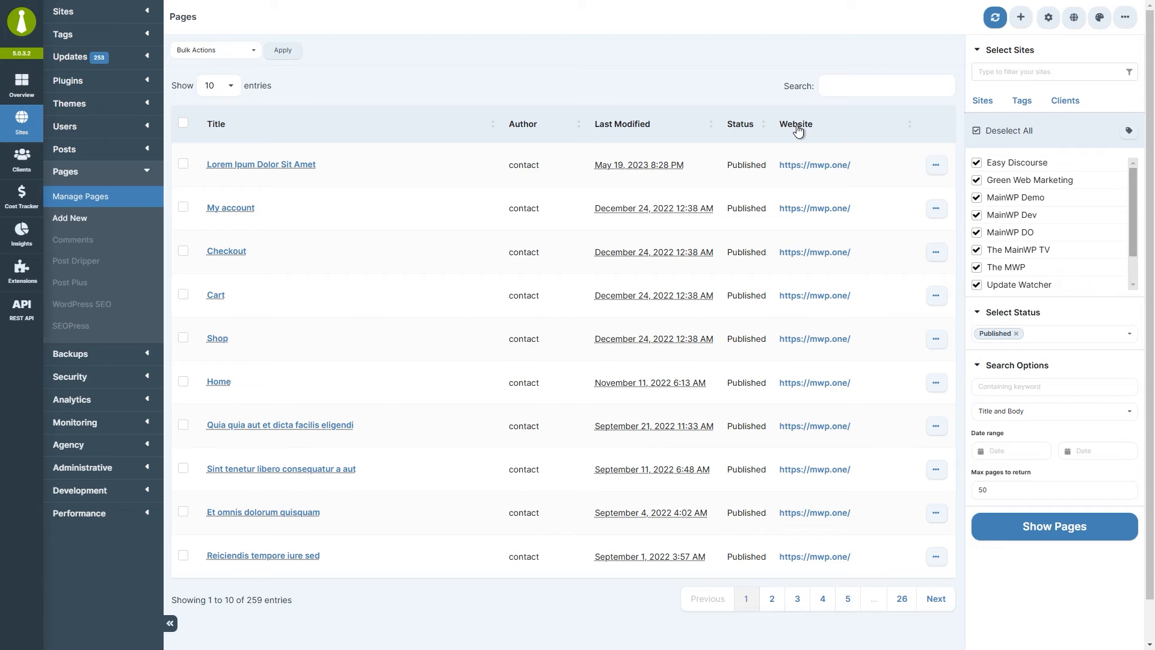
Check the first page's actions, then switch the status filter to Trash and list trashed pages.
{"action": "left_click", "coordinate": [937, 168]}
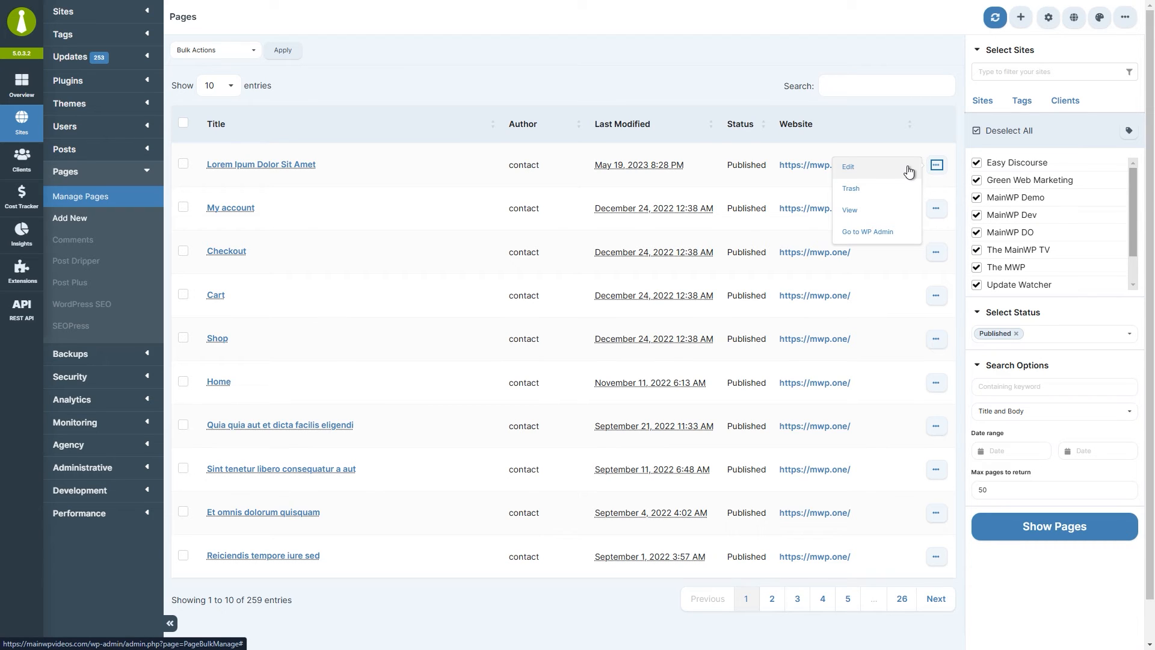
{"action": "left_click", "coordinate": [1016, 335]}
{"action": "left_click", "coordinate": [1016, 337]}
{"action": "left_click", "coordinate": [1014, 464]}
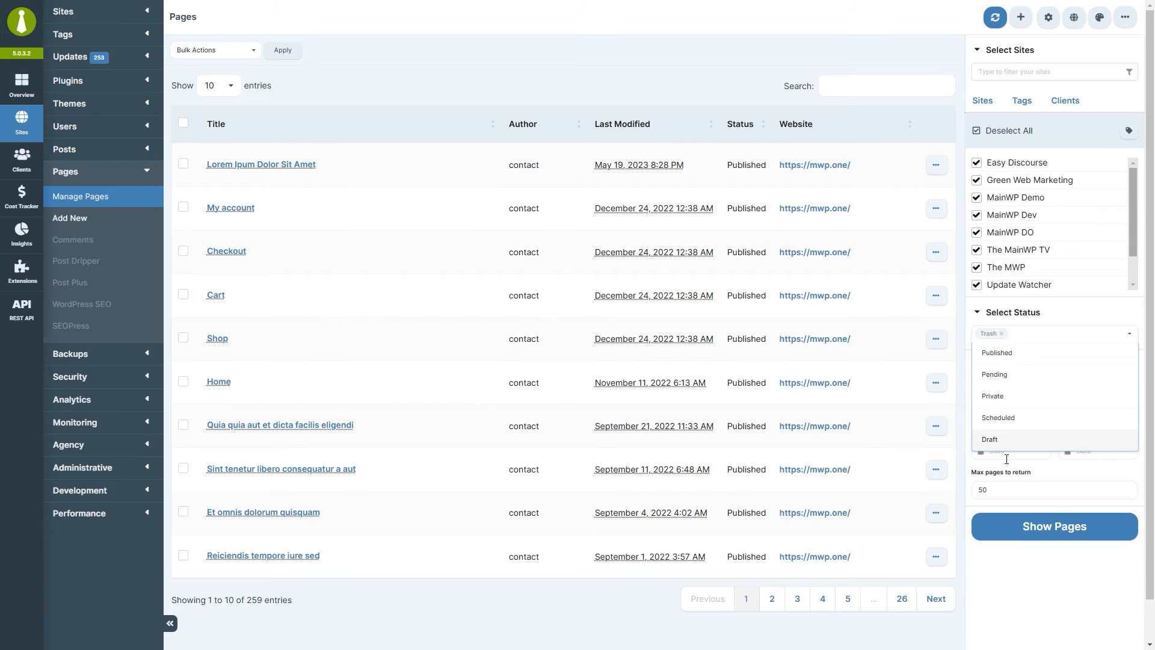
{"action": "left_click", "coordinate": [1052, 536]}
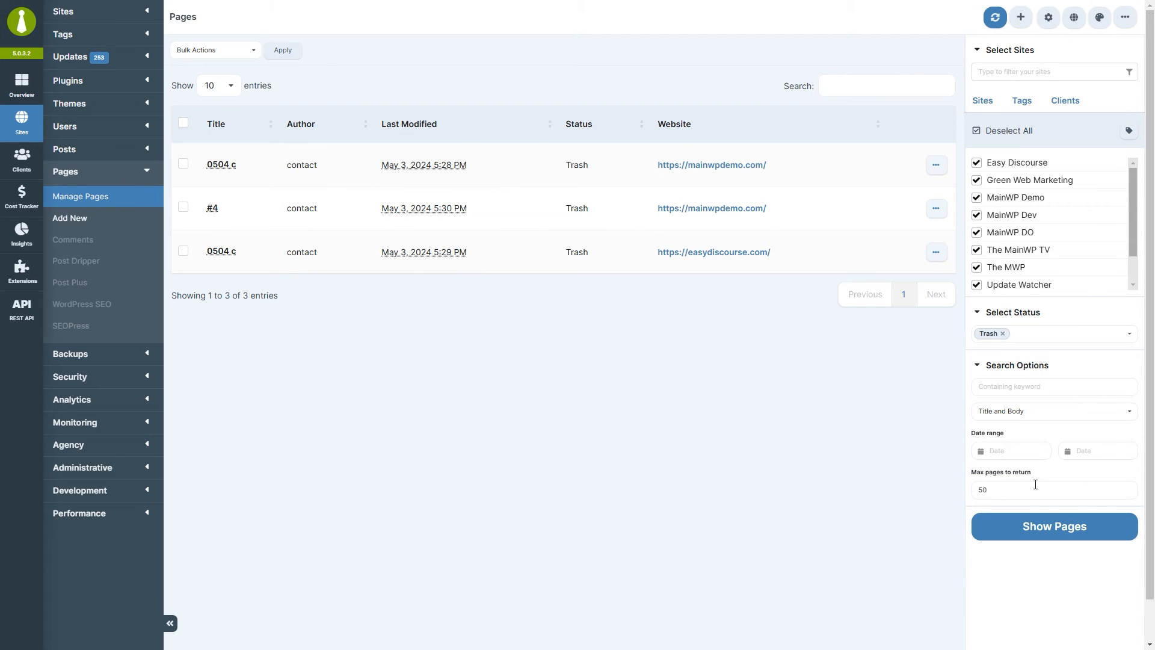
Return the filter to Published, reload pages, and edit 'Lorem Ipum Dolor Sit Amet'.
{"action": "left_click", "coordinate": [936, 165]}
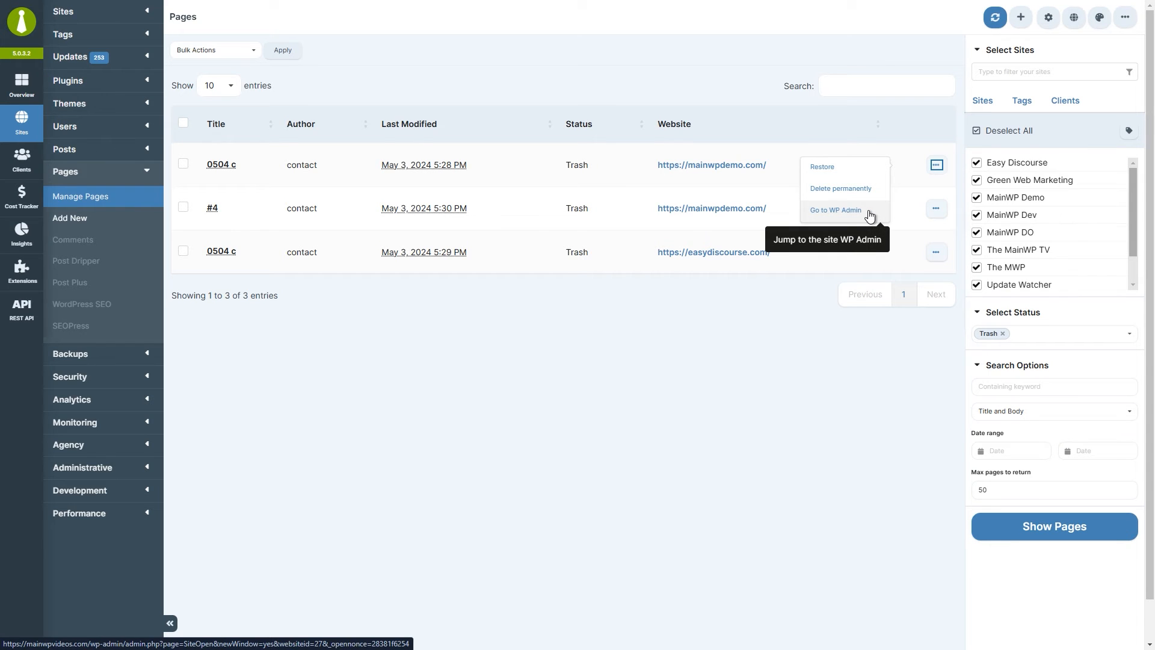
{"action": "left_click", "coordinate": [1003, 334]}
{"action": "left_click", "coordinate": [1004, 340]}
{"action": "left_click", "coordinate": [1012, 359]}
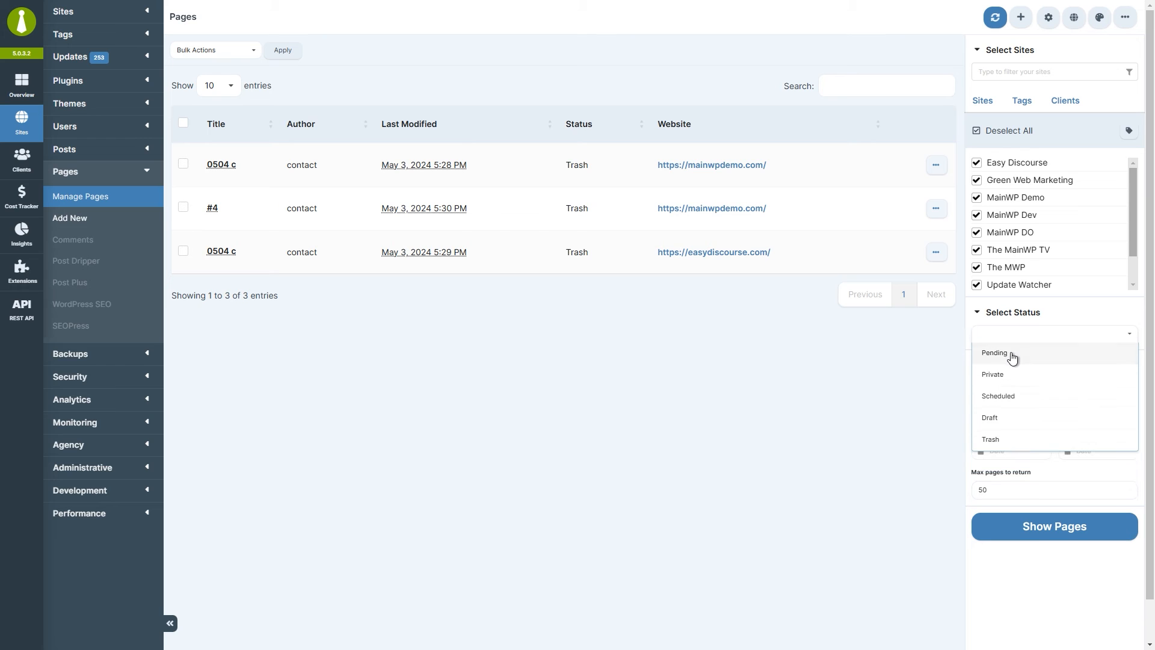
{"action": "left_click", "coordinate": [1032, 531]}
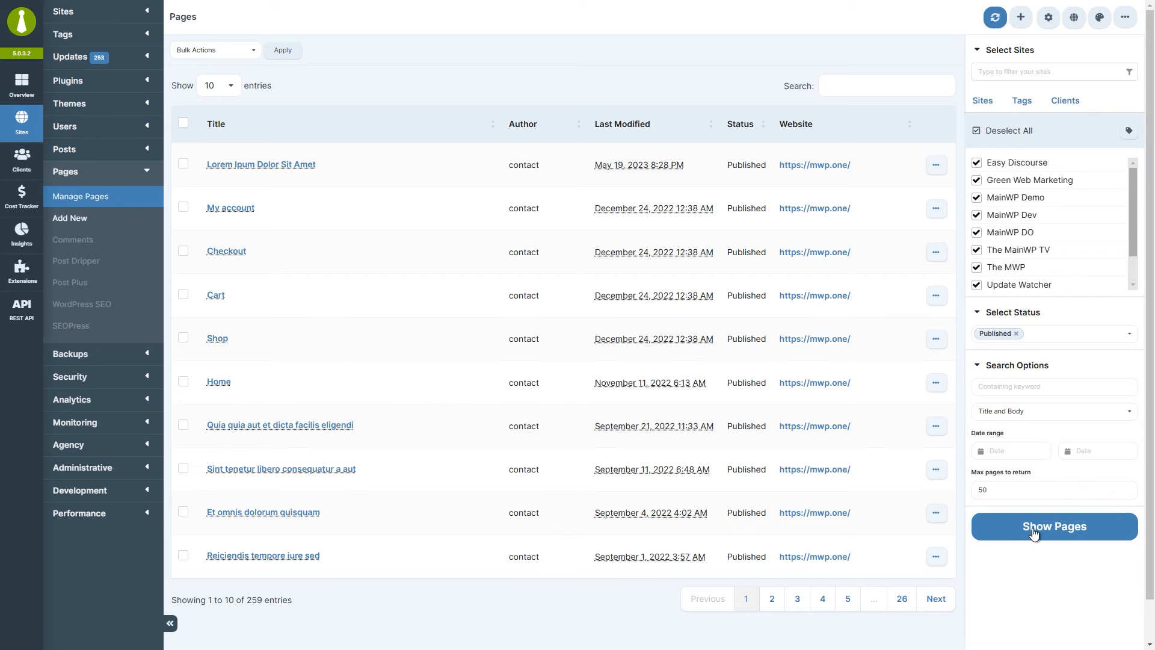
{"action": "left_click", "coordinate": [937, 167]}
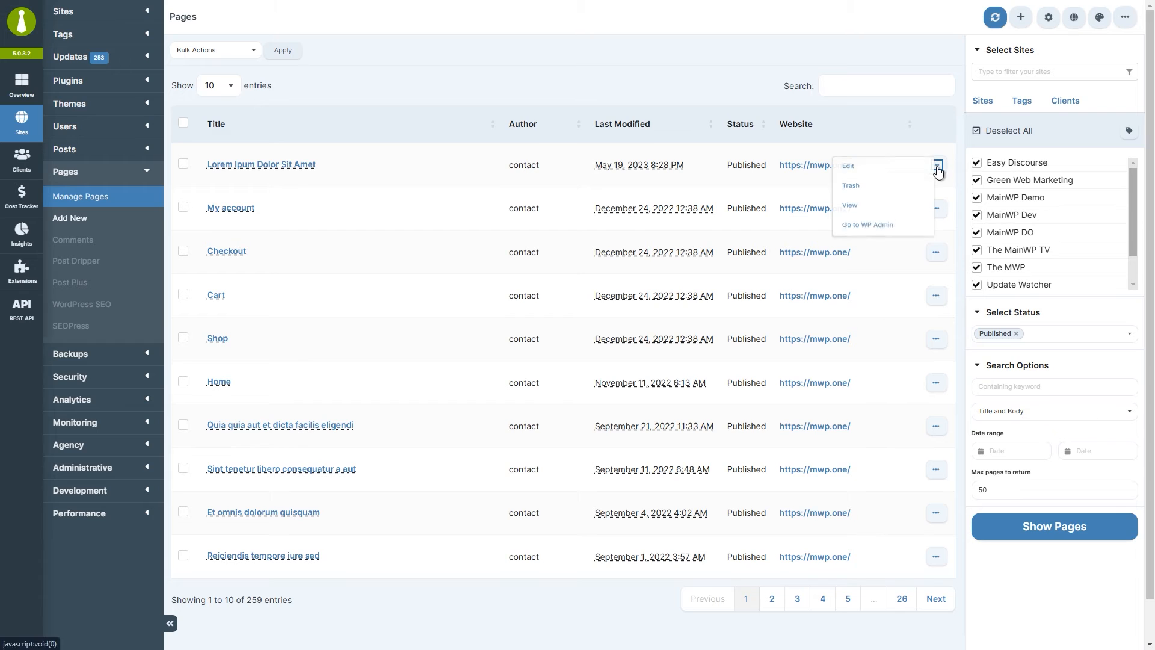
{"action": "left_click", "coordinate": [901, 171]}
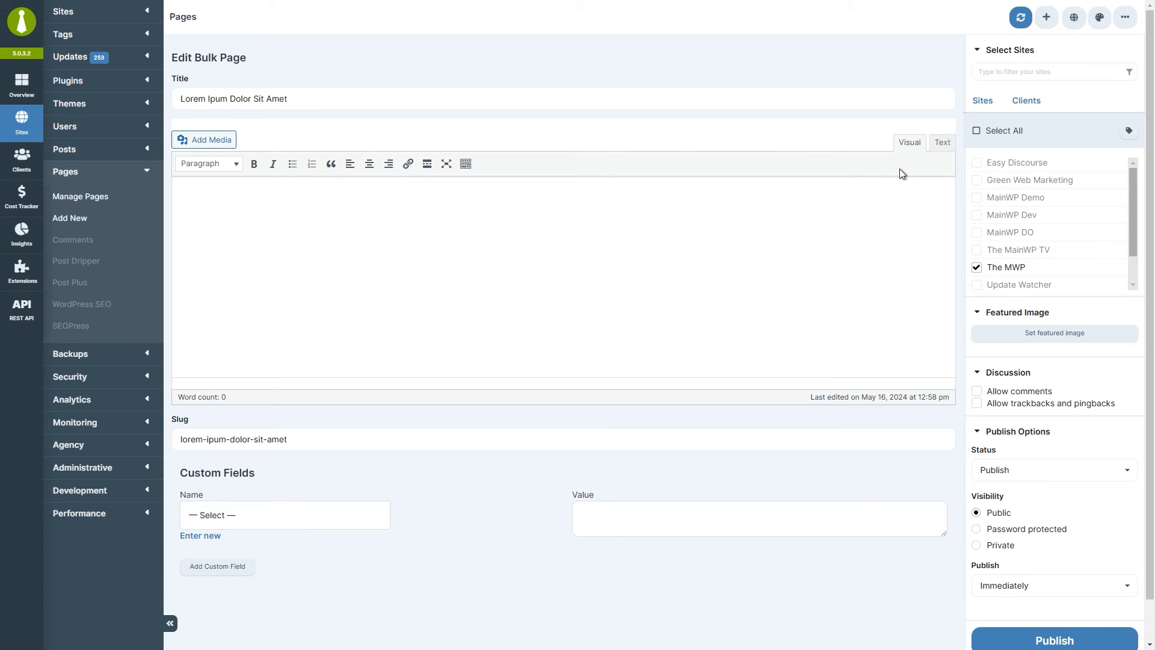
View 'Lorem Ipum Dolor Sit Amet' on the live site, then jump to its site's WP Admin.
{"action": "mouse_move", "coordinate": [1150, 174]}
{"action": "left_mouse_down"}
{"action": "mouse_move", "coordinate": [1149, 221]}
{"action": "mouse_move", "coordinate": [1148, 175]}
{"action": "left_mouse_up"}
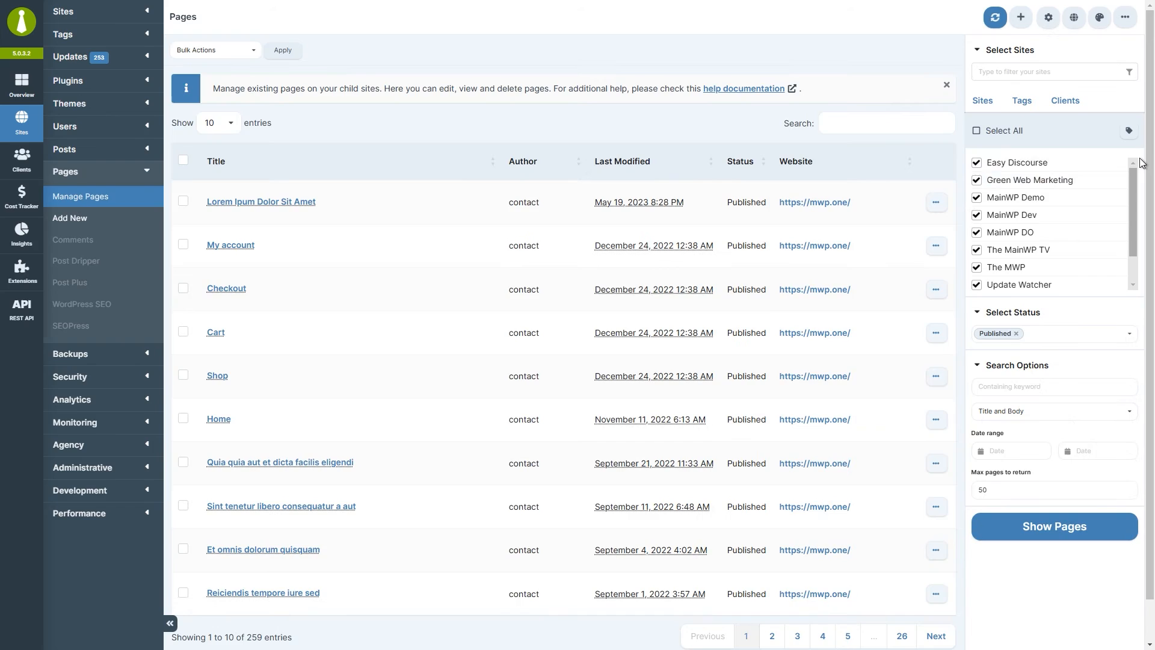
{"action": "left_click", "coordinate": [937, 202]}
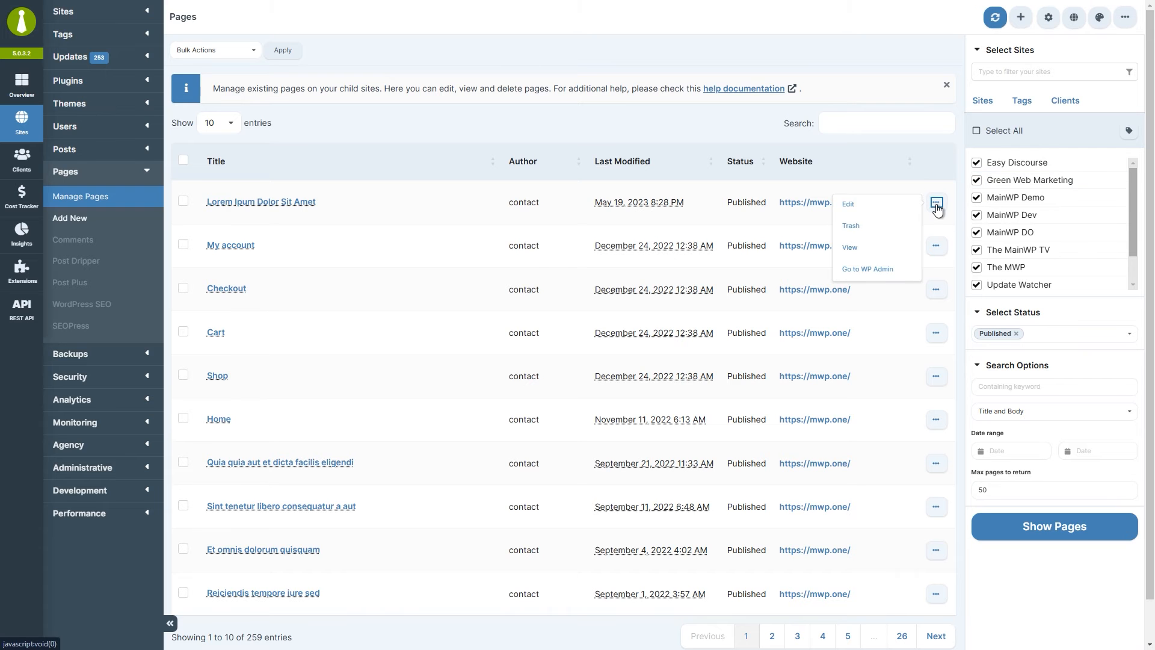
{"action": "left_click", "coordinate": [907, 255]}
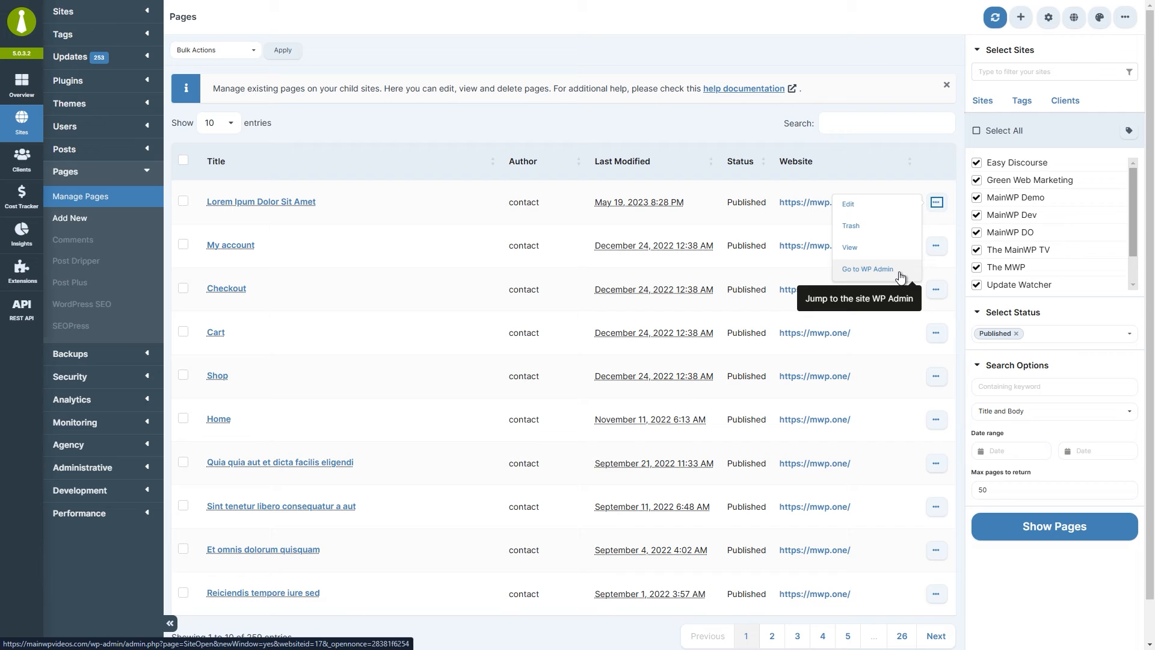
{"action": "left_click", "coordinate": [900, 276]}
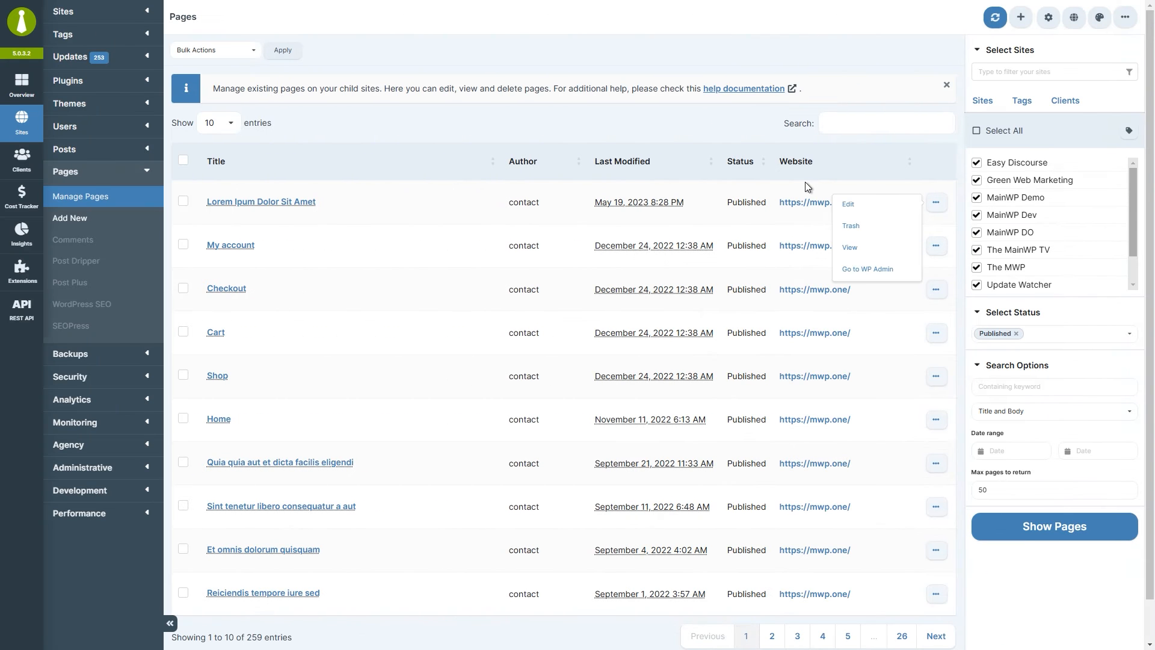
{"action": "left_click", "coordinate": [753, 125]}
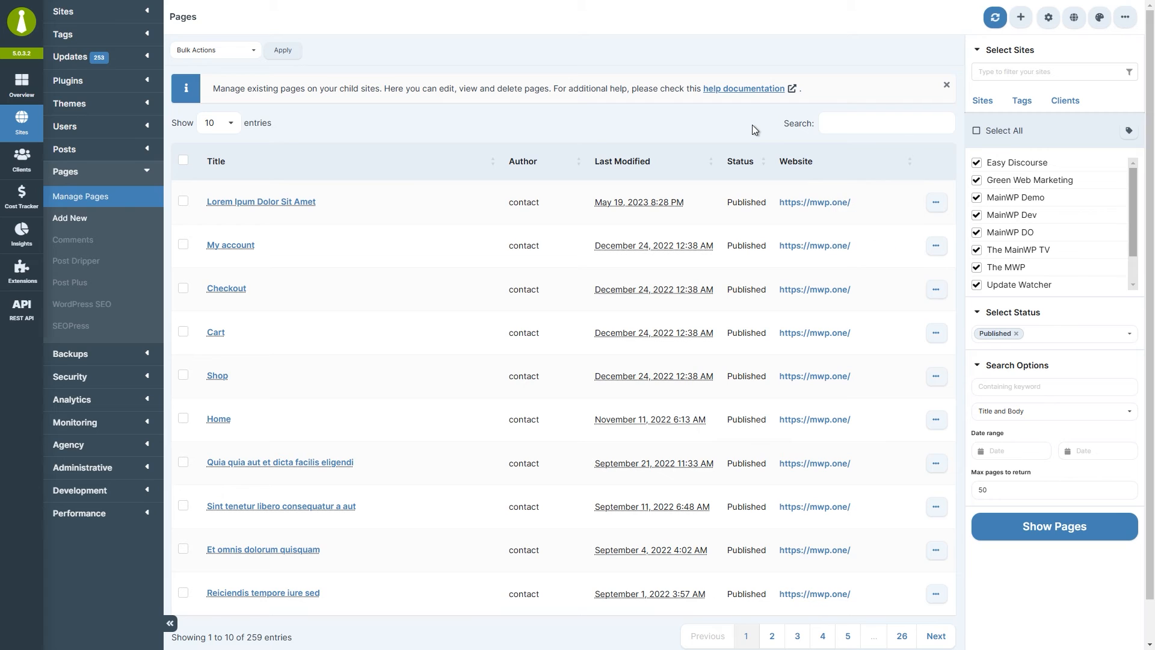
Tick Lorem Ipum Dolor Sit Amet, My account and Checkout, and open Bulk Actions.
{"action": "left_click", "coordinate": [184, 200]}
{"action": "left_click", "coordinate": [183, 245]}
{"action": "left_click", "coordinate": [184, 288]}
{"action": "left_click", "coordinate": [224, 53]}
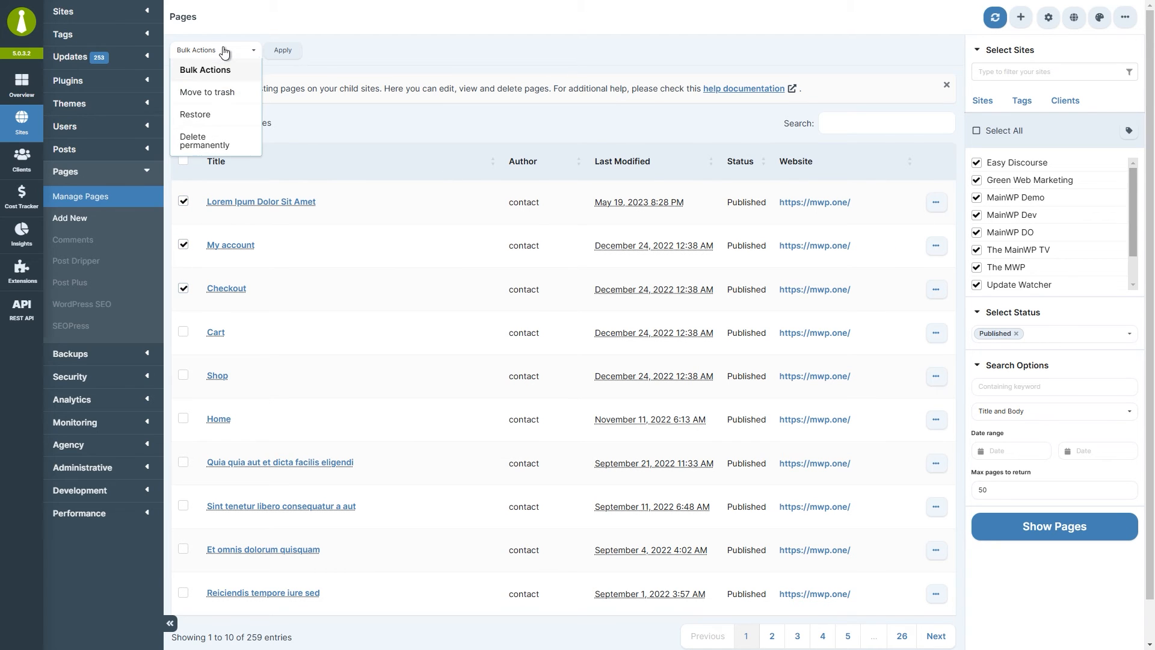
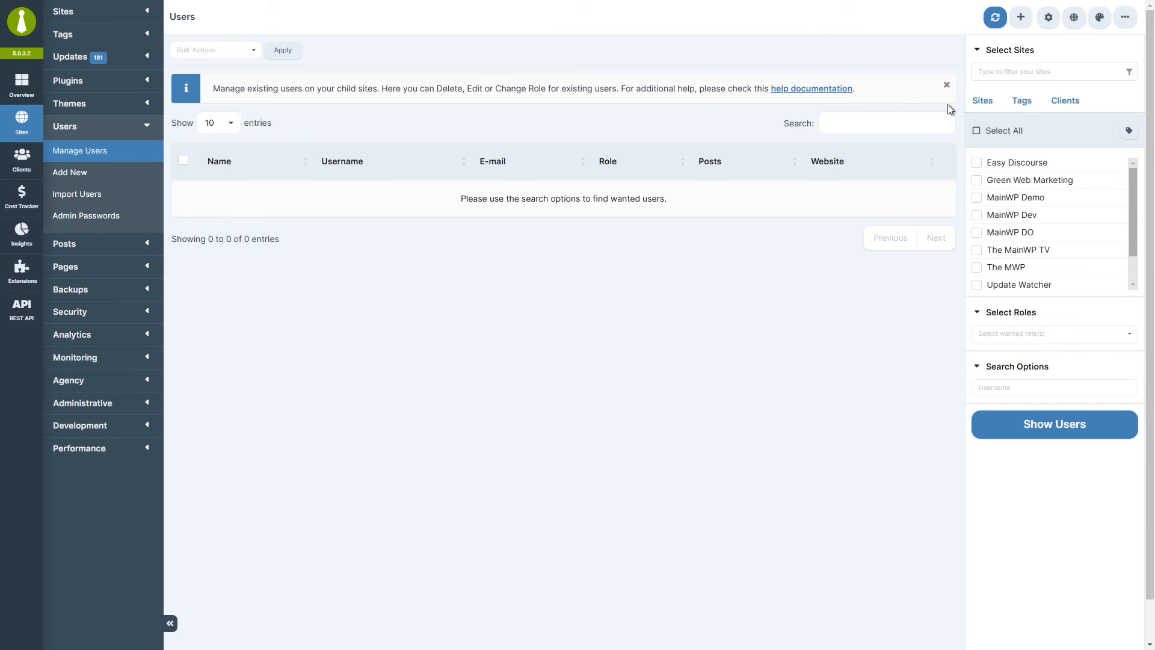
Browse the Tags and Clients groupings, then select every child site.
{"action": "left_click", "coordinate": [1021, 102]}
{"action": "left_click", "coordinate": [1060, 103]}
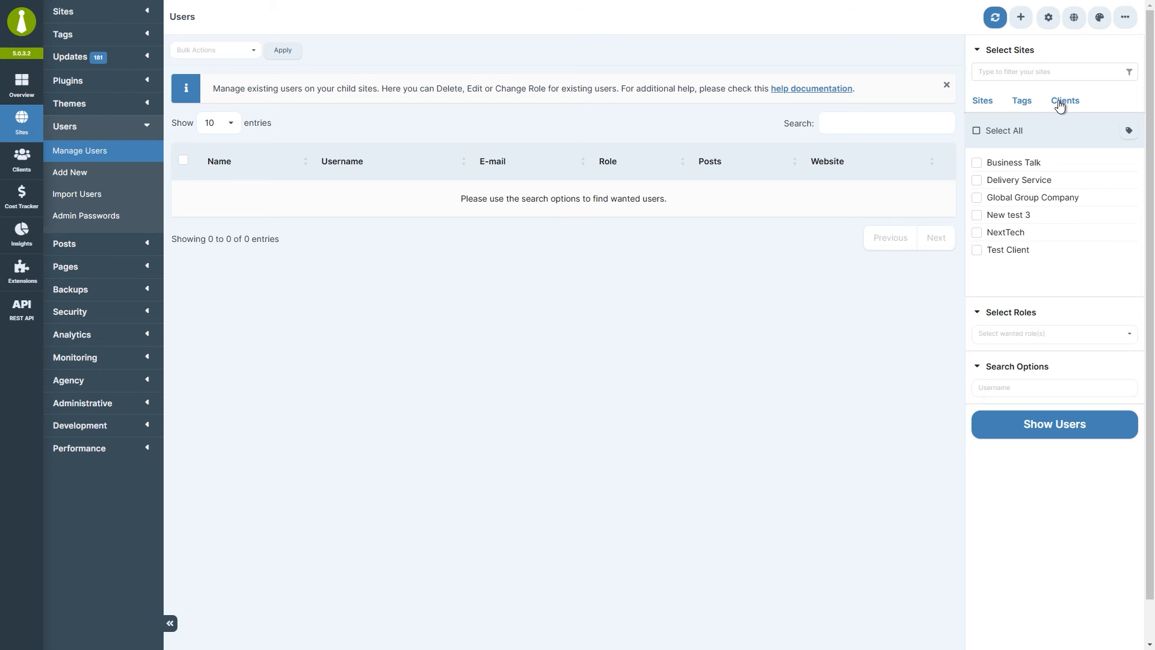
{"action": "left_click", "coordinate": [983, 104]}
{"action": "left_click", "coordinate": [977, 131]}
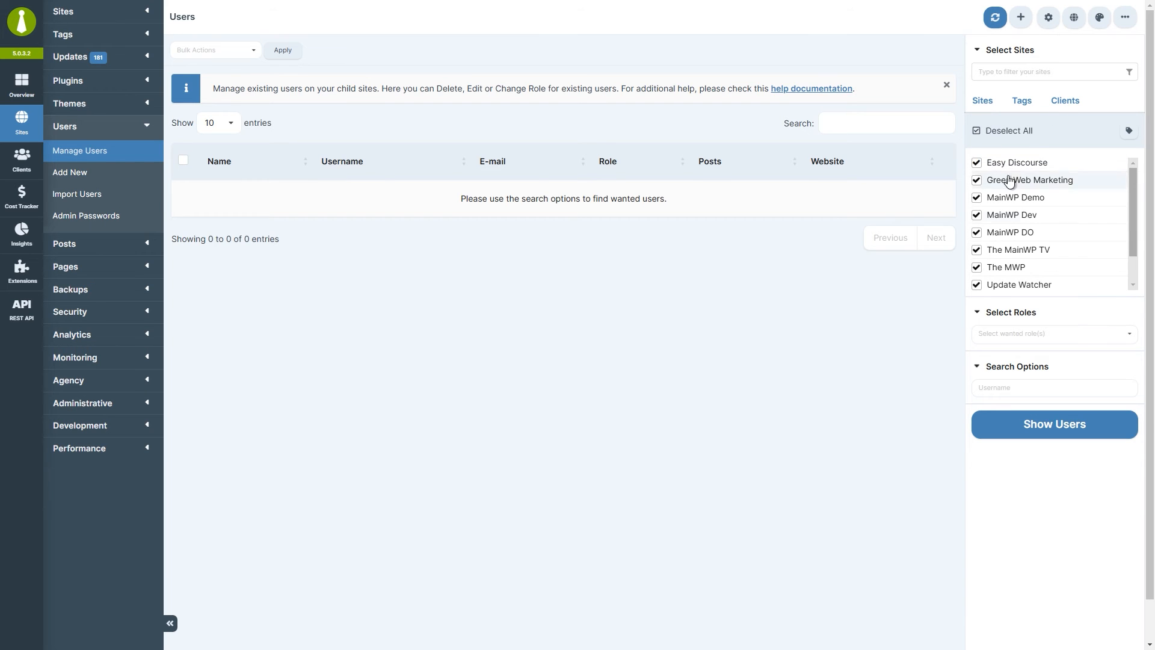
Leave the role filter empty and list the 22 users from the selected sites.
{"action": "left_click", "coordinate": [1127, 334]}
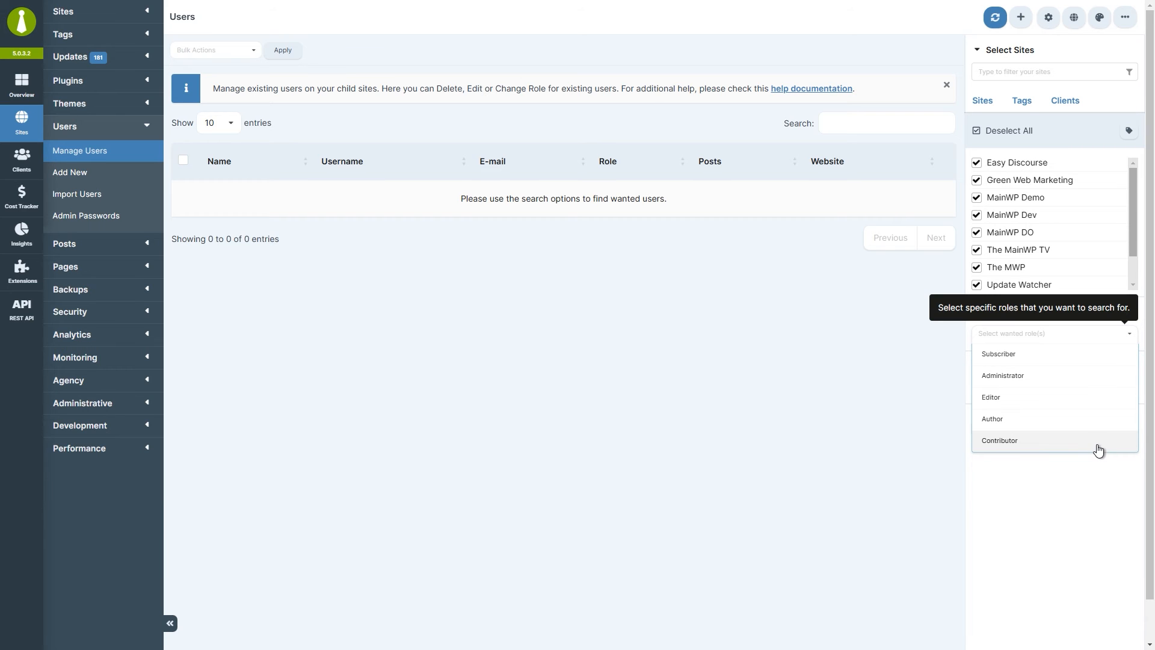
{"action": "left_click", "coordinate": [1095, 475]}
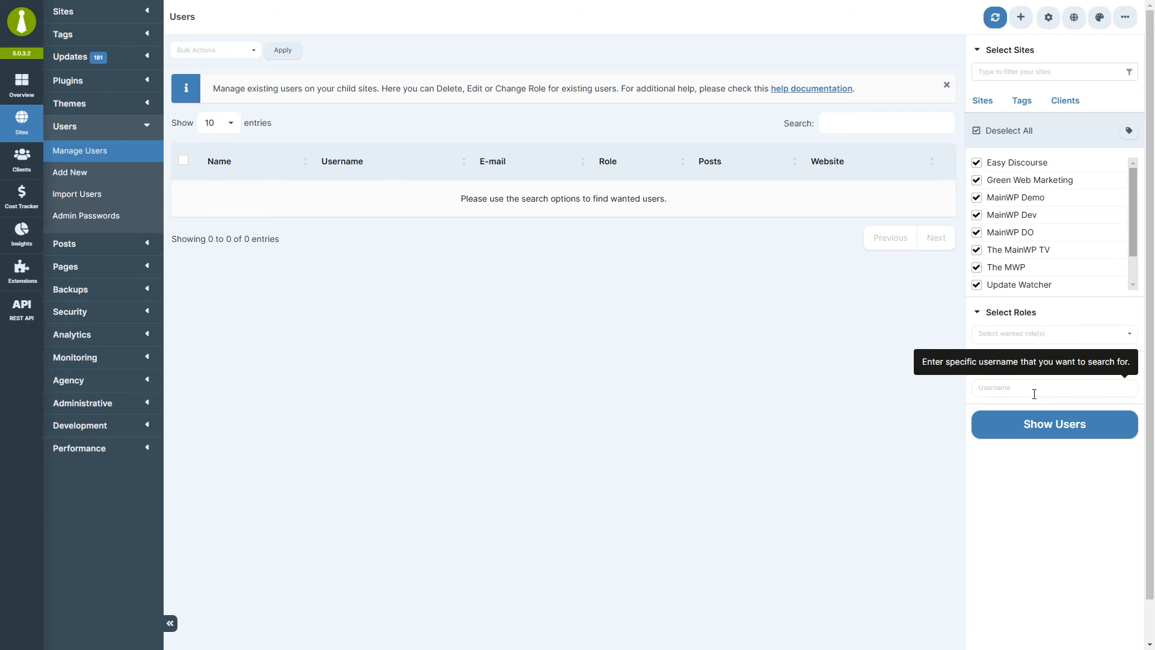
{"action": "left_click", "coordinate": [1049, 425]}
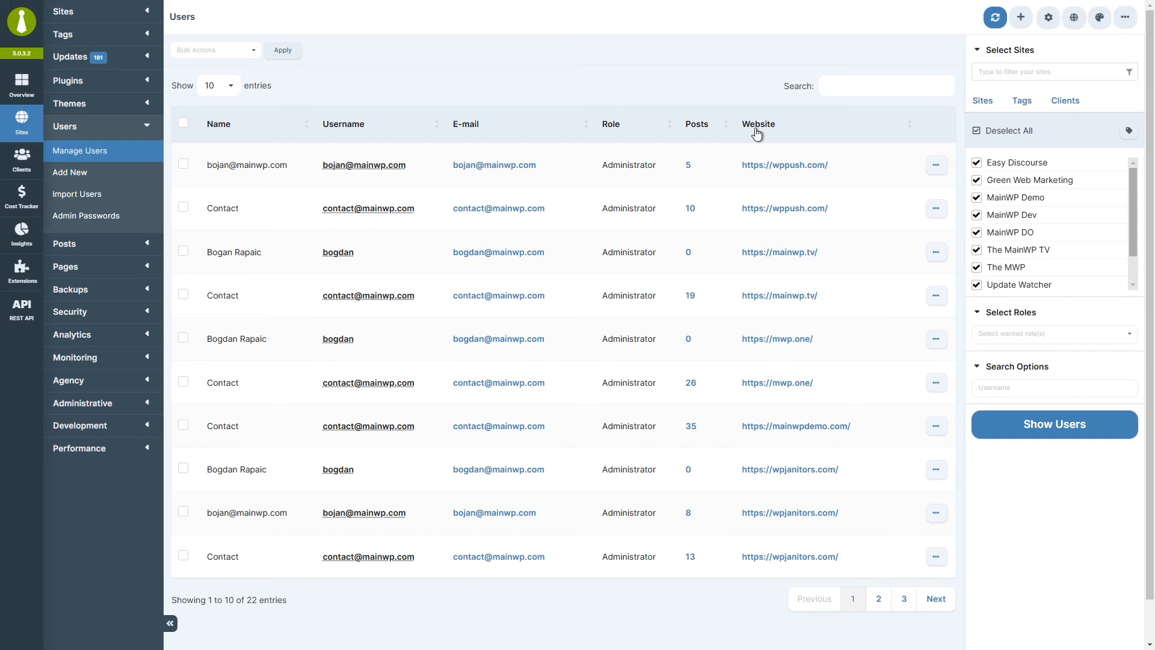
Look over the first user's edit form and close it without saving.
{"action": "left_click", "coordinate": [936, 167]}
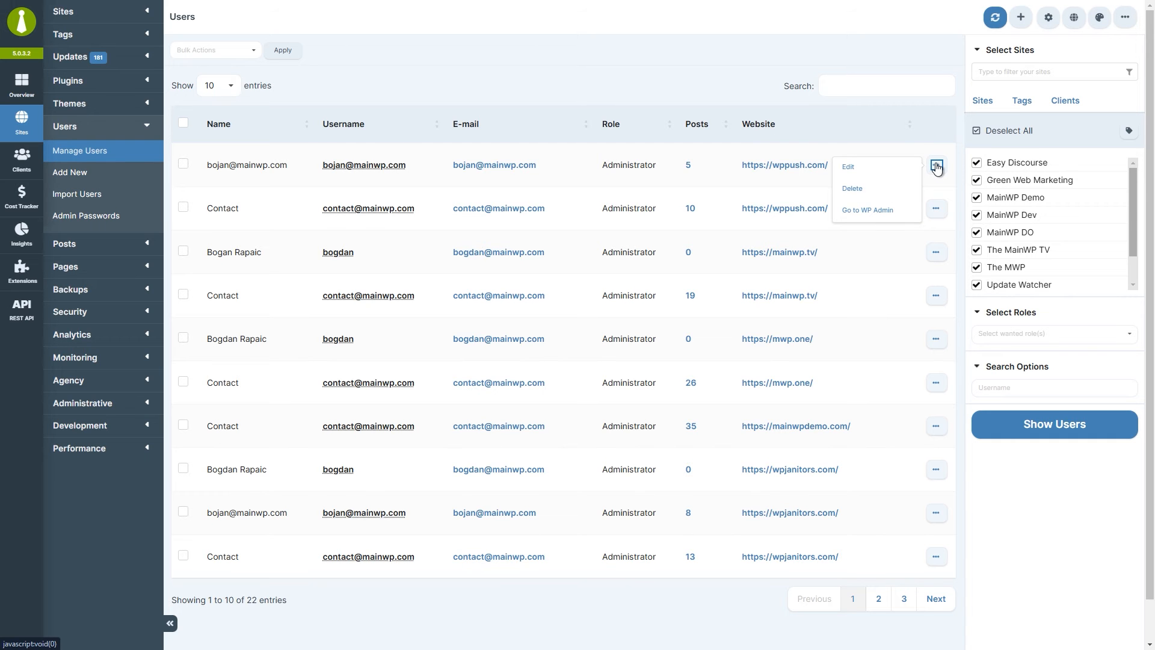
{"action": "left_click", "coordinate": [900, 169]}
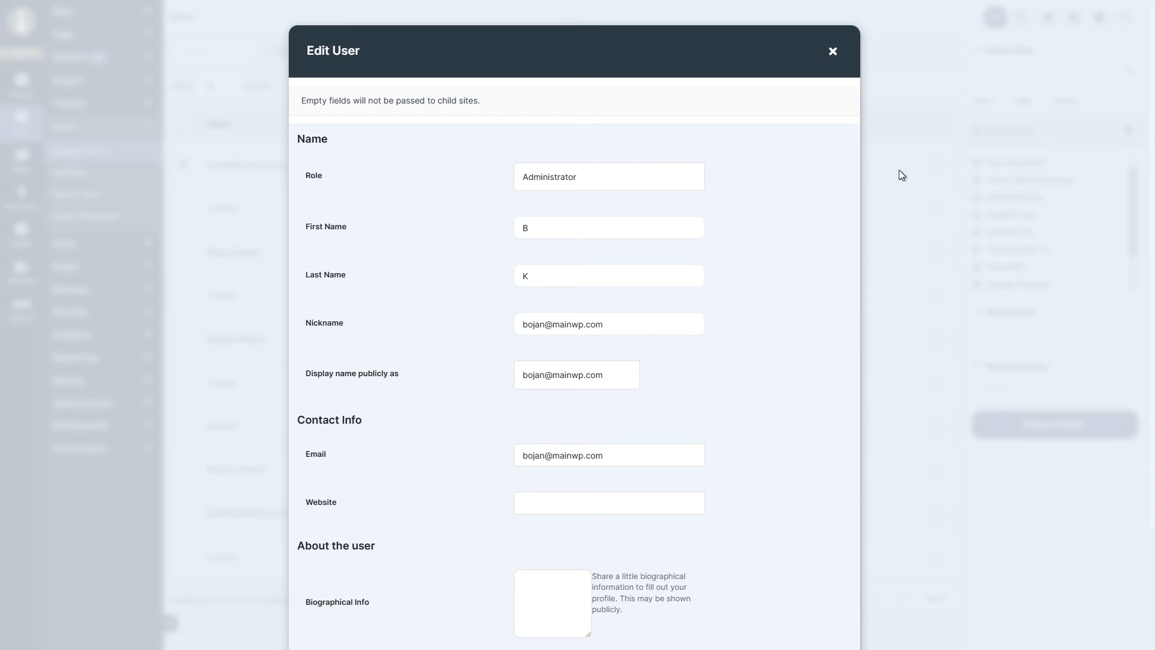
{"action": "scroll", "coordinate": [819, 183], "scroll_direction": "down", "scroll_amount": 3}
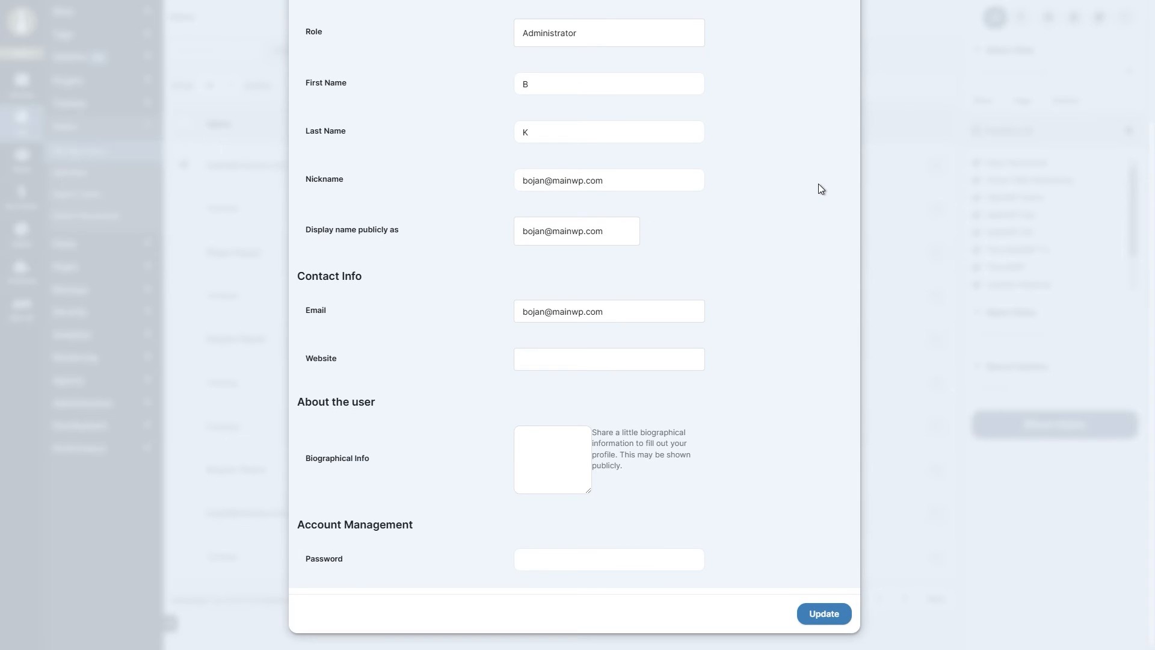
{"action": "scroll", "coordinate": [818, 189], "scroll_direction": "up", "scroll_amount": 3}
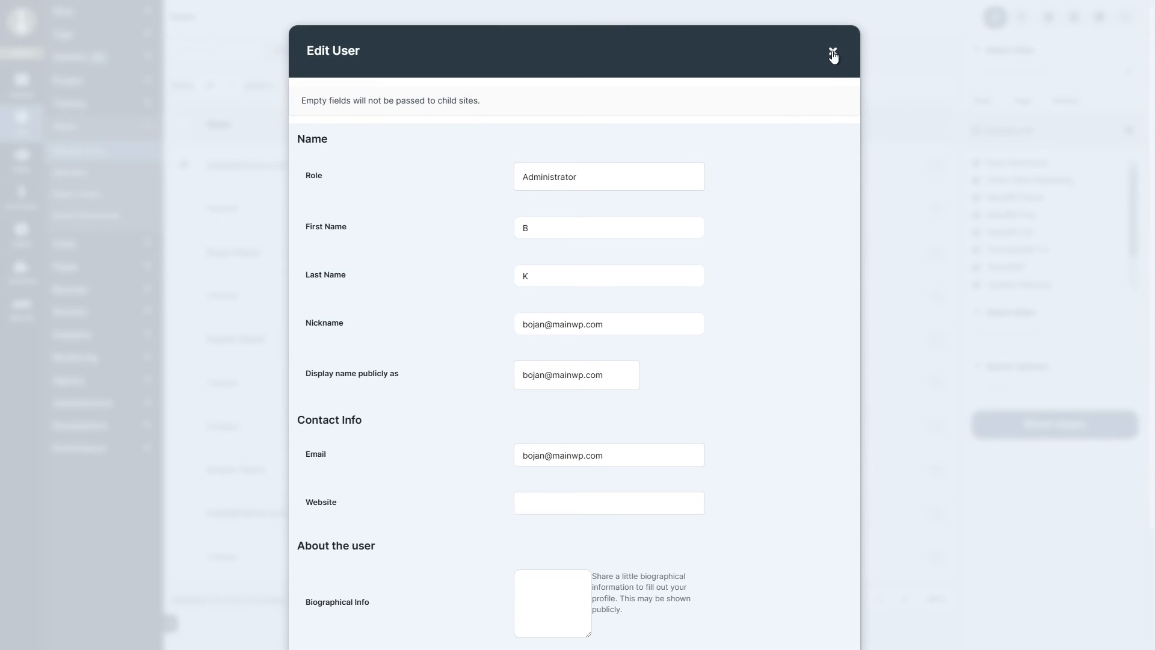
{"action": "left_click", "coordinate": [833, 53]}
Check the first user and inspect the actions for the mwp.one user with 26 posts.
{"action": "left_click", "coordinate": [936, 168]}
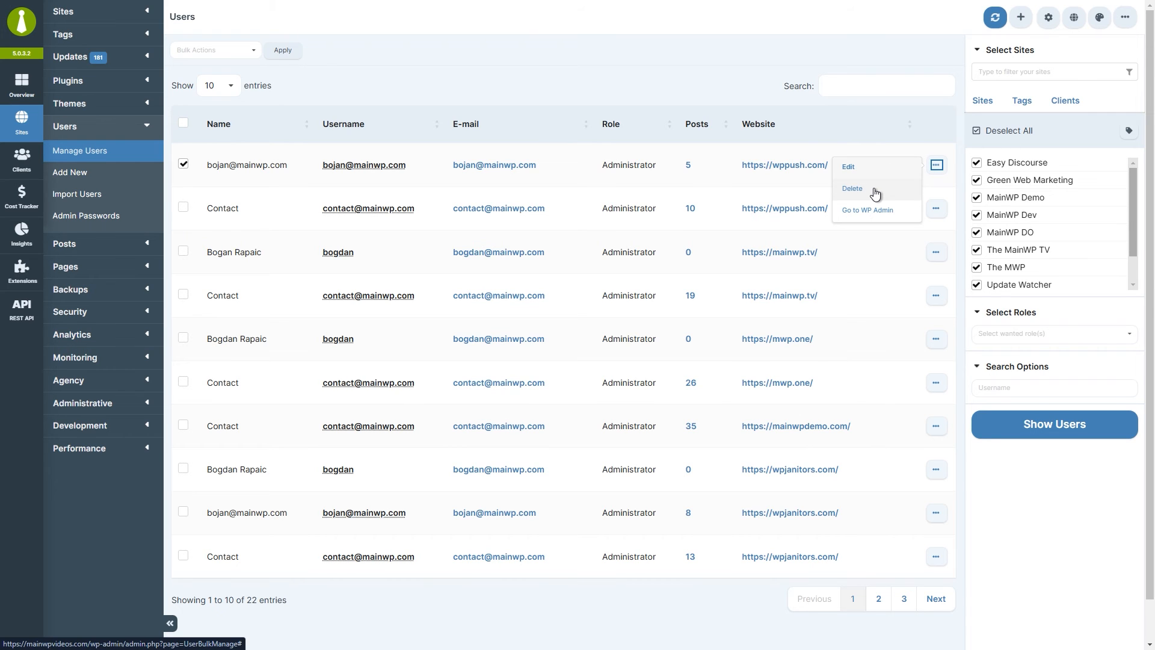
{"action": "left_click", "coordinate": [936, 385]}
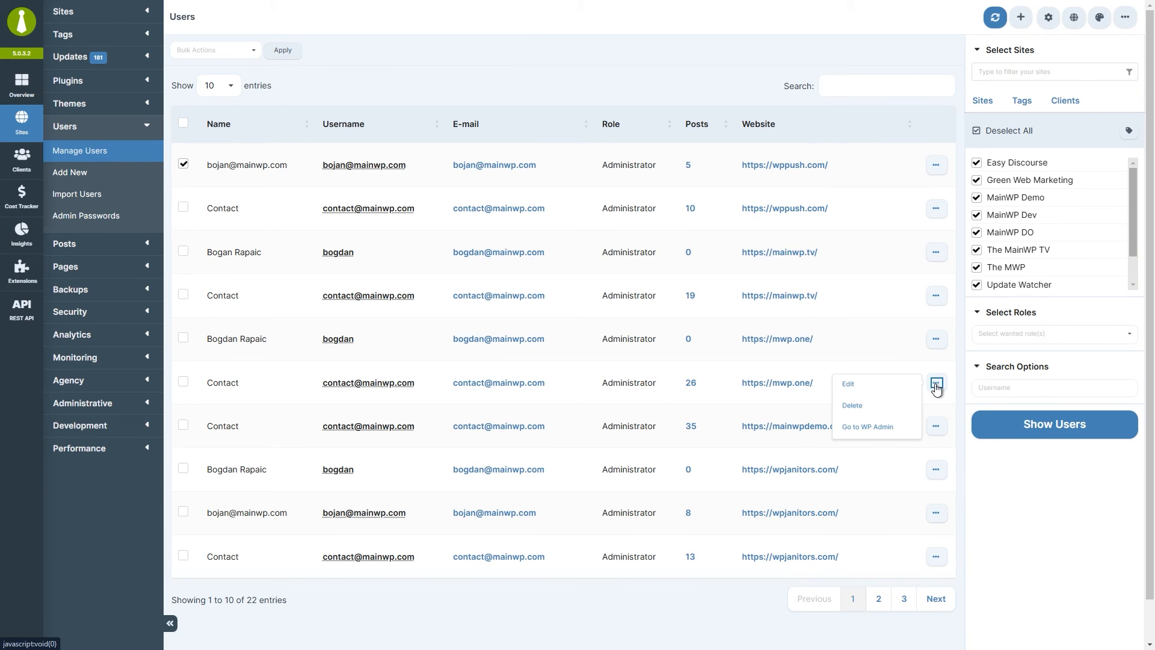
{"action": "mouse_move", "coordinate": [885, 412]}
{"action": "left_click", "coordinate": [237, 53]}
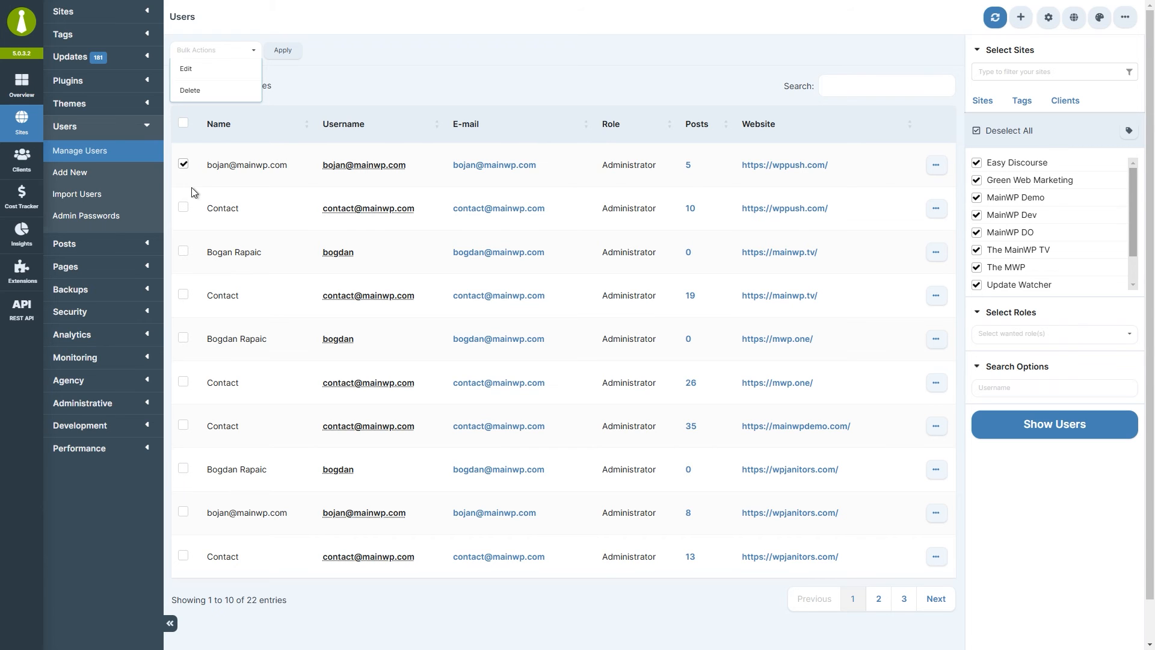
Check users two to four and apply the bulk Edit action.
{"action": "left_click", "coordinate": [183, 207]}
{"action": "left_click", "coordinate": [183, 251]}
{"action": "left_click", "coordinate": [184, 294]}
{"action": "left_click", "coordinate": [226, 52]}
{"action": "left_click", "coordinate": [229, 71]}
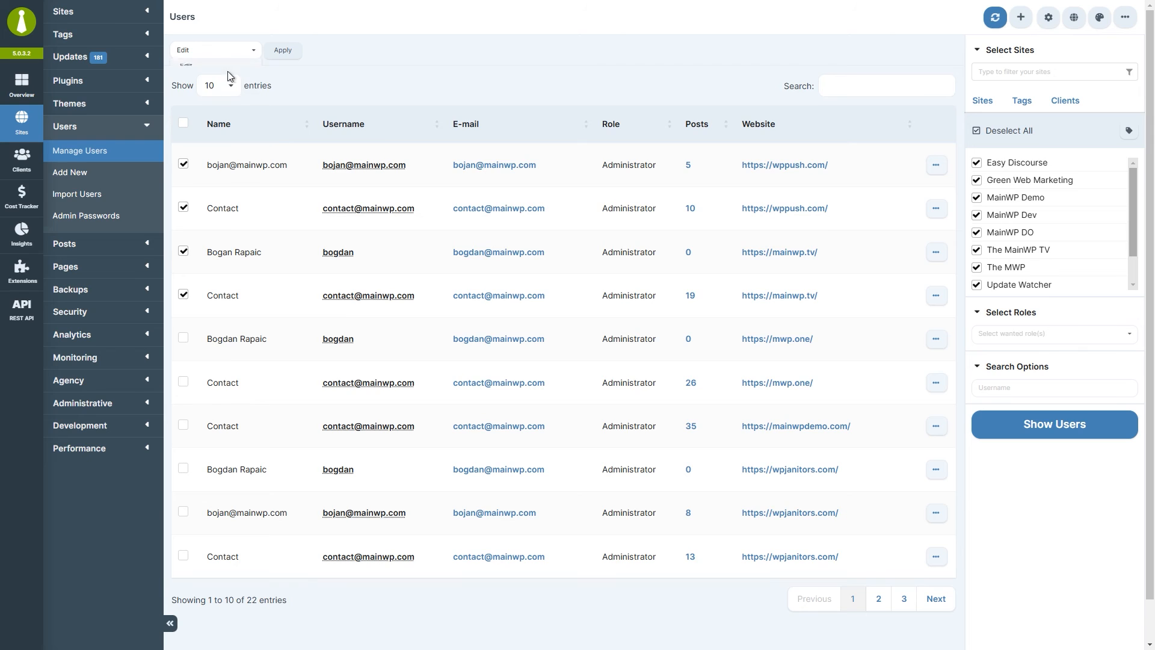
{"action": "left_click", "coordinate": [283, 50]}
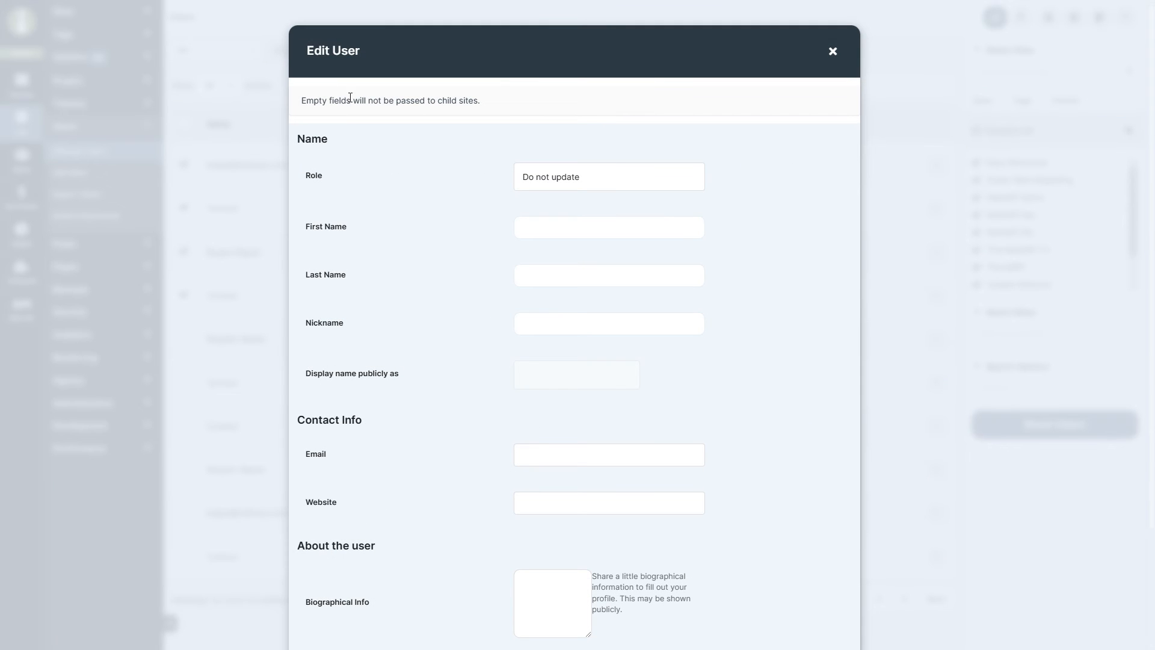
Enter 'Name for all selected users' as the shared First Name.
{"action": "left_click_drag", "start_coordinate": [301, 101], "coordinate": [452, 100]}
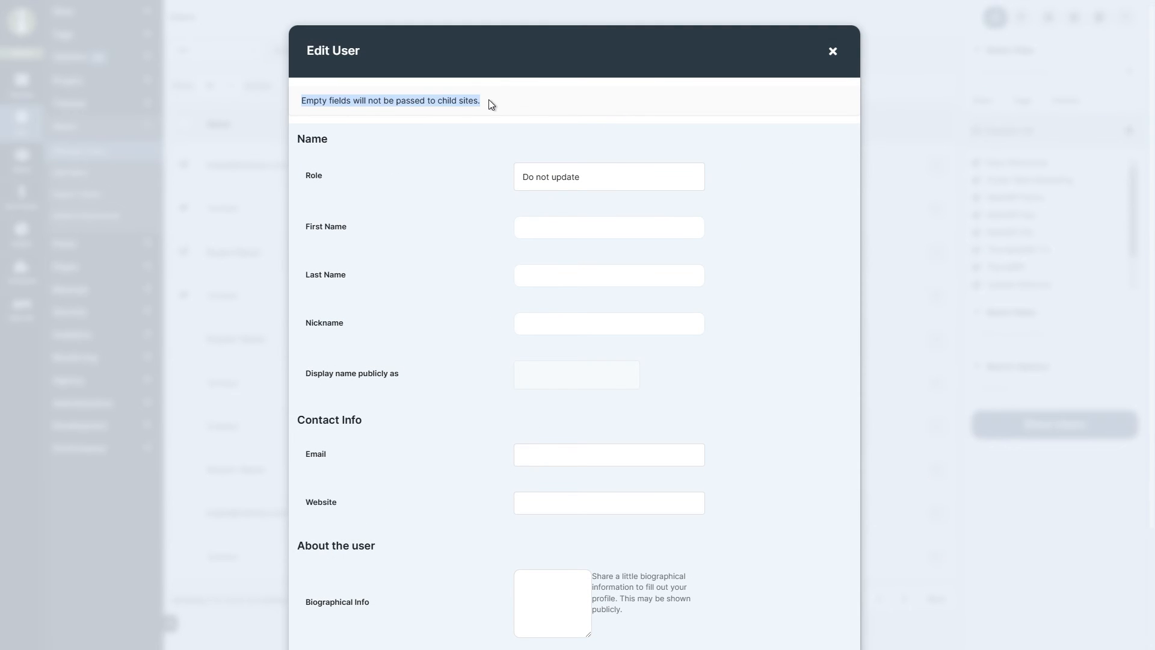
{"action": "left_click", "coordinate": [489, 103]}
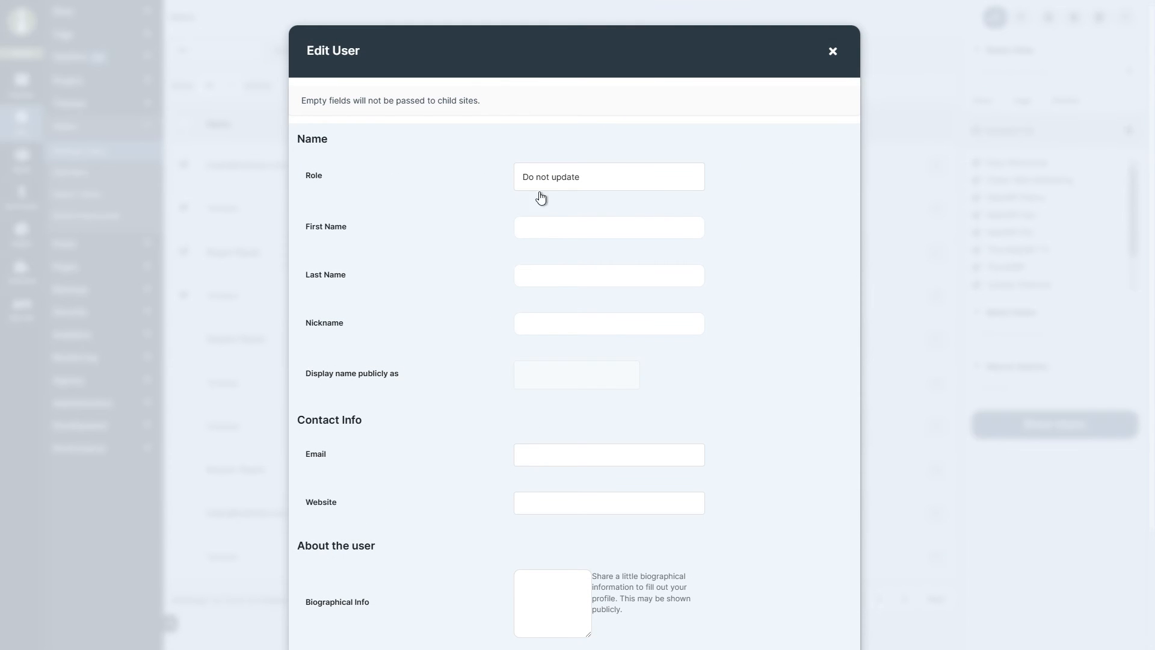
{"action": "type", "text": "Name for all selected users"}
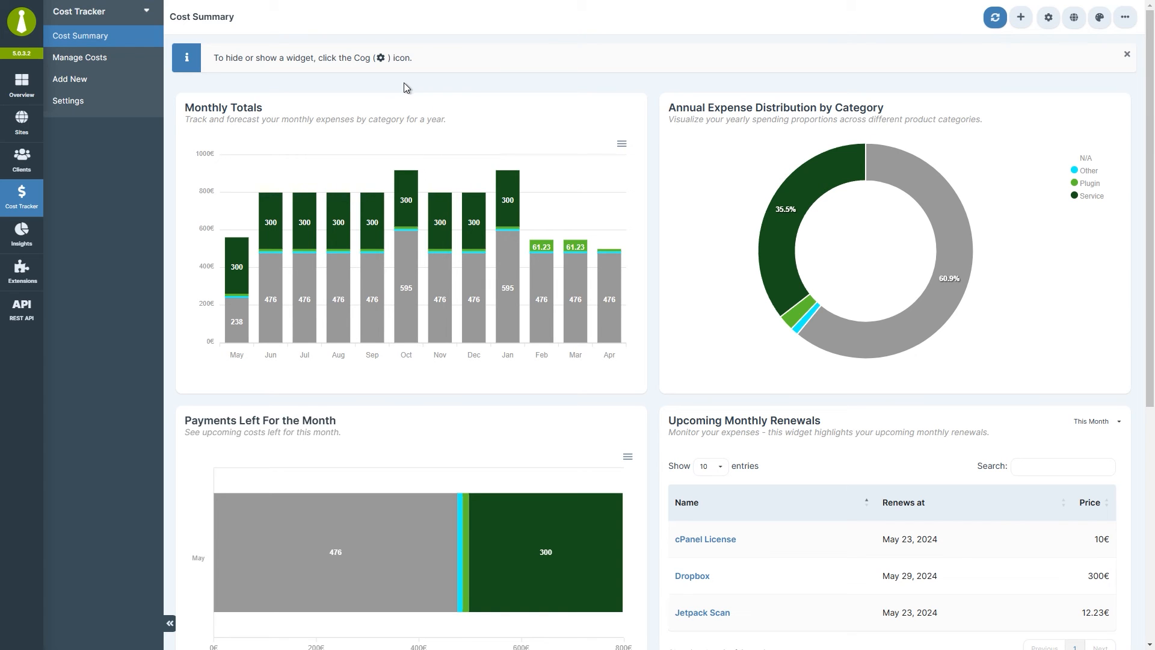
Start a new cost named 'Example cost' with product URL exaxmplecost.com.
{"action": "left_click", "coordinate": [133, 90]}
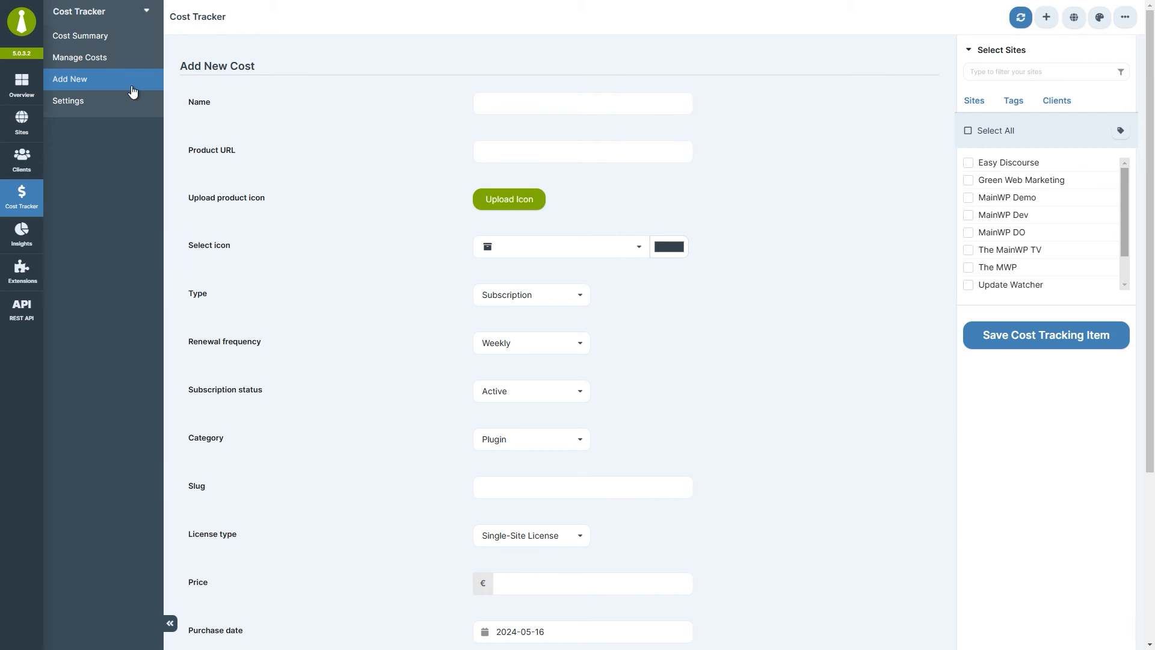
{"action": "type", "text": "Example cost"}
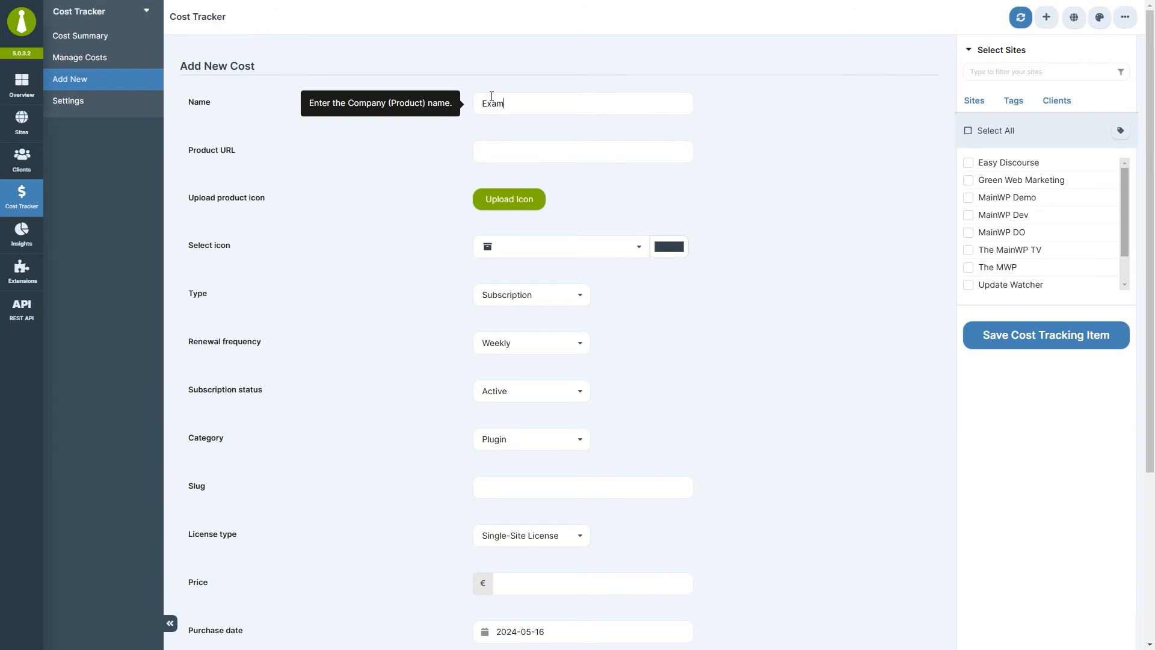
{"action": "key", "text": "Tab"}
{"action": "type", "text": "exaxmplecost.com"}
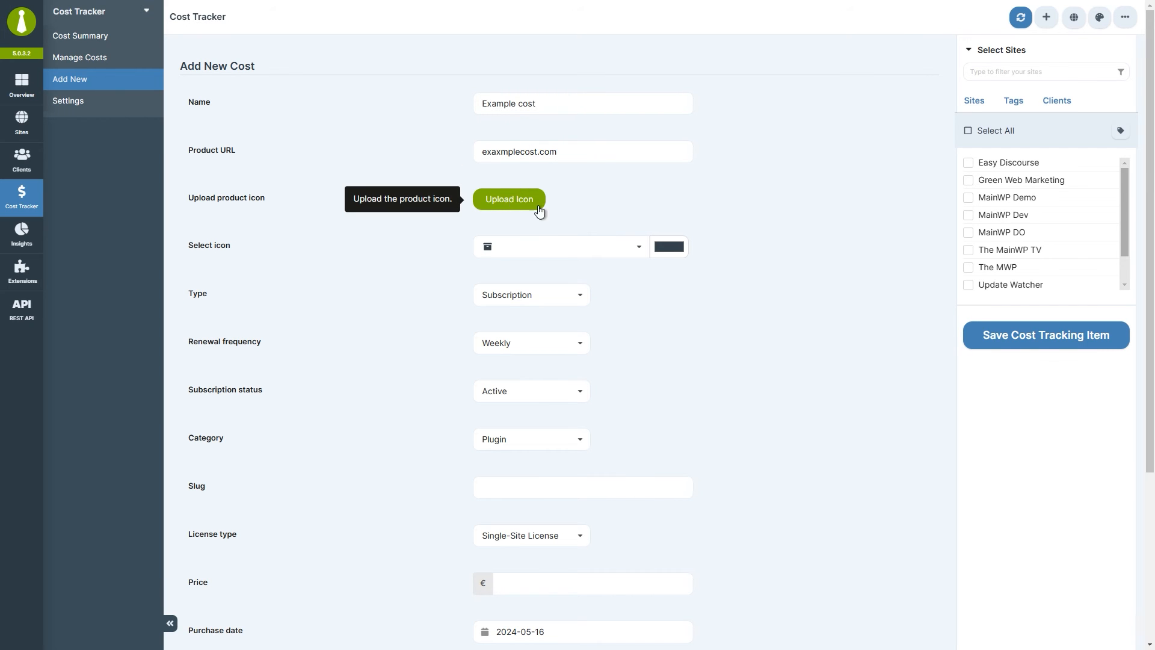
Upload mainwp-icon.png as the cost's custom product icon.
{"action": "left_click", "coordinate": [584, 246]}
{"action": "scroll", "coordinate": [588, 325], "scroll_direction": "up", "scroll_amount": 10}
{"action": "left_click", "coordinate": [512, 199]}
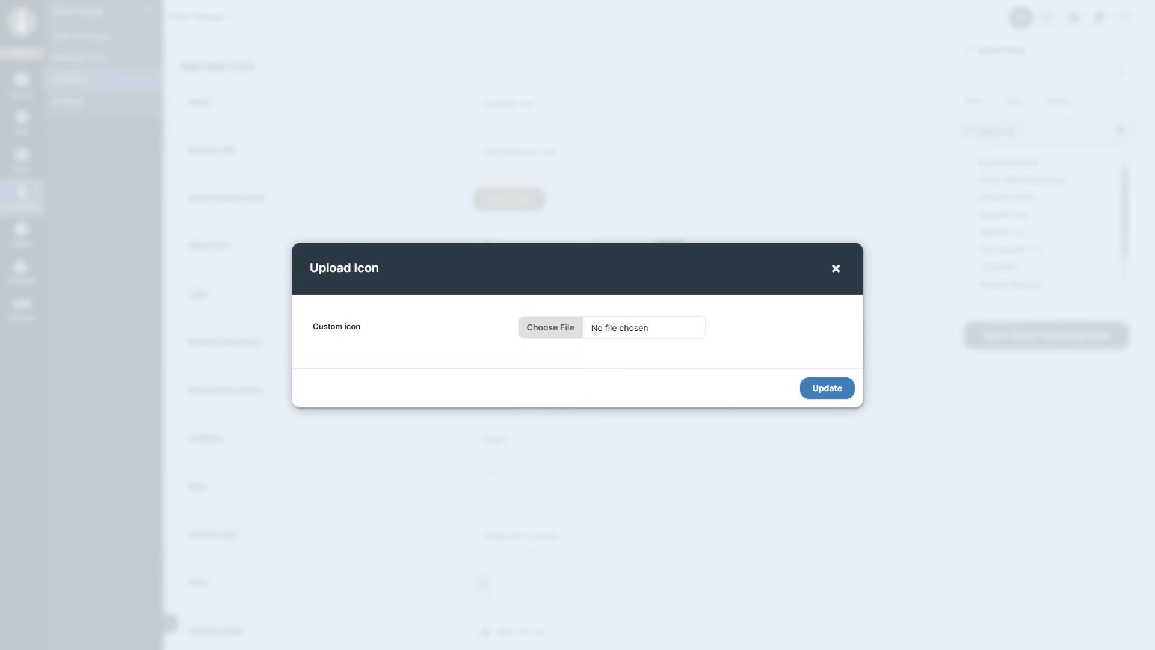
{"action": "left_click", "coordinate": [572, 321]}
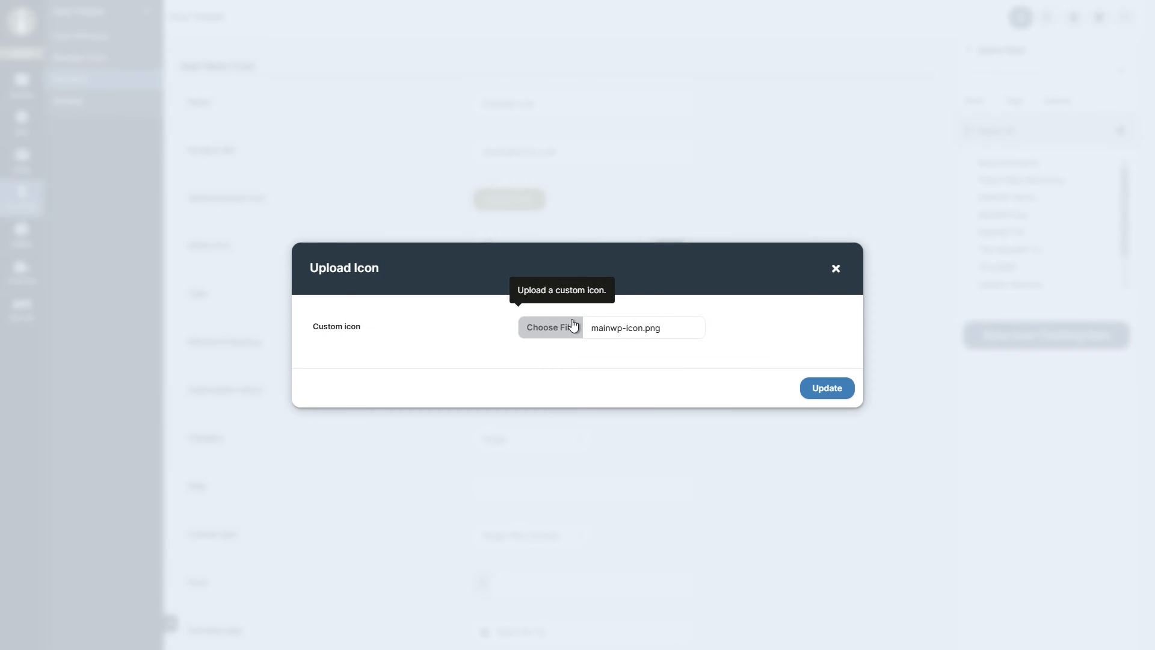
{"action": "left_click", "coordinate": [825, 389]}
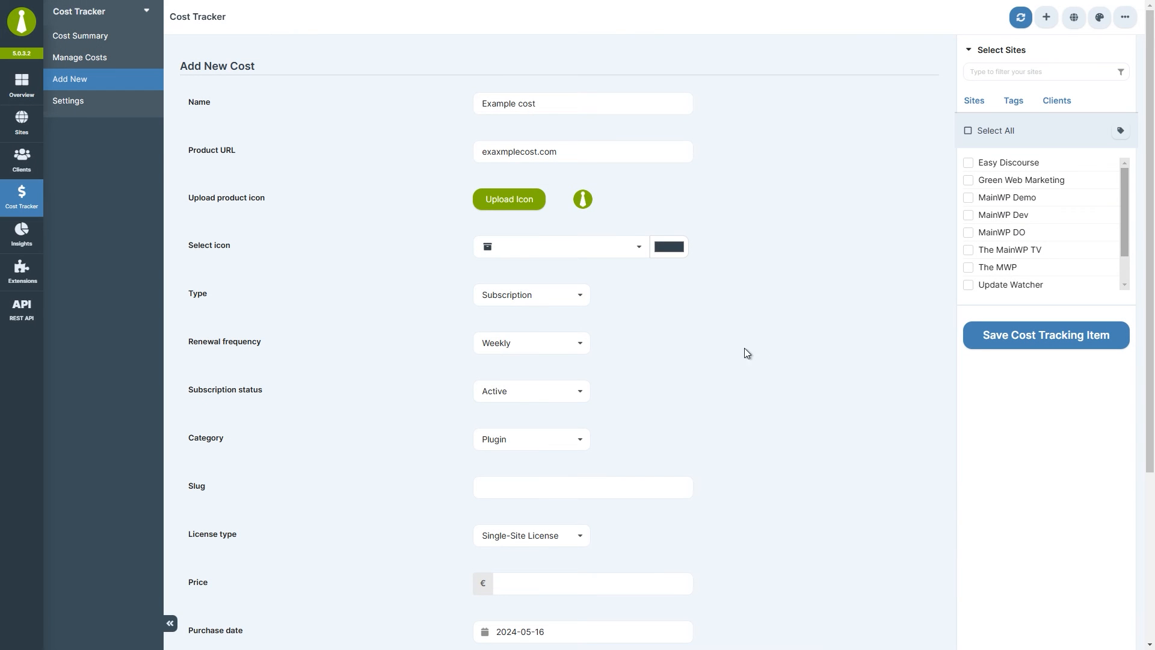
{"action": "left_click", "coordinate": [583, 298]}
Make the cost an Active Subscription renewing Yearly.
{"action": "left_click", "coordinate": [578, 324]}
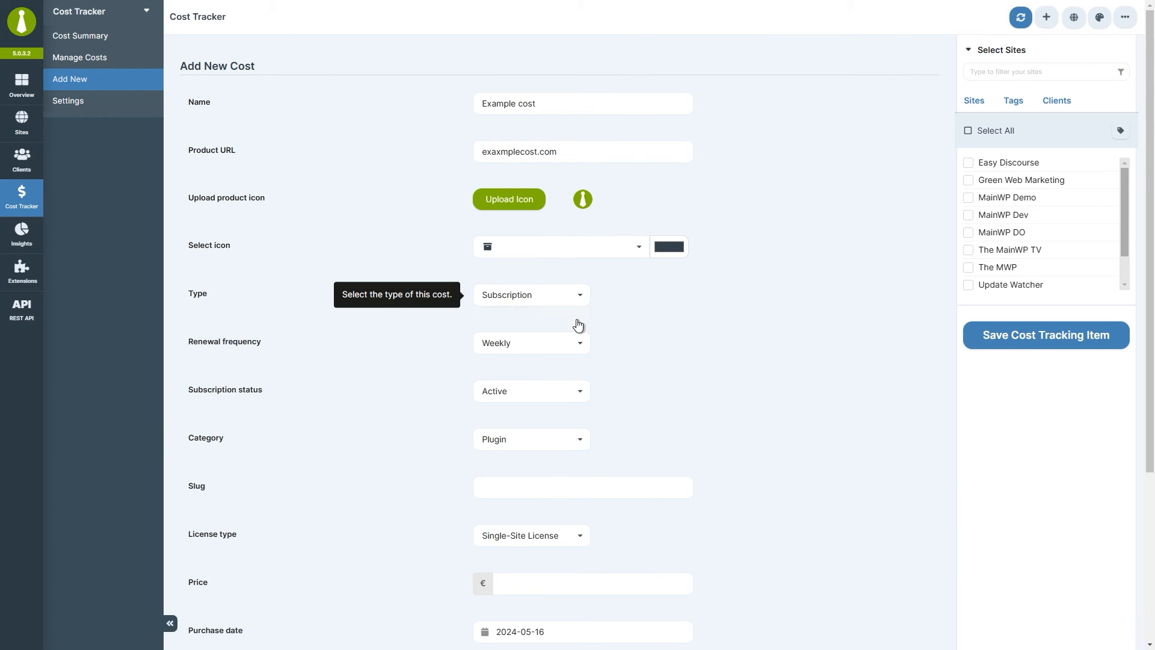
{"action": "left_click", "coordinate": [582, 345]}
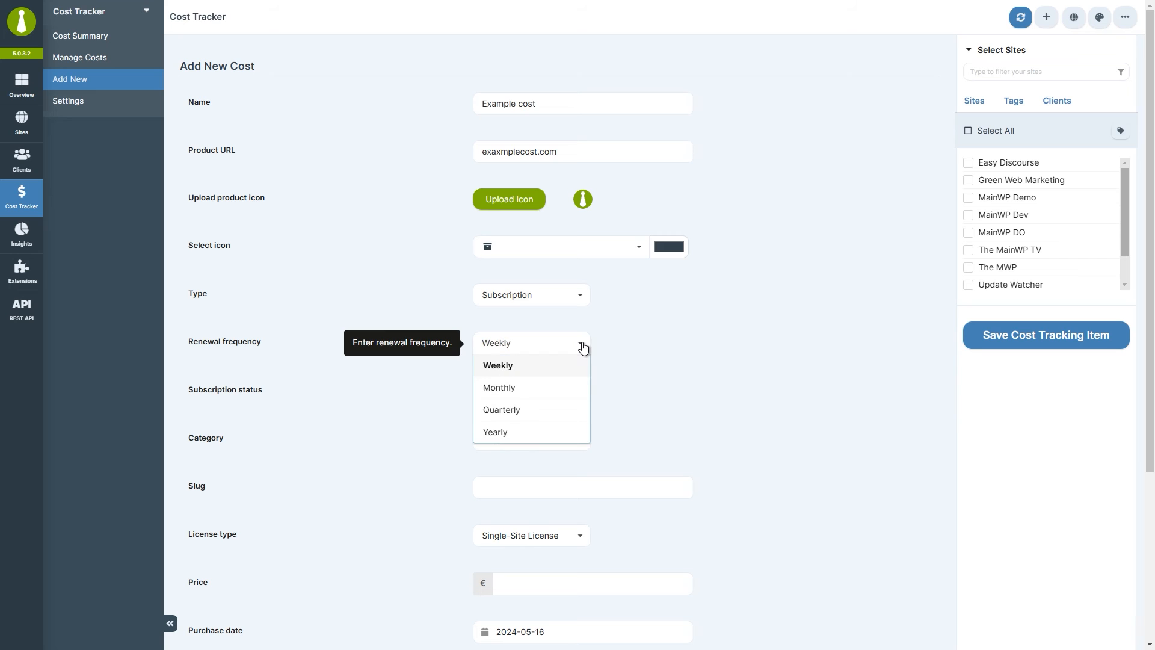
{"action": "left_click", "coordinate": [567, 432]}
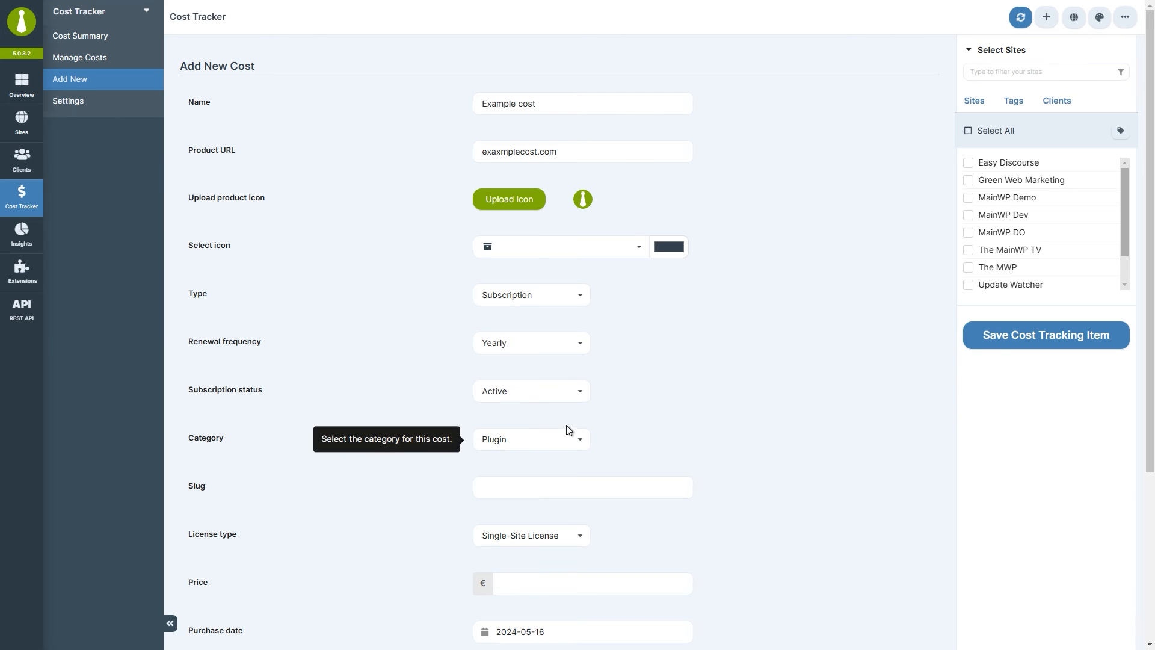
{"action": "left_click", "coordinate": [572, 398]}
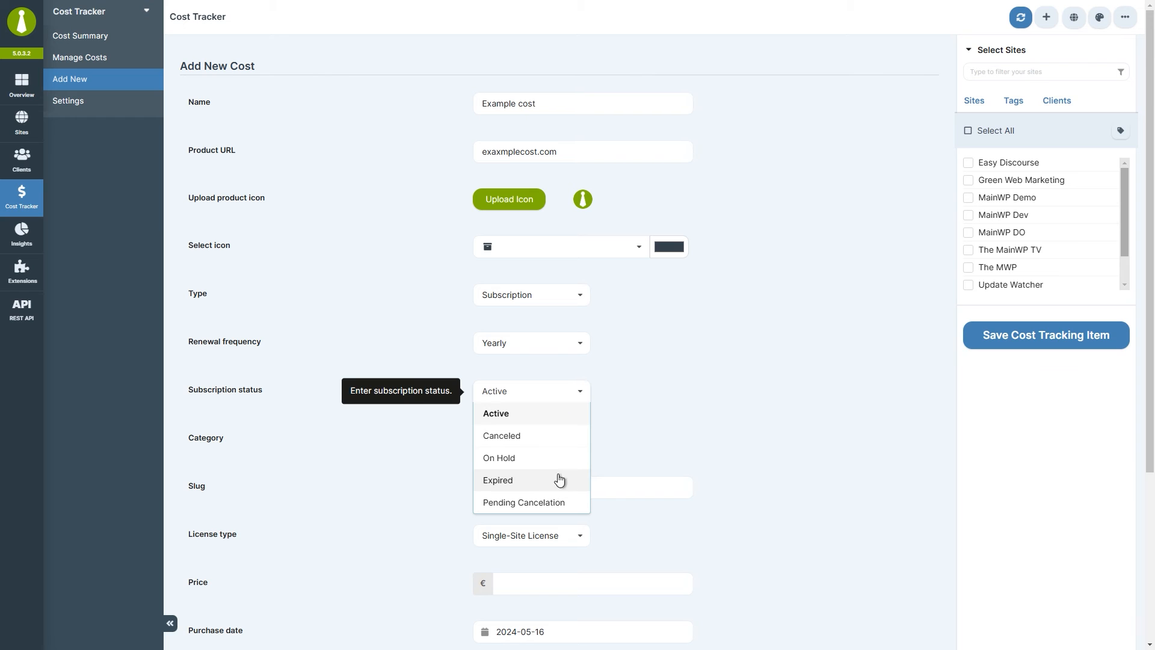
{"action": "left_click", "coordinate": [555, 418]}
{"action": "middle_click", "coordinate": [766, 360]}
Set category Plugin, license type Multiple-Site License and price 300.
{"action": "left_click", "coordinate": [580, 247]}
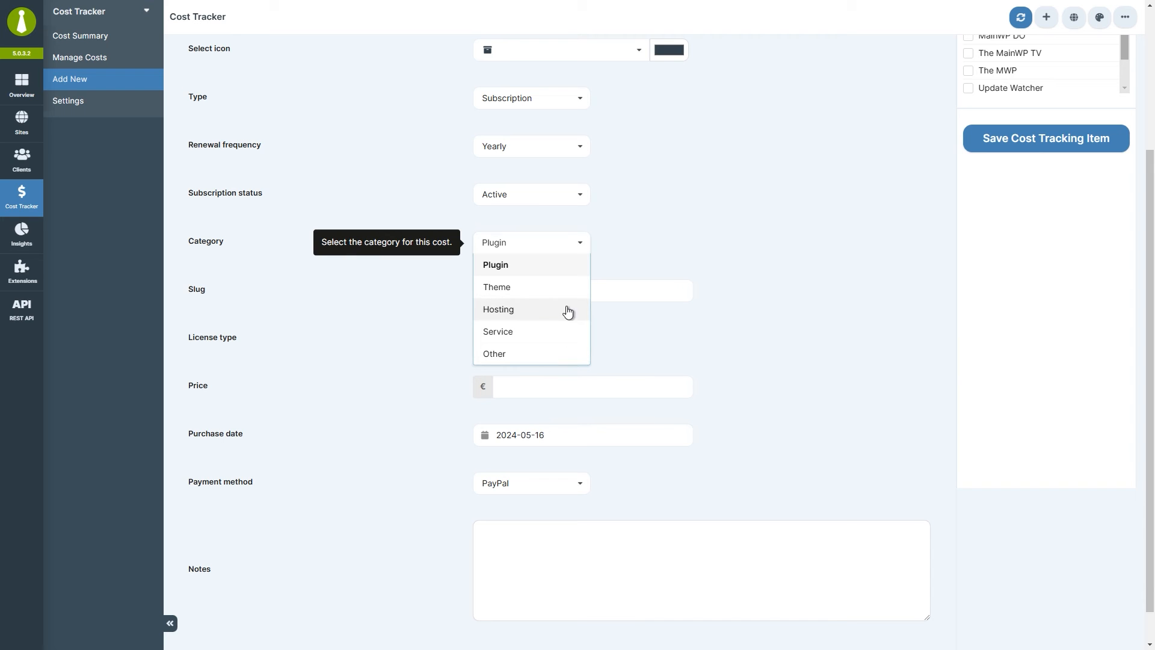
{"action": "left_click", "coordinate": [564, 272]}
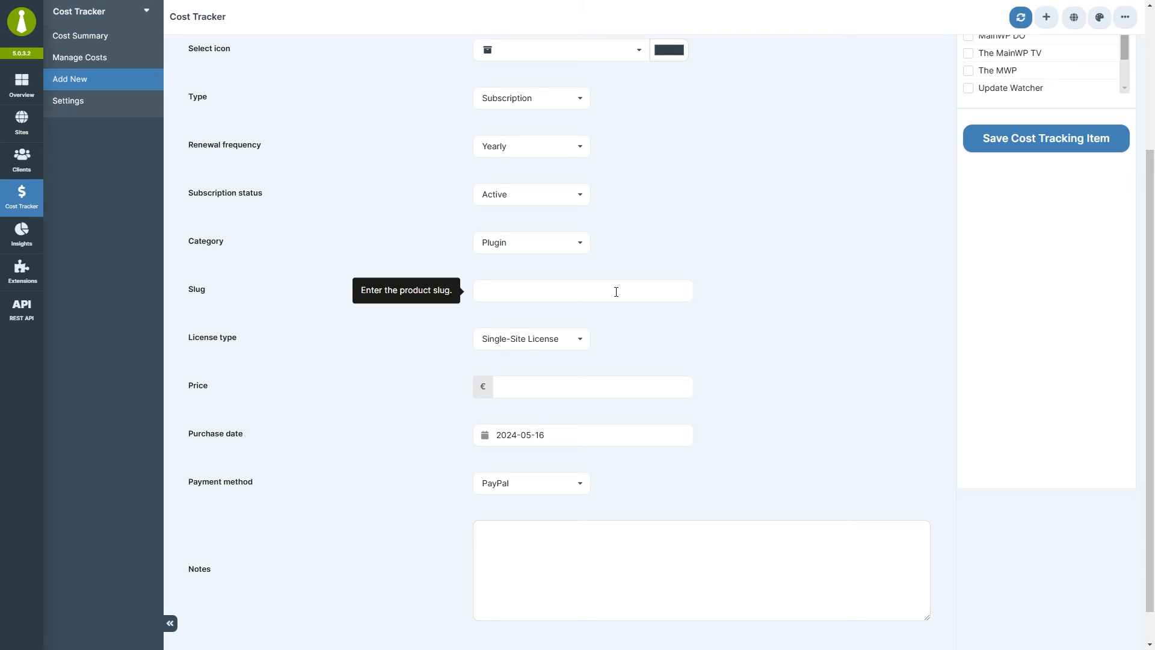
{"action": "left_click", "coordinate": [581, 341]}
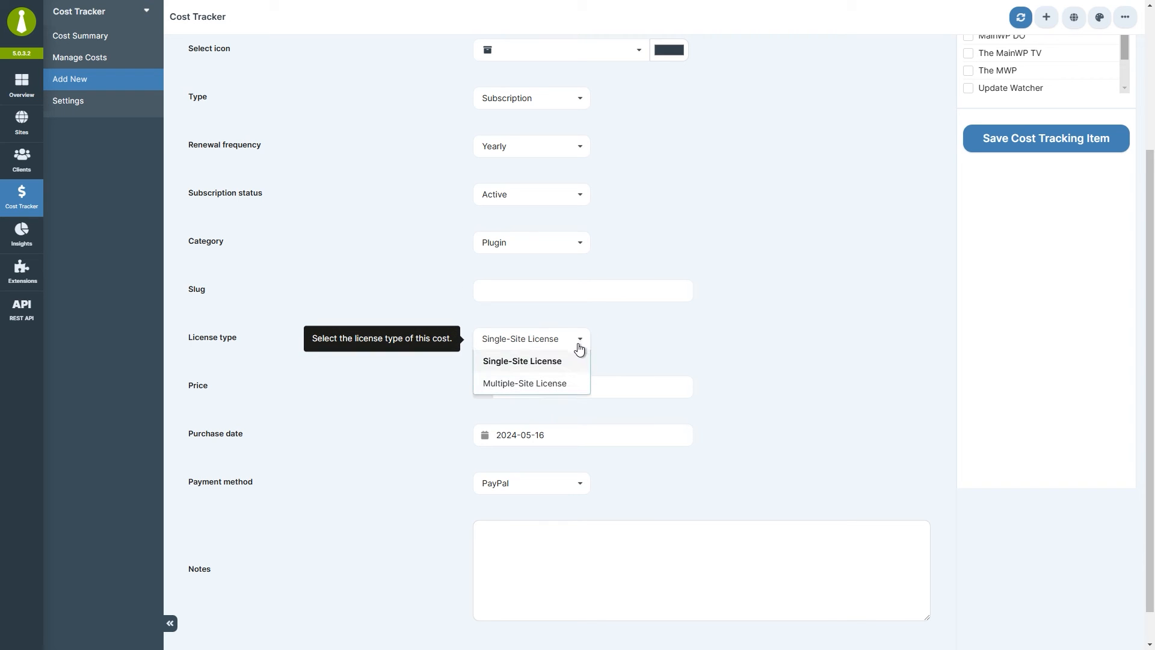
{"action": "left_click", "coordinate": [566, 384]}
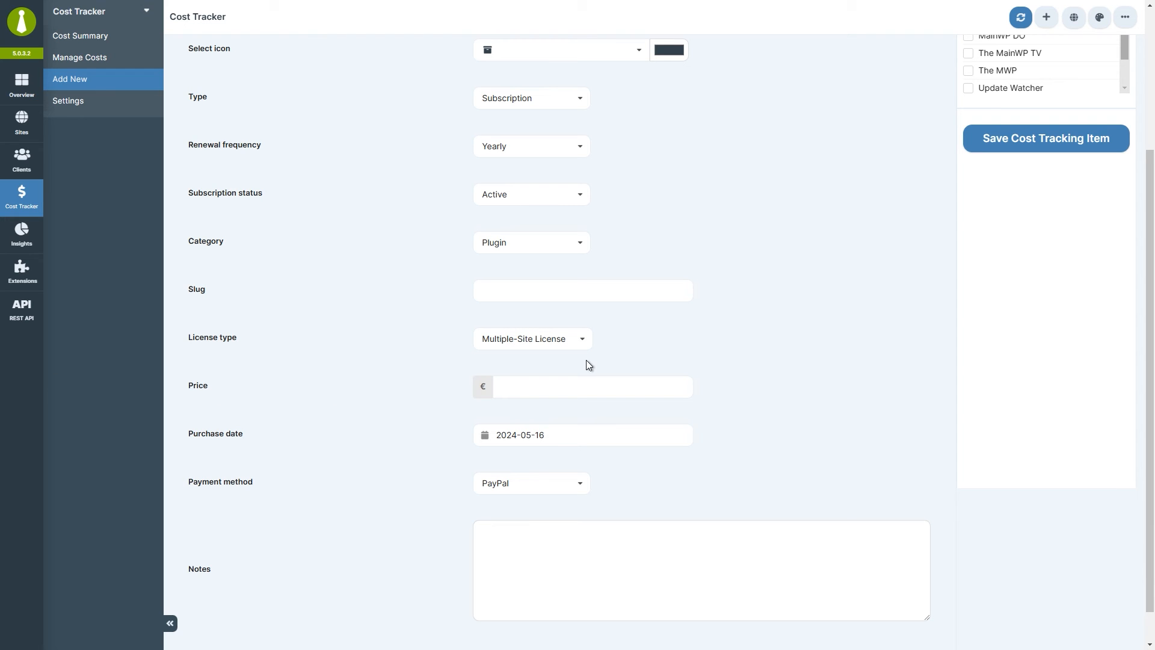
{"action": "left_click", "coordinate": [566, 388]}
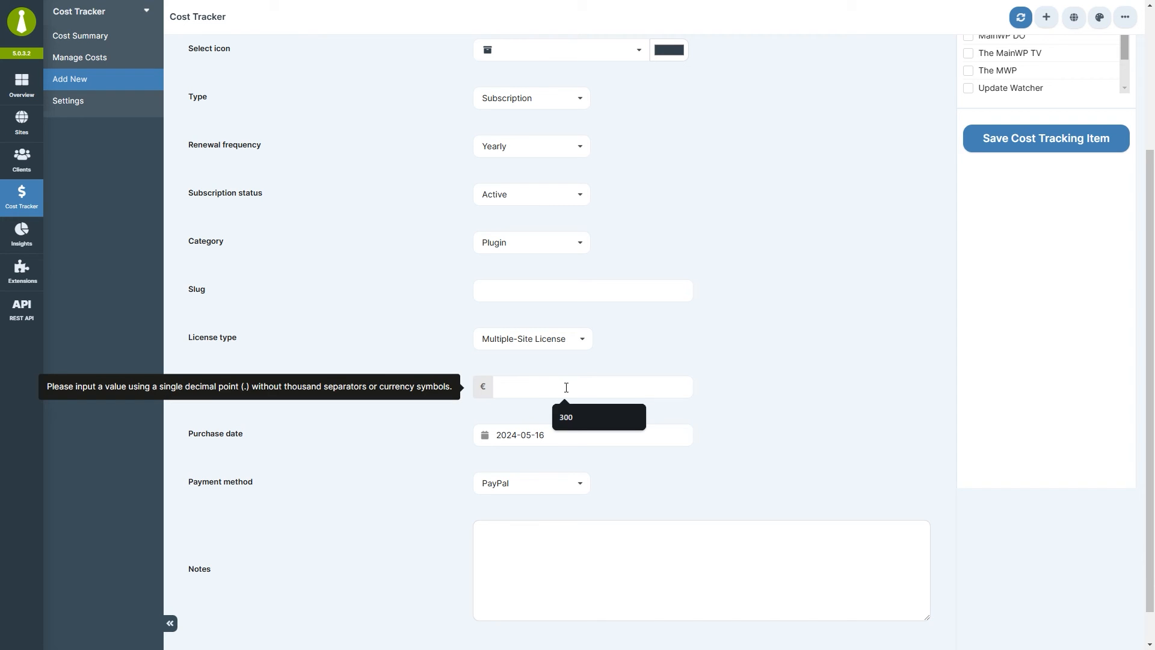
{"action": "type", "text": "300"}
Choose PayPal as the payment method.
{"action": "scroll", "coordinate": [567, 388], "scroll_direction": "down", "scroll_amount": 1}
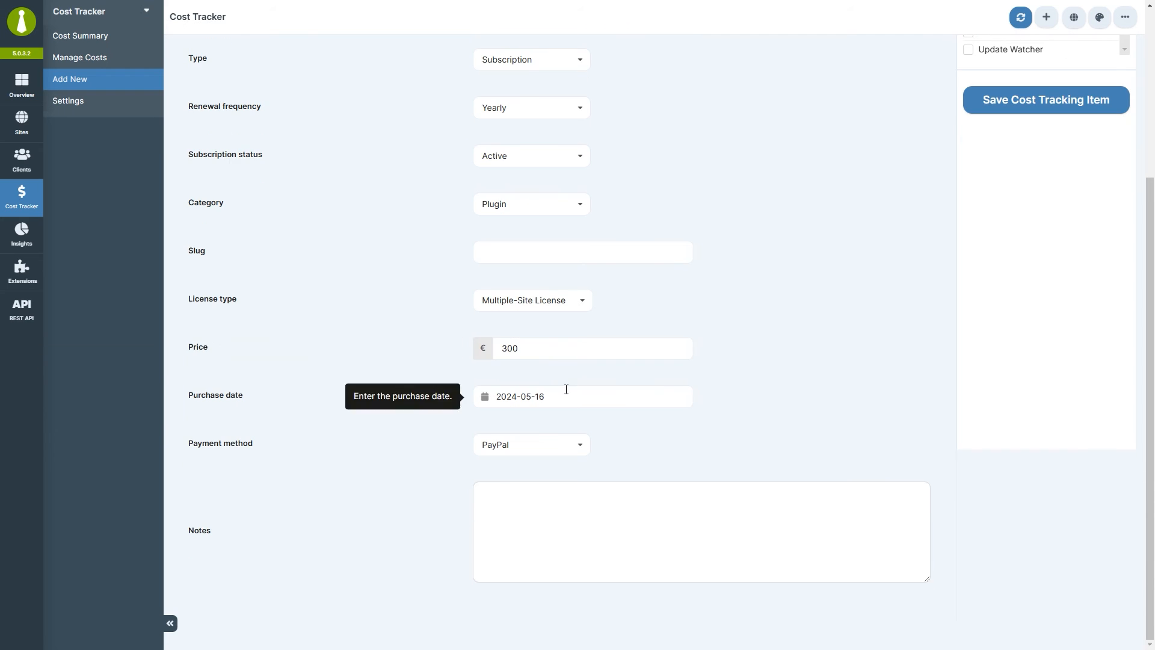
{"action": "left_click", "coordinate": [570, 450]}
{"action": "scroll", "coordinate": [588, 481], "scroll_direction": "down", "scroll_amount": 1}
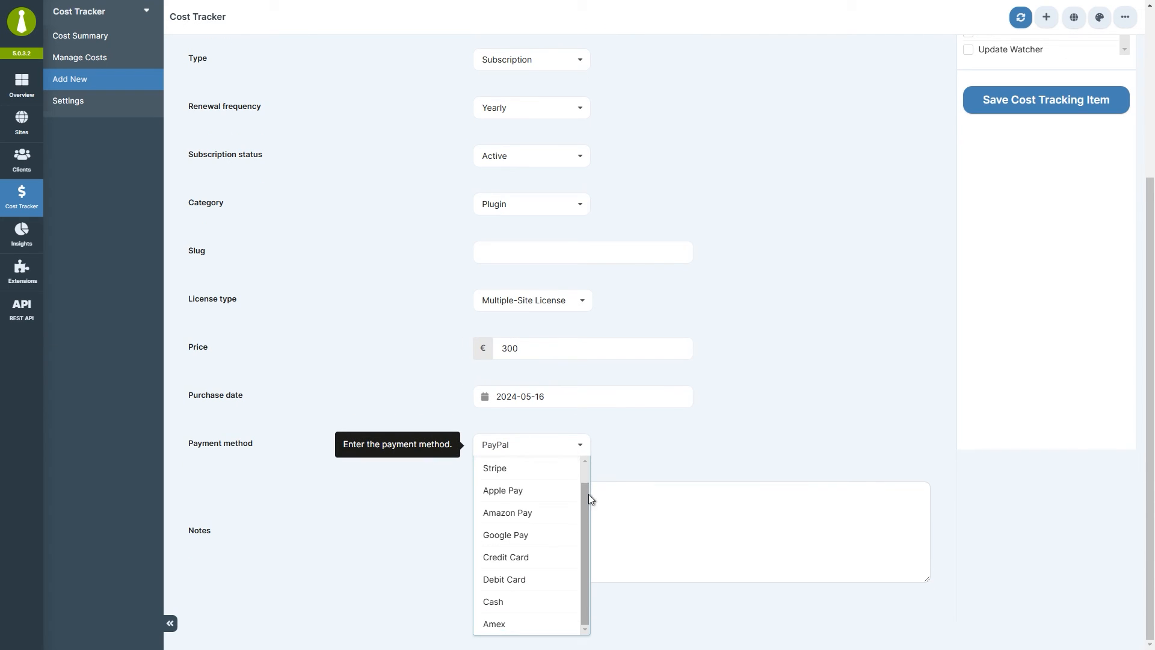
{"action": "scroll", "coordinate": [572, 476], "scroll_direction": "up", "scroll_amount": 1}
{"action": "left_click", "coordinate": [559, 468]}
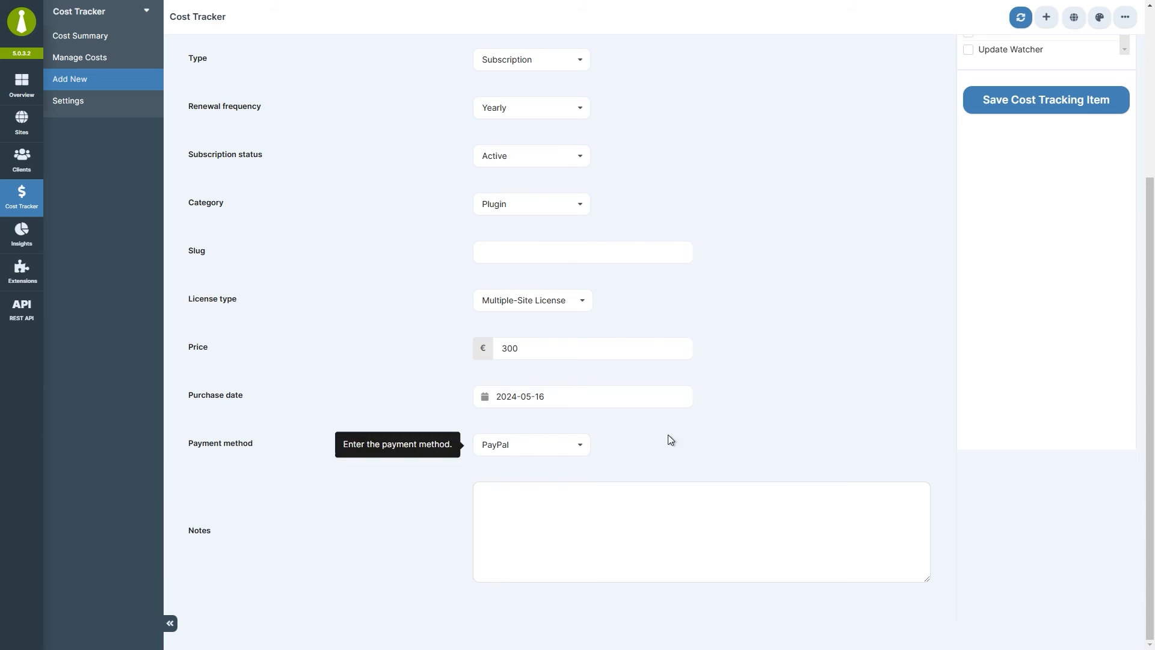
{"action": "left_click_drag", "start_coordinate": [1144, 425], "coordinate": [1137, 249]}
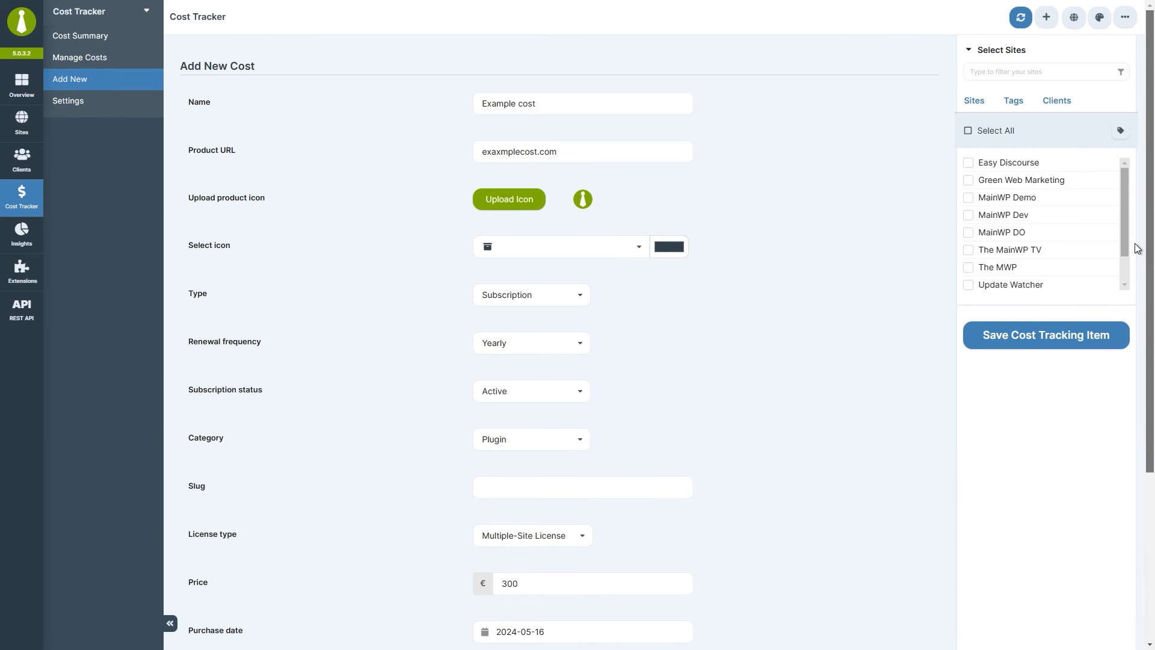
Assign Example cost to Easy Discourse and Green Web Marketing and save it.
{"action": "left_click", "coordinate": [1044, 164]}
{"action": "left_click", "coordinate": [1044, 181]}
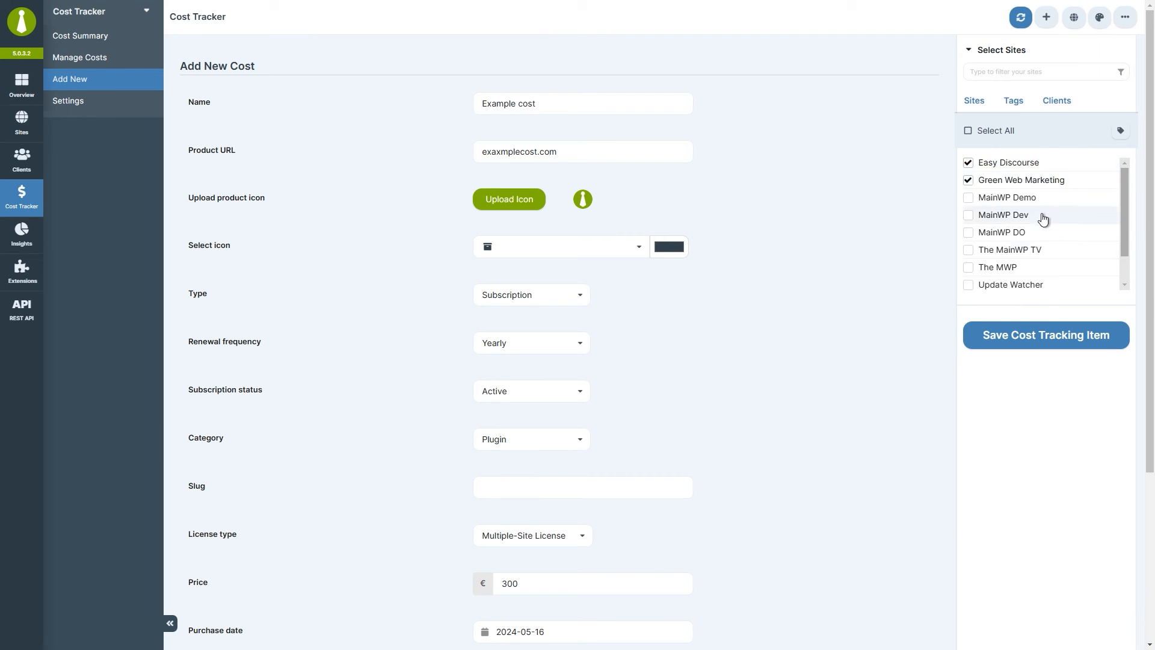
{"action": "left_click", "coordinate": [1047, 337]}
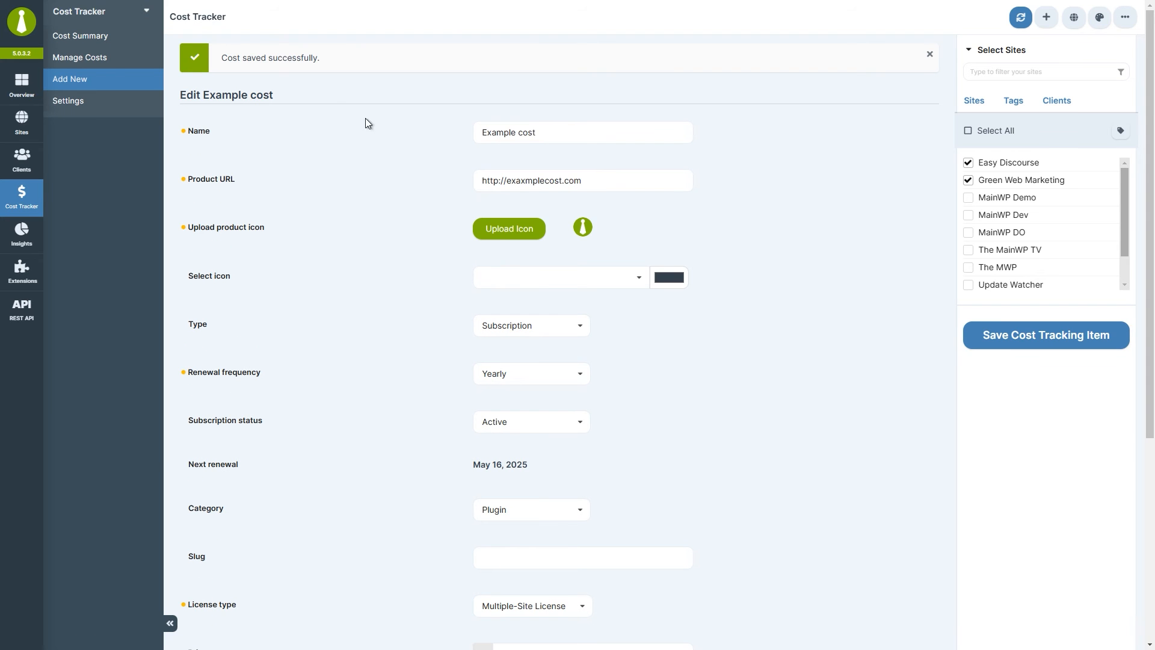
Review the Example cost entry in Manage Costs, then go to Cost Summary.
{"action": "left_click", "coordinate": [134, 58]}
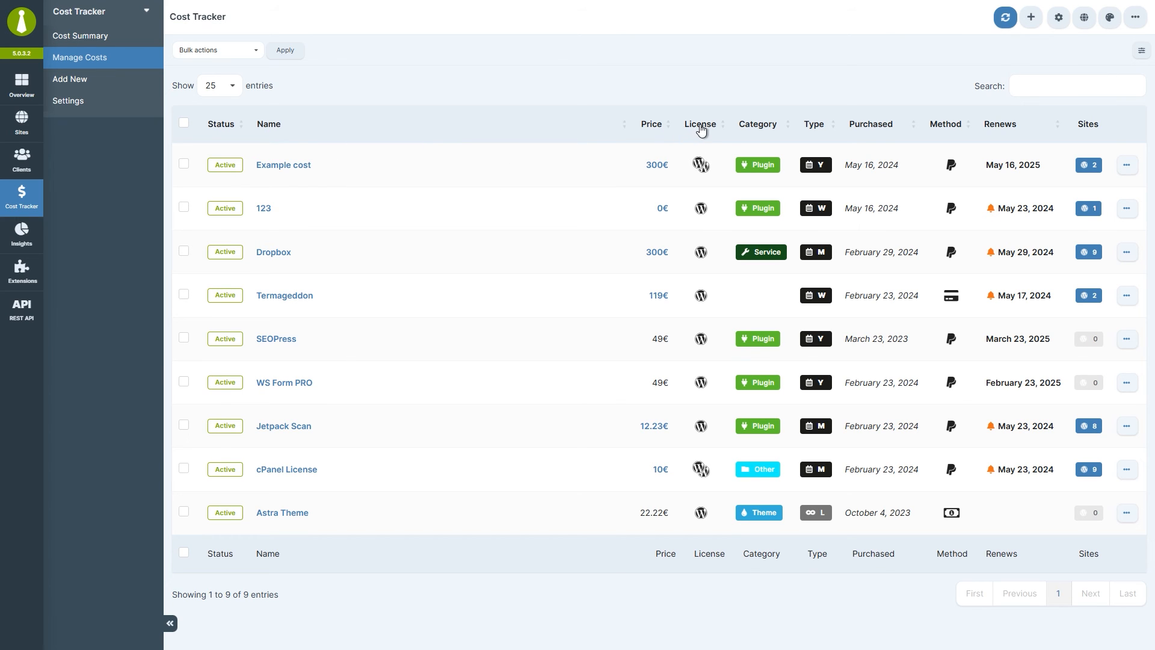
{"action": "mouse_move", "coordinate": [704, 207]}
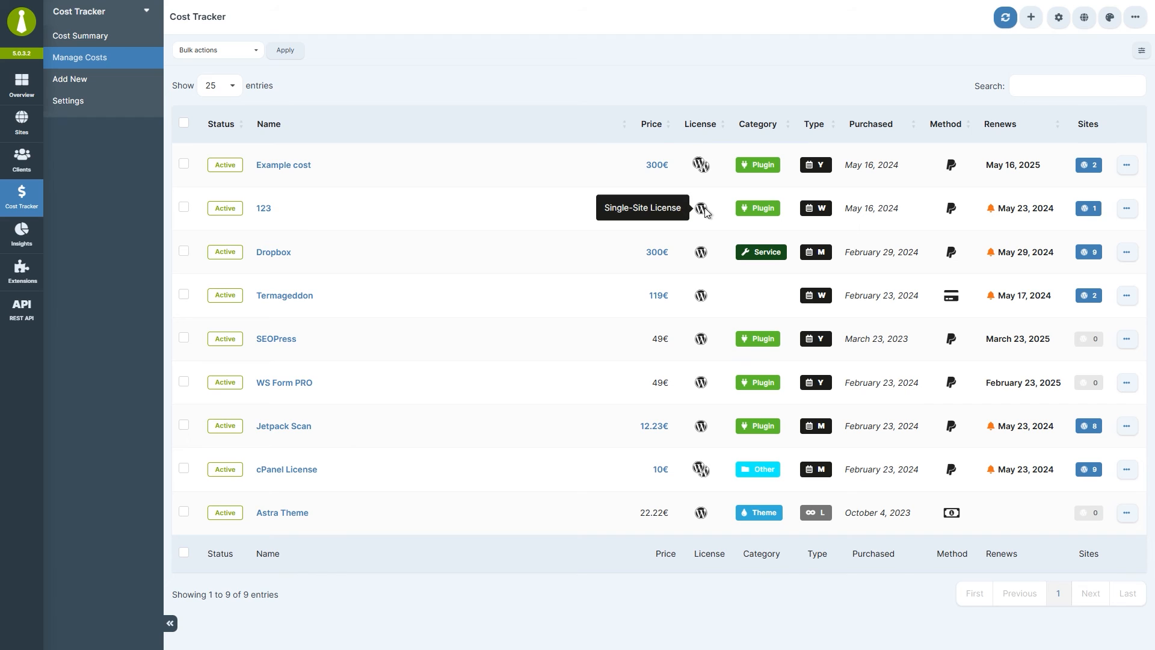
{"action": "mouse_move", "coordinate": [704, 168]}
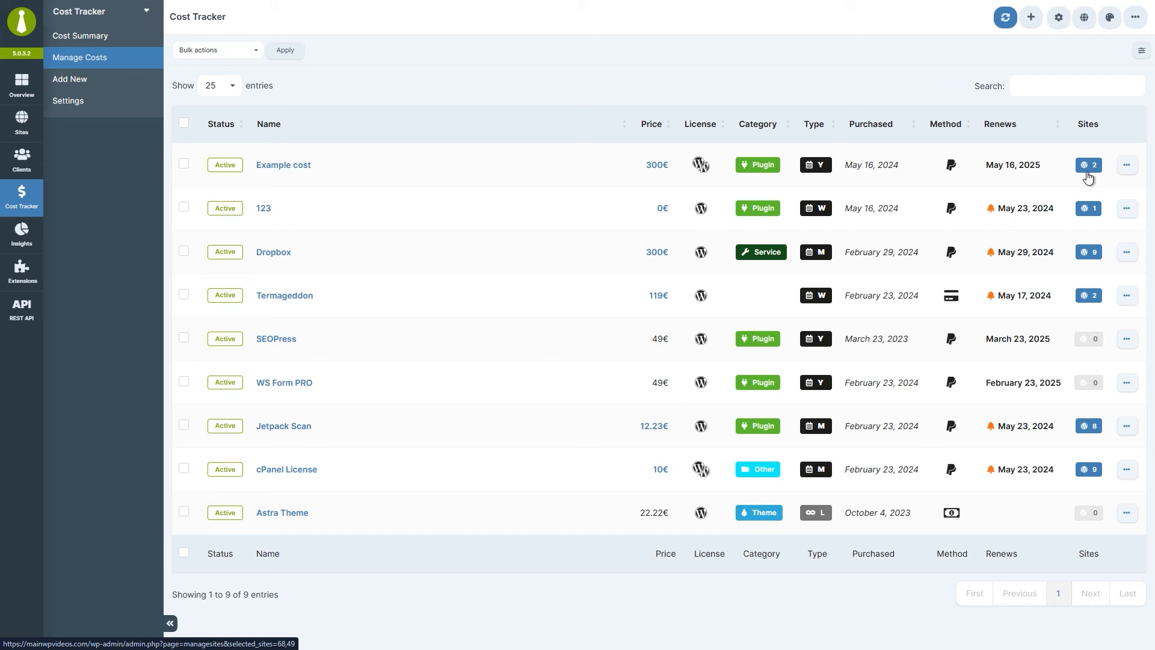
{"action": "left_click", "coordinate": [1126, 166]}
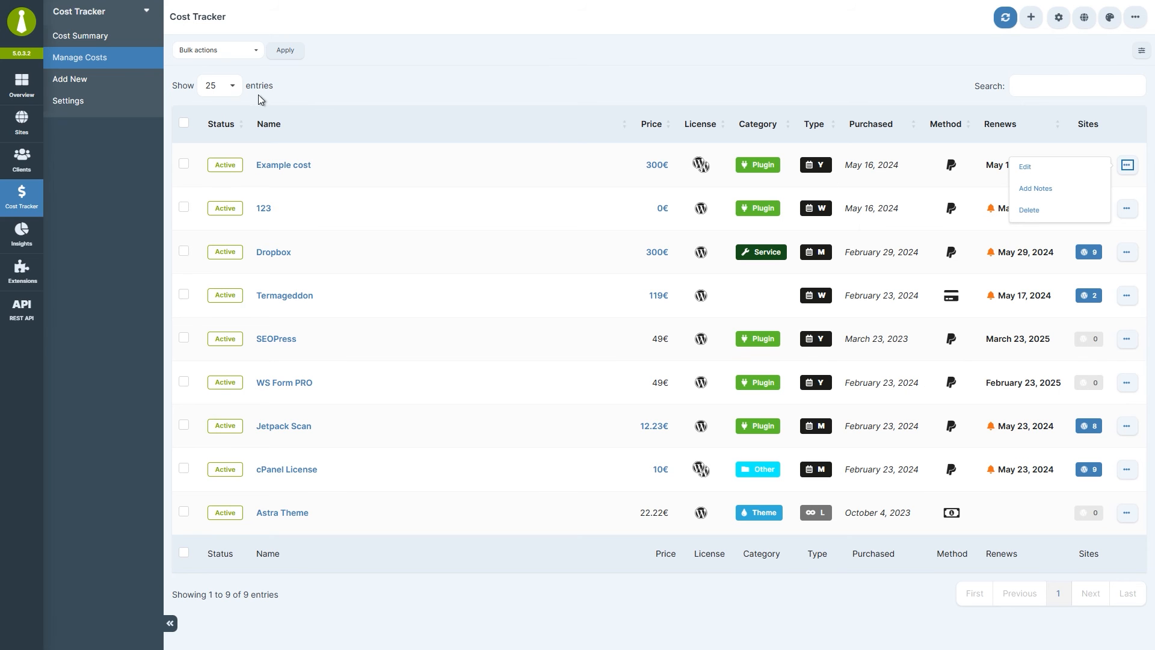
{"action": "left_click", "coordinate": [100, 35]}
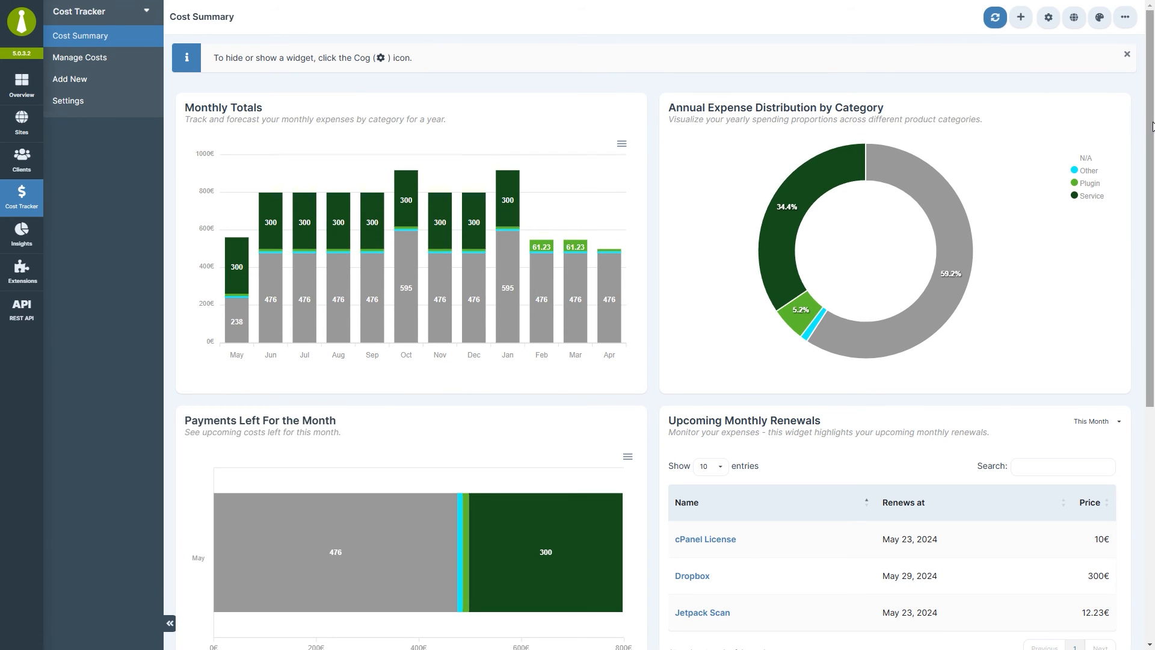
Scroll through the Cost Summary widgets and open the Monthly Totals download options.
{"action": "scroll", "coordinate": [492, 90], "scroll_direction": "down", "scroll_amount": 3}
{"action": "scroll", "coordinate": [654, 342], "scroll_direction": "down", "scroll_amount": 3}
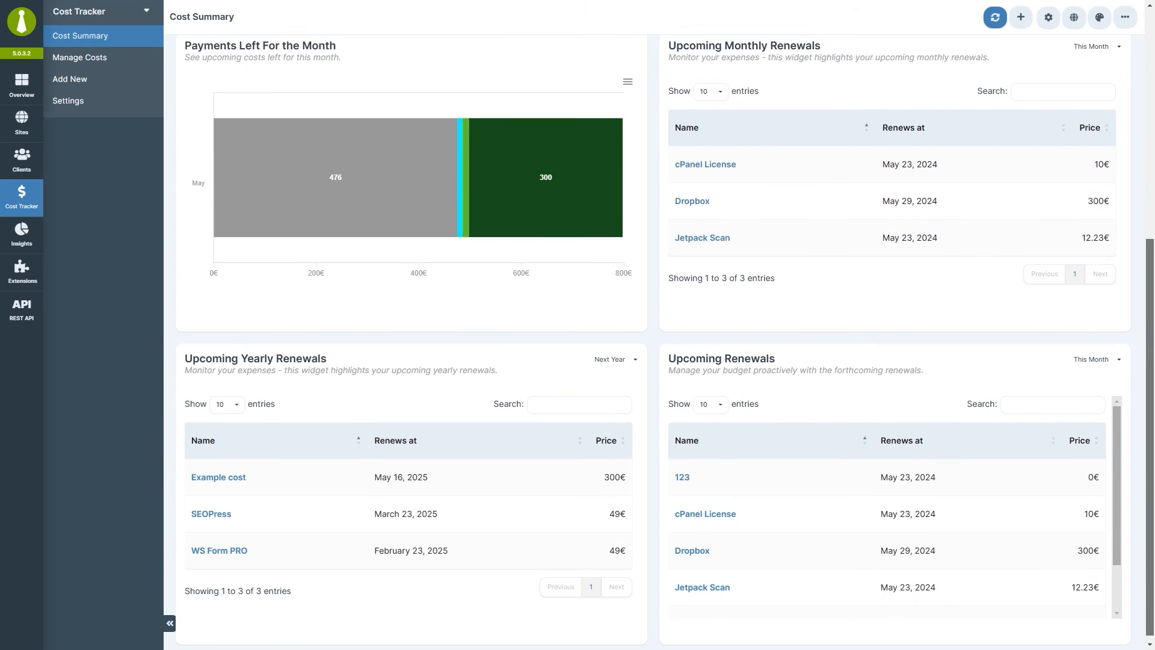
{"action": "scroll", "coordinate": [653, 342], "scroll_direction": "up", "scroll_amount": 3}
{"action": "scroll", "coordinate": [1112, 136], "scroll_direction": "up", "scroll_amount": 3}
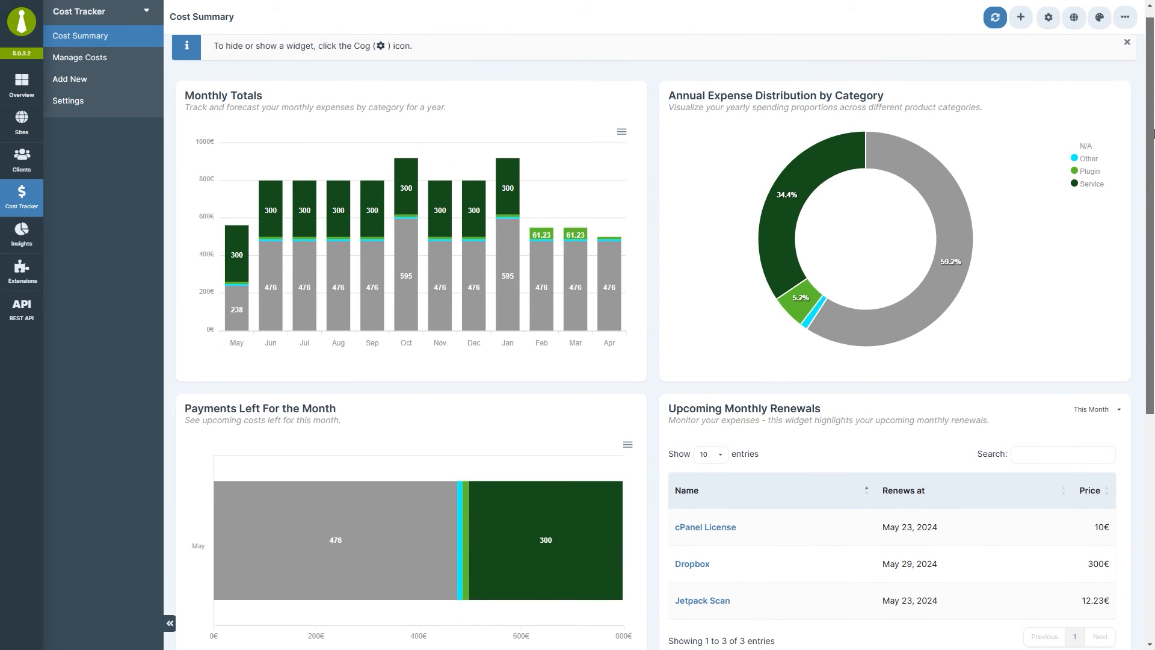
{"action": "left_click", "coordinate": [620, 131]}
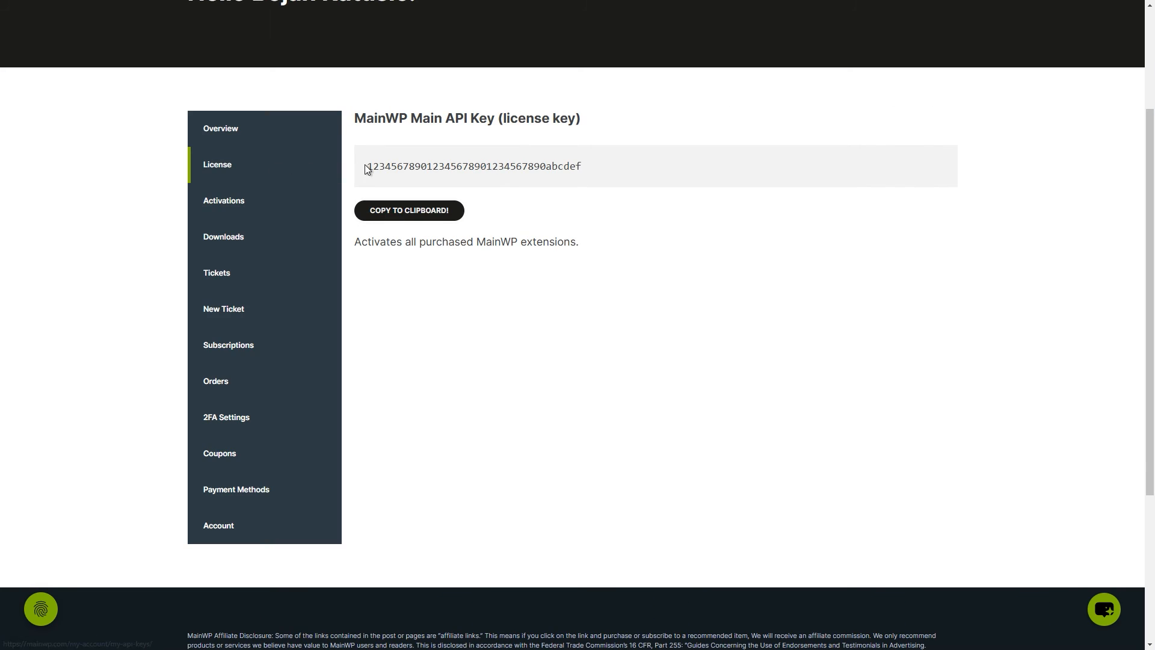
Paste the copied Main API key, have it remembered and validated, and start Install Extensions.
{"action": "left_click", "coordinate": [387, 218]}
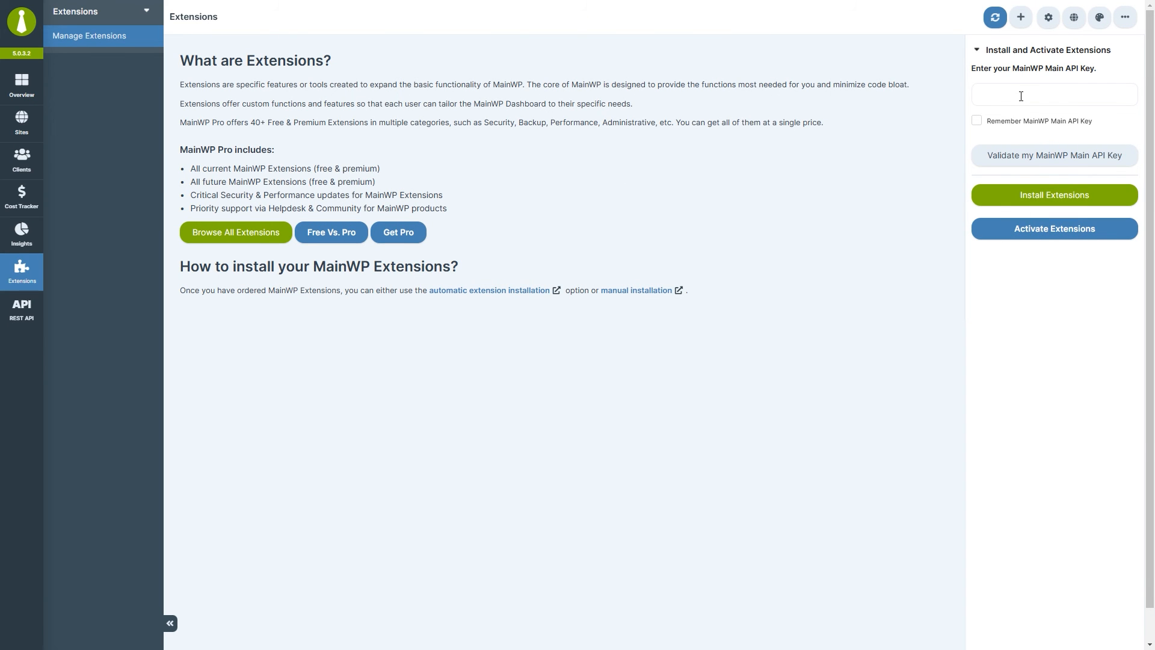
{"action": "right_click", "coordinate": [1017, 96]}
{"action": "left_click", "coordinate": [1066, 236]}
{"action": "left_click", "coordinate": [1011, 122]}
{"action": "left_click", "coordinate": [1017, 158]}
{"action": "left_click", "coordinate": [1058, 195]}
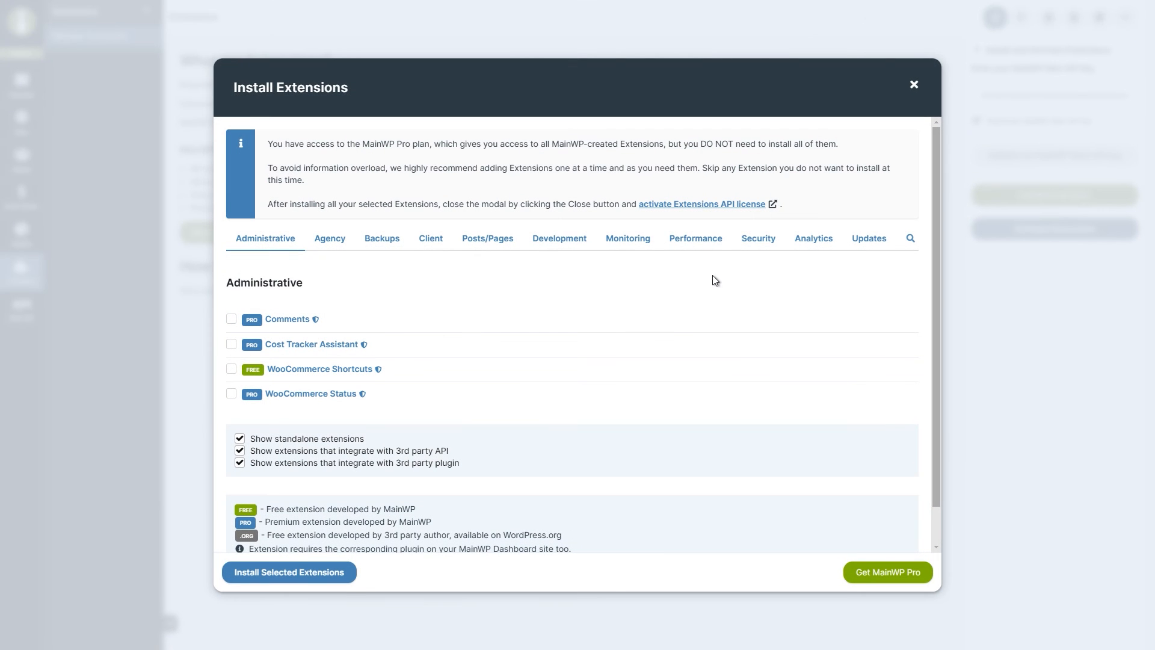
Browse the Agency, Backups and Client extension categories and search the full list.
{"action": "left_click", "coordinate": [328, 244]}
{"action": "left_click", "coordinate": [384, 244]}
{"action": "left_click", "coordinate": [431, 242]}
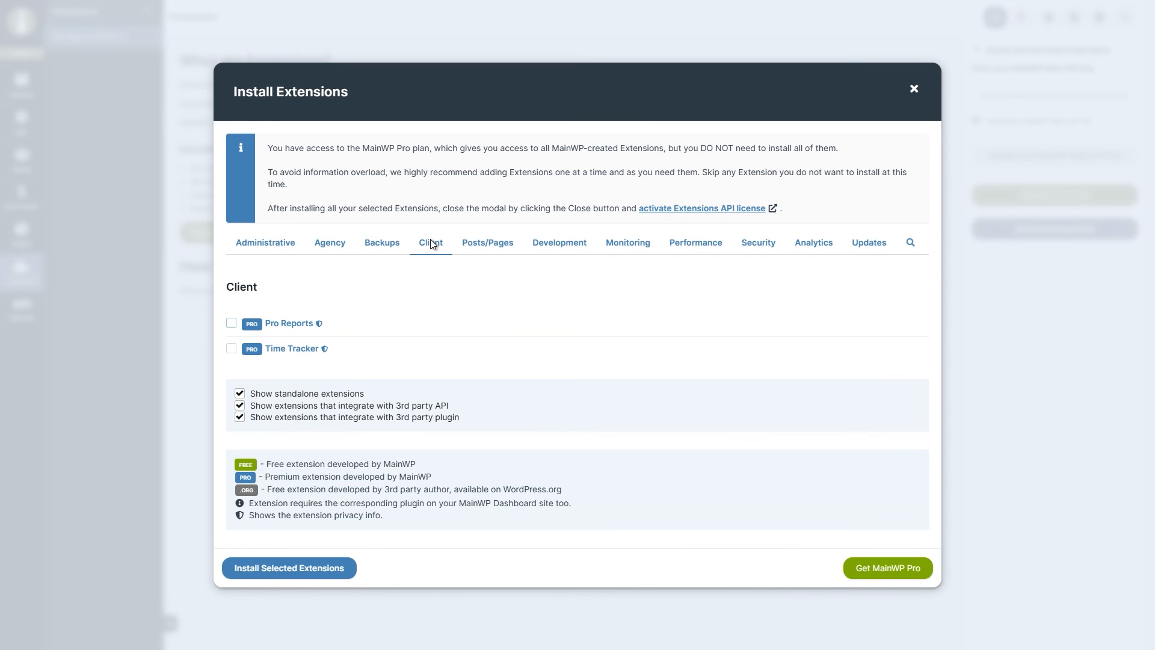
{"action": "left_click", "coordinate": [911, 246]}
{"action": "left_click_drag", "start_coordinate": [934, 225], "coordinate": [936, 263]}
Install the Cache Control and Code Snippets extensions.
{"action": "left_click", "coordinate": [231, 345]}
{"action": "left_click", "coordinate": [231, 395]}
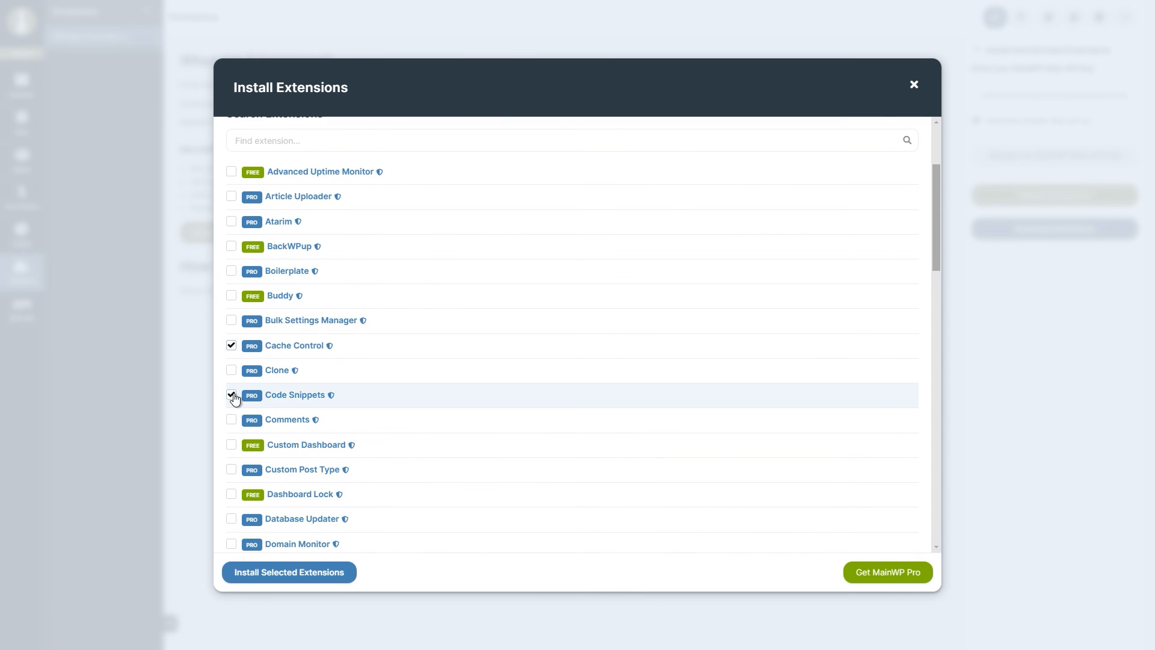
{"action": "left_click", "coordinate": [285, 573]}
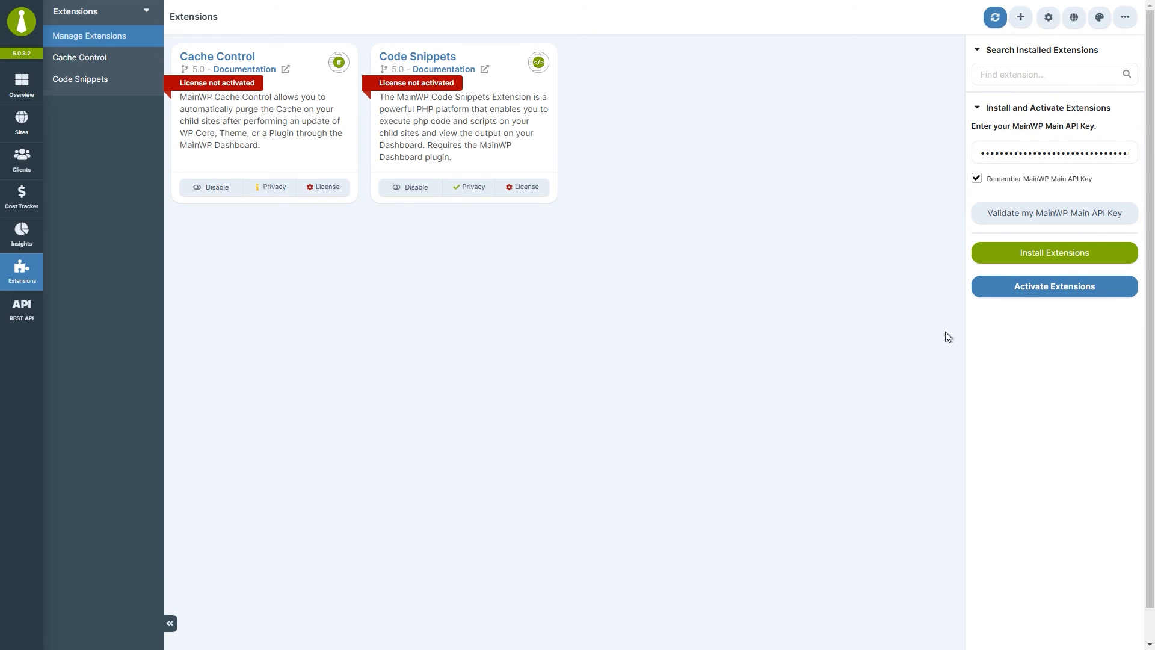
Activate the extension licenses, disable Cache Control, and review Code Snippets' privacy and license details.
{"action": "left_click", "coordinate": [1049, 289]}
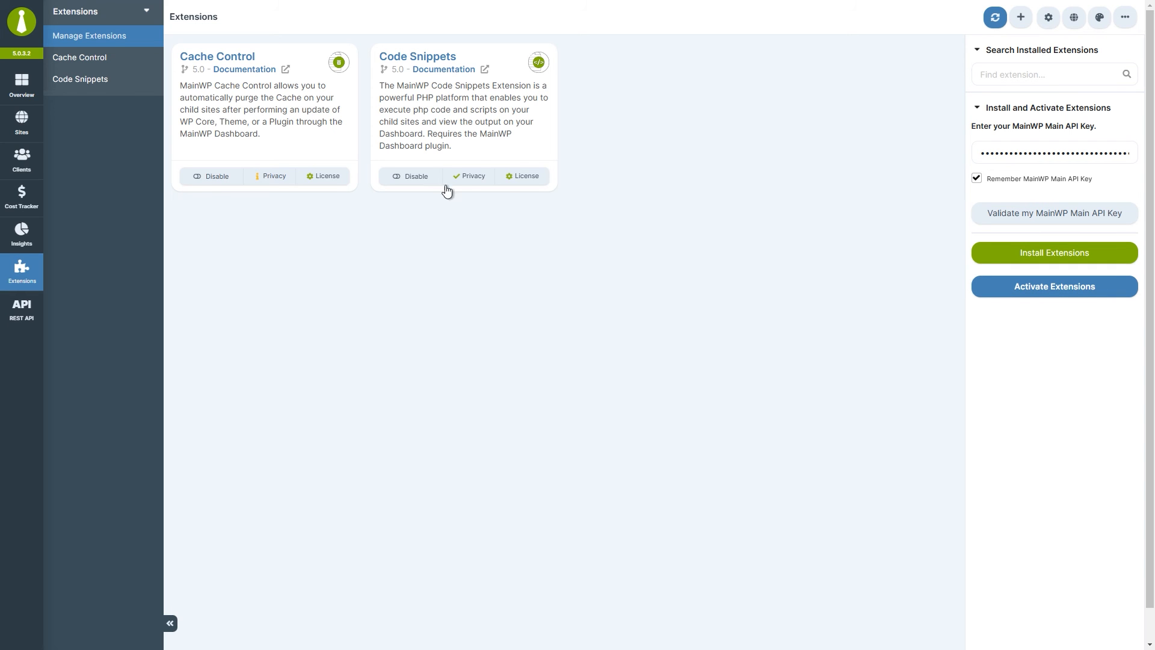
{"action": "left_click", "coordinate": [213, 177]}
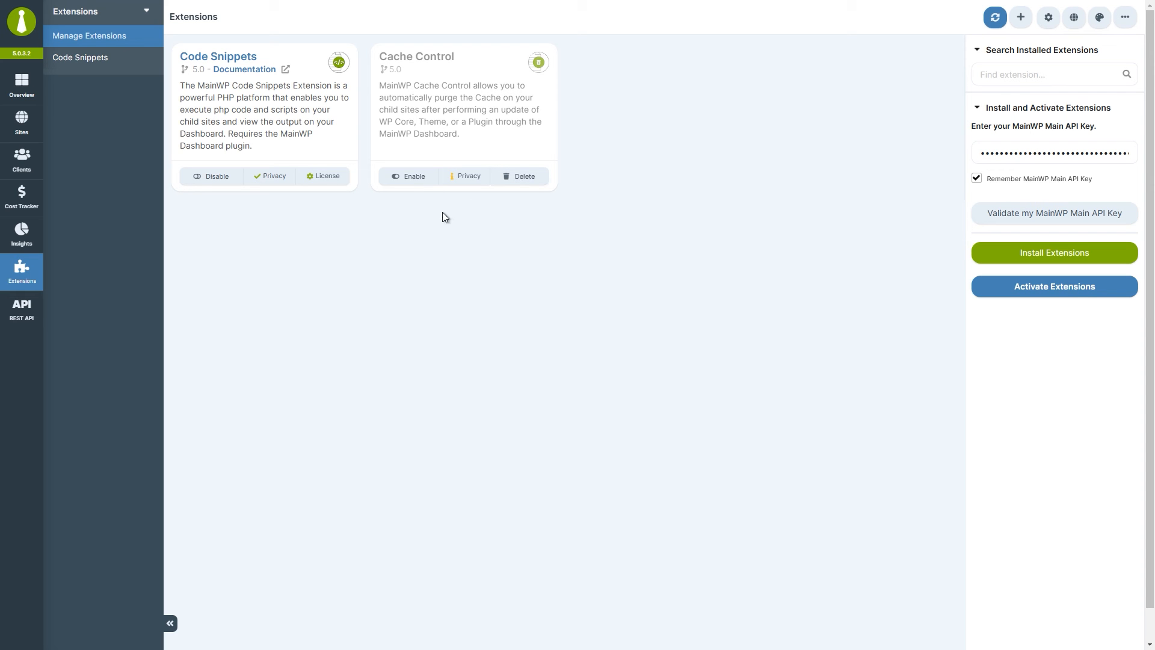
{"action": "left_click", "coordinate": [273, 177]}
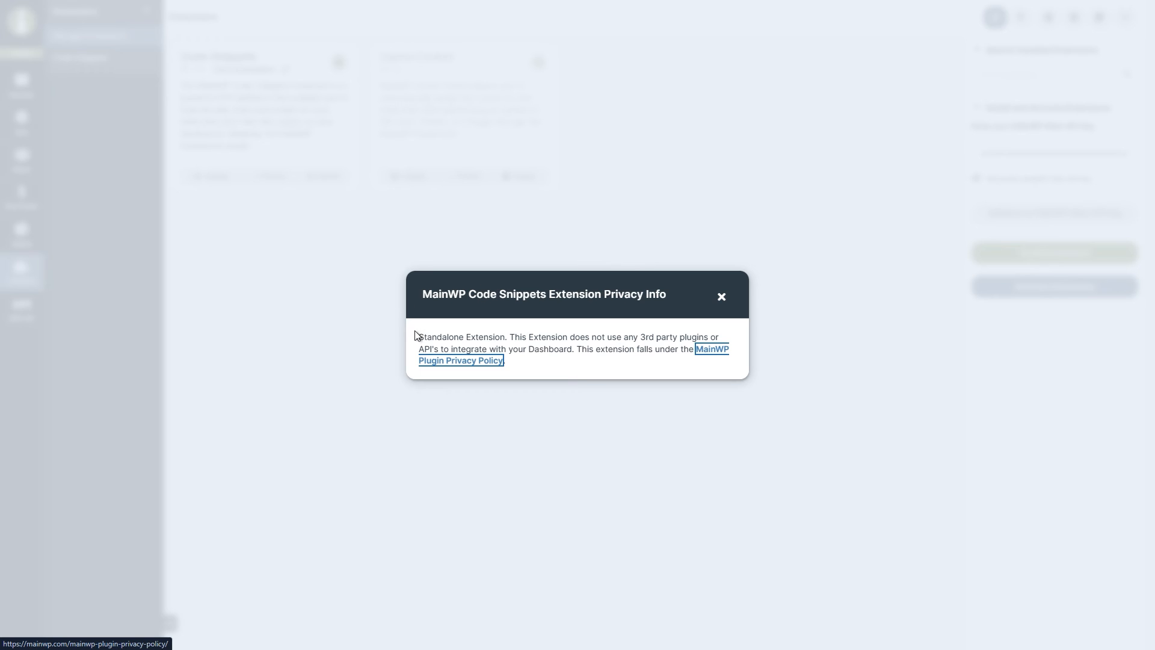
{"action": "left_click", "coordinate": [722, 298]}
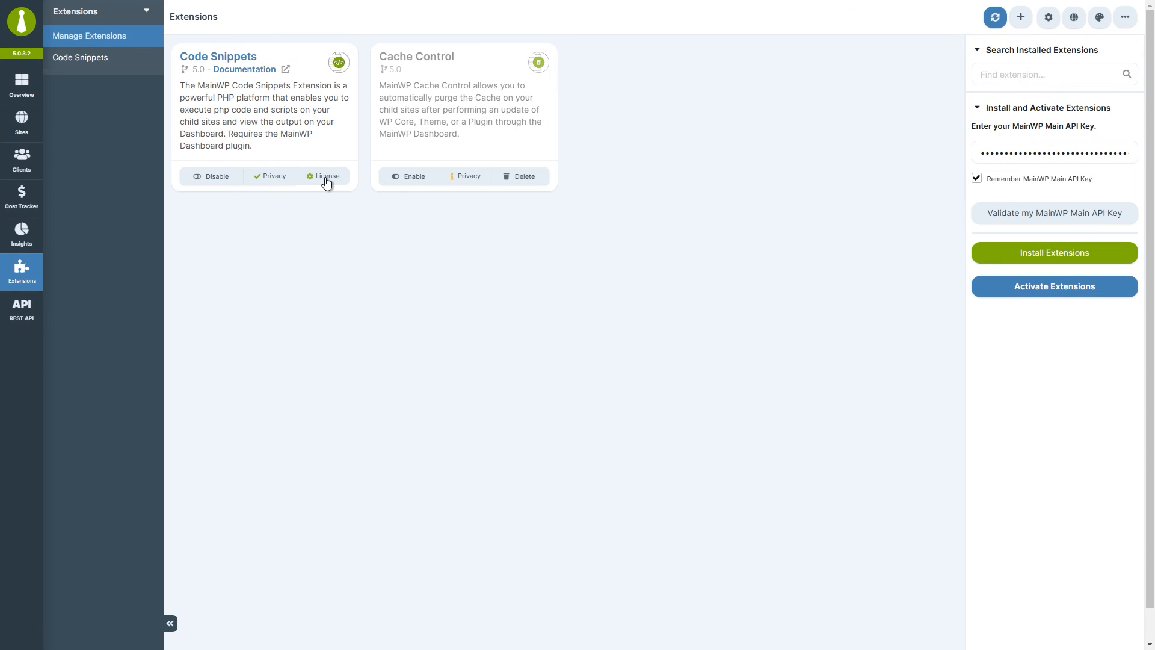
{"action": "left_click", "coordinate": [325, 177]}
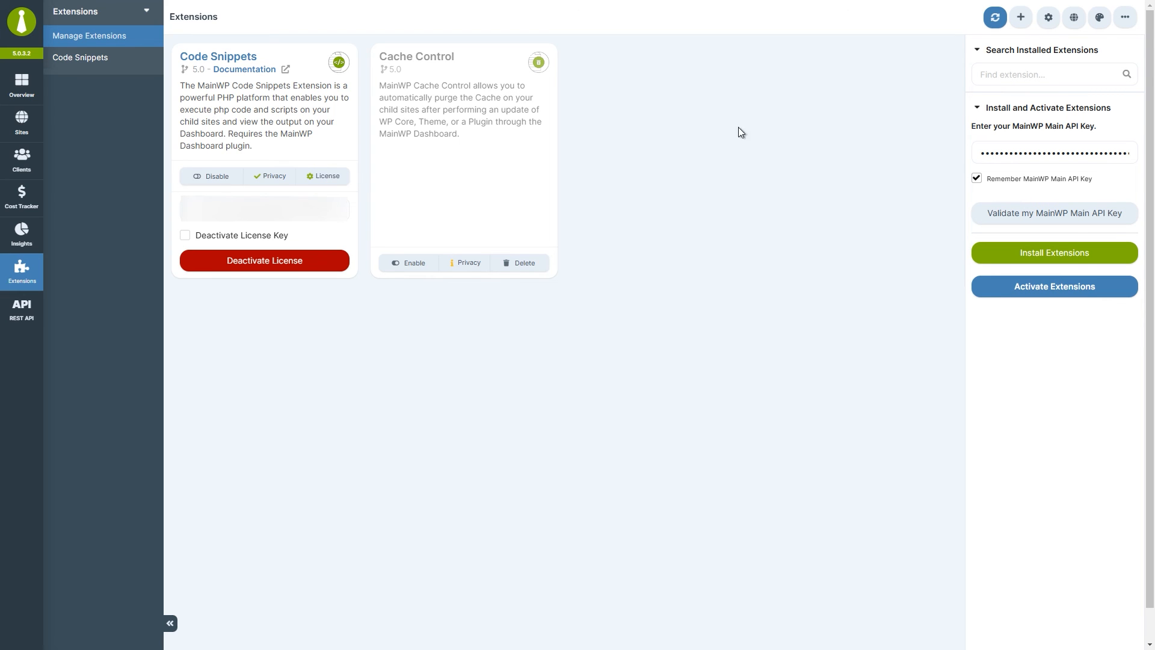
{"action": "left_click", "coordinate": [1127, 23]}
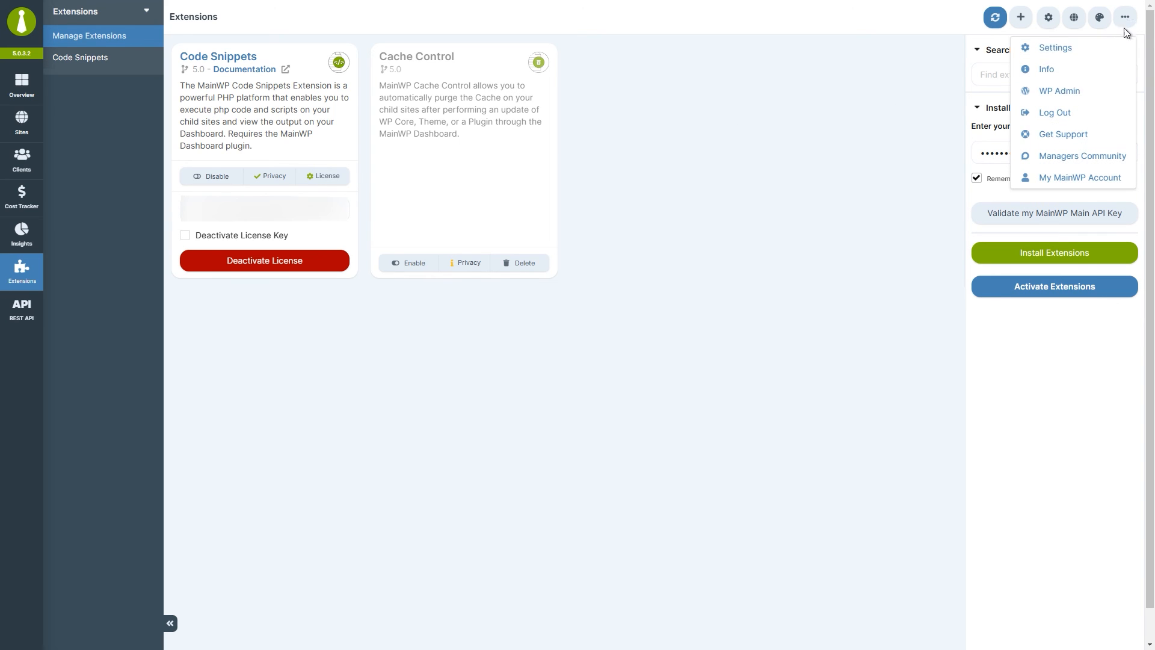
Look over the WordPress Plugins and Permalink settings pages, then return to MainWP Overview showing 29 updates.
{"action": "left_click", "coordinate": [1088, 88]}
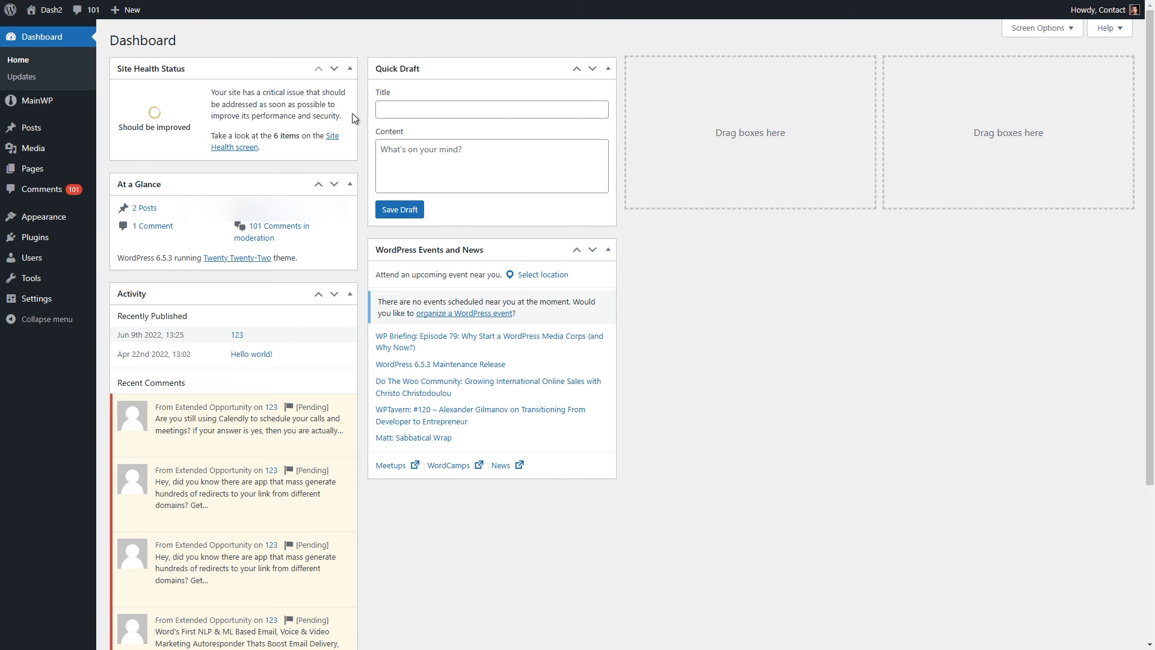
{"action": "left_click", "coordinate": [56, 238]}
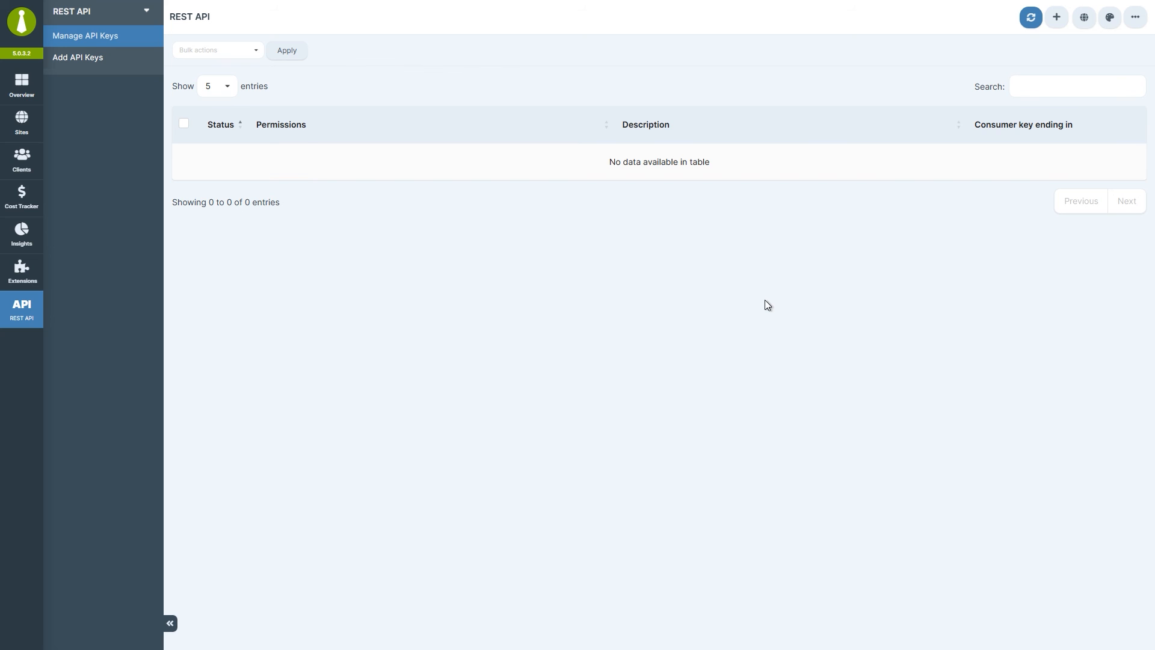
{"action": "left_click", "coordinate": [1134, 29]}
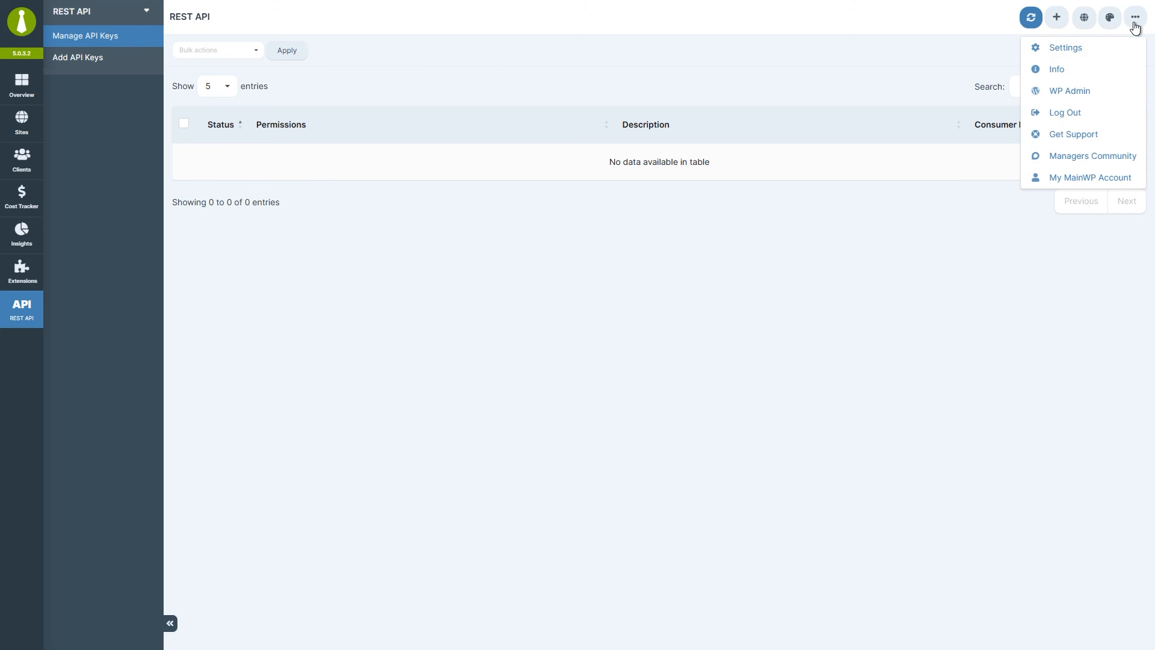
{"action": "left_click", "coordinate": [1106, 100]}
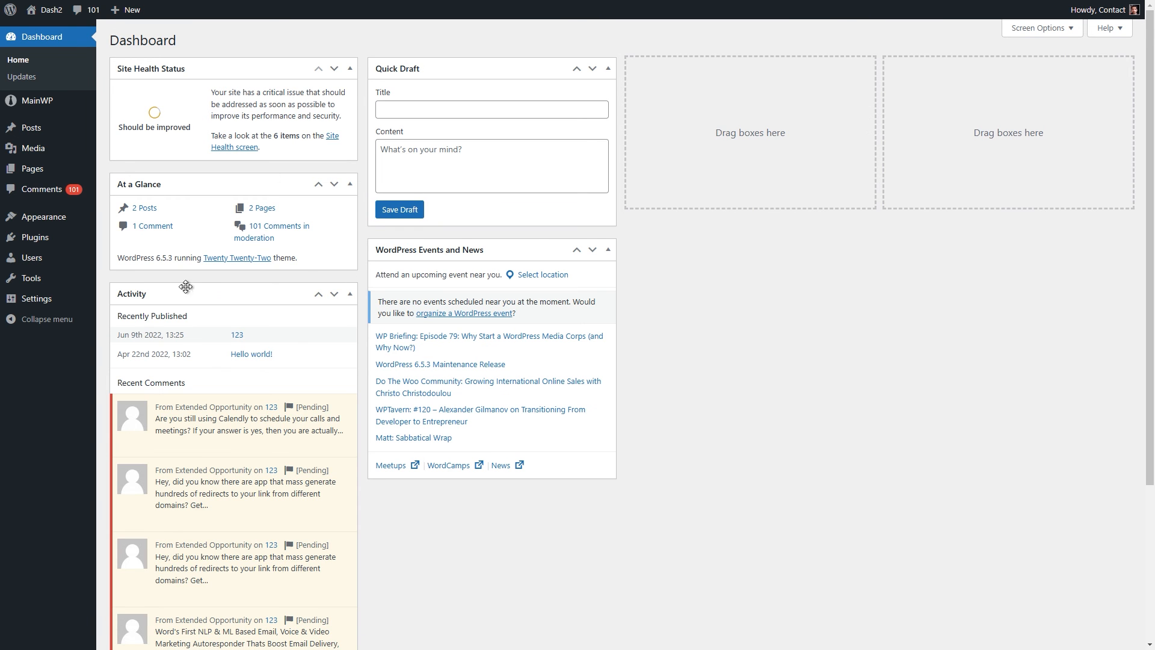
{"action": "mouse_move", "coordinate": [73, 304]}
{"action": "left_click", "coordinate": [136, 384]}
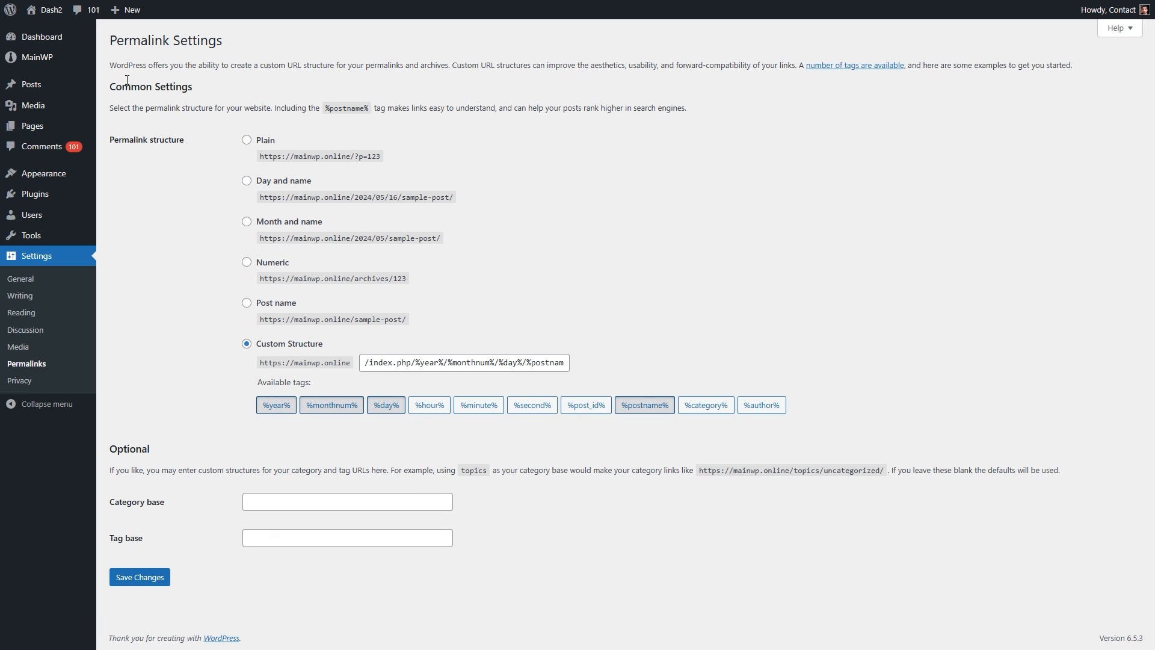
{"action": "left_click", "coordinate": [78, 64]}
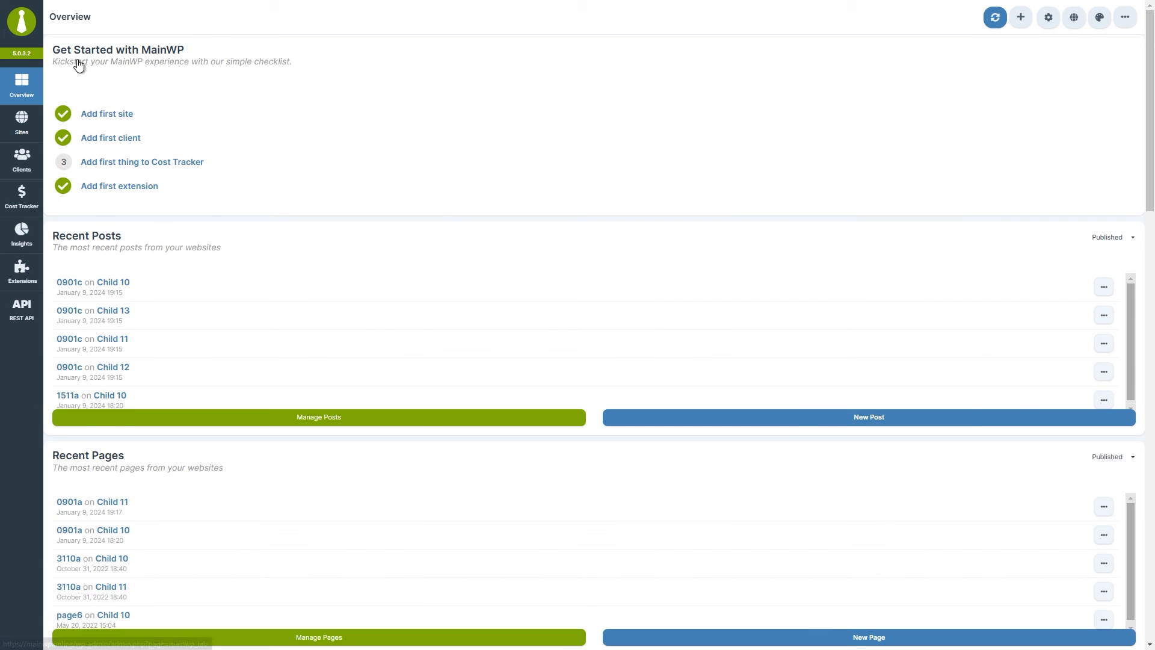
Create a REST API key described 'First key' with Read, Write and Delete permissions.
{"action": "left_click", "coordinate": [24, 310]}
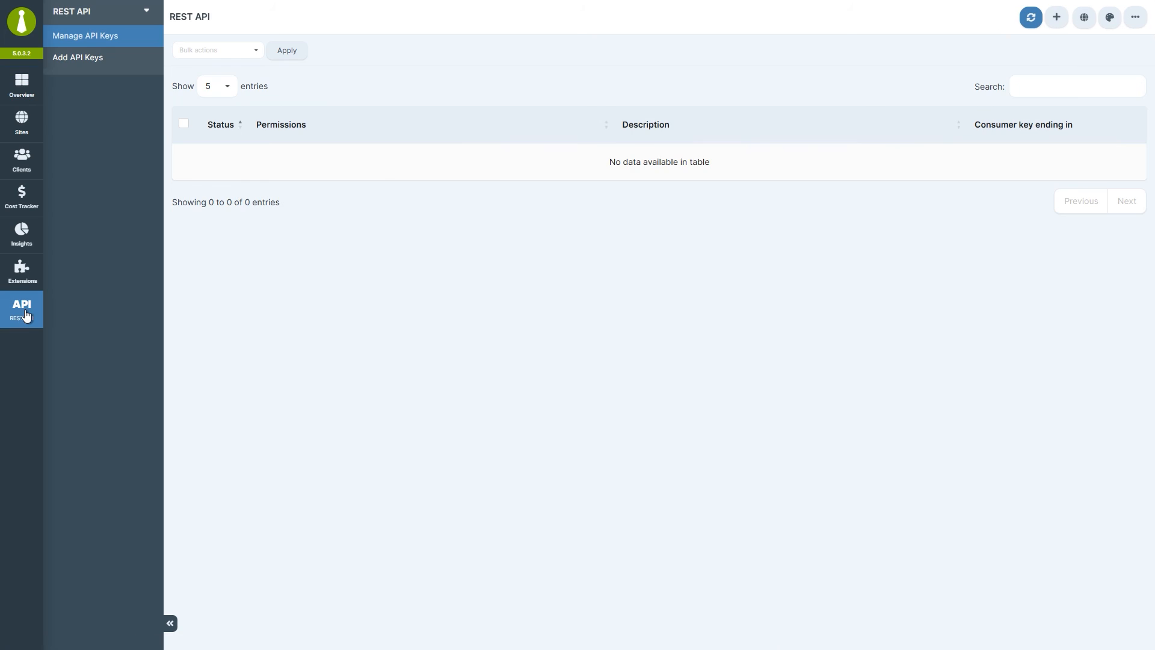
{"action": "left_click", "coordinate": [109, 60]}
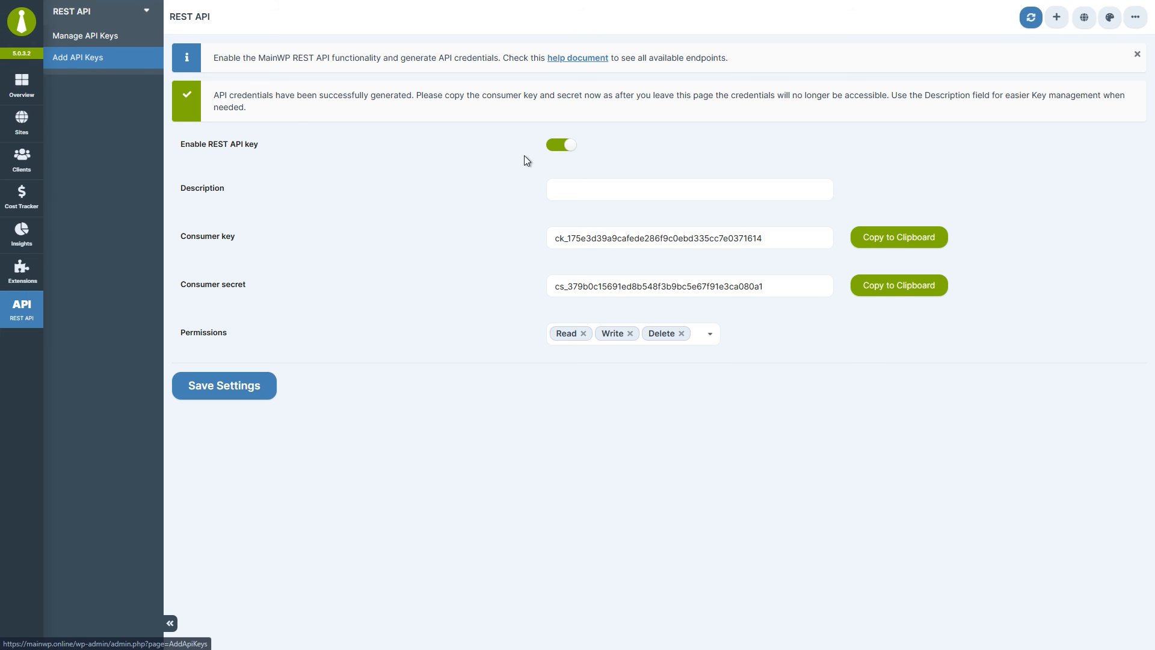
{"action": "type", "text": "First key"}
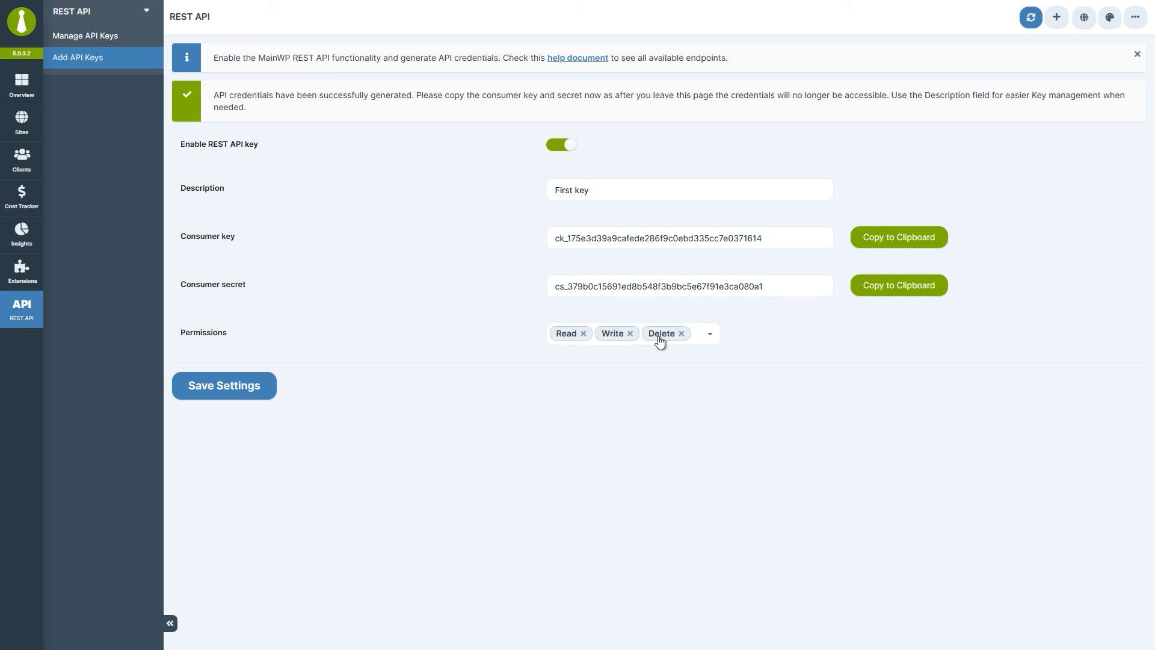
{"action": "left_click", "coordinate": [224, 390]}
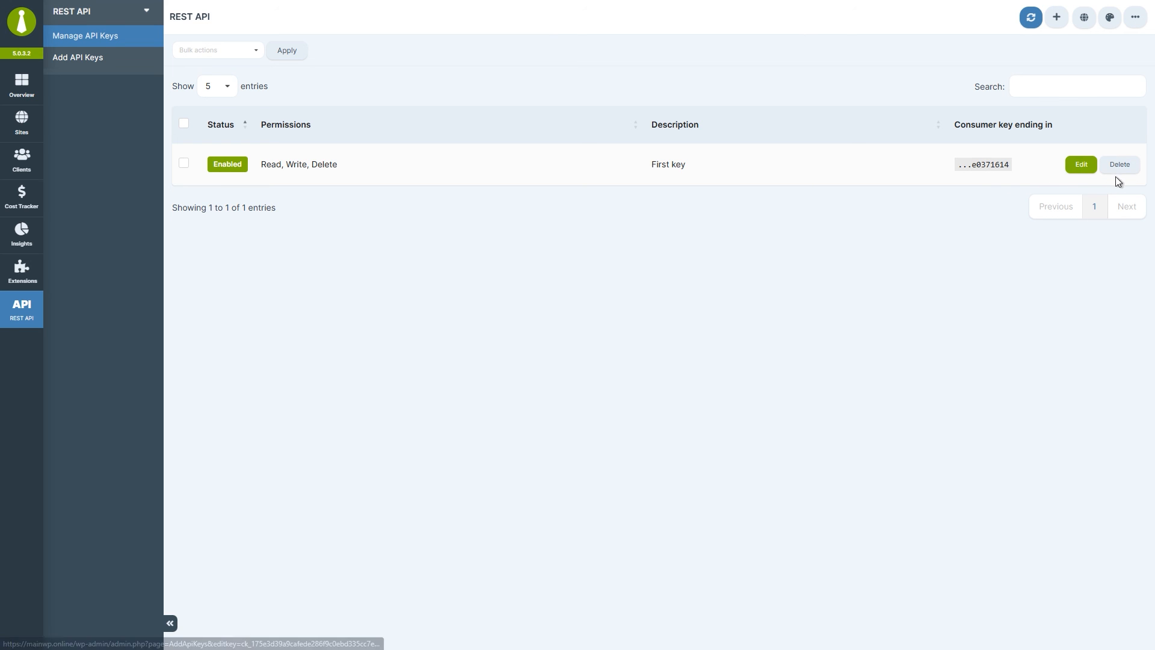
Disable the 'First key' REST API key and save the change.
{"action": "left_click", "coordinate": [1080, 173]}
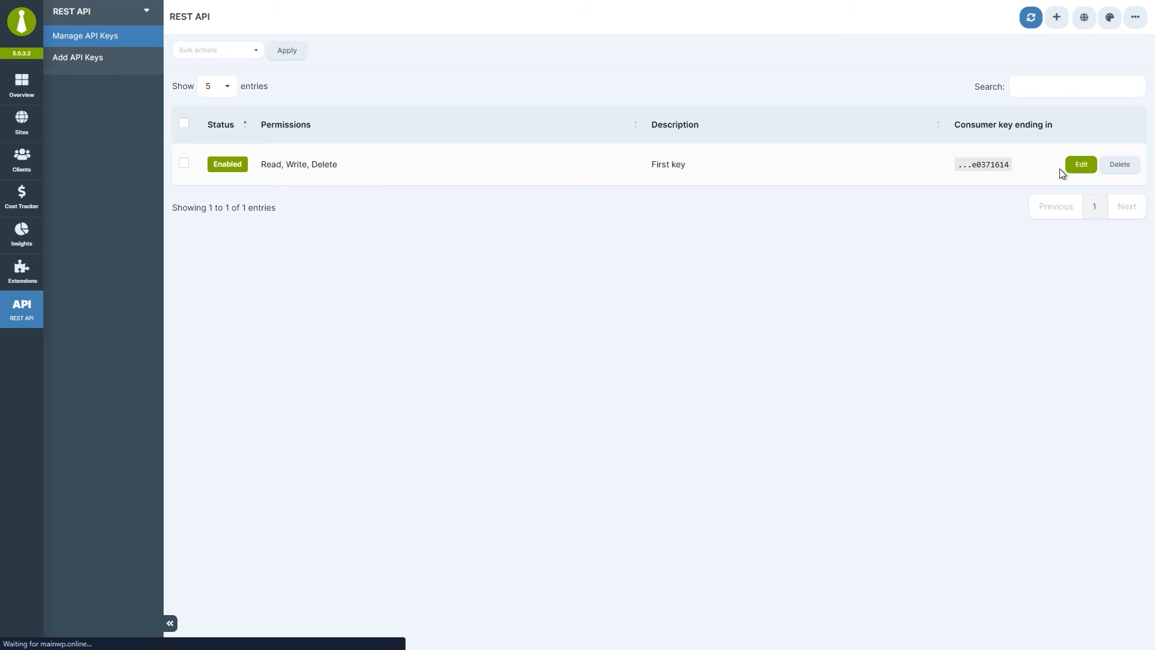
{"action": "left_click", "coordinate": [560, 69]}
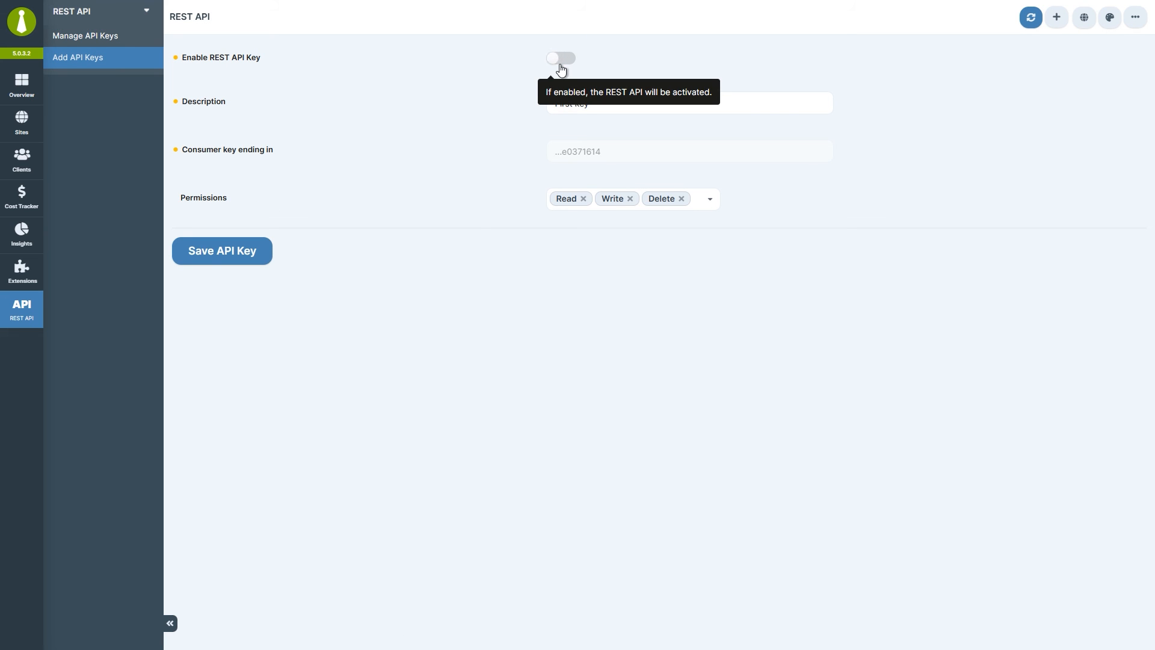
{"action": "left_click", "coordinate": [207, 266]}
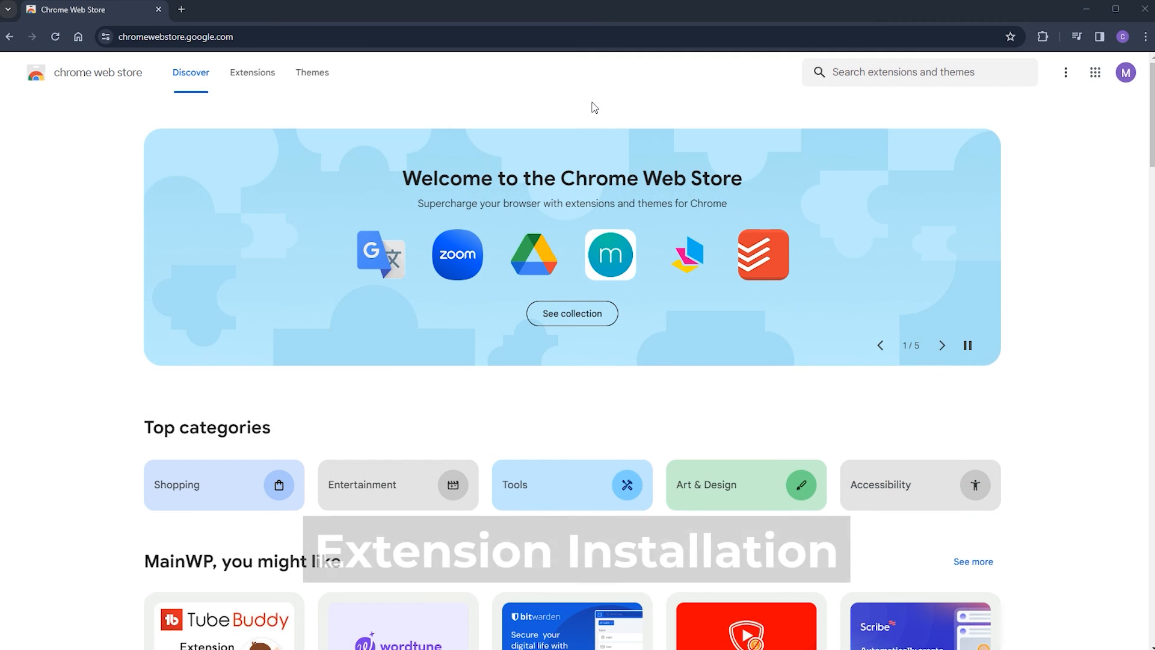
Search the Chrome Web Store for 'mainwp' and add MainWP Browser Extension to Chrome.
{"action": "left_click", "coordinate": [864, 72]}
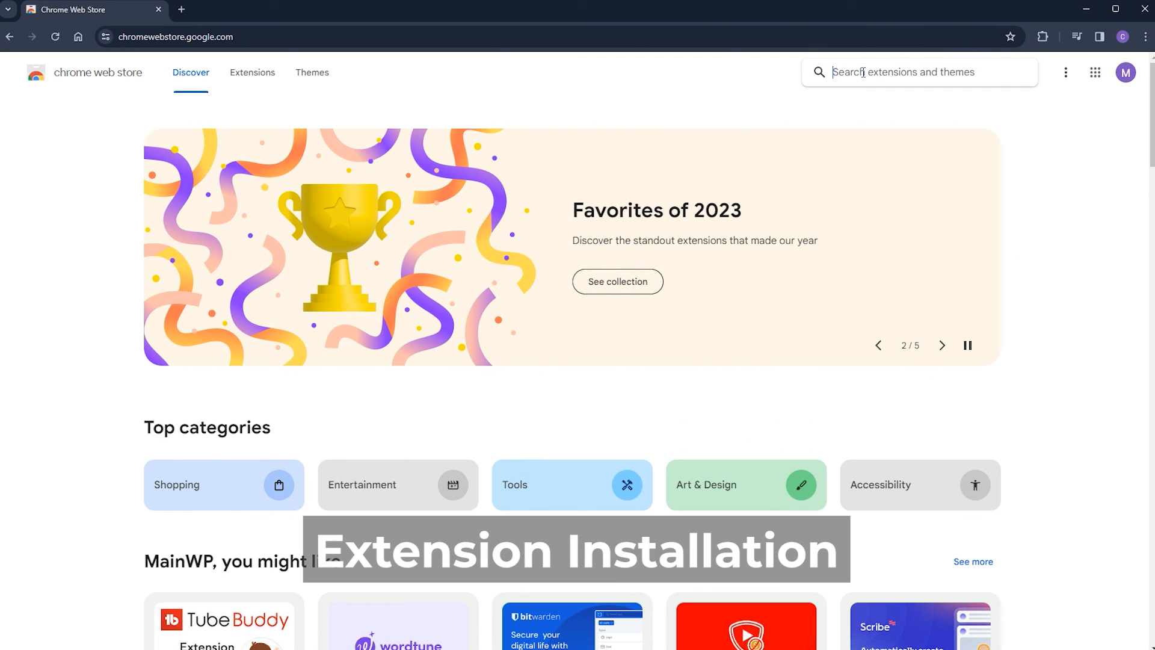
{"action": "type", "text": "mainwp"}
{"action": "key", "text": "Return"}
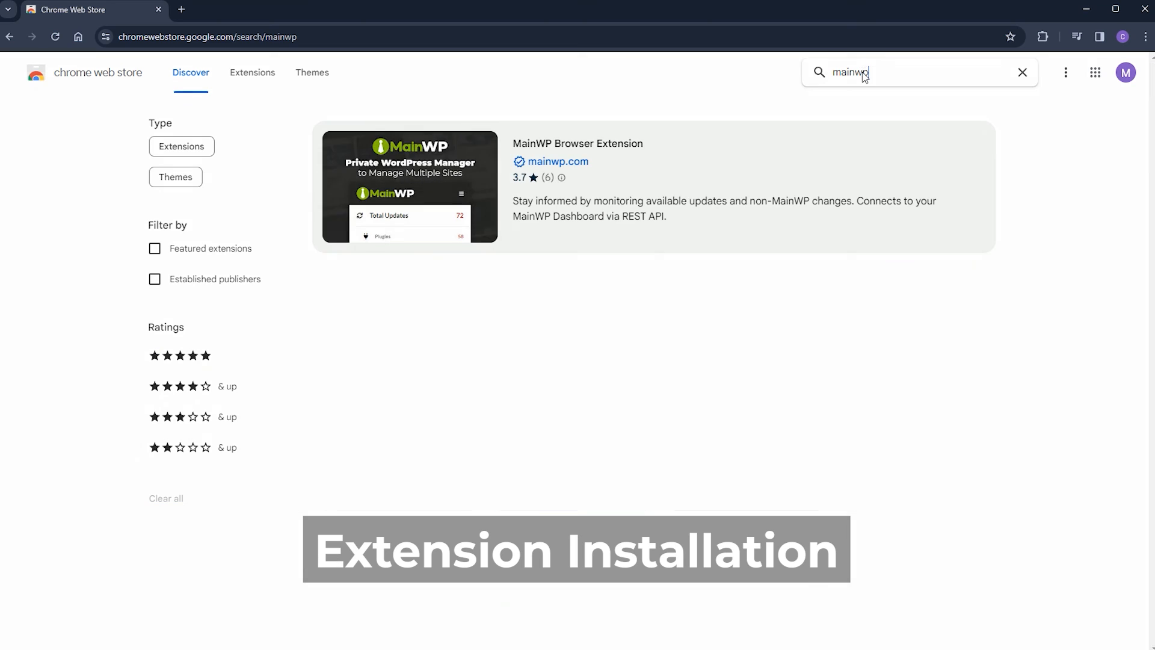
{"action": "left_click", "coordinate": [744, 163]}
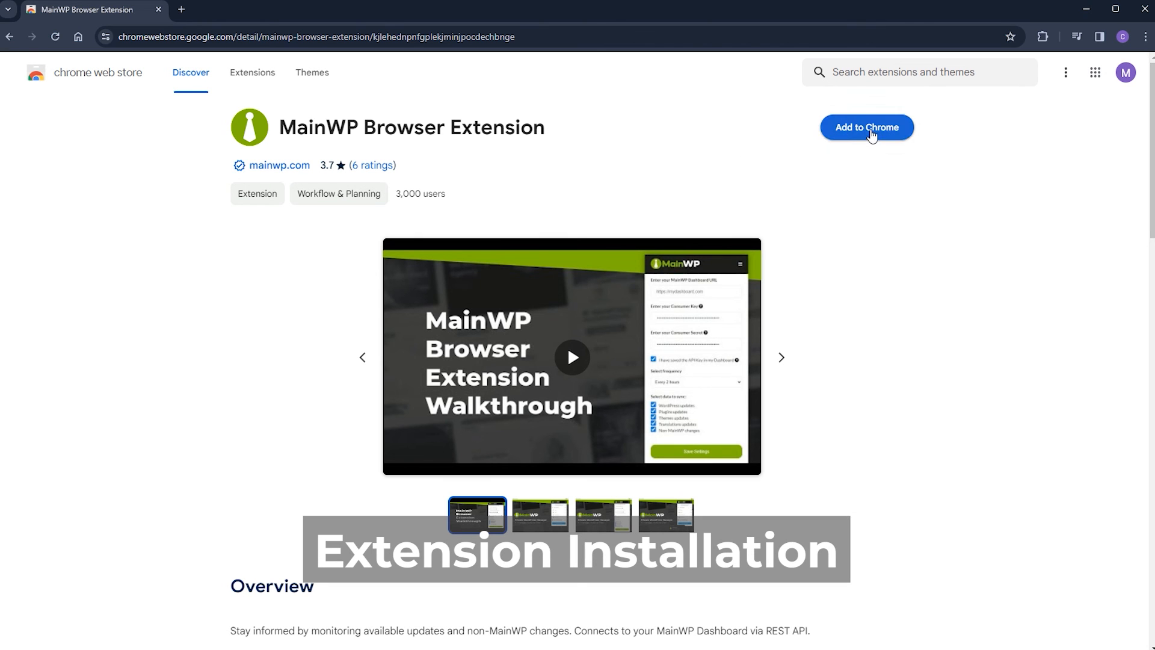
{"action": "left_click", "coordinate": [873, 130]}
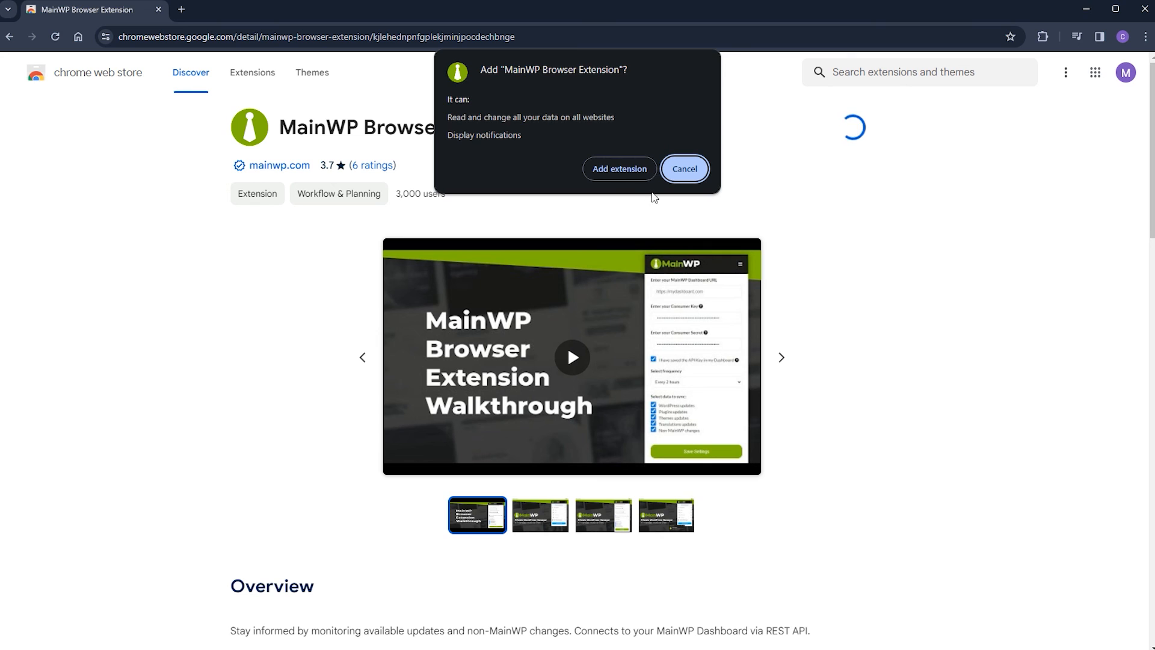
{"action": "left_click", "coordinate": [619, 169]}
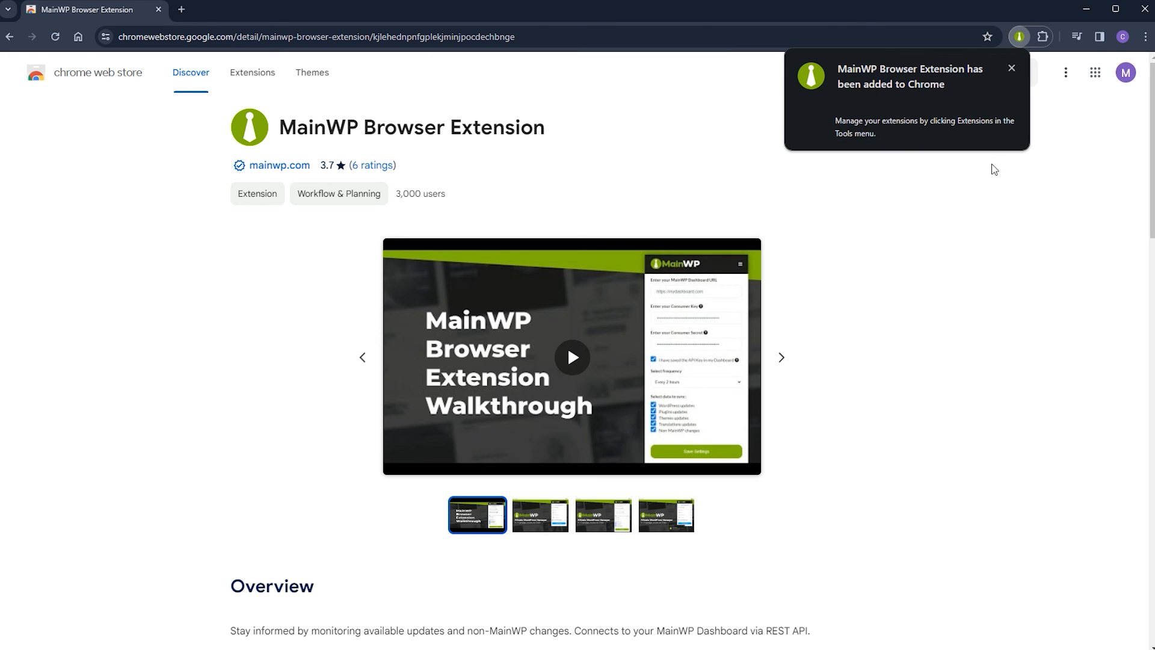
Pin MainWP Browser Extension to the Chrome toolbar.
{"action": "left_click", "coordinate": [1044, 39]}
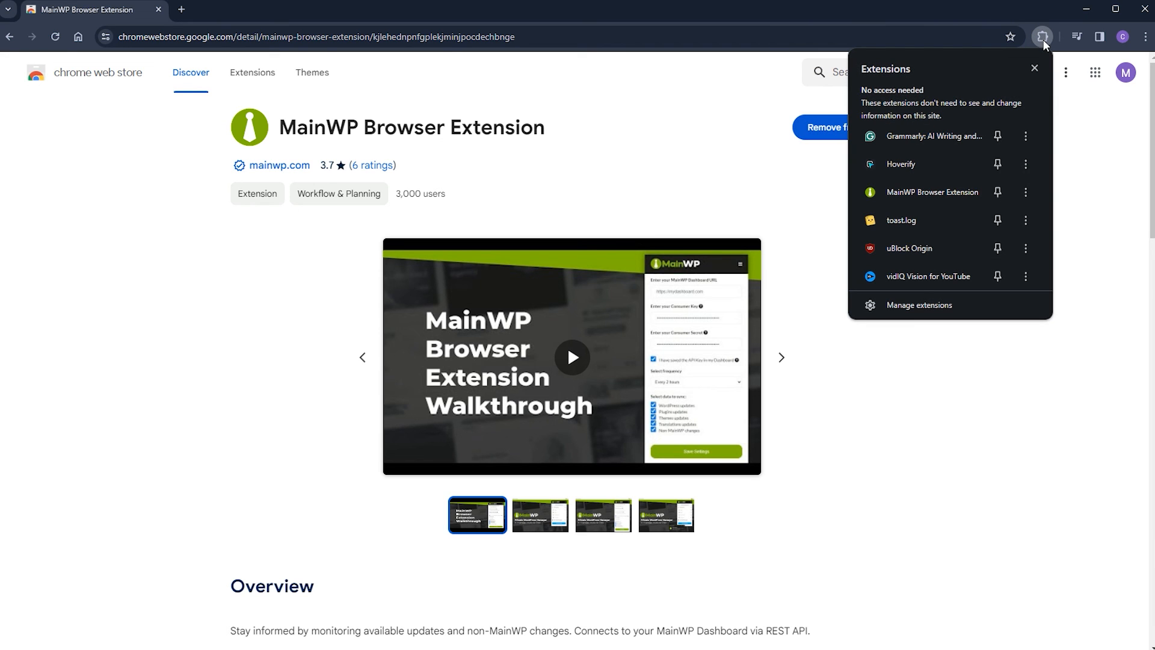
{"action": "left_click", "coordinate": [1002, 196]}
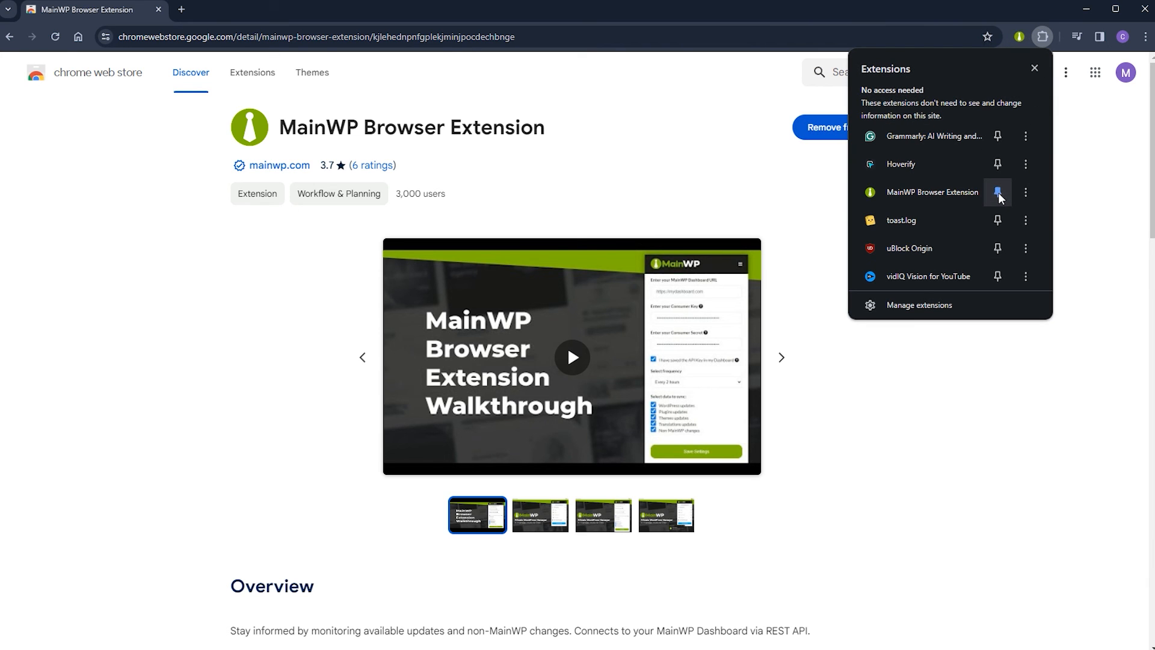
{"action": "left_click", "coordinate": [1088, 191]}
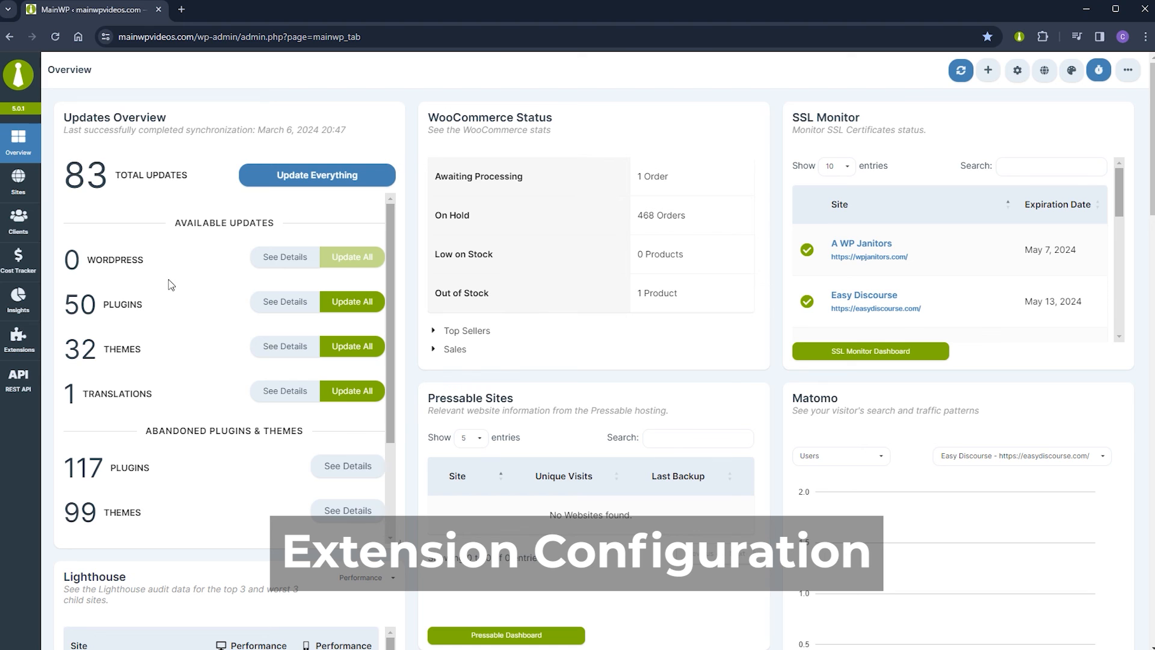
Generate new REST API credentials with the description 'For browser extension'.
{"action": "left_click", "coordinate": [21, 385]}
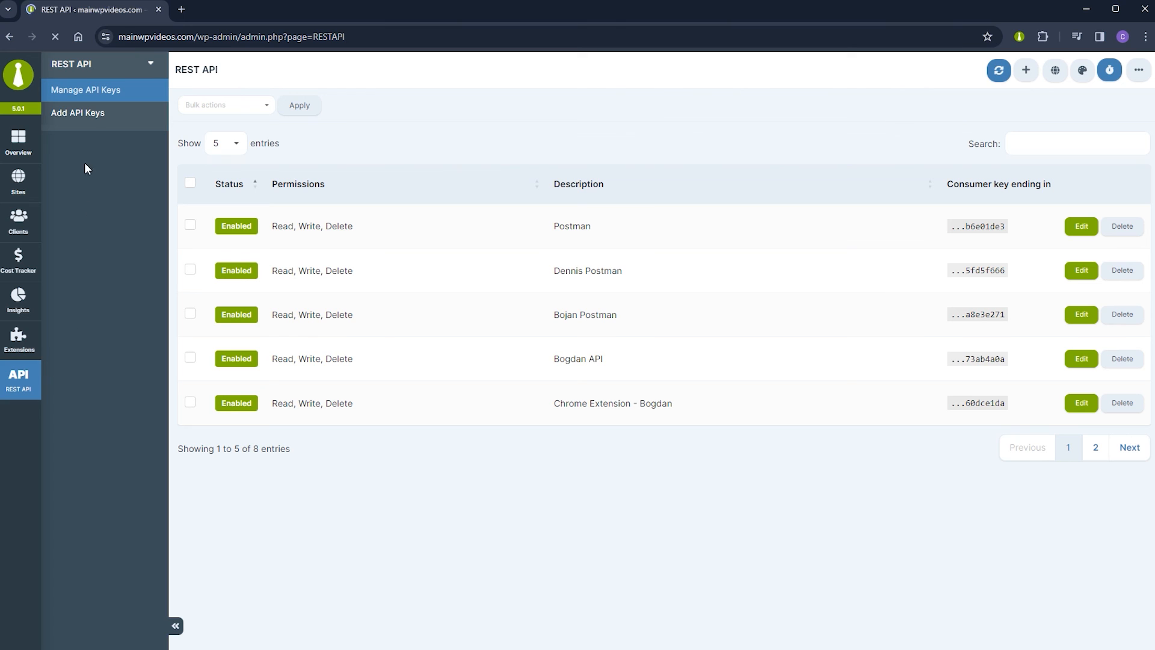
{"action": "left_click", "coordinate": [90, 119]}
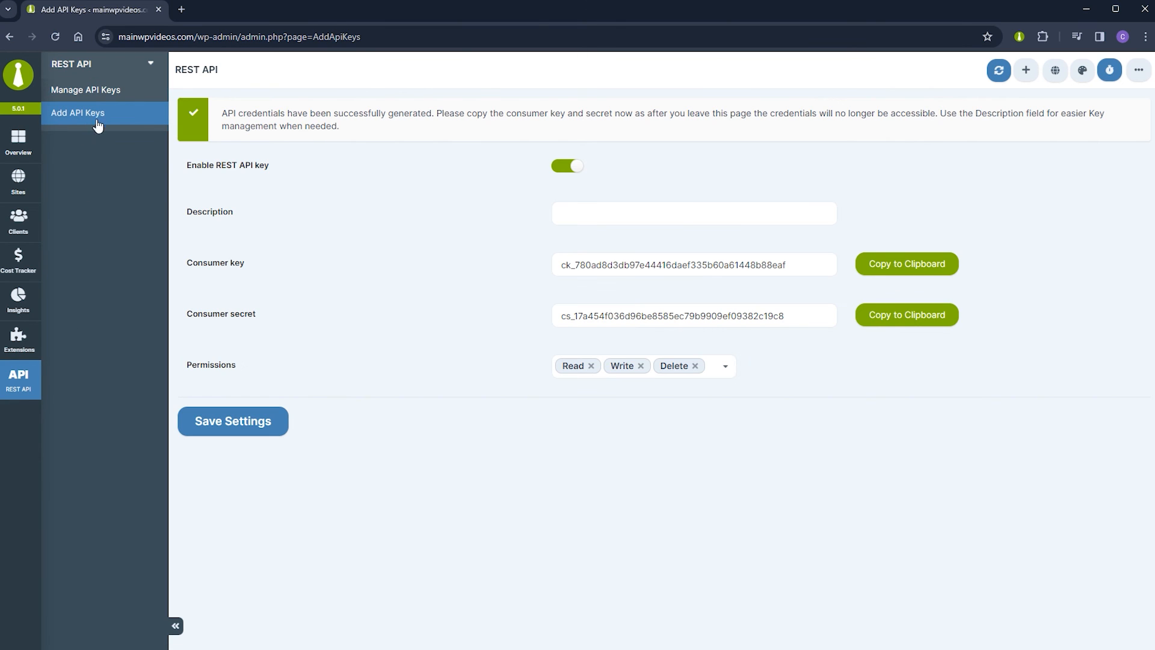
{"action": "left_click", "coordinate": [588, 210]}
{"action": "type", "text": "For browser extension"}
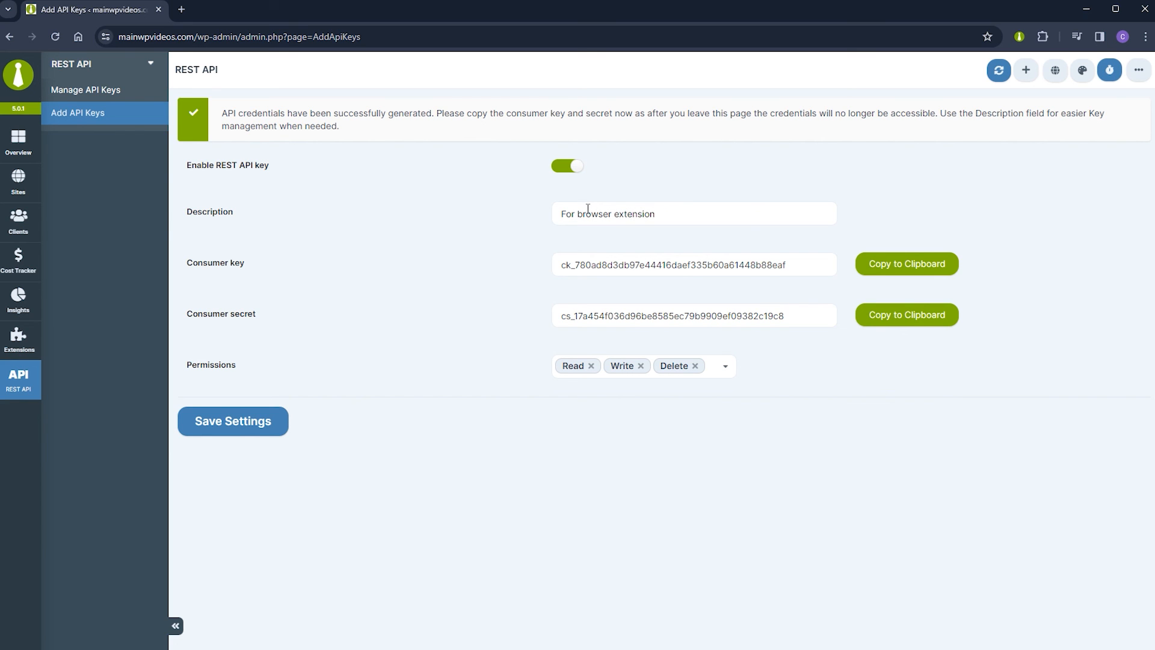
{"action": "left_click", "coordinate": [1019, 37]}
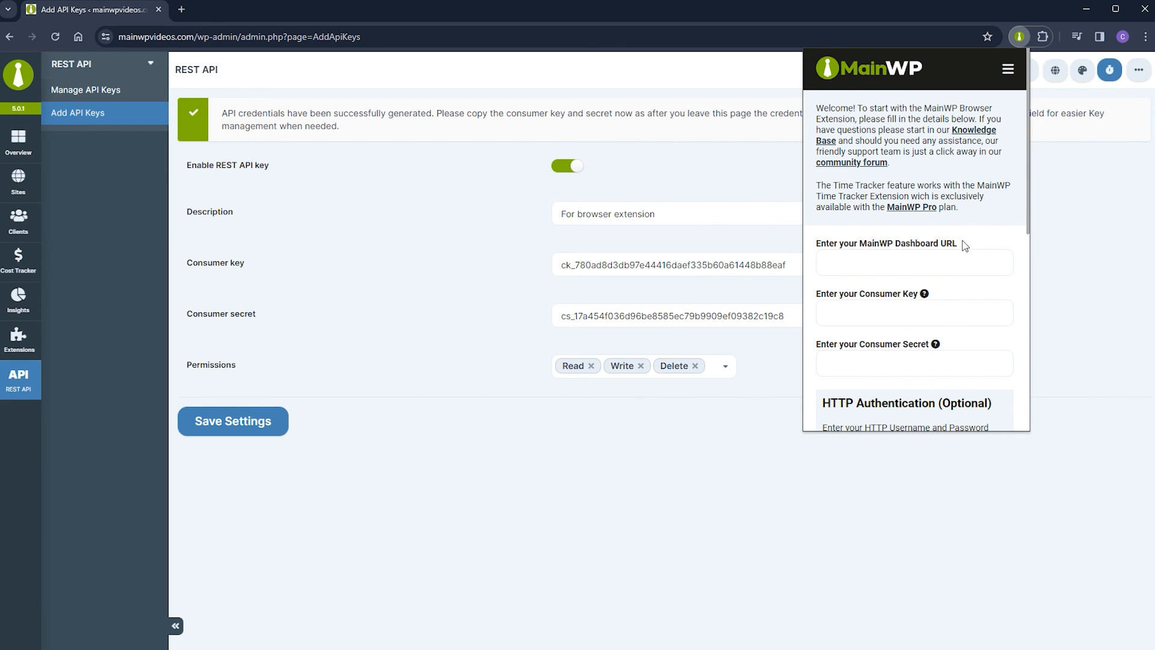
{"action": "left_click", "coordinate": [224, 37]}
{"action": "left_click", "coordinate": [224, 37]}
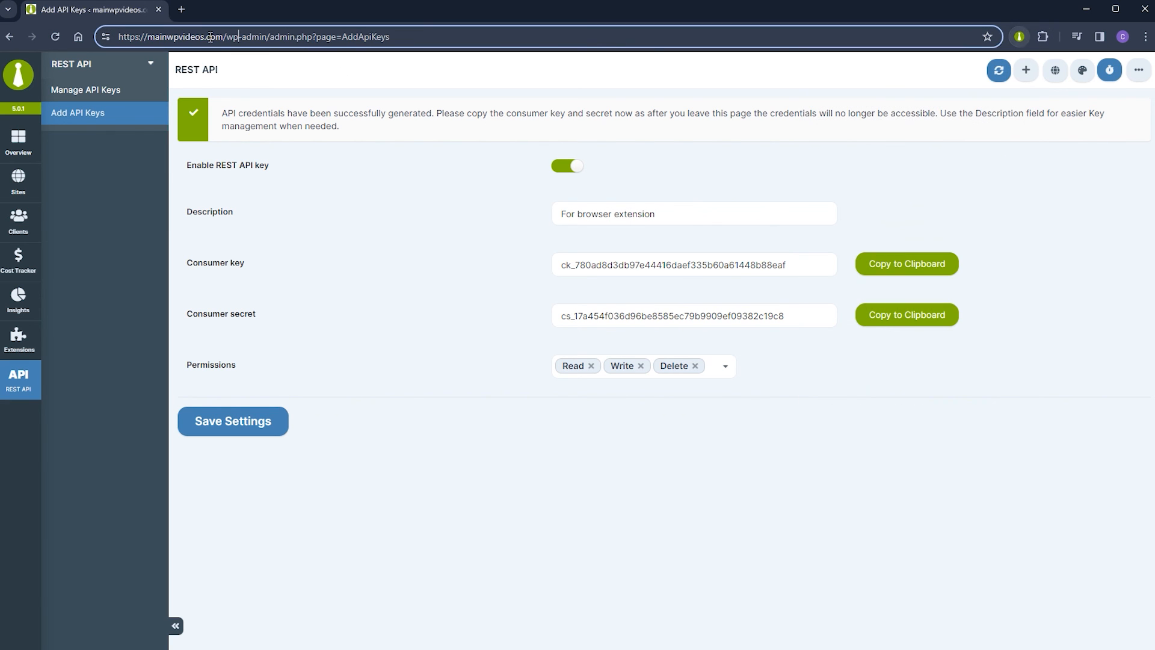
{"action": "left_click_drag", "start_coordinate": [224, 37], "coordinate": [118, 37]}
{"action": "right_click", "coordinate": [131, 36]}
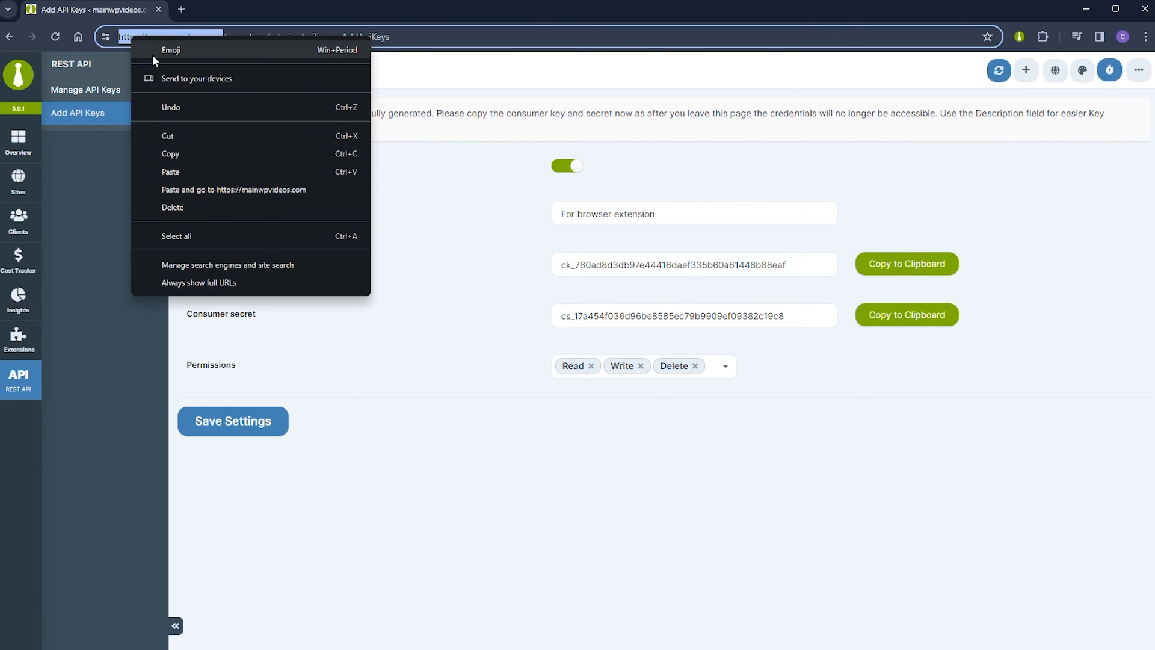
{"action": "left_click", "coordinate": [171, 153]}
{"action": "left_click", "coordinate": [1019, 37]}
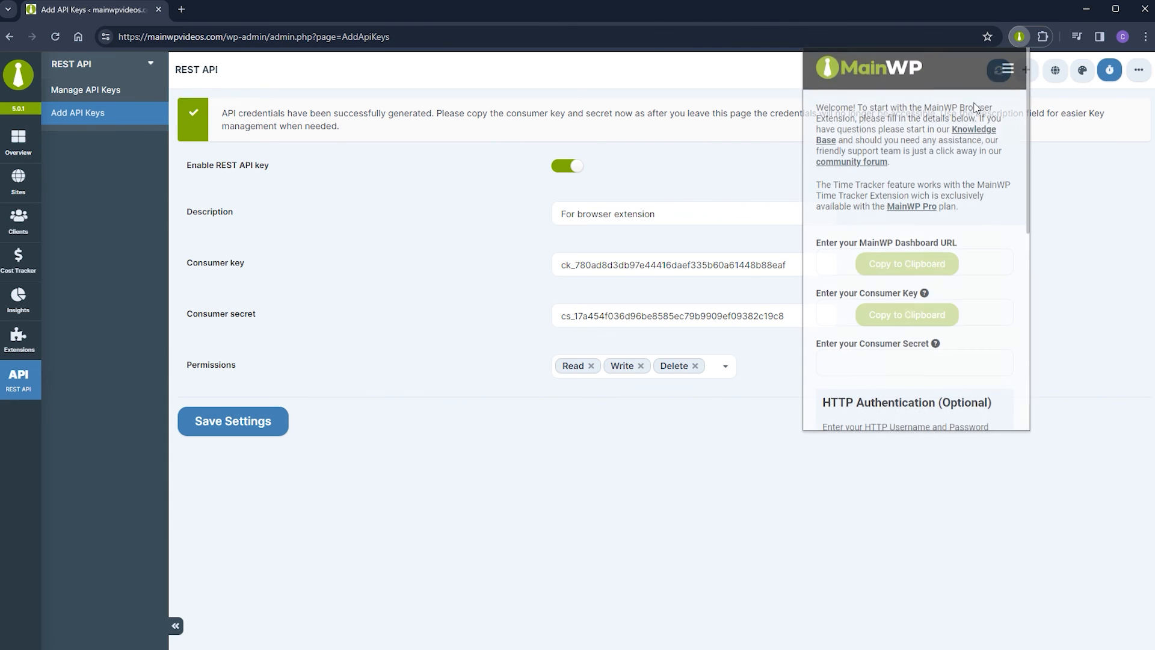
{"action": "right_click", "coordinate": [880, 270]}
{"action": "left_click", "coordinate": [890, 395]}
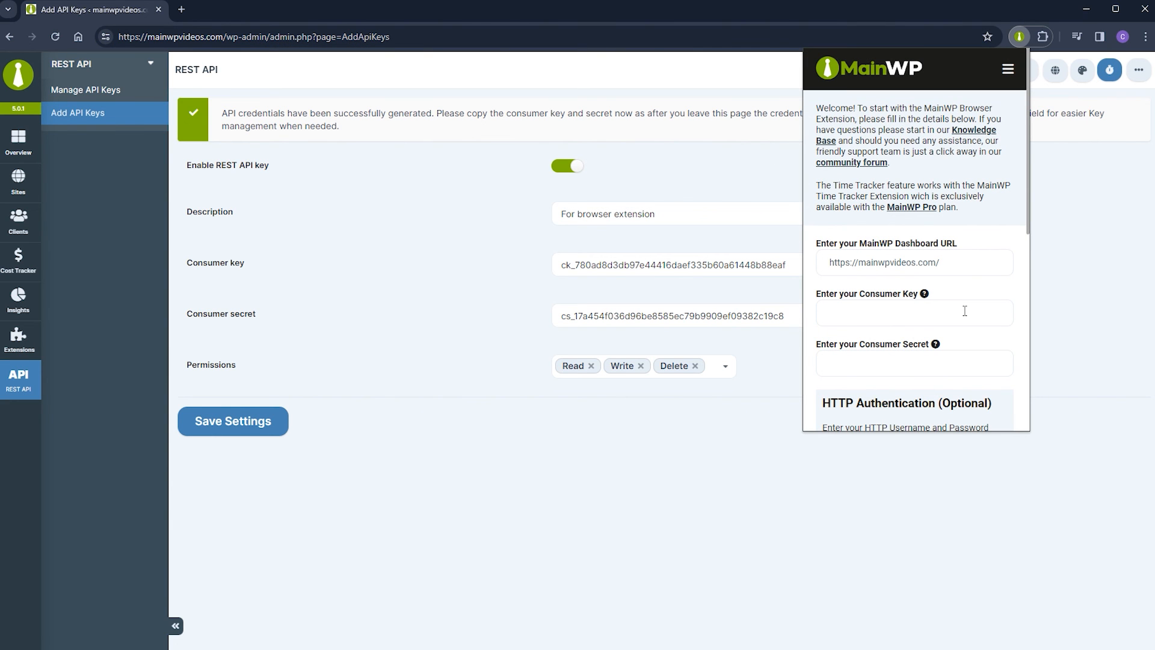
Copy the consumer key into the extension's setup form.
{"action": "left_click", "coordinate": [1065, 301]}
{"action": "left_click", "coordinate": [895, 270]}
{"action": "left_click", "coordinate": [686, 115]}
{"action": "left_click", "coordinate": [1019, 37]}
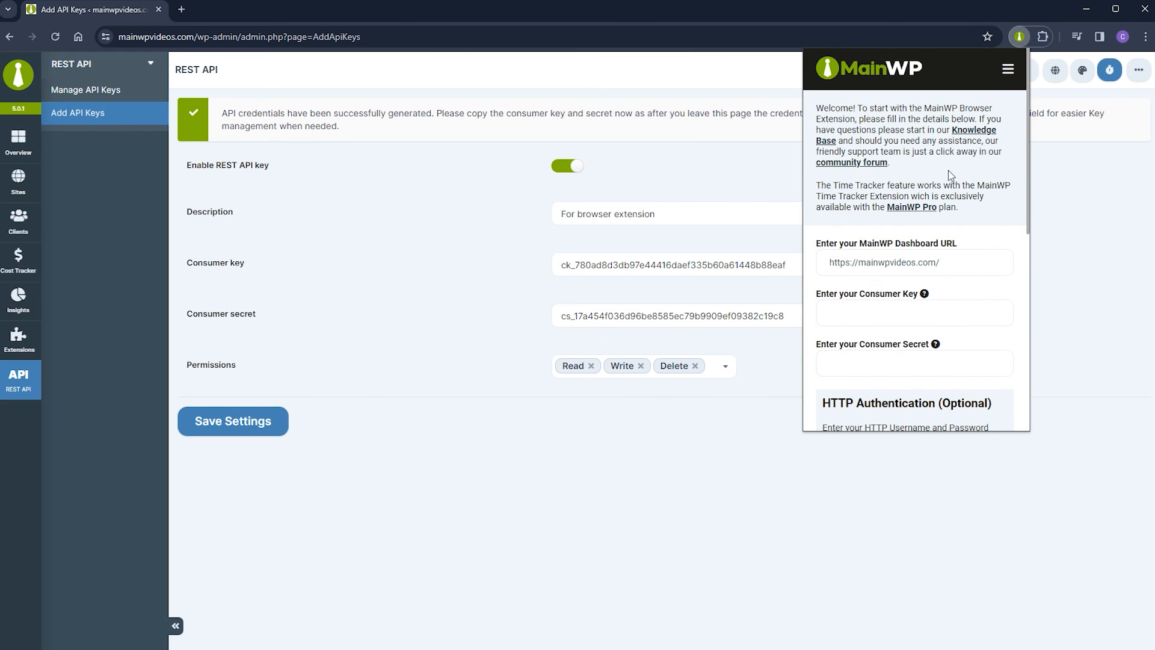
{"action": "key", "text": "ctrl+v"}
Copy the consumer secret into the extension form and save the new API key.
{"action": "left_click", "coordinate": [1090, 317]}
{"action": "left_click", "coordinate": [919, 324]}
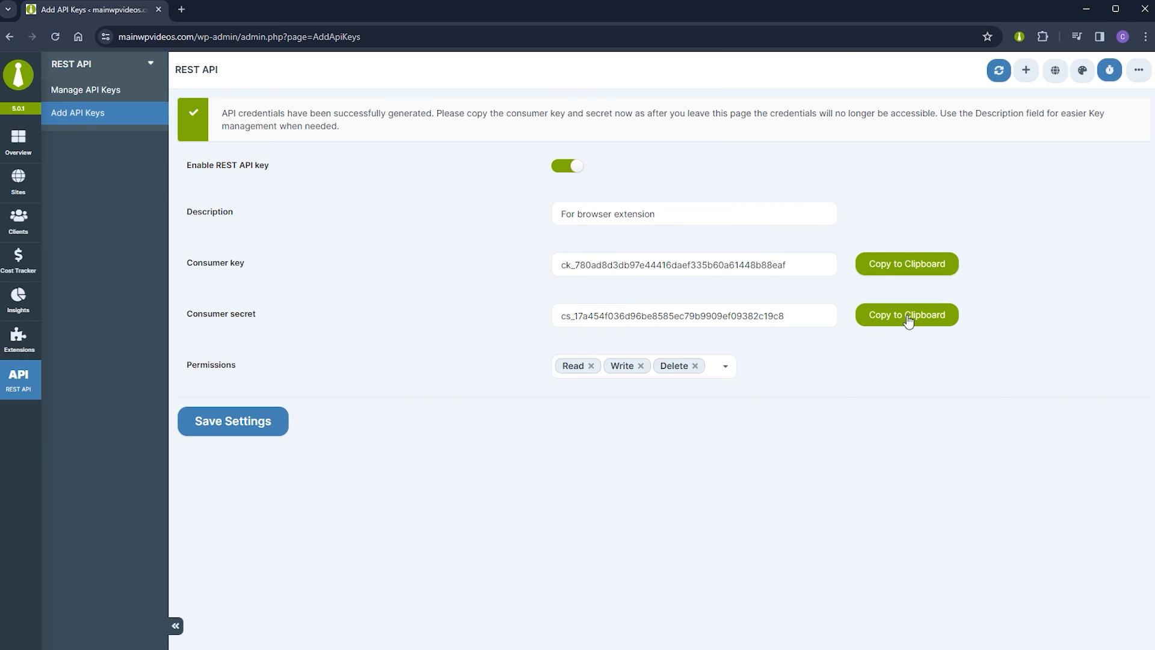
{"action": "left_click", "coordinate": [692, 117]}
{"action": "left_click", "coordinate": [1020, 36]}
{"action": "key", "text": "ctrl+v"}
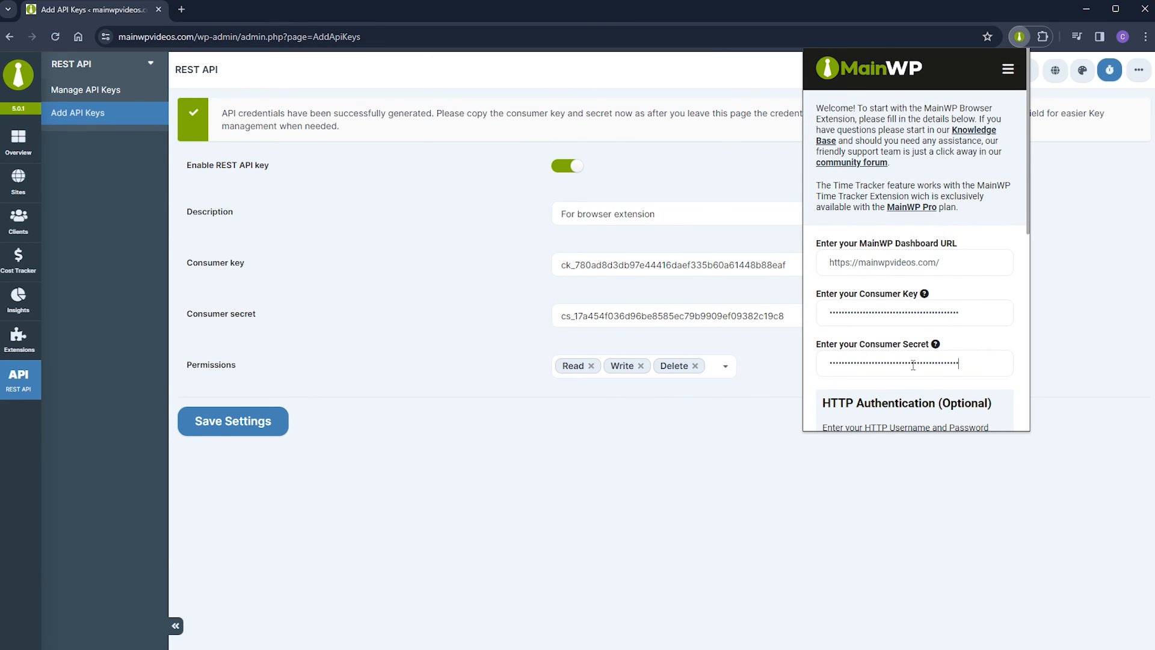
{"action": "left_click", "coordinate": [499, 406]}
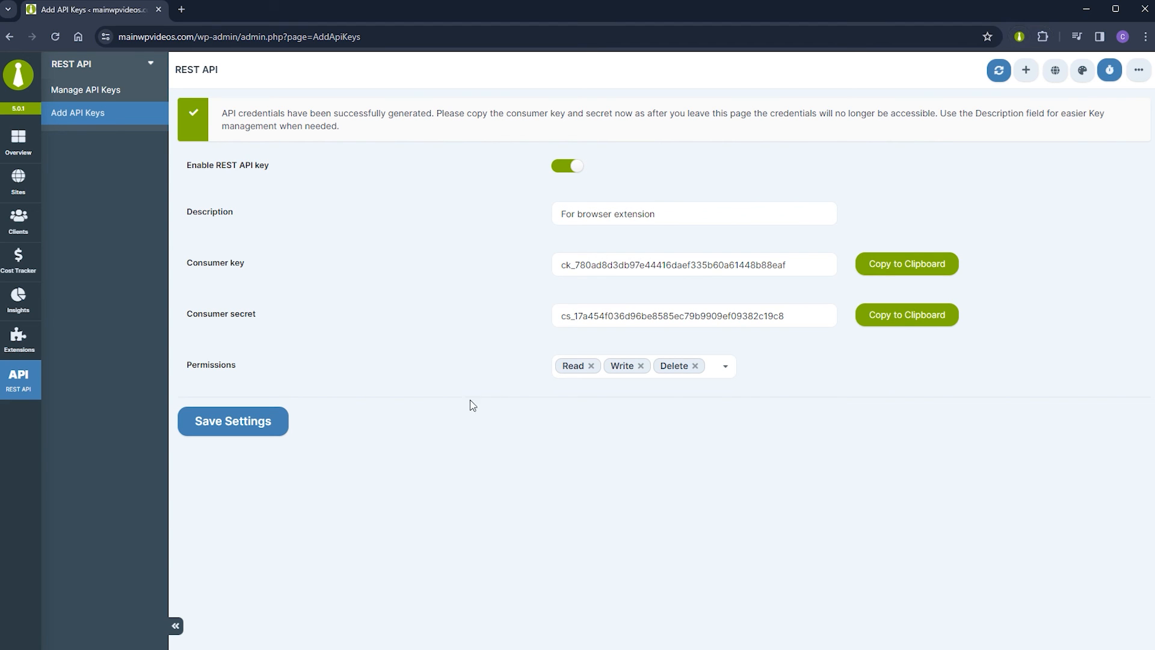
{"action": "left_click", "coordinate": [240, 424]}
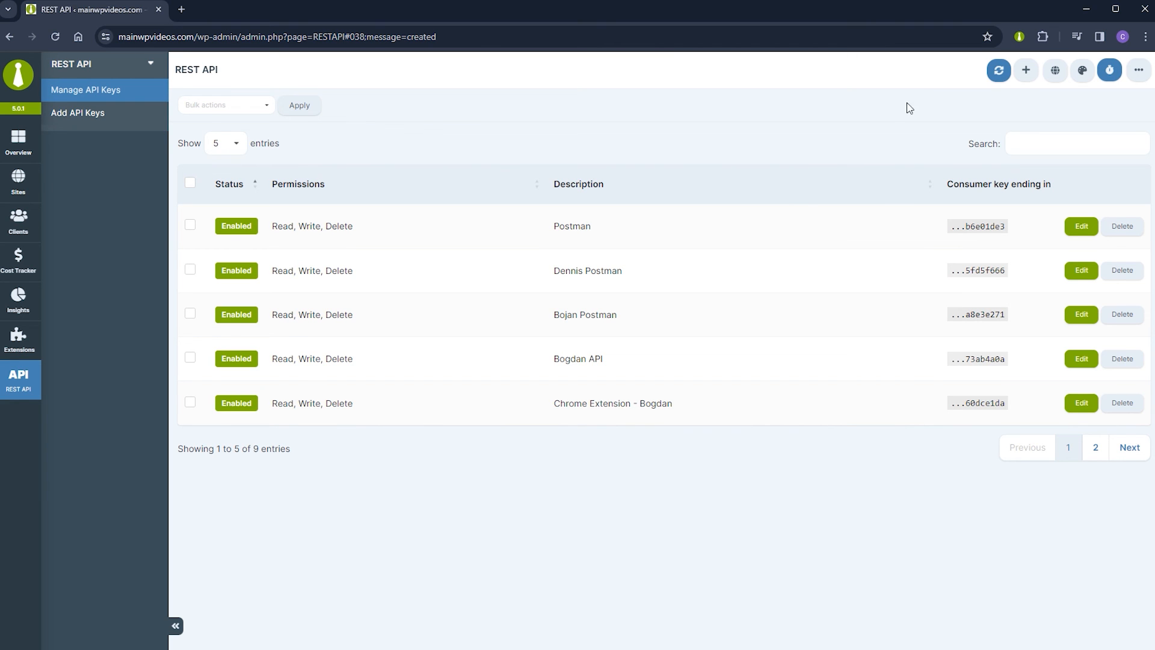
Set the extension to sync every hour for WordPress, plugin, theme, translation and non-MainWP changes.
{"action": "left_click", "coordinate": [1019, 36]}
{"action": "left_click_drag", "start_coordinate": [1028, 130], "coordinate": [1021, 286]}
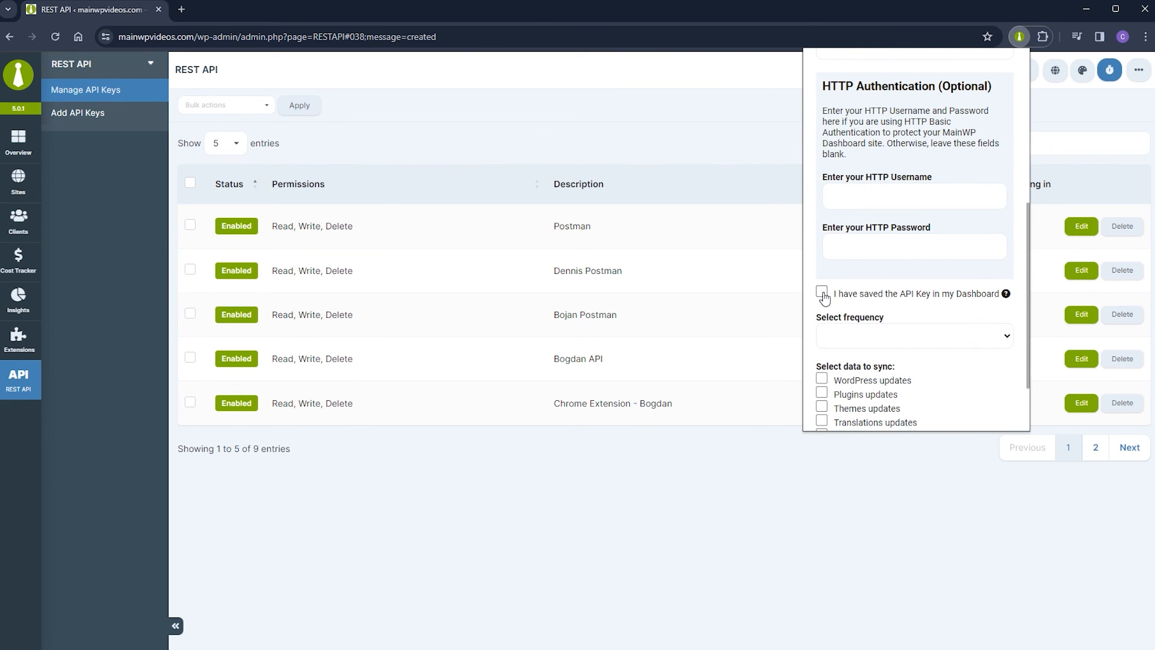
{"action": "scroll", "coordinate": [1030, 325], "scroll_direction": "down", "scroll_amount": 2}
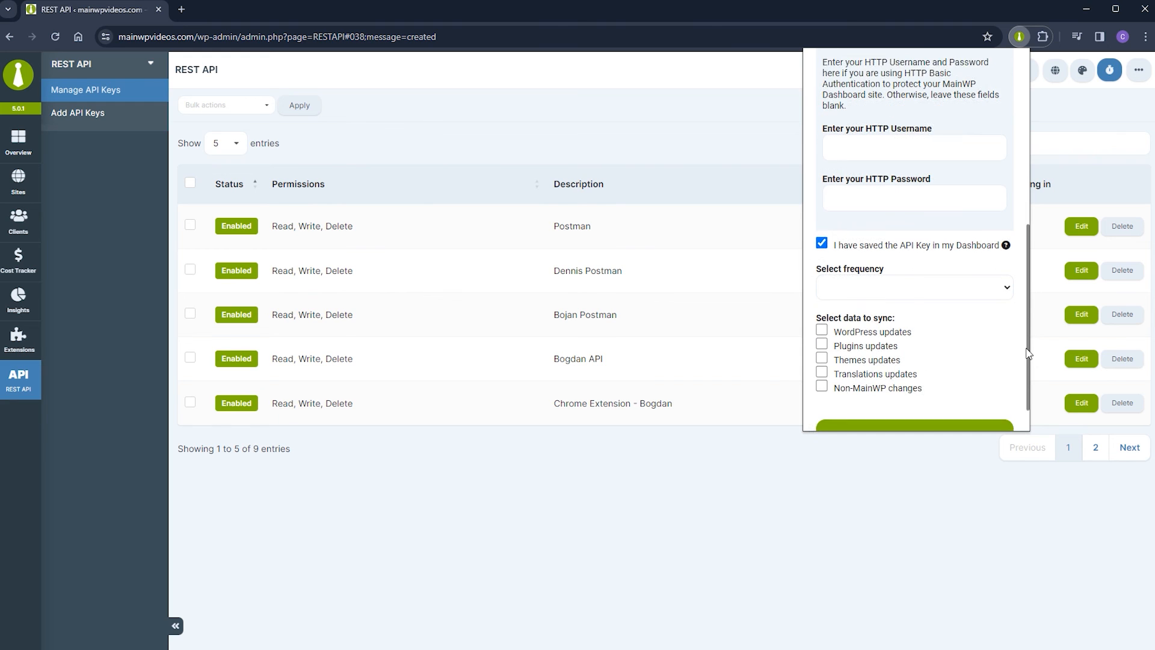
{"action": "left_click", "coordinate": [921, 249]}
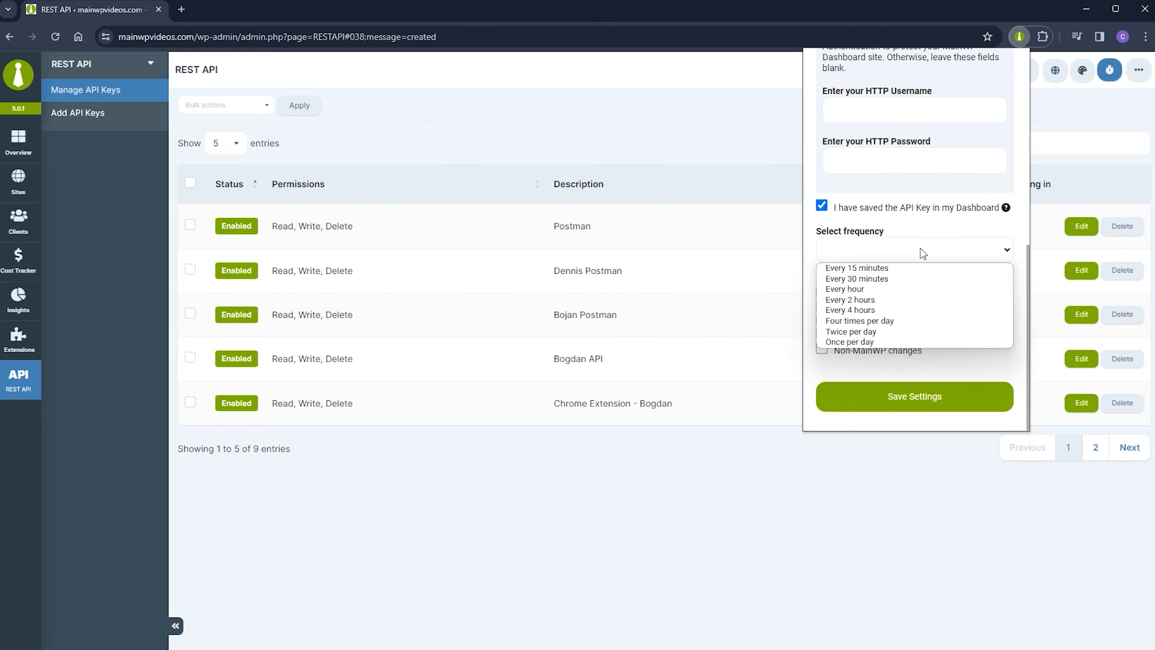
{"action": "left_click", "coordinate": [919, 290]}
{"action": "left_click", "coordinate": [822, 294]}
{"action": "left_click", "coordinate": [822, 308]}
{"action": "left_click", "coordinate": [822, 321]}
{"action": "left_click", "coordinate": [823, 336]}
{"action": "left_click", "coordinate": [822, 349]}
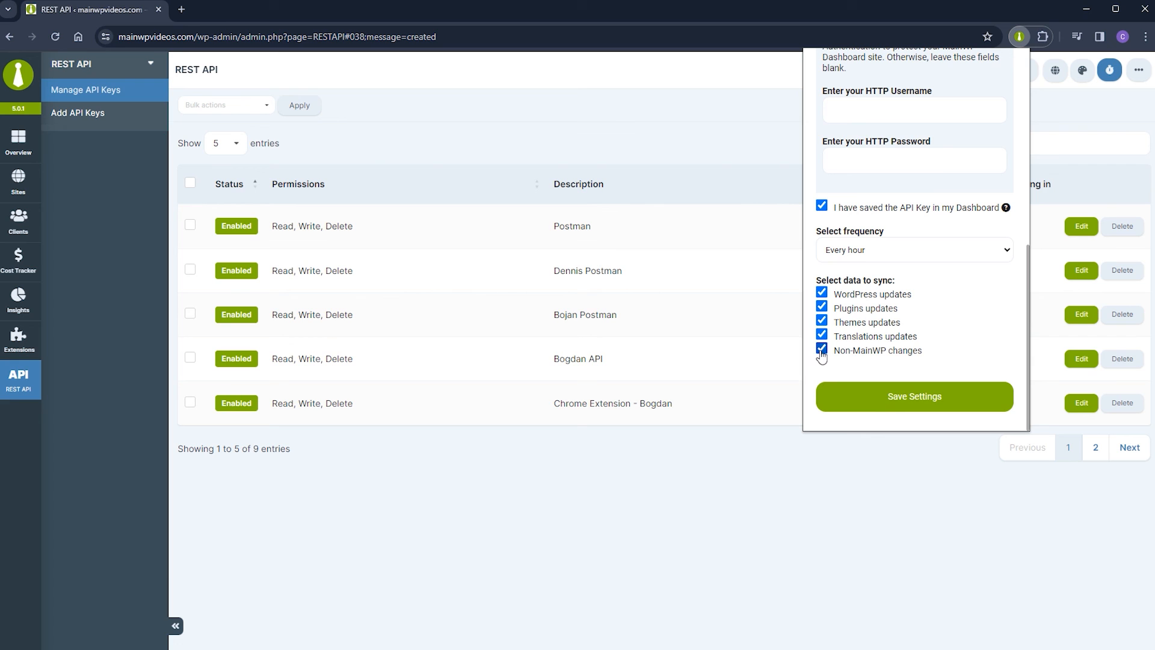
{"action": "left_click", "coordinate": [898, 398]}
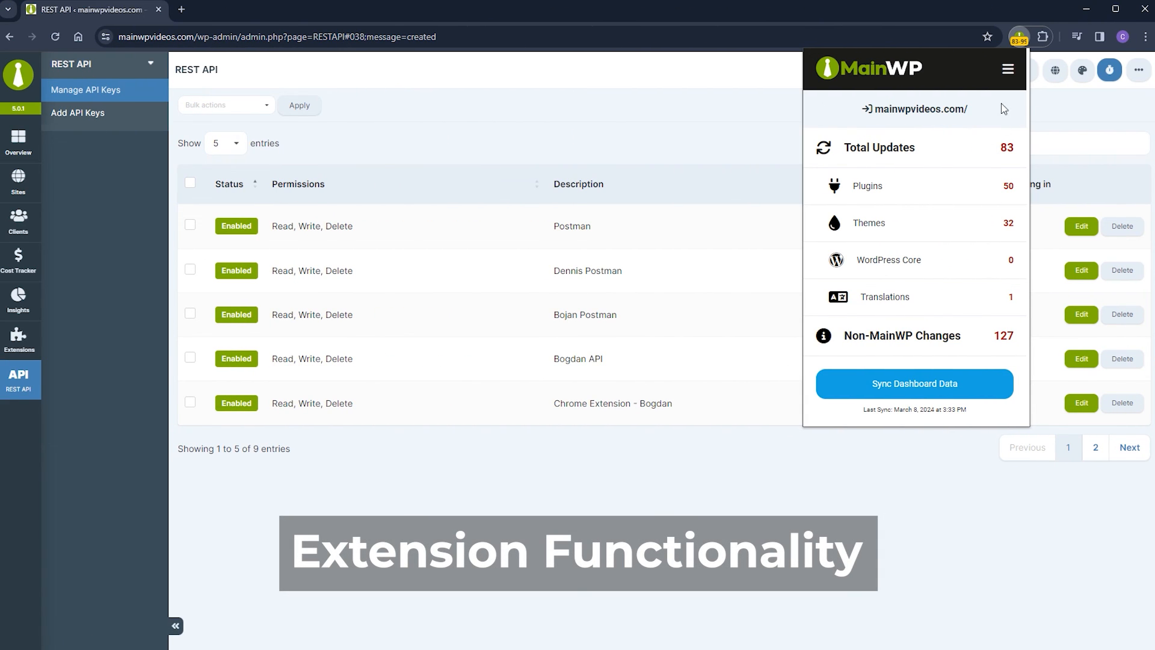
Go to MainWP's Extensions page listing installed extensions such as Time Tracker.
{"action": "left_click", "coordinate": [1007, 71]}
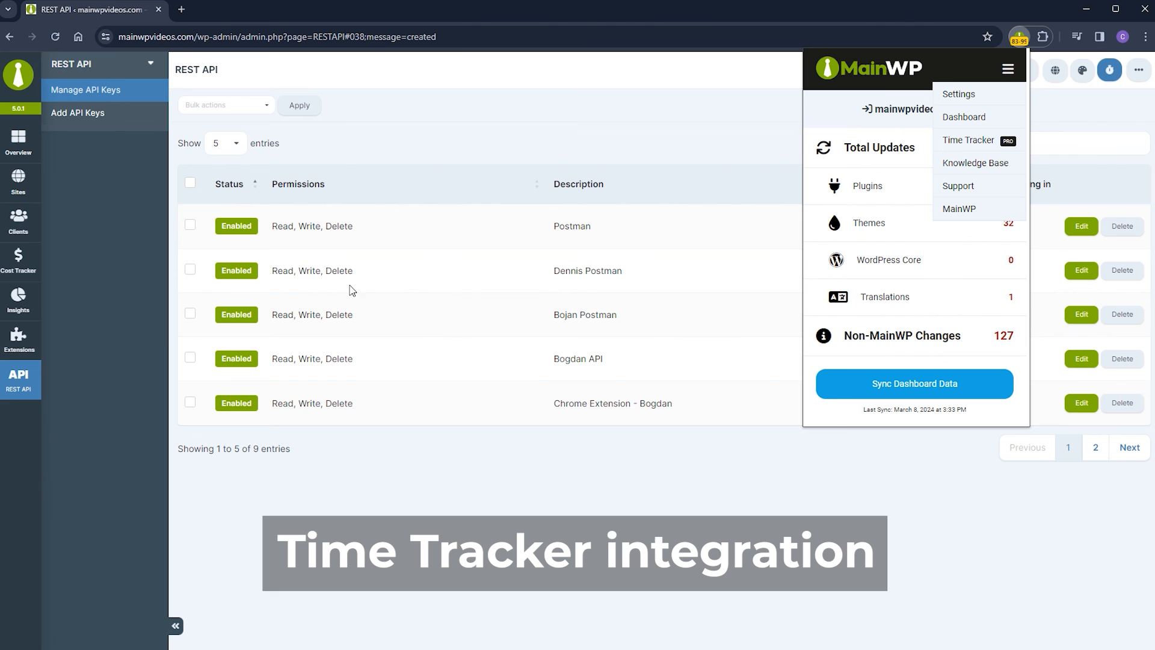
{"action": "left_click", "coordinate": [19, 340]}
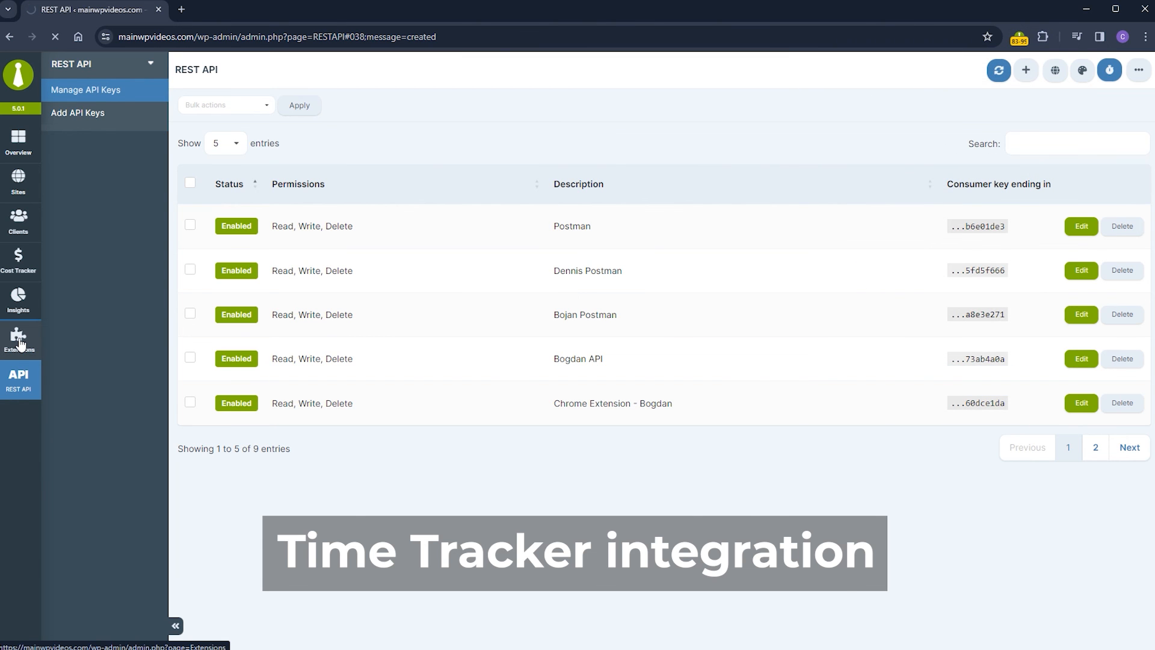
{"action": "scroll", "coordinate": [127, 414], "scroll_direction": "down", "scroll_amount": 10}
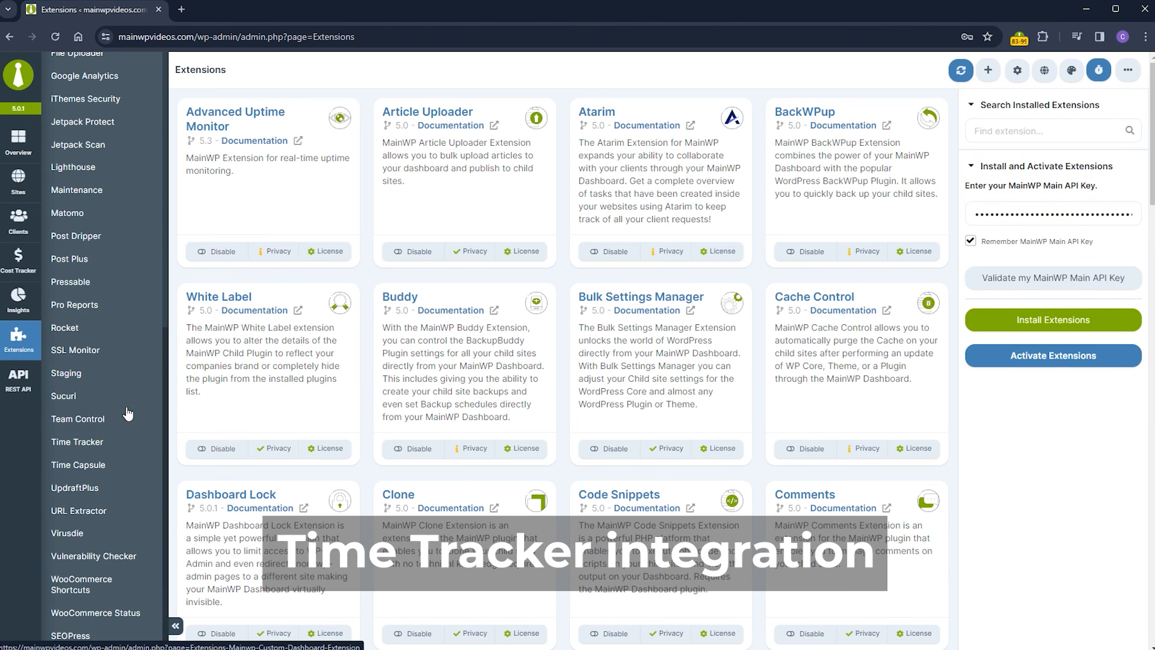
Bring up Time Tracker in the dashboard and in the browser extension.
{"action": "left_click", "coordinate": [86, 443]}
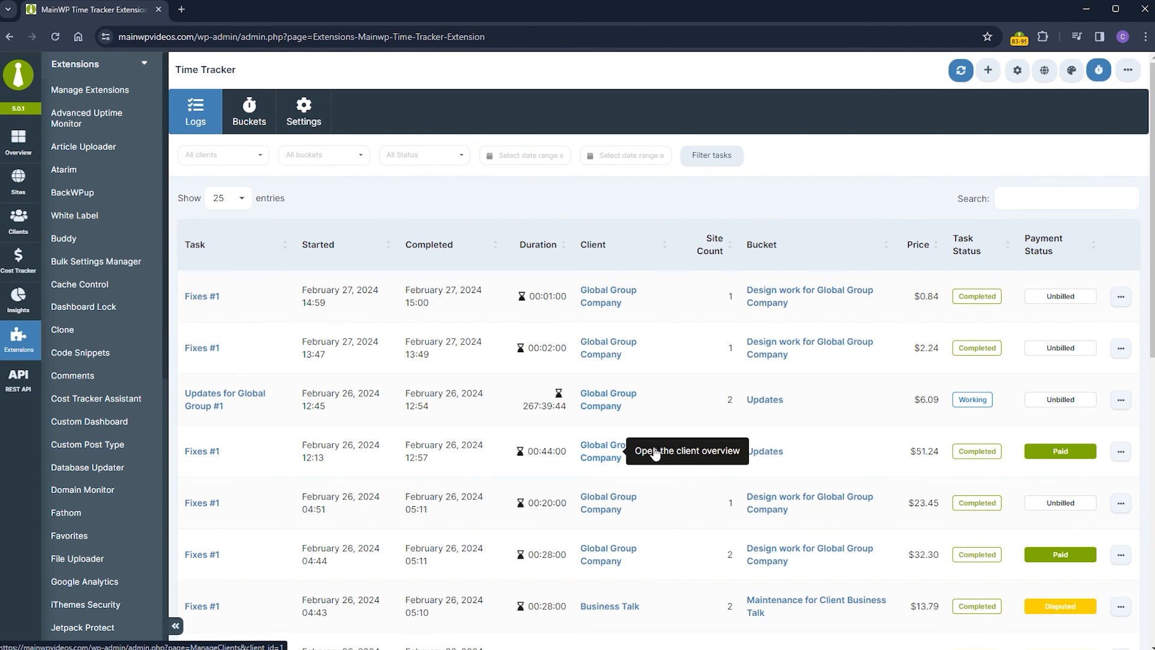
{"action": "left_click", "coordinate": [1020, 41]}
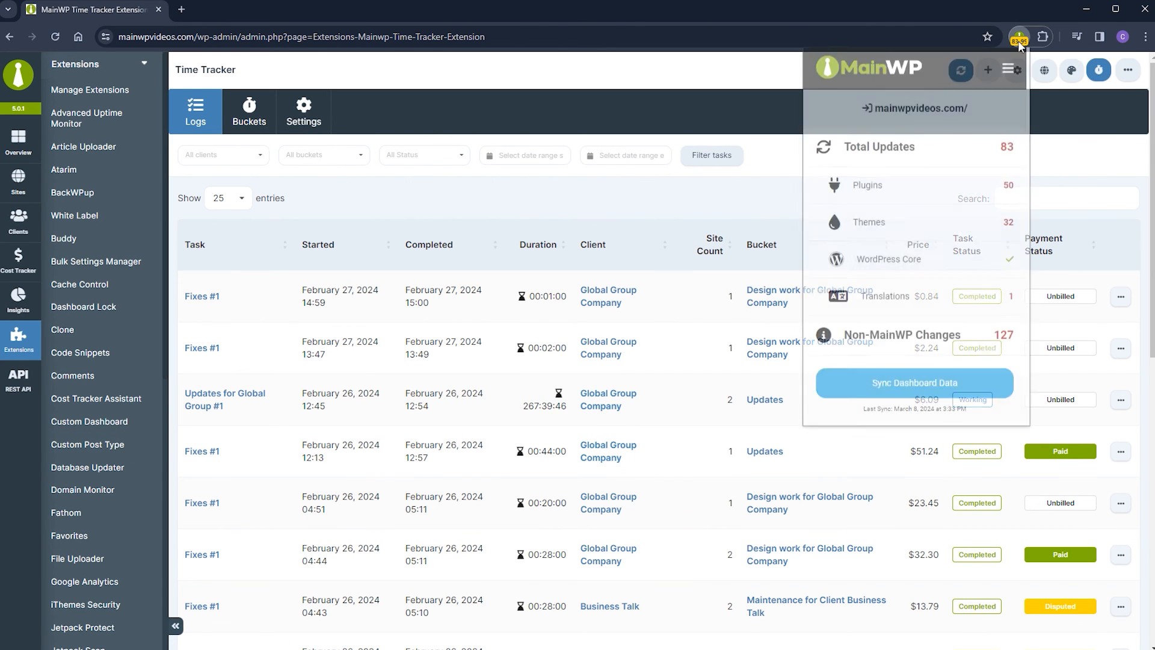
{"action": "left_click", "coordinate": [1007, 75]}
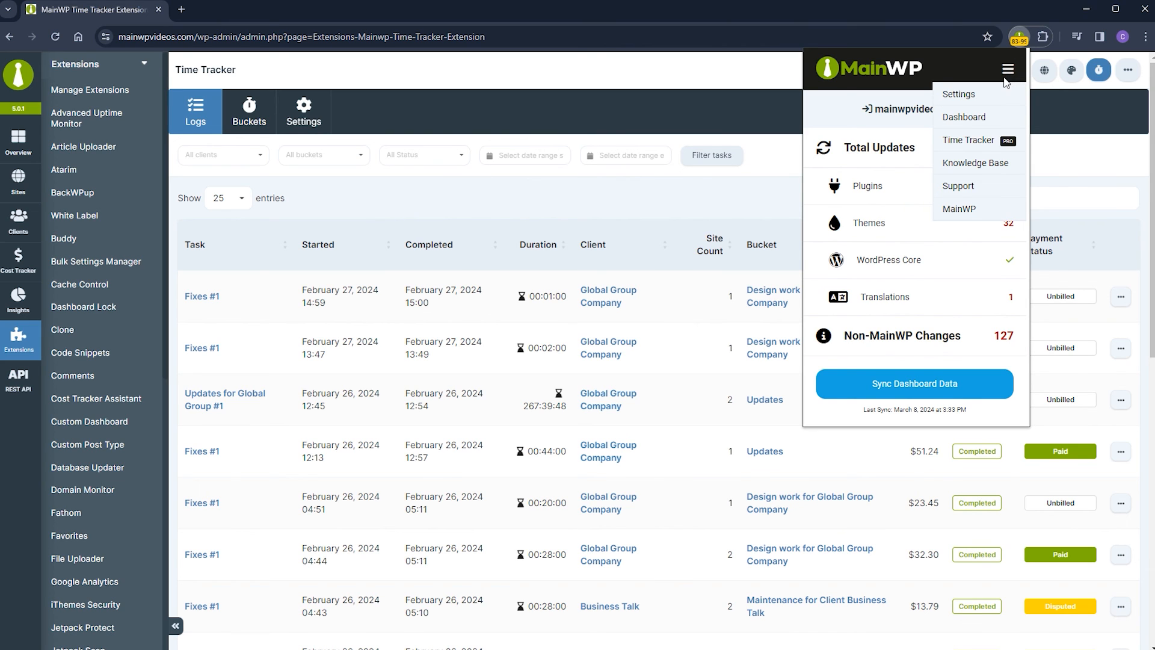
{"action": "left_click", "coordinate": [979, 141]}
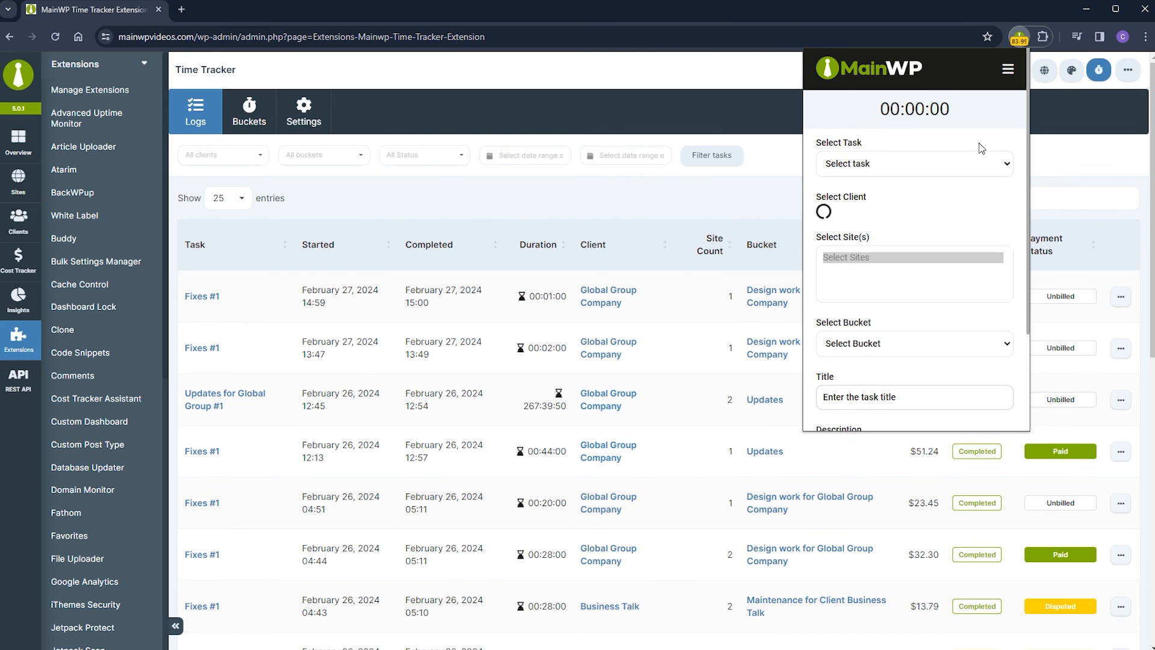
Set up a New Task for client Delivery Service, site MainWP DO, bucket Design work for Delivery Service.
{"action": "left_click", "coordinate": [843, 165]}
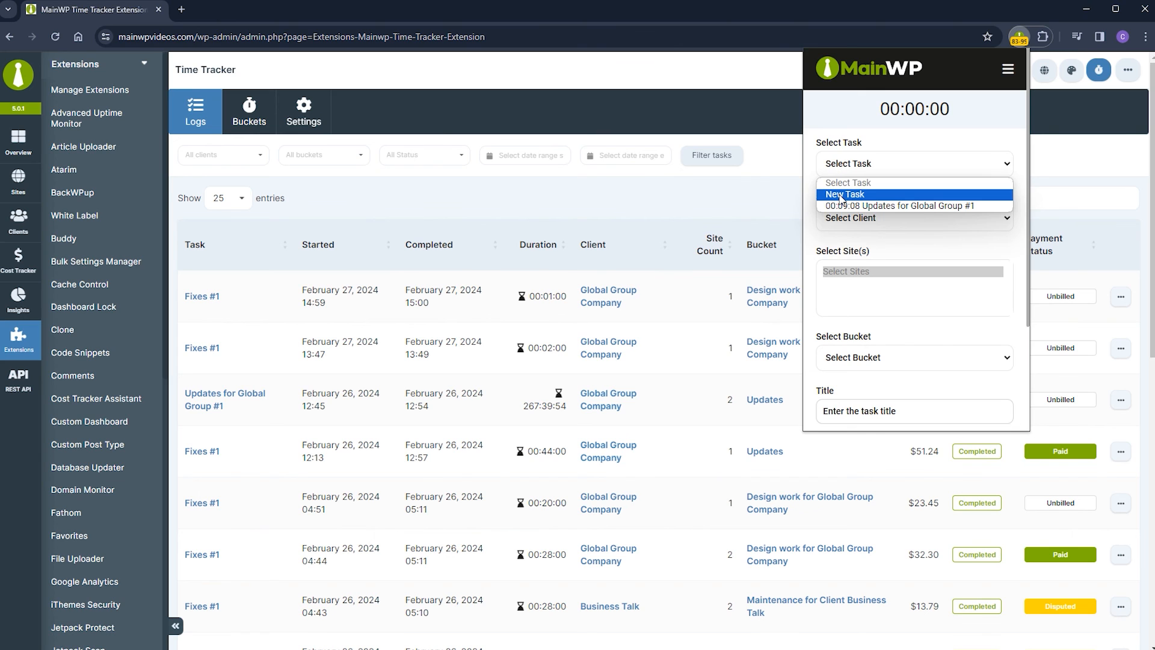
{"action": "left_click", "coordinate": [919, 195]}
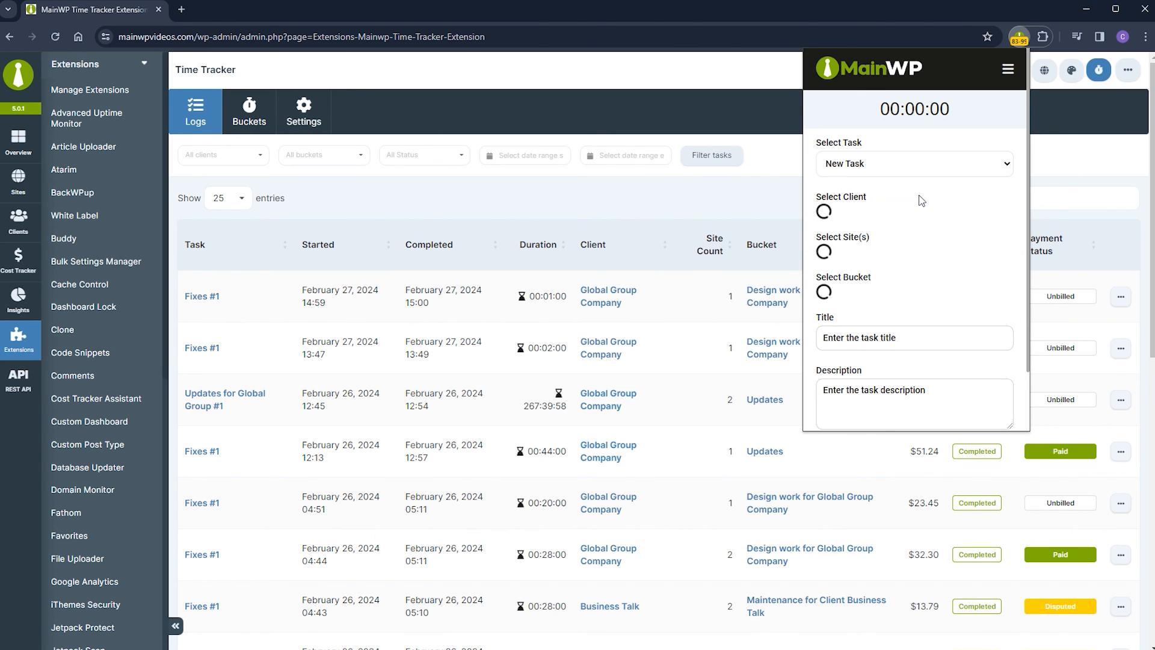
{"action": "left_click", "coordinate": [893, 218]}
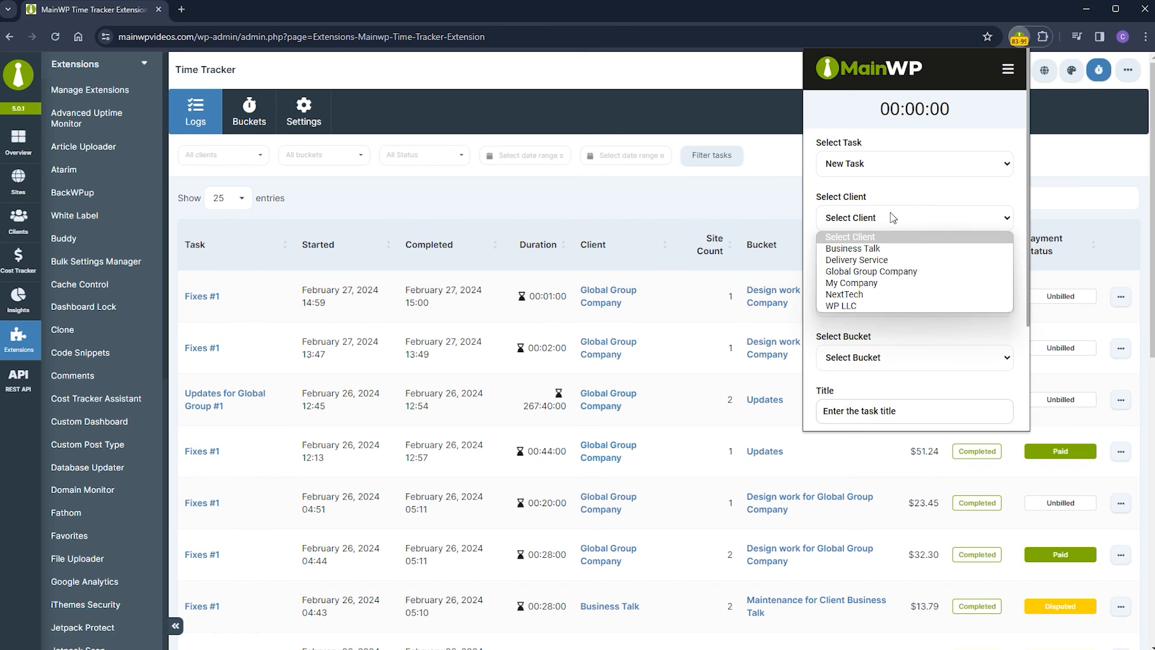
{"action": "left_click", "coordinate": [892, 260]}
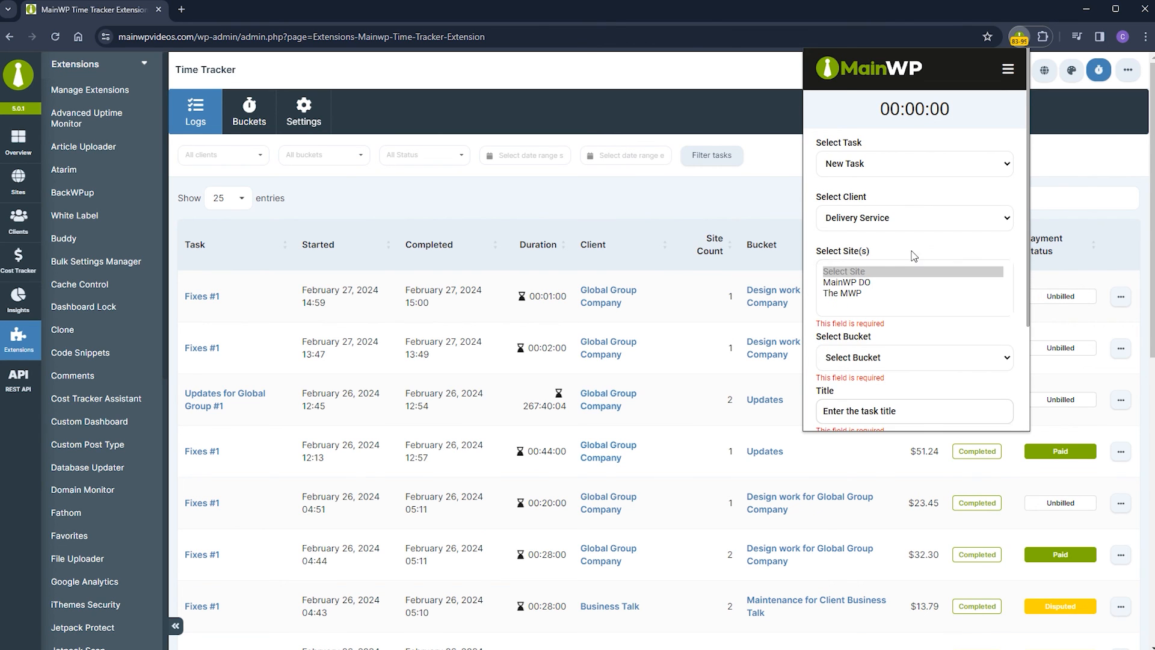
{"action": "scroll", "coordinate": [914, 256], "scroll_direction": "down", "scroll_amount": 2}
{"action": "left_click", "coordinate": [855, 155]}
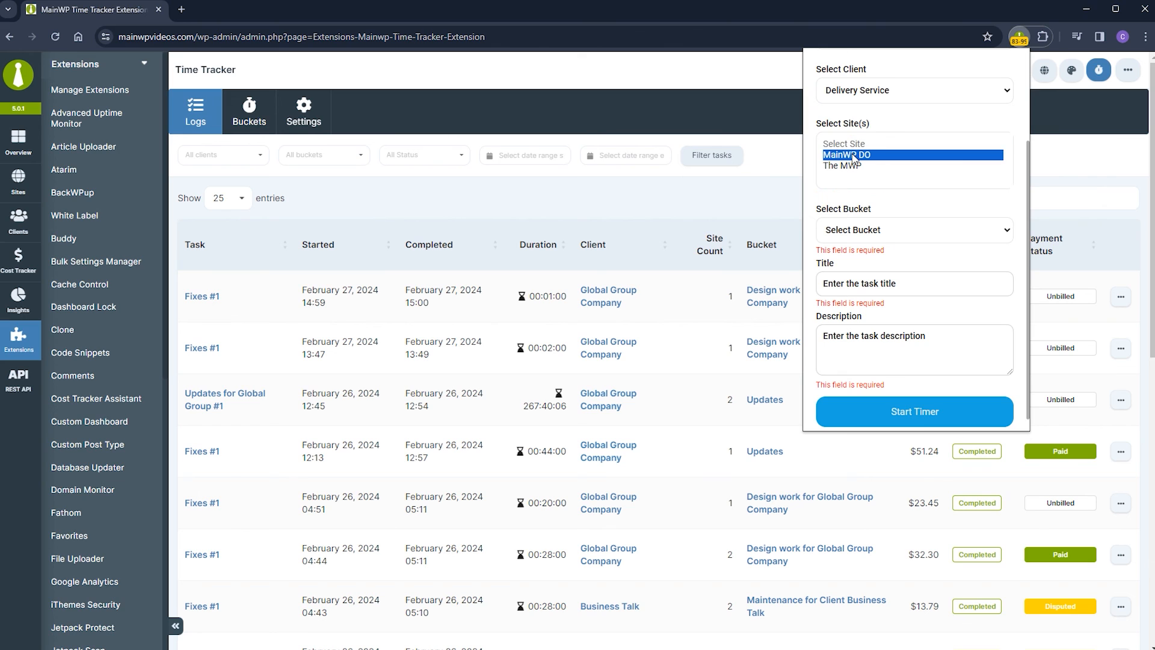
{"action": "left_click", "coordinate": [863, 229]}
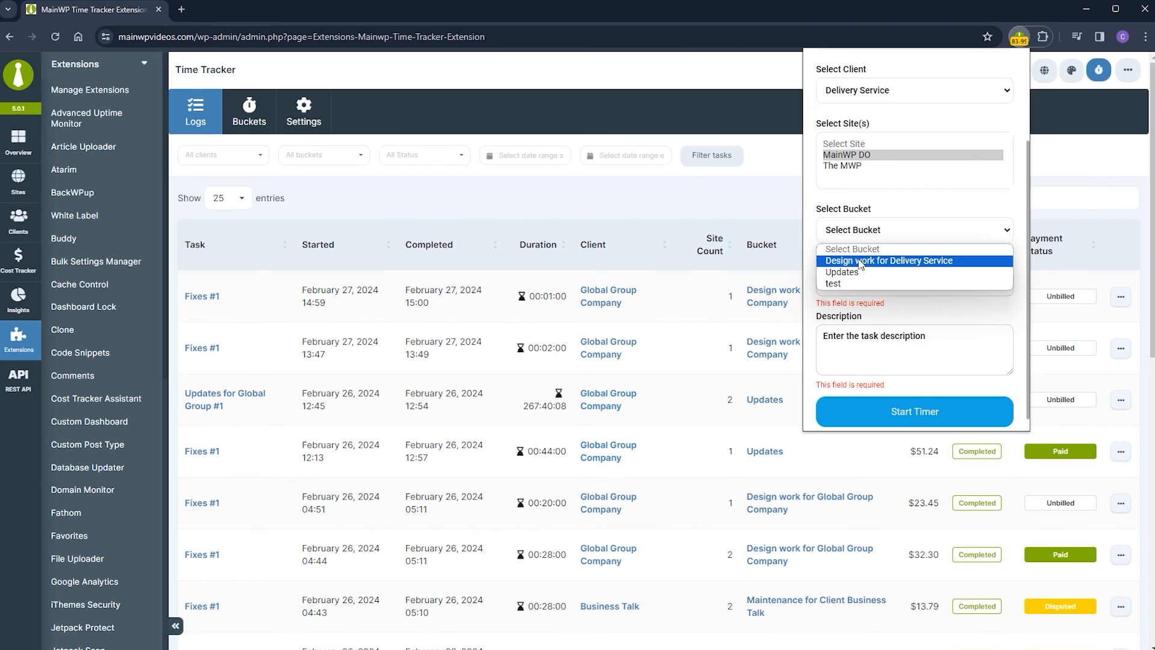
{"action": "left_click", "coordinate": [861, 261]}
Title the task 'Work for Delivery Service', describe it 'Description of the task.' and start the timer.
{"action": "left_click", "coordinate": [859, 287]}
{"action": "type", "text": "Work for Delivery Service"}
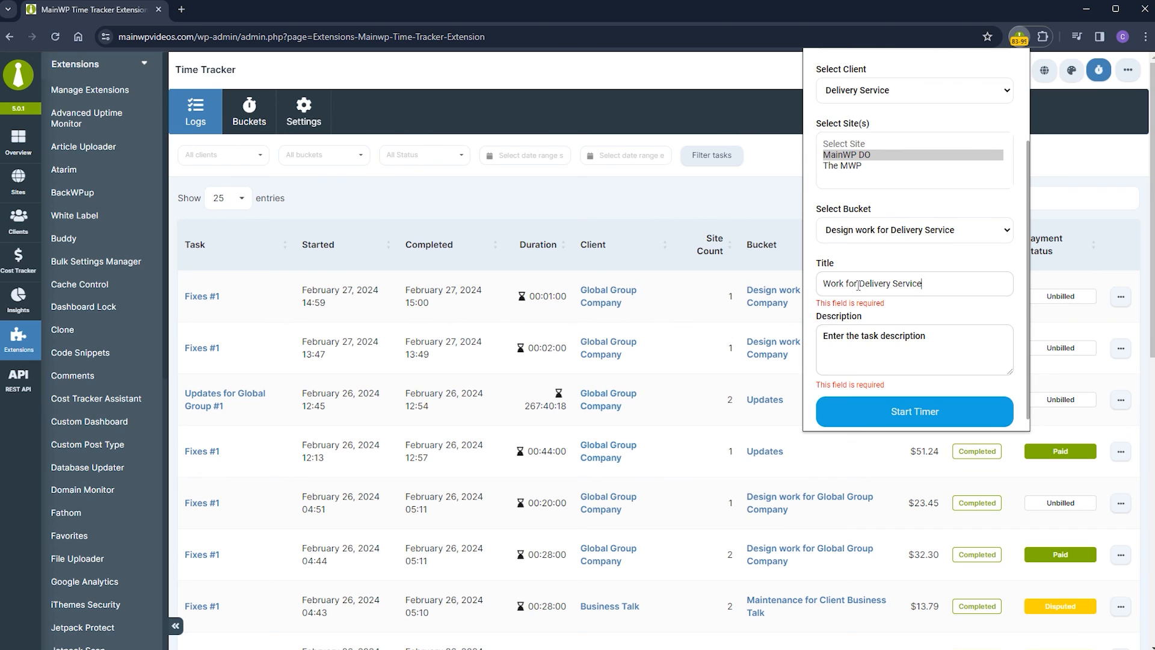
{"action": "left_click", "coordinate": [856, 343]}
{"action": "type", "text": "Desc"}
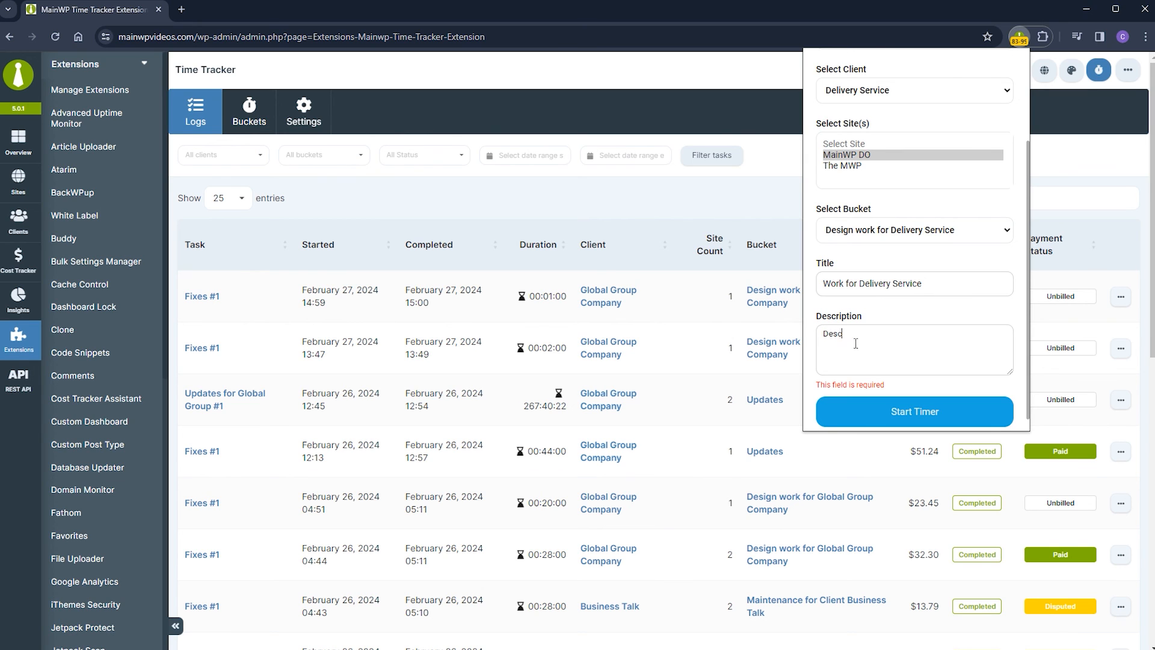
{"action": "type", "text": "ription of the task."}
{"action": "left_click", "coordinate": [855, 414]}
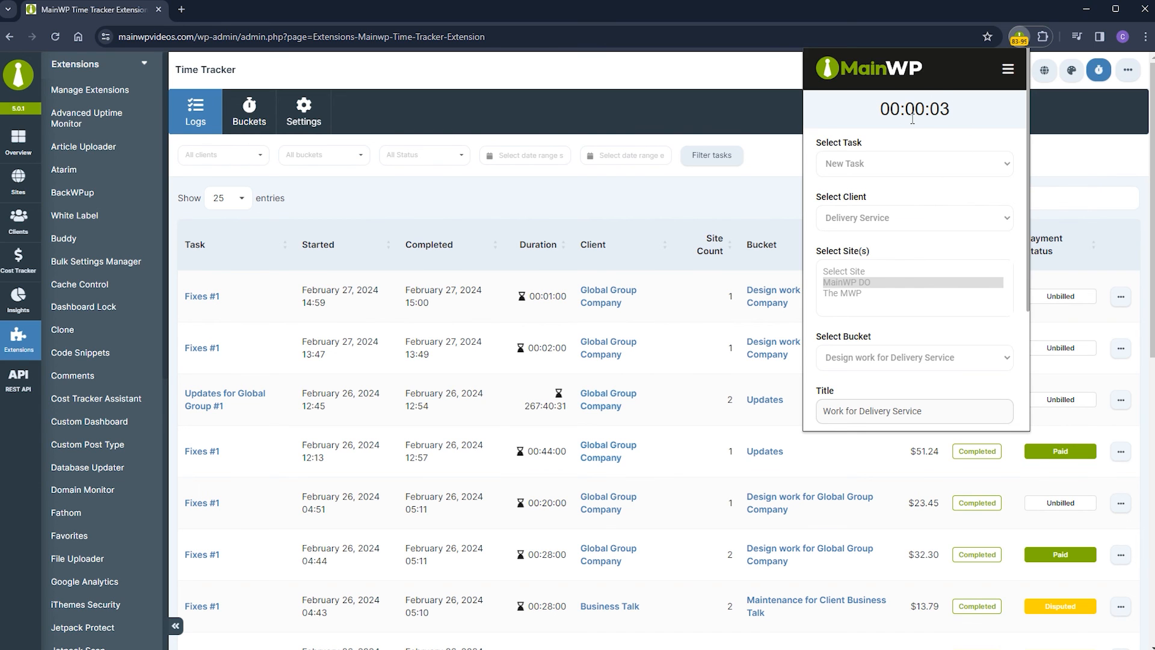
Stop the 'Work for Delivery Service' timer in the extension's Time Tracker and submit the task.
{"action": "left_click", "coordinate": [1081, 148]}
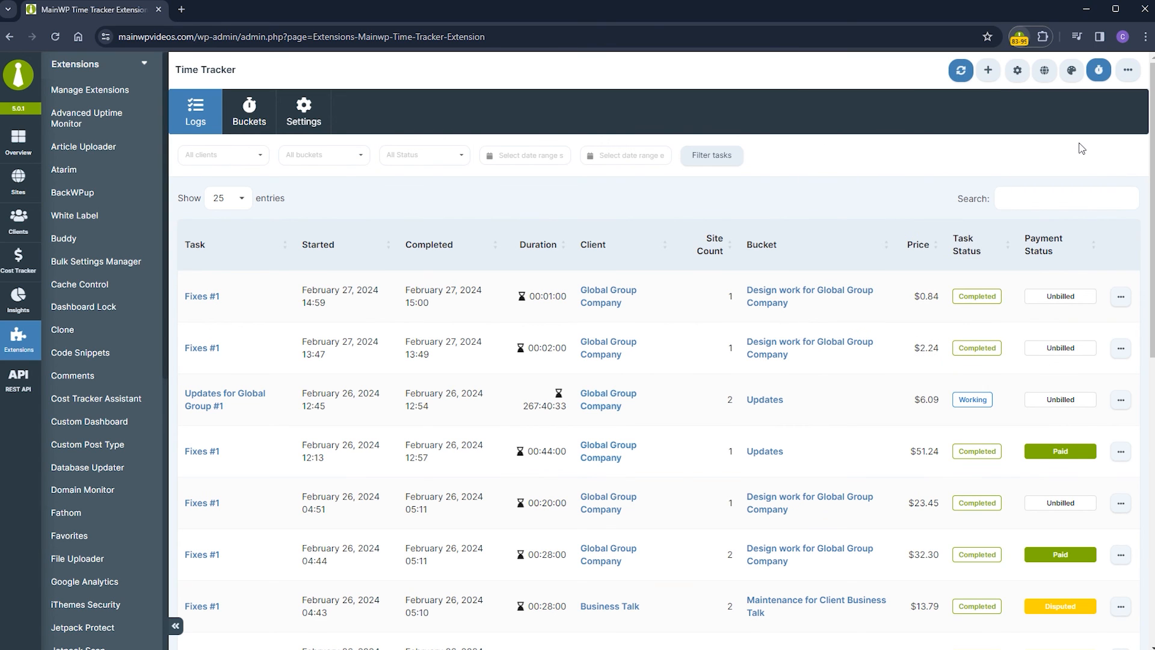
{"action": "left_click", "coordinate": [1020, 39]}
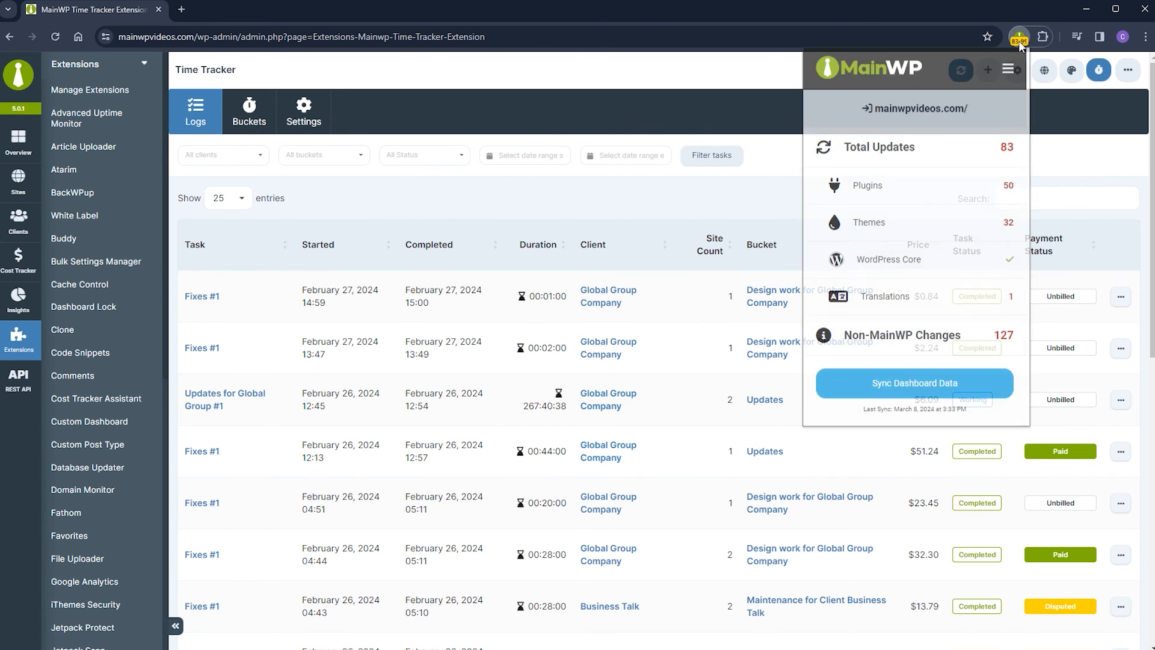
{"action": "left_click", "coordinate": [1008, 70]}
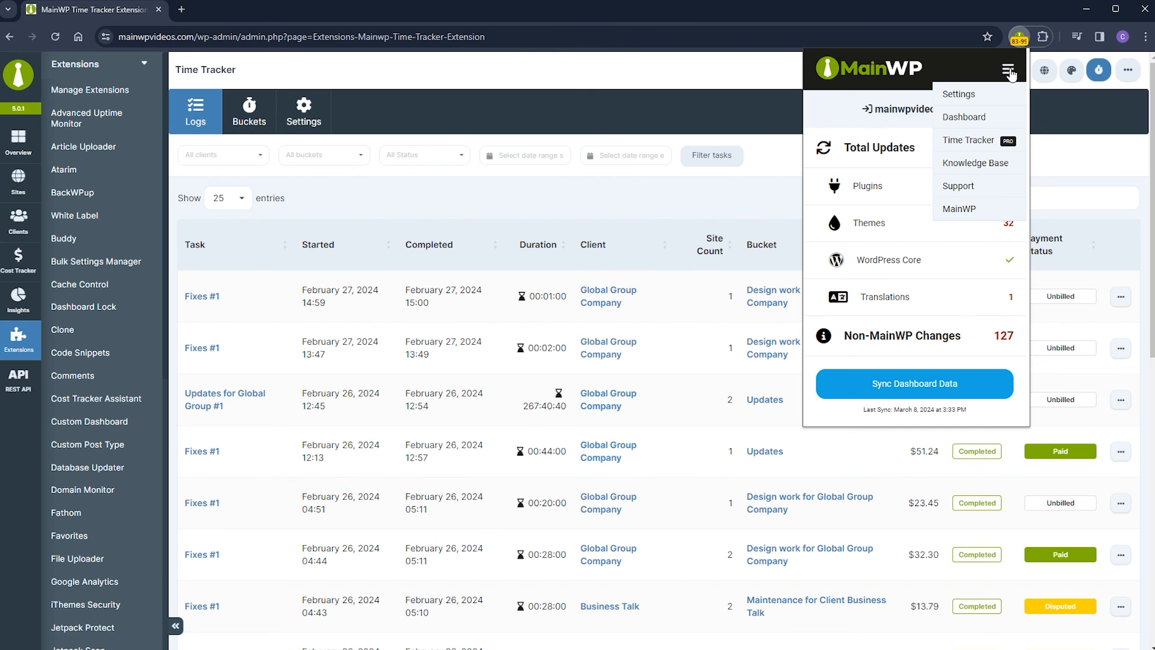
{"action": "left_click", "coordinate": [983, 142]}
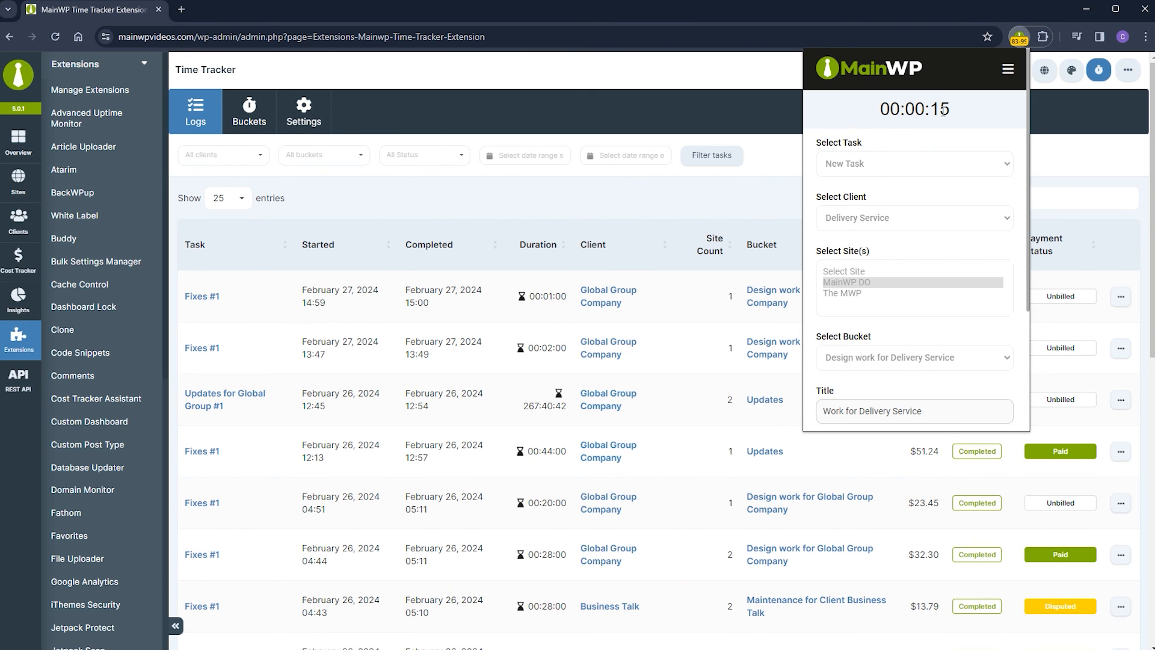
{"action": "scroll", "coordinate": [943, 203], "scroll_direction": "down", "scroll_amount": 3}
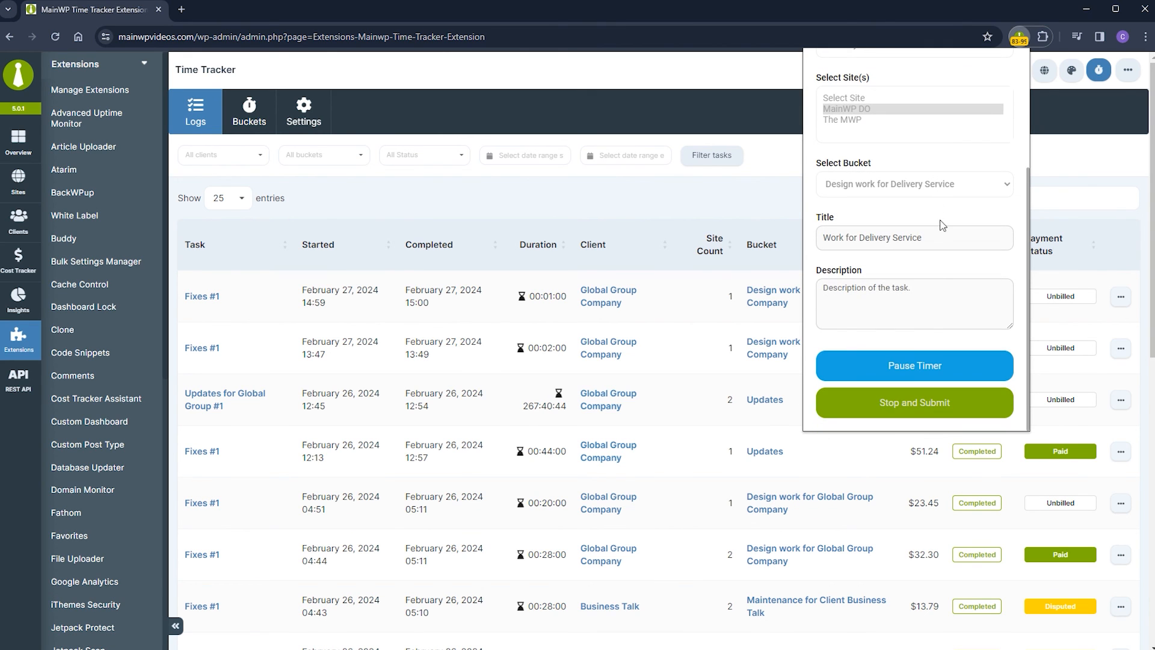
{"action": "left_click", "coordinate": [906, 405]}
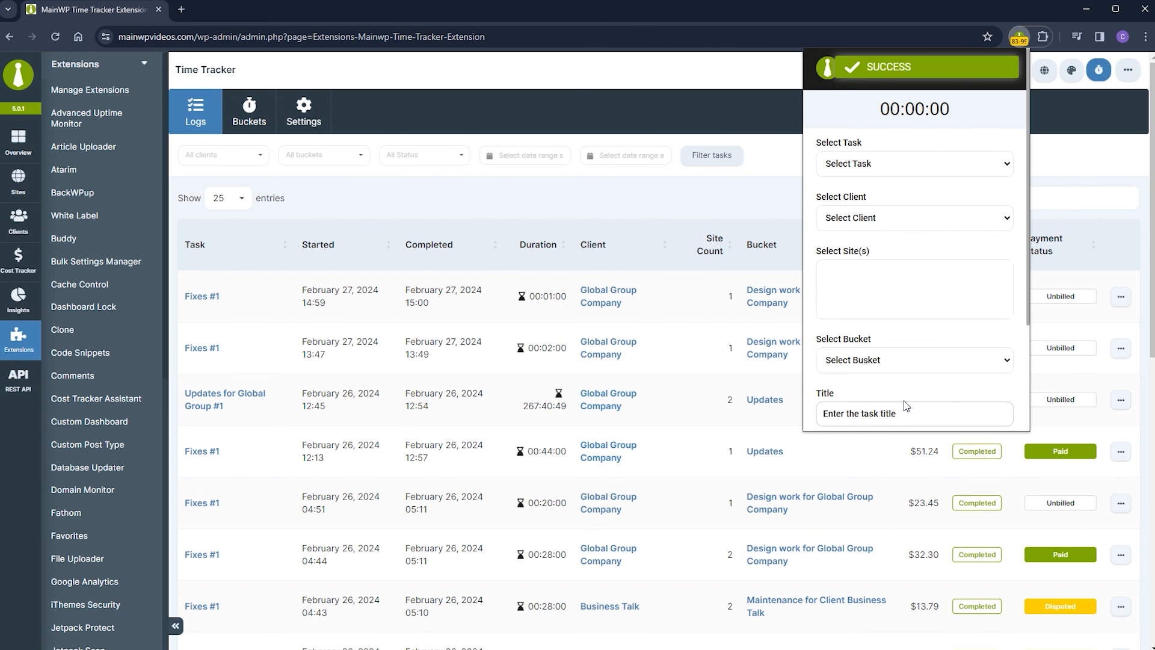
{"action": "left_click", "coordinate": [482, 193]}
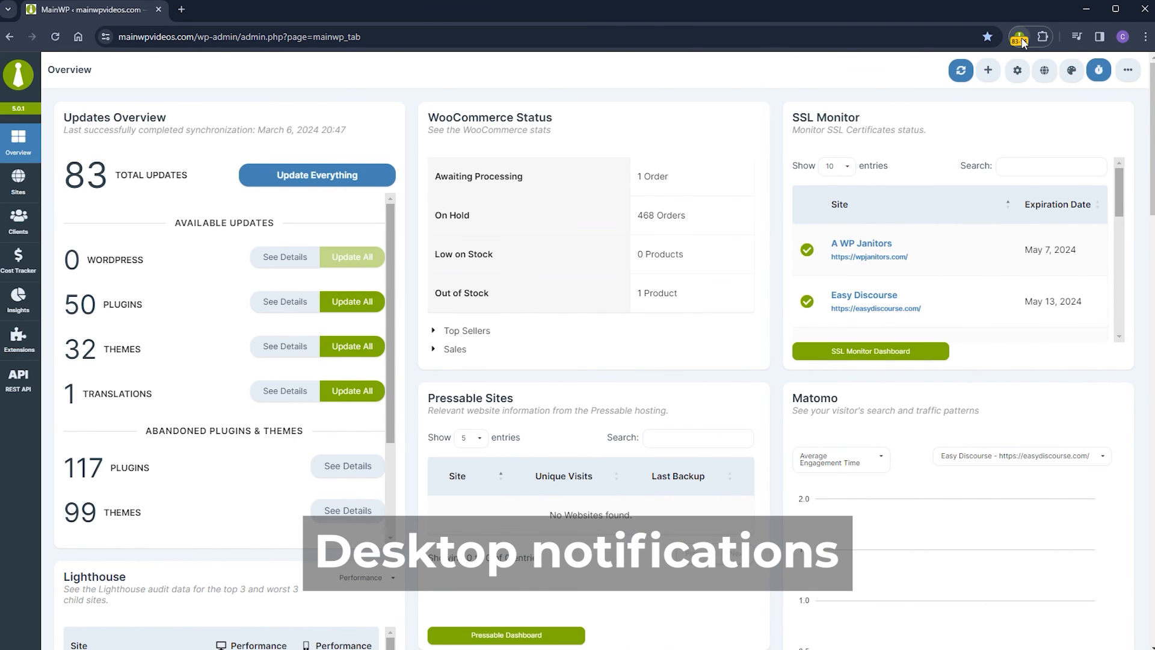
Re-sync the MainWP browser extension with the dashboard so its update counts reload.
{"action": "left_click", "coordinate": [1019, 38]}
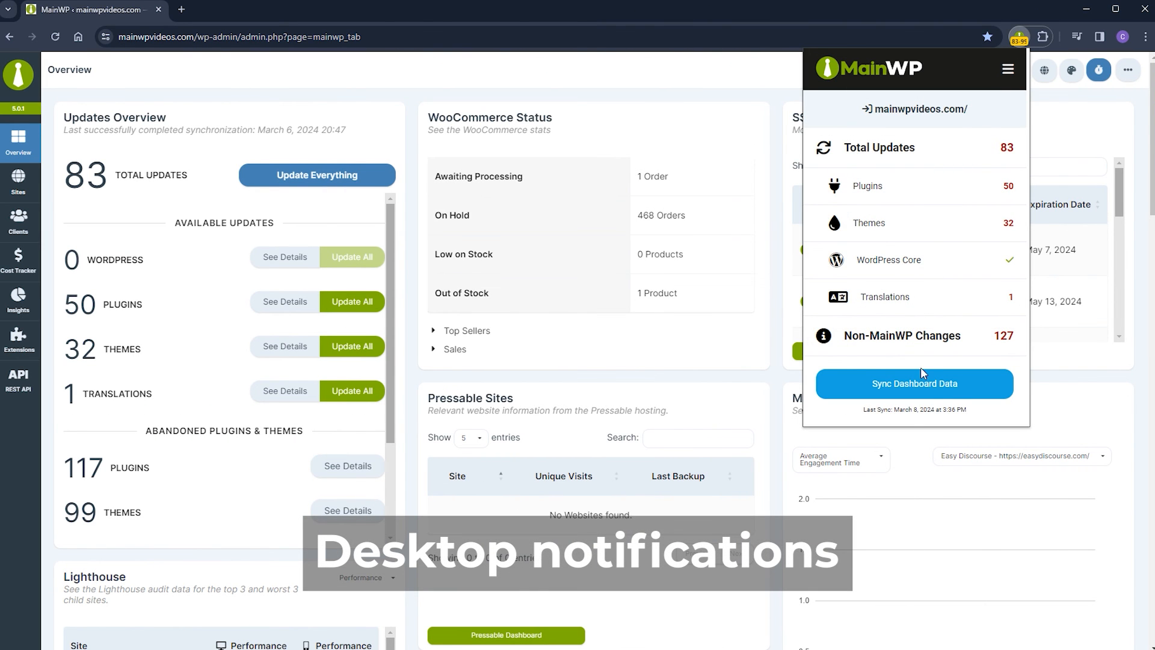
{"action": "left_click", "coordinate": [924, 383]}
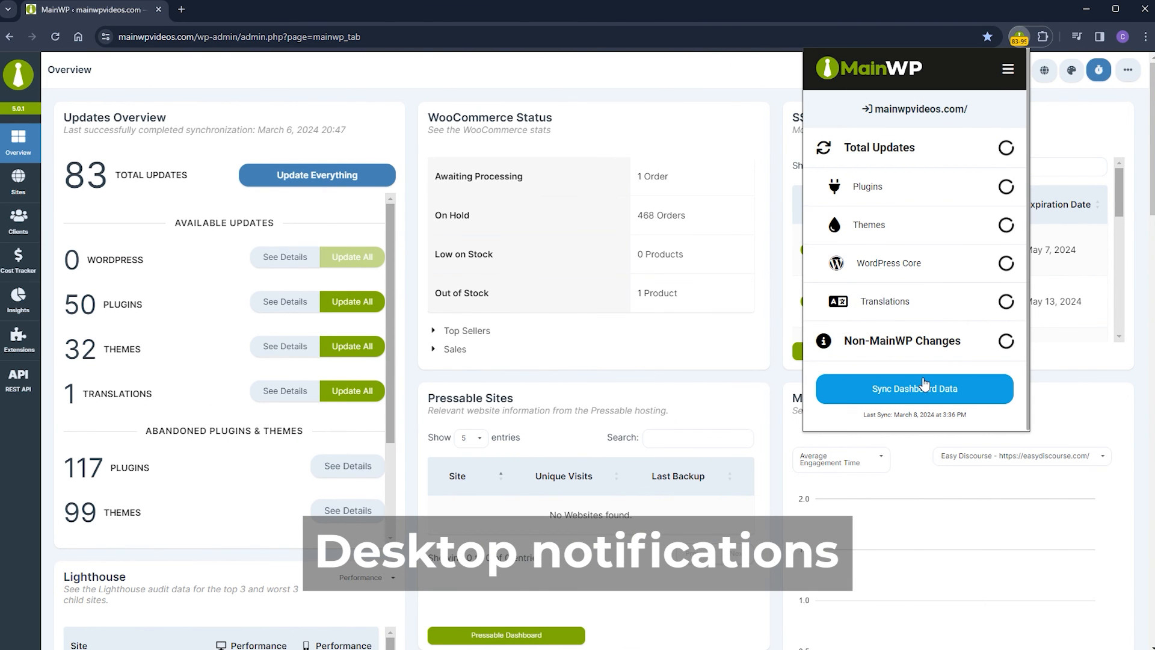